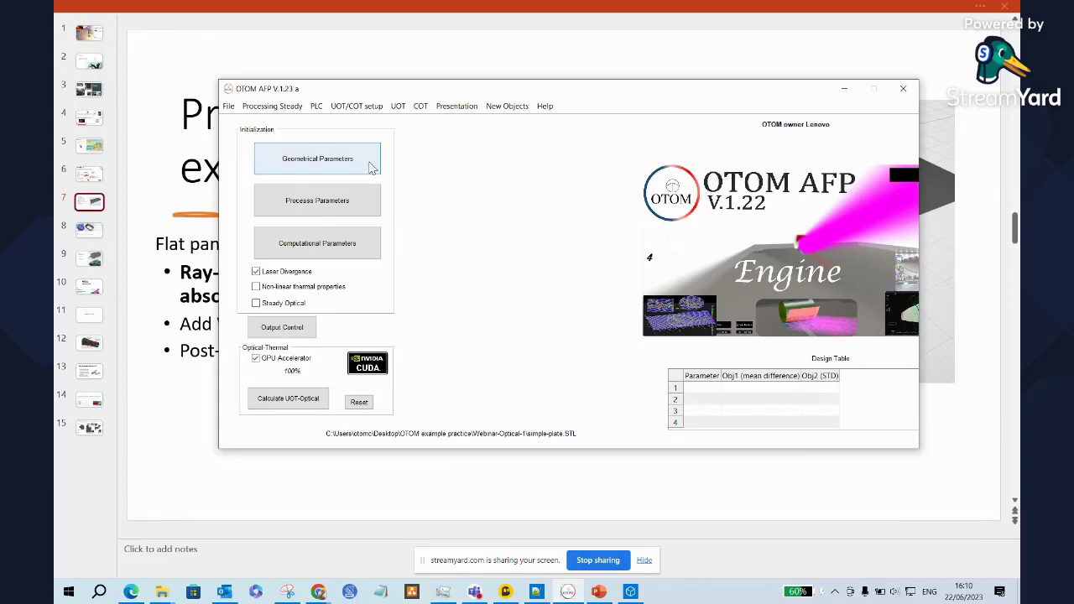
Open the geometrical parameters and accept them without changes.
left_click(370, 166)
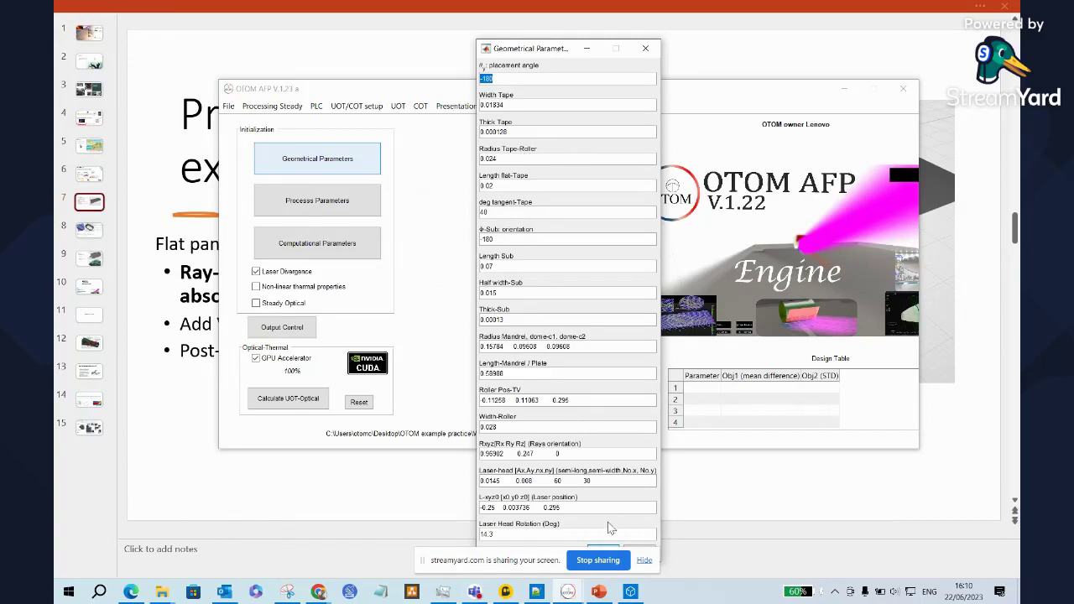
left_click_drag(428, 564, 695, 566)
left_click(601, 550)
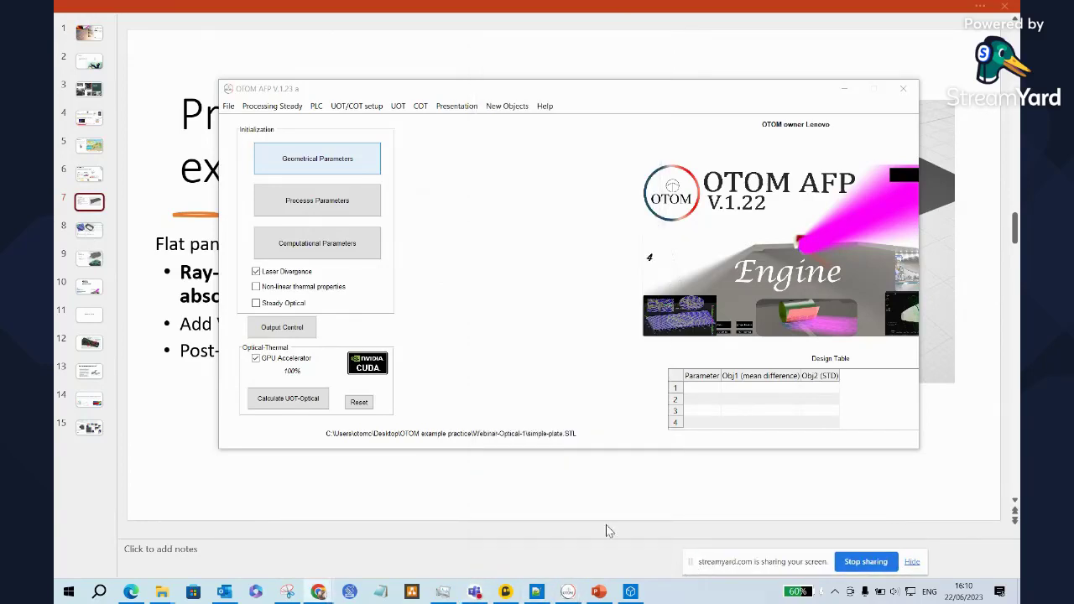
Open and accept the process parameters and the computational parameters without changes.
left_click(312, 201)
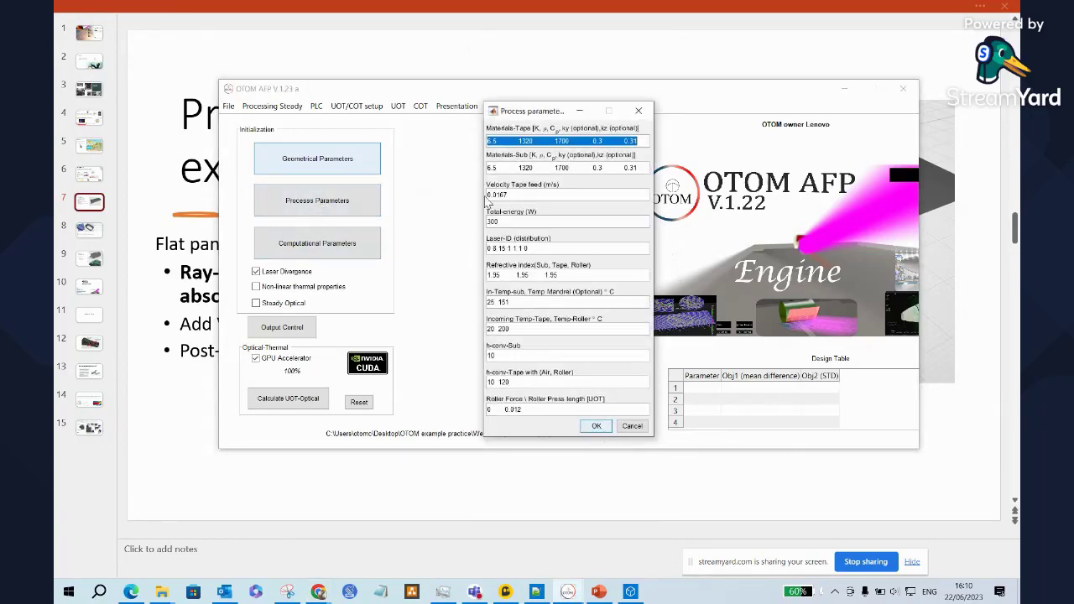
left_click(596, 426)
left_click(373, 243)
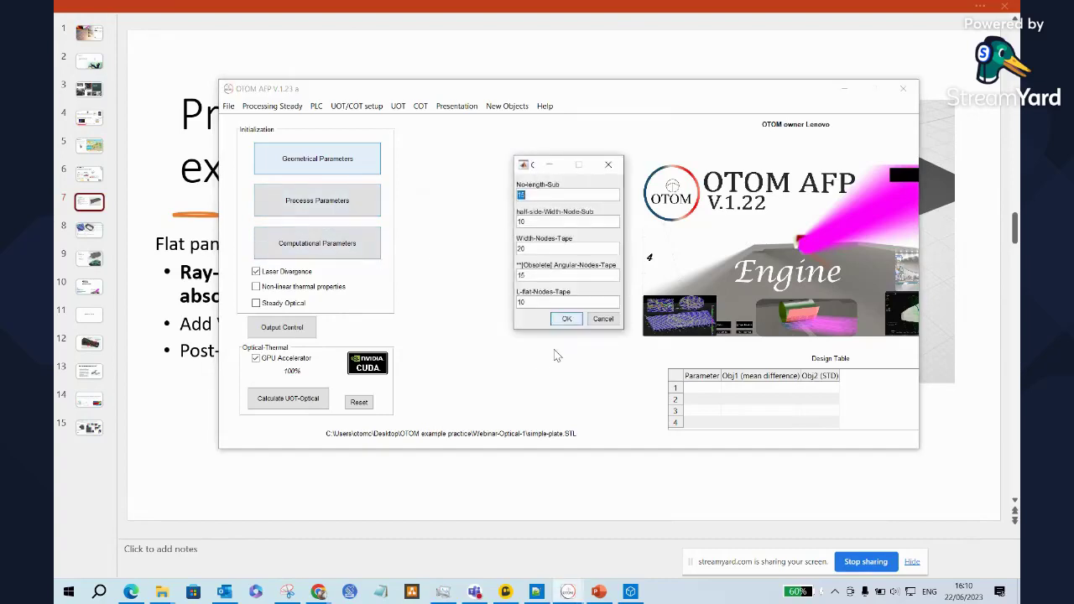
left_click(568, 319)
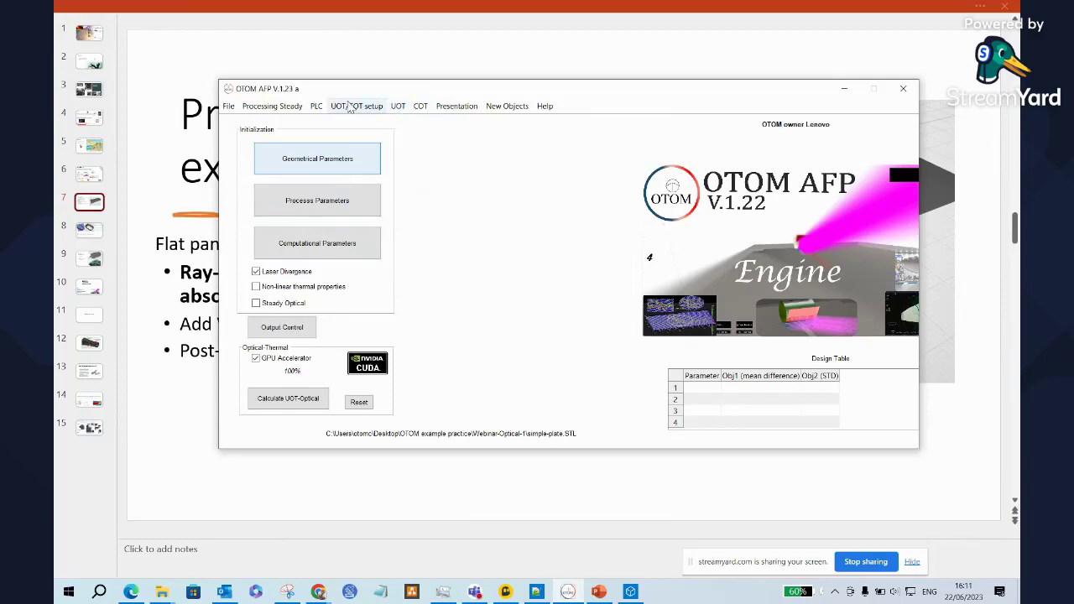
Start Kinematic CAD file setup and load simple-plate from the Webinar-Optical-1 folder as the tooling CAD.
left_click(399, 107)
mouse_move(373, 109)
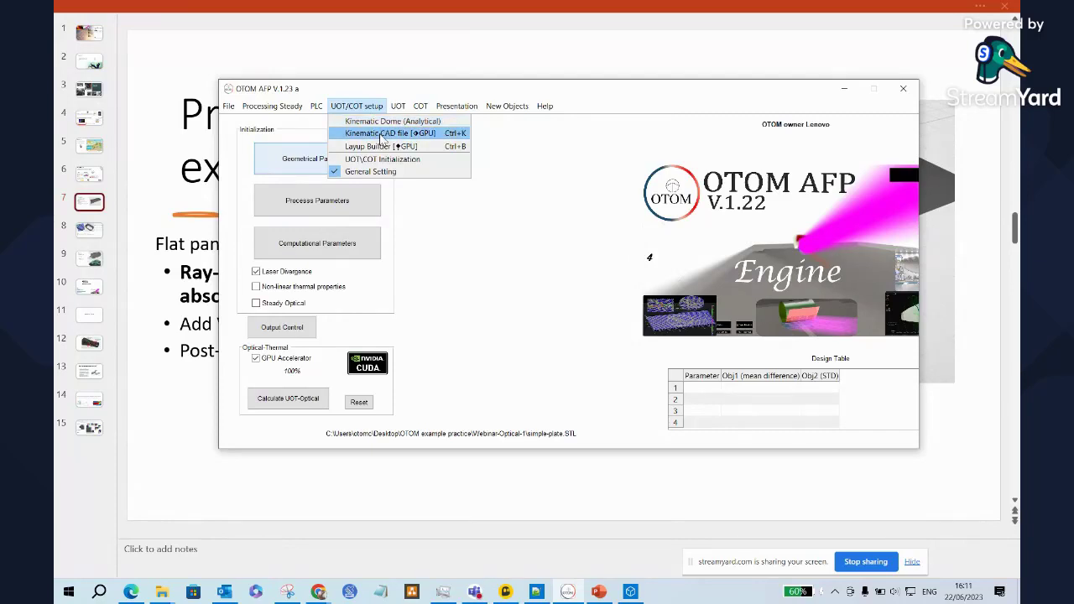
left_click(422, 136)
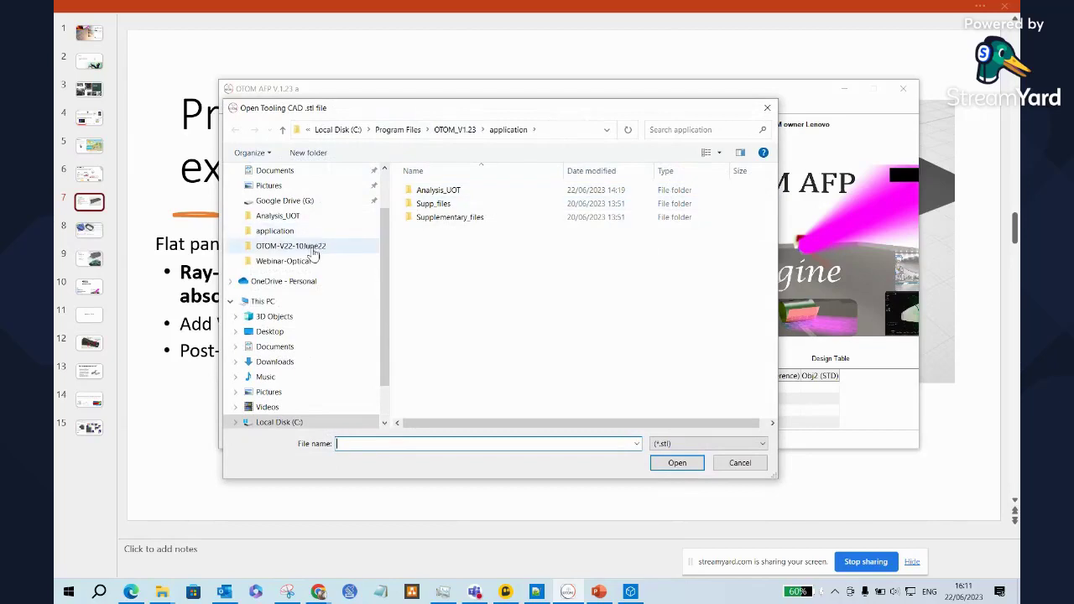
left_click(306, 262)
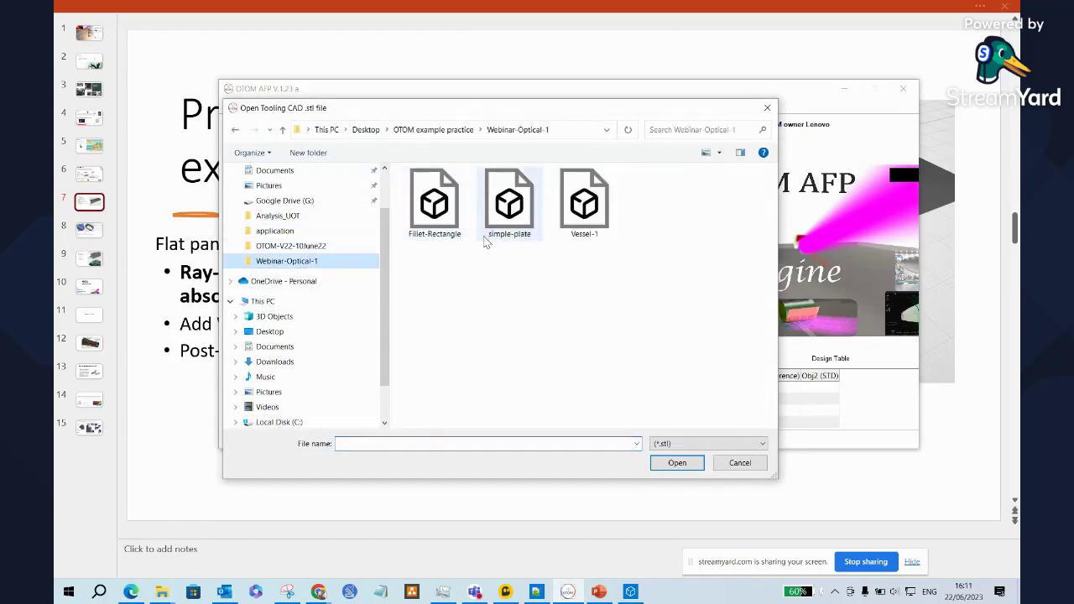
left_click(528, 230)
left_click(681, 463)
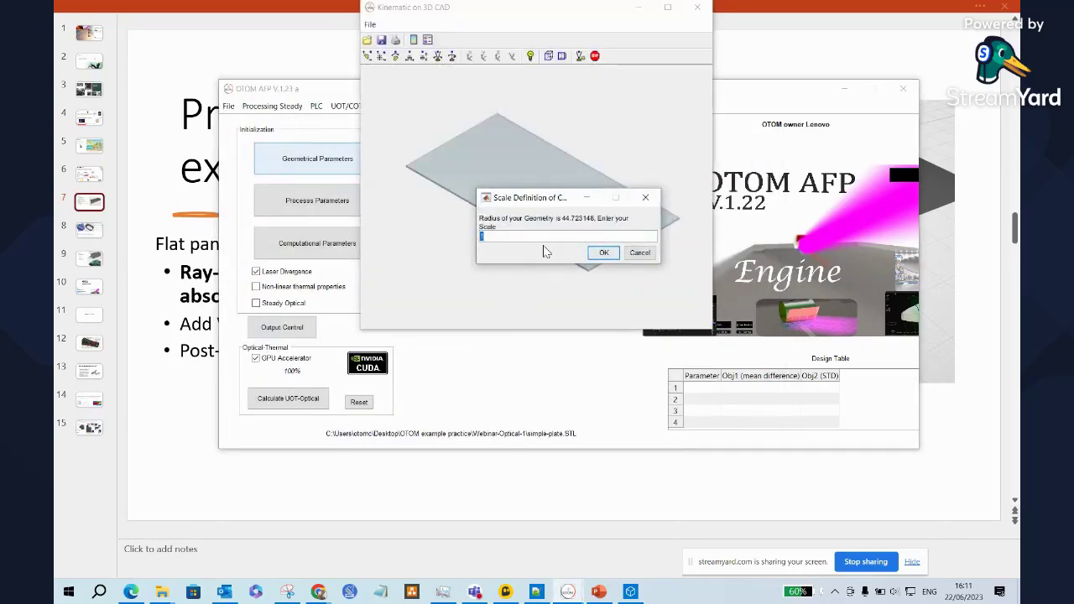
Scale the plate geometry by 0.01, dismiss the success message and maximize the Kinematic on 3D CAD window.
left_click(543, 240)
key("BackSpace")
type("0.01")
key("Return")
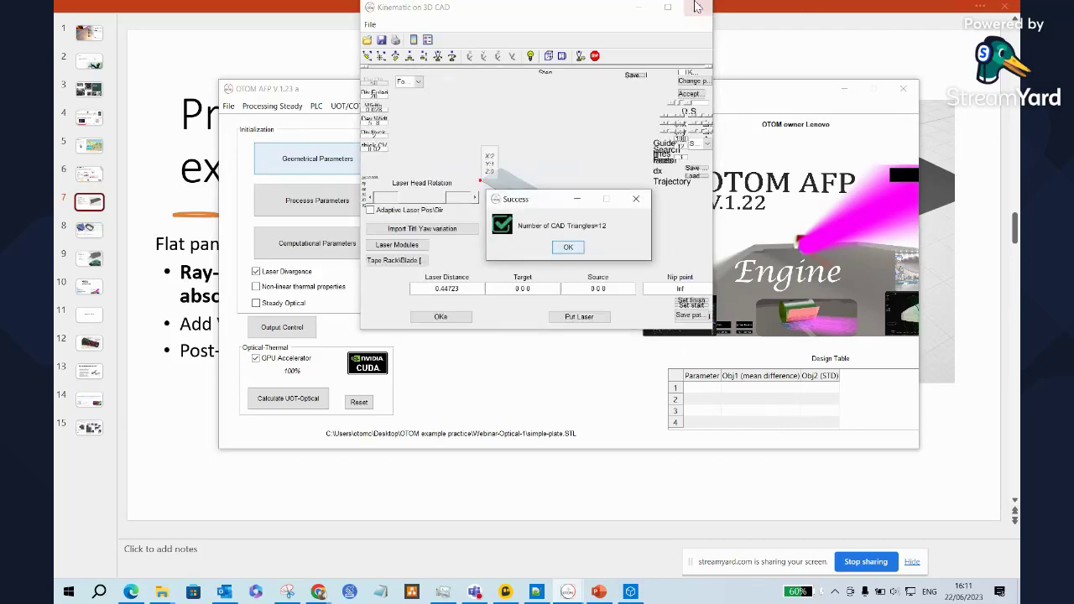
left_click(636, 199)
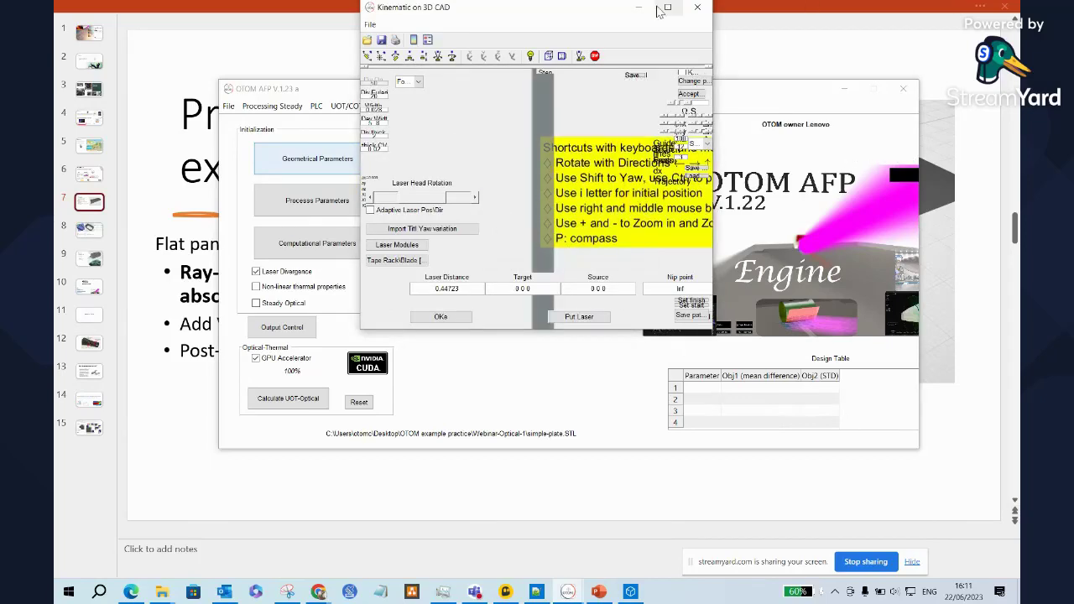
left_click(659, 9)
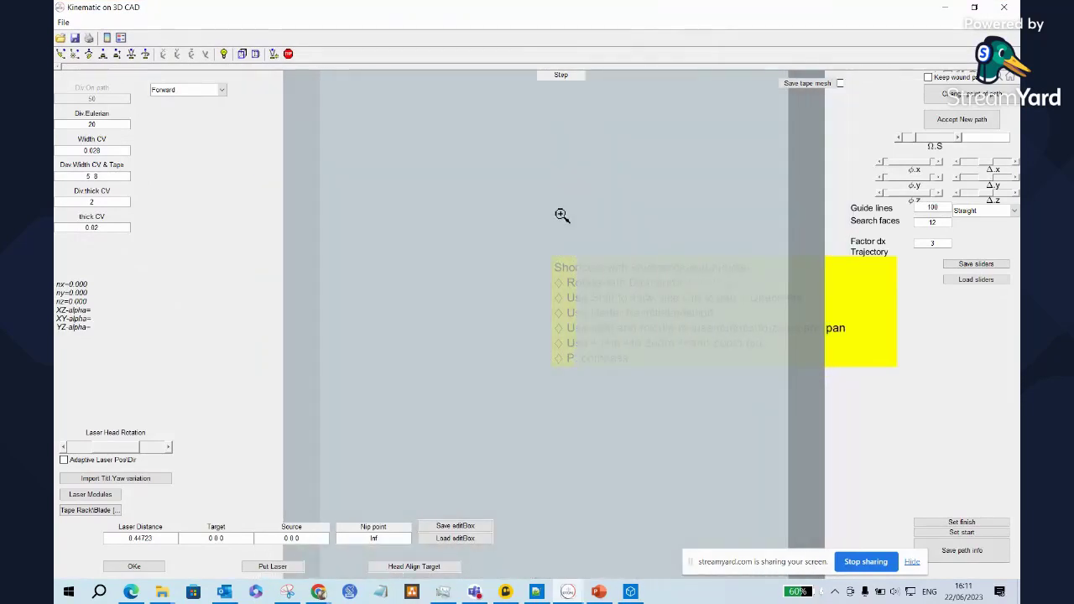
left_click_drag(562, 214, 525, 316)
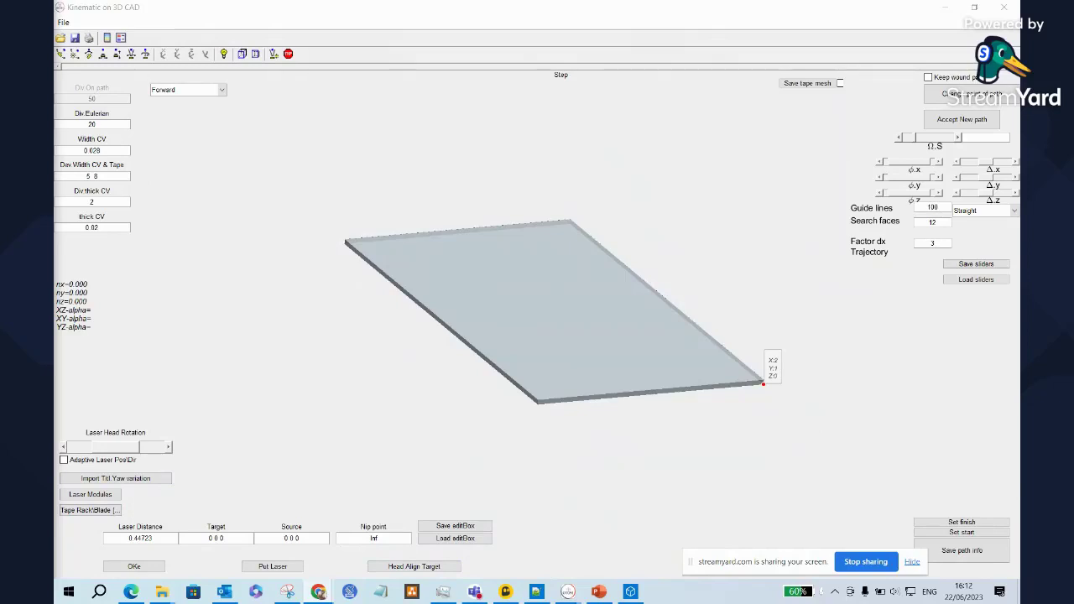
left_click(866, 592)
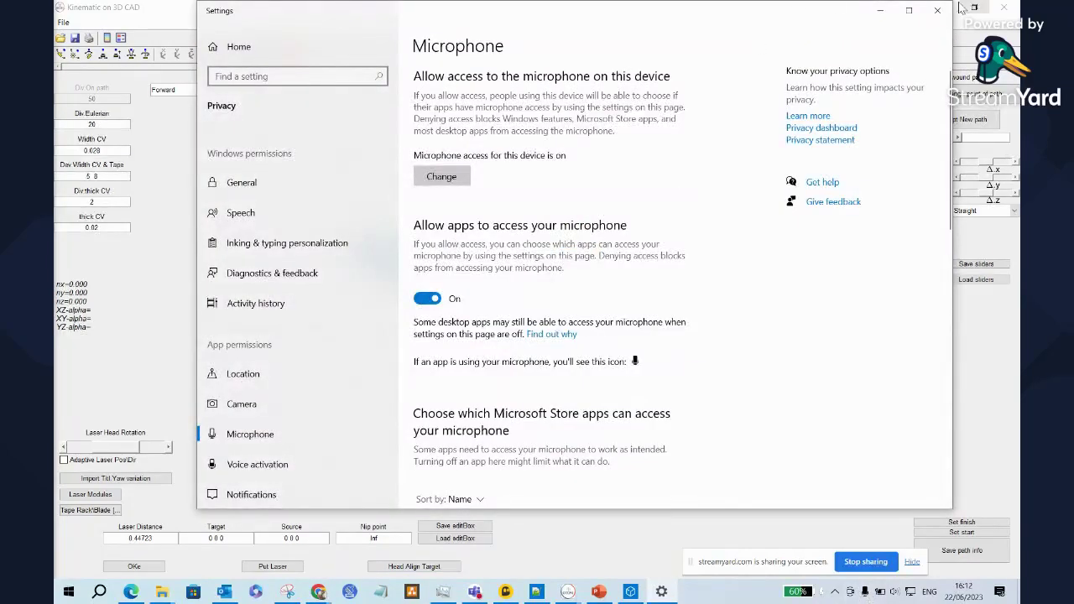
left_click(937, 10)
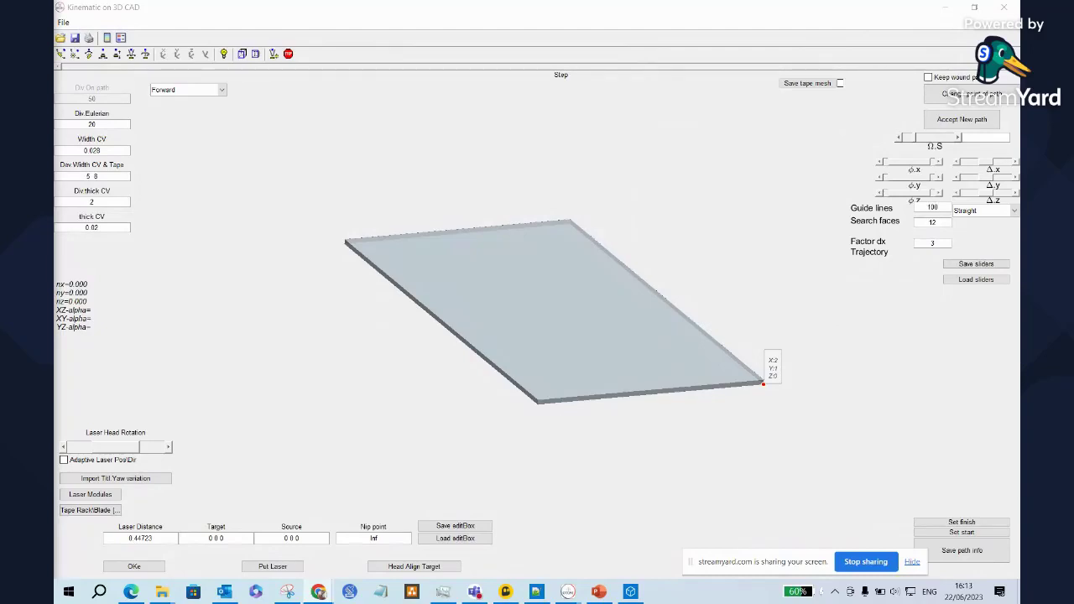
key("XF86AudioRaiseVolume")
key("XF86AudioRaiseVolume")
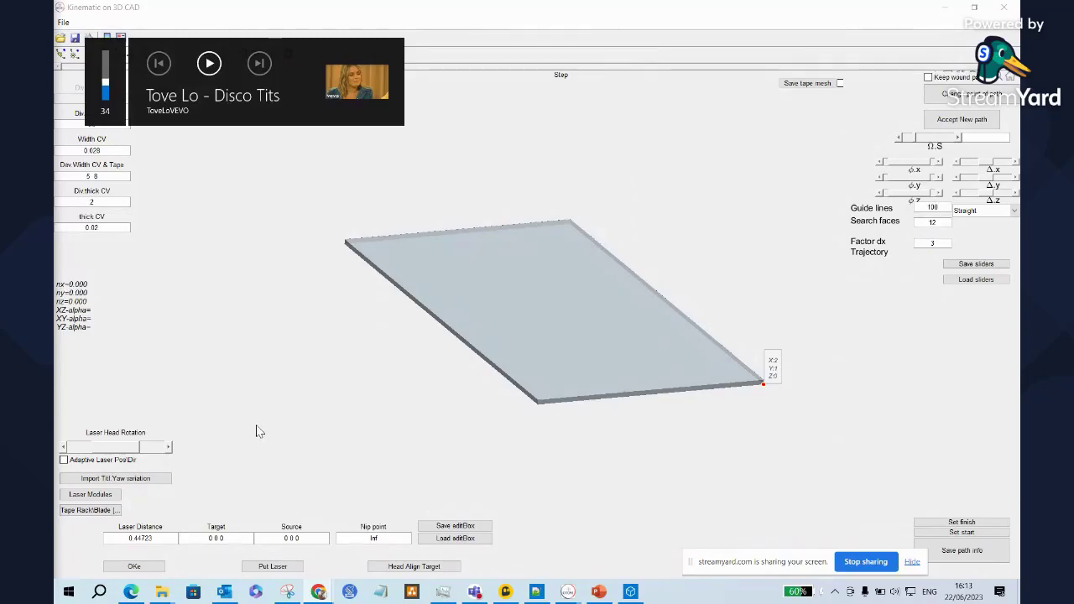
left_click_drag(748, 14, 515, 17)
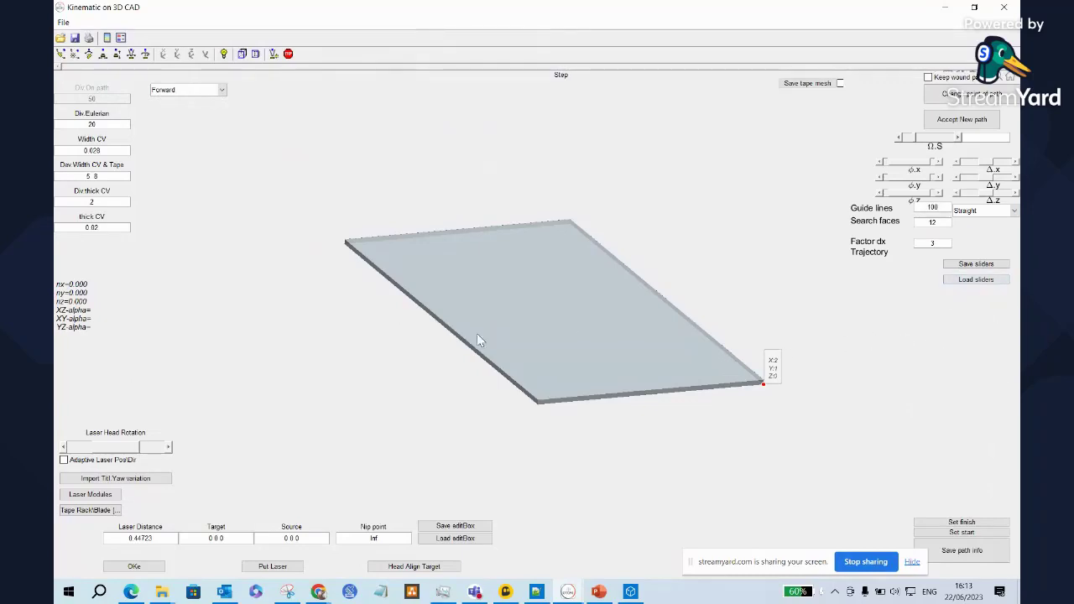
Display the coloured guide plane over the plate and set its Ω.S scale to 1.
mouse_move(477, 334)
left_mouse_down()
mouse_move(473, 343)
mouse_move(478, 324)
left_mouse_up()
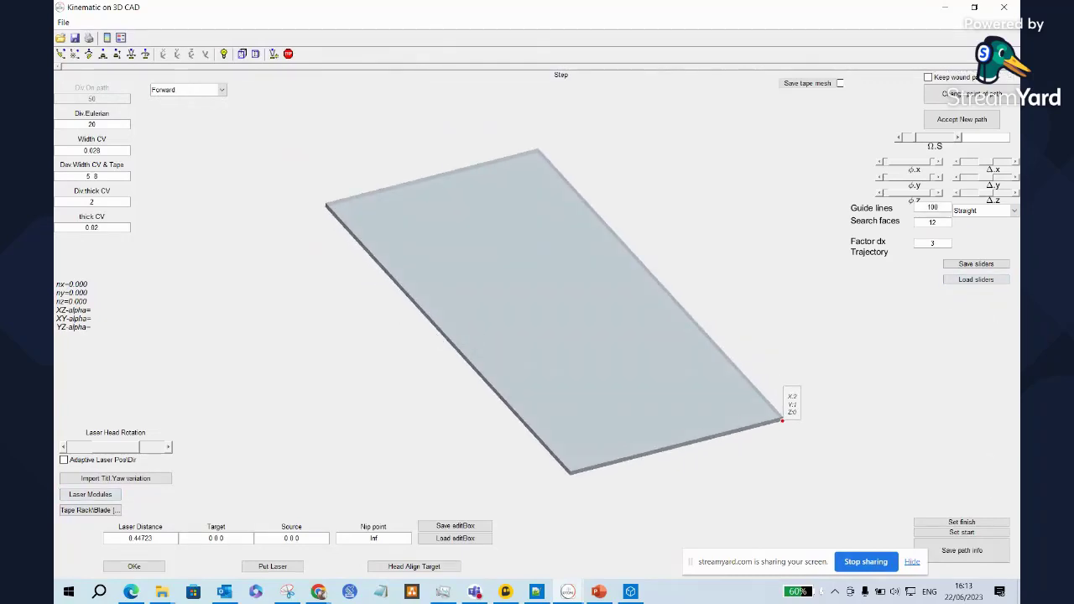
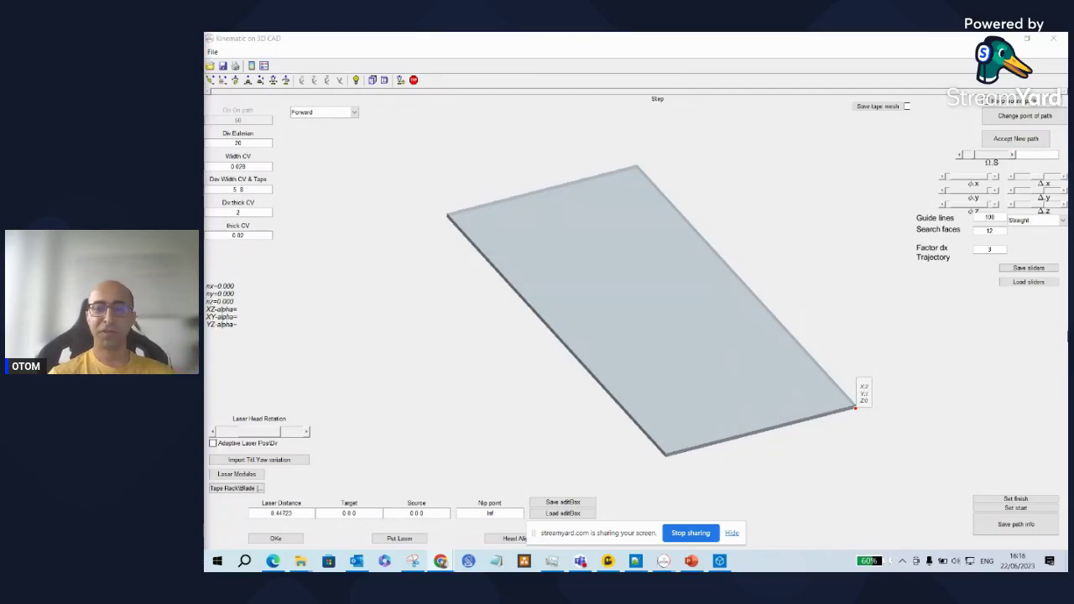
left_click(740, 432)
mouse_move(716, 382)
left_mouse_down()
mouse_move(714, 374)
mouse_move(714, 388)
left_mouse_up()
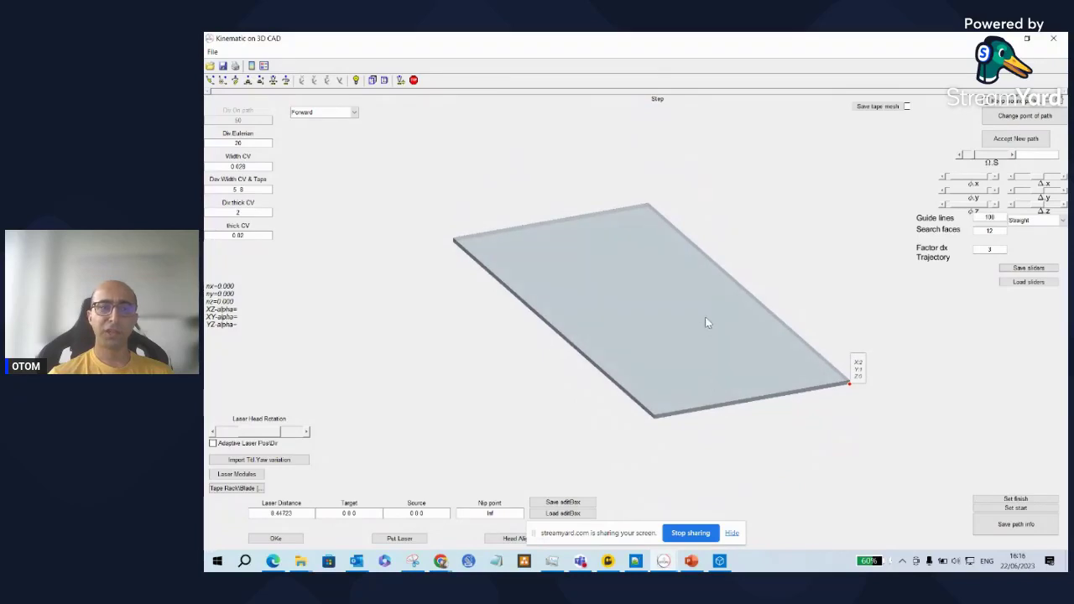
mouse_move(706, 318)
left_mouse_down()
mouse_move(709, 329)
mouse_move(714, 298)
left_mouse_up()
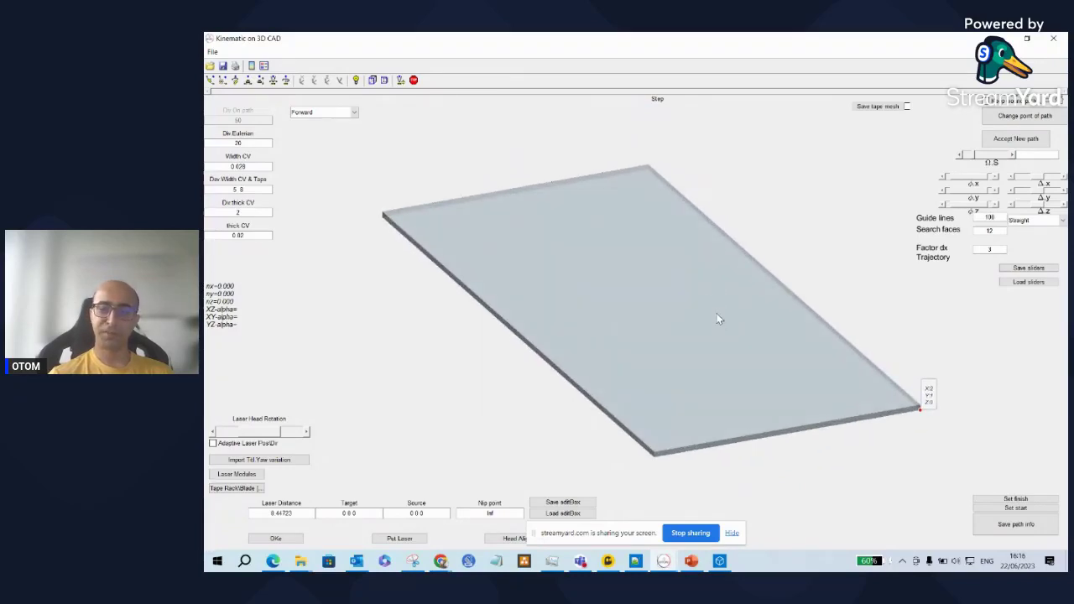
scroll(716, 309, "down", 2)
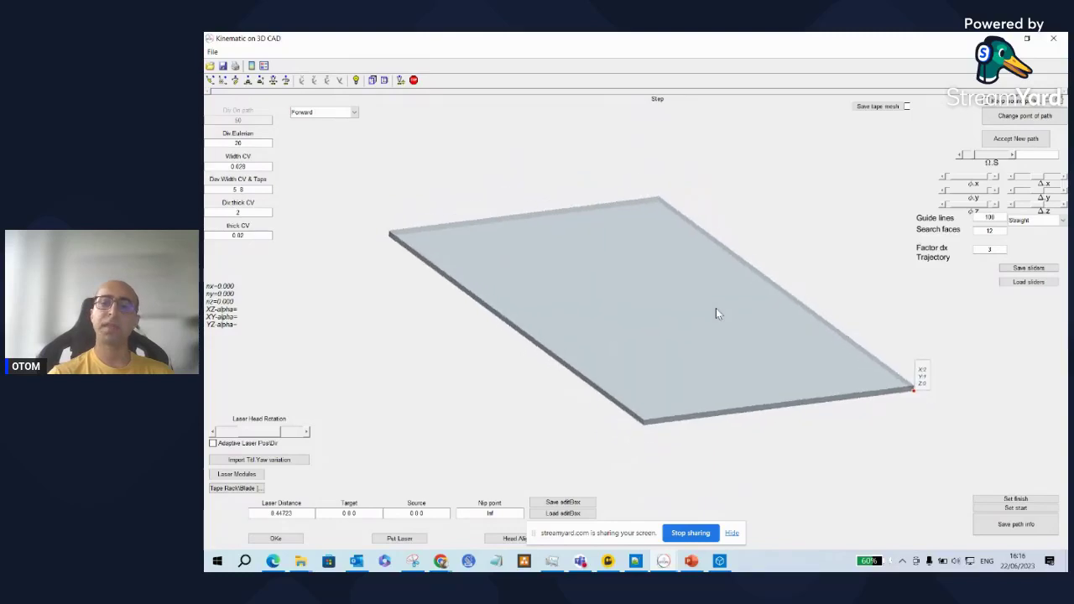
scroll(715, 313, "up", 1)
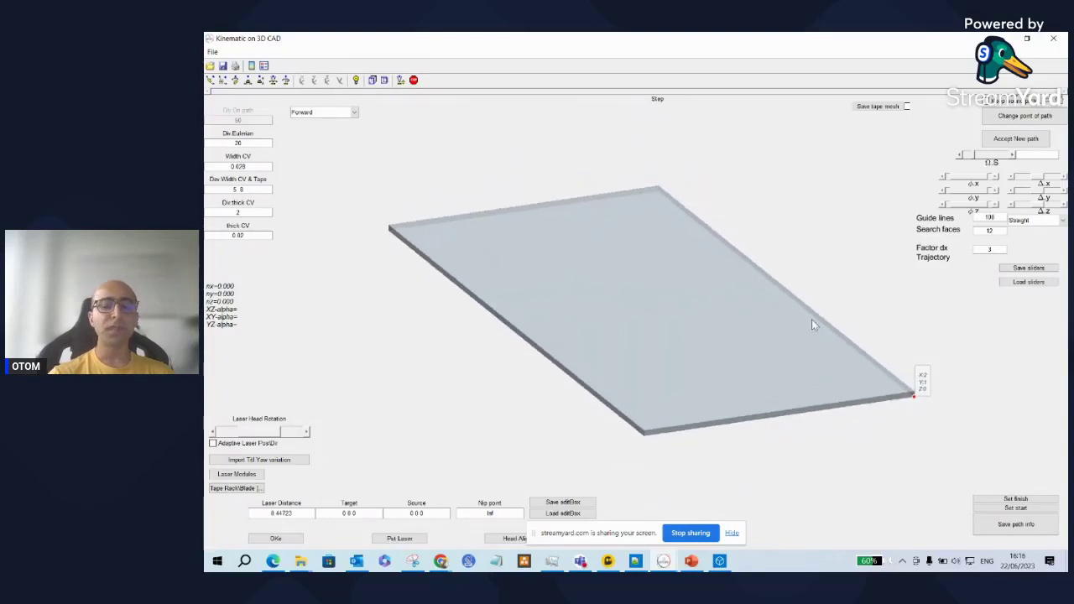
left_click(958, 159)
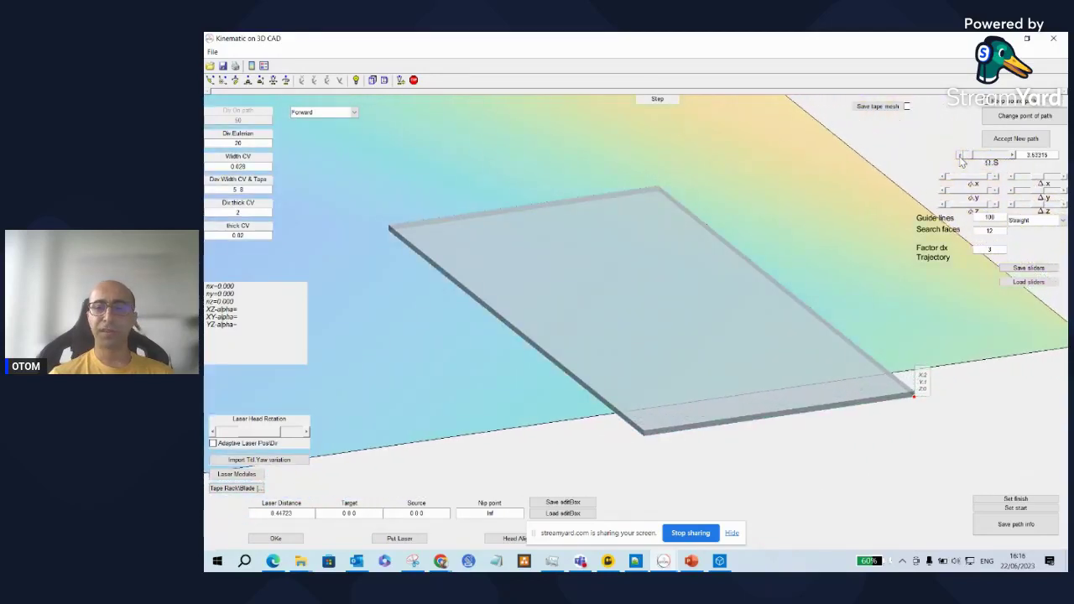
left_click_drag(1024, 155, 1064, 156)
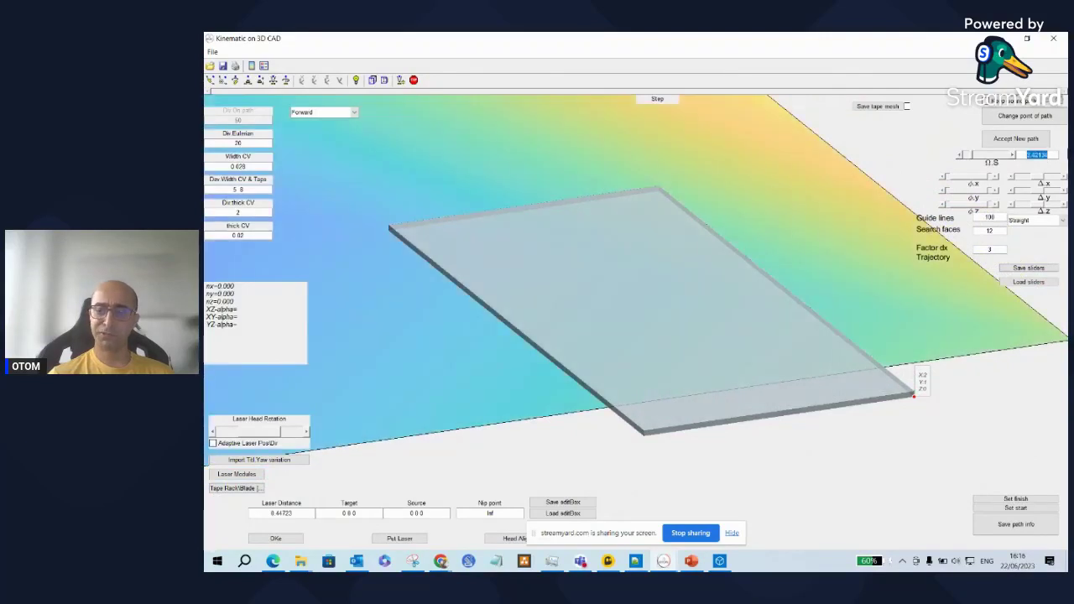
type("0")
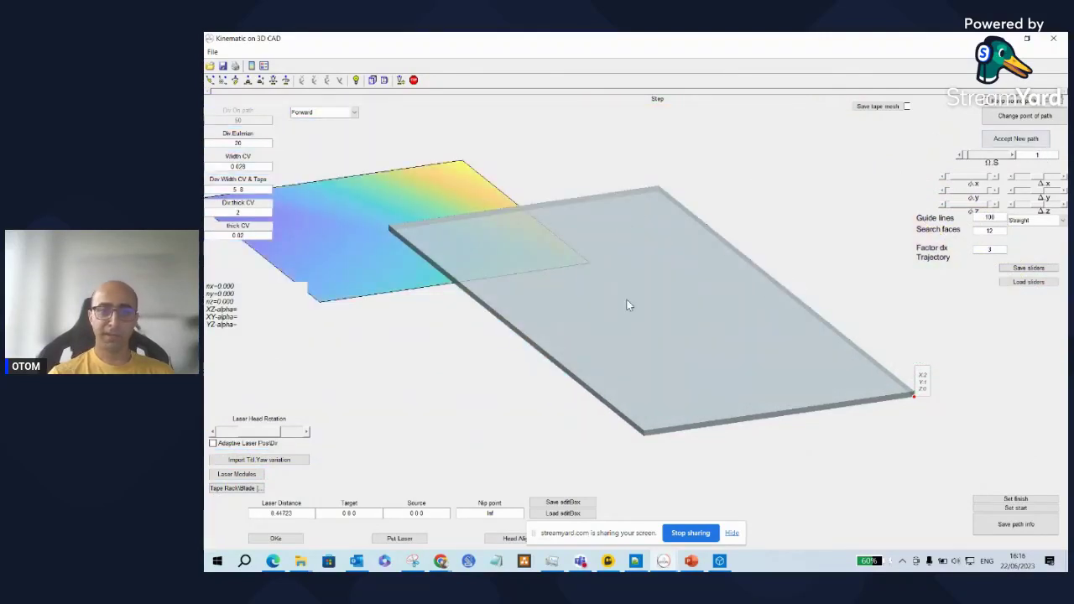
Tilt the guide plane to 36 about φ.y and to 7.2 about φ.x, leaving φ.z at 0.
left_click_drag(586, 329, 616, 308)
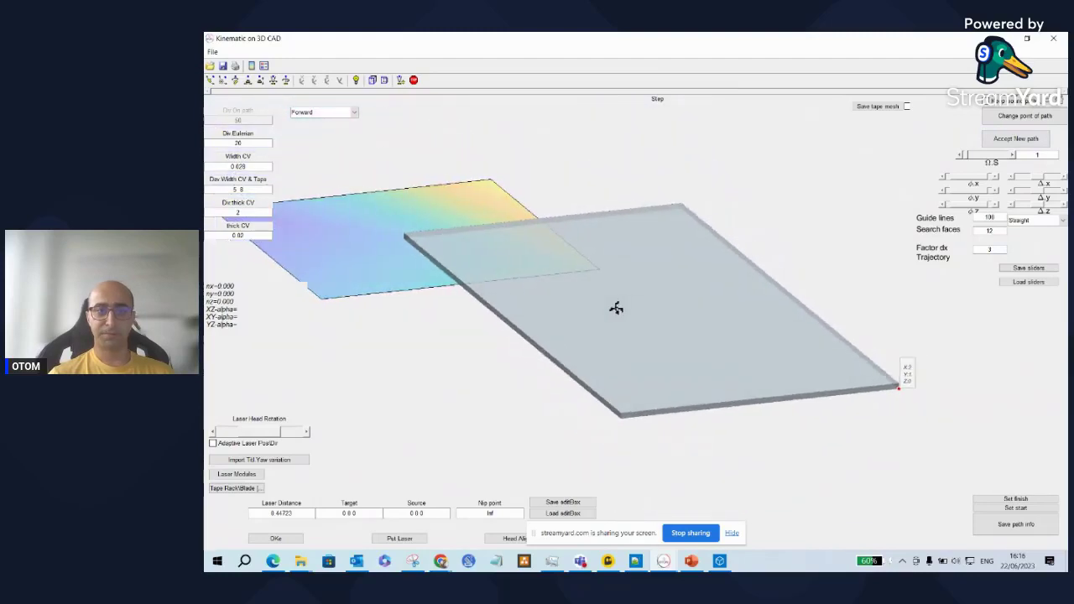
left_click(996, 204)
left_click(944, 205)
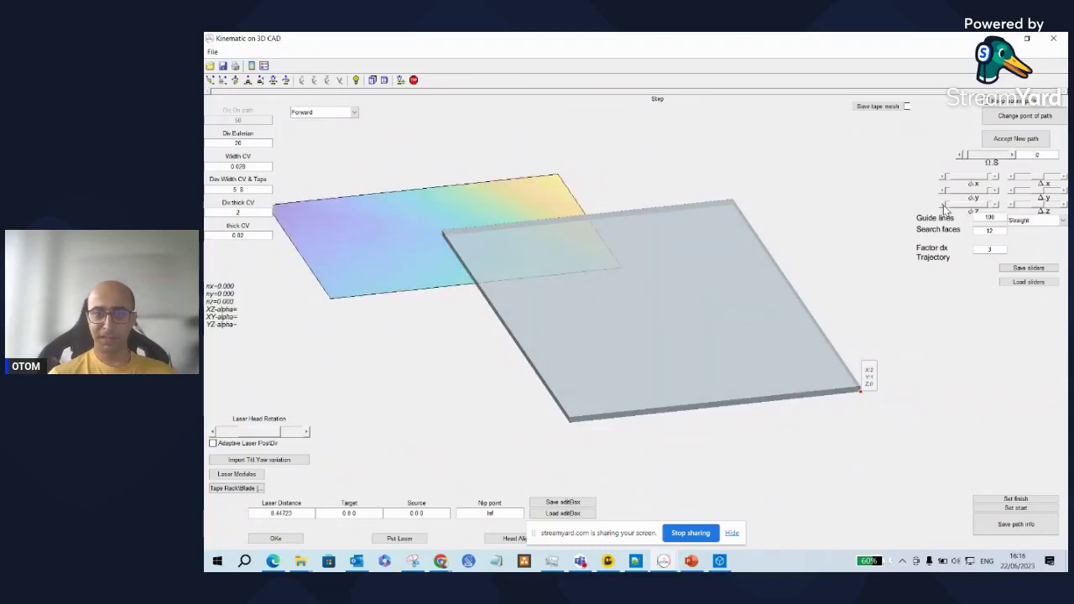
left_click(992, 191)
left_click(992, 192)
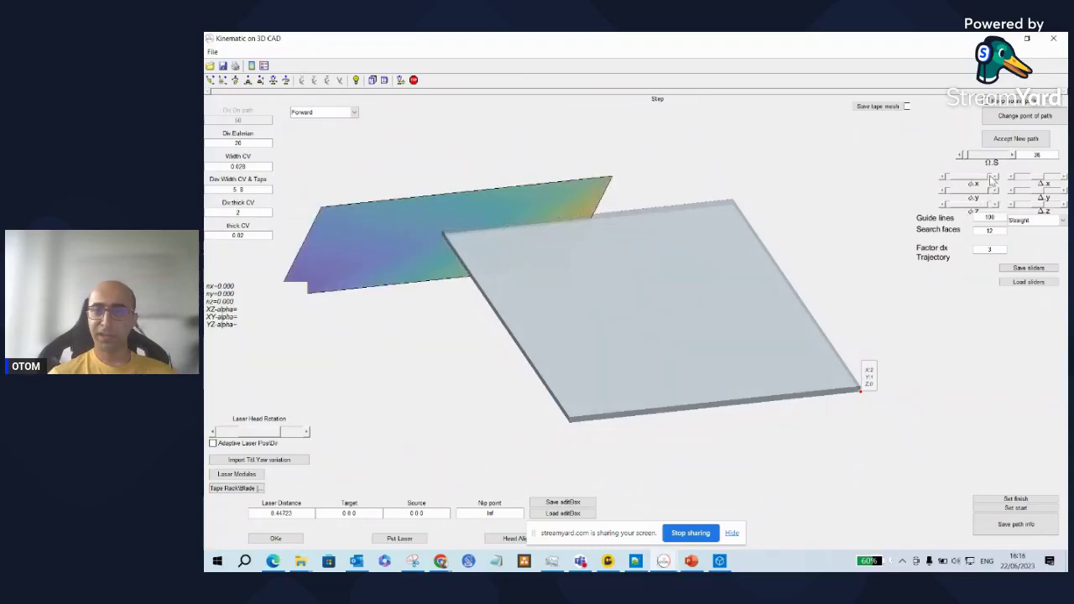
left_click(995, 176)
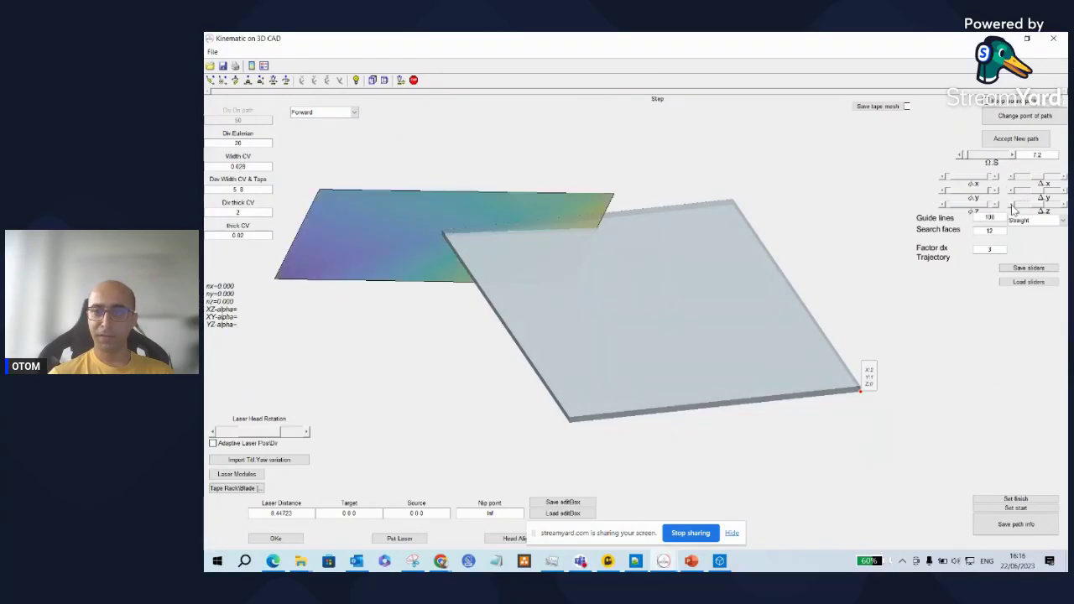
Shift the guide plane along Δ.z into the plate and tilt it about φ.x until it stands upright through the plate.
left_click(1012, 205)
left_click(1012, 205)
left_click(1012, 205)
left_click(1012, 205)
left_click(1062, 204)
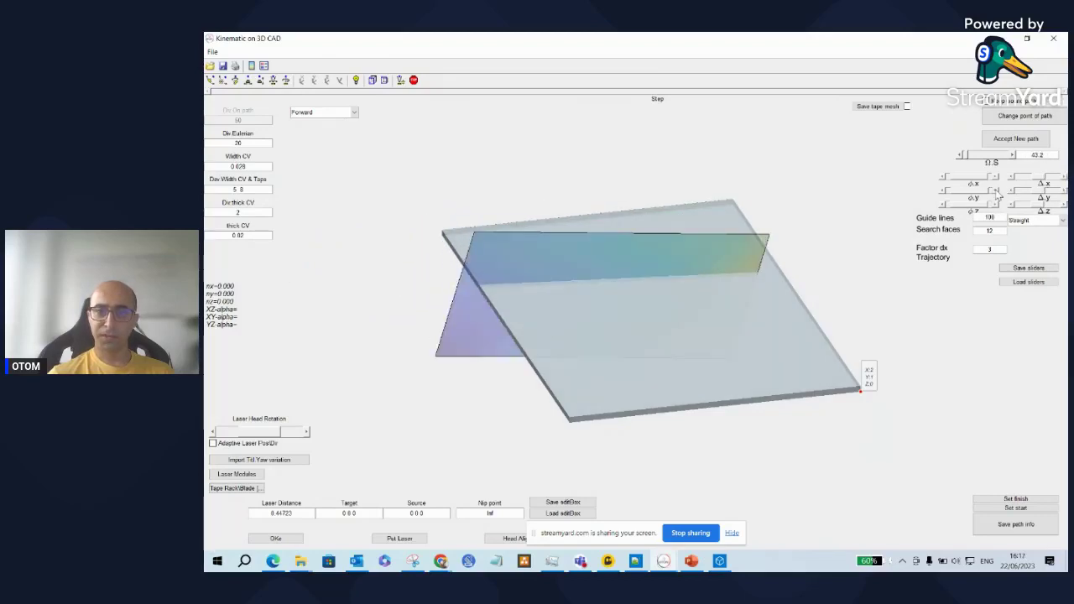
left_click(995, 176)
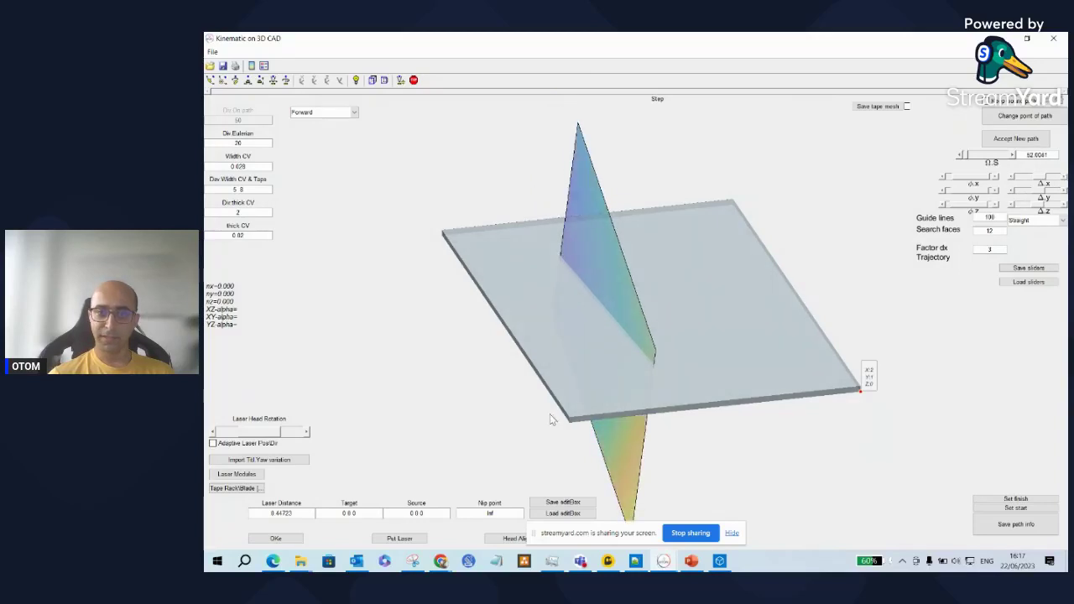
Turn the guide plane about φ.y in small increments to 7.2 so it cuts crosswise through the plate.
left_click_drag(643, 407, 667, 406)
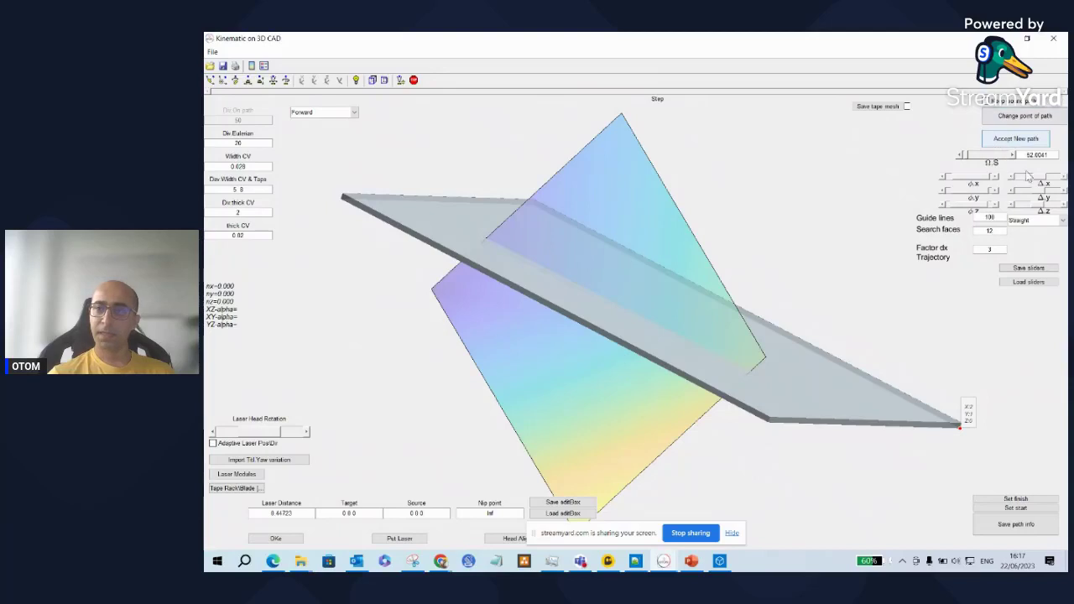
left_click(995, 192)
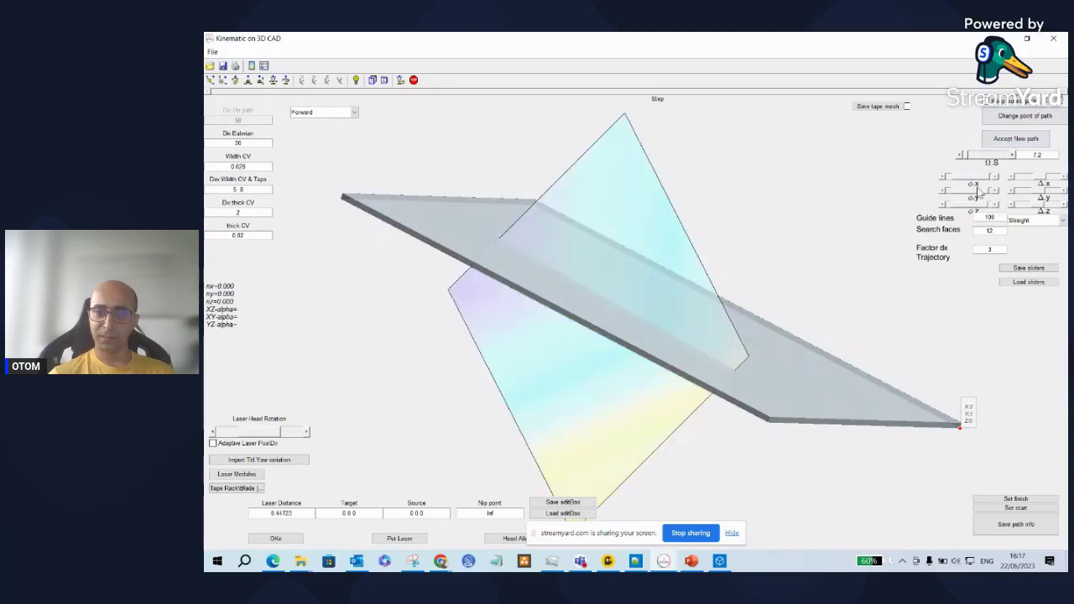
left_click(995, 191)
left_click(943, 191)
left_click(943, 191)
left_click(943, 191)
left_click(943, 192)
left_click(944, 191)
left_click(943, 191)
left_click(943, 191)
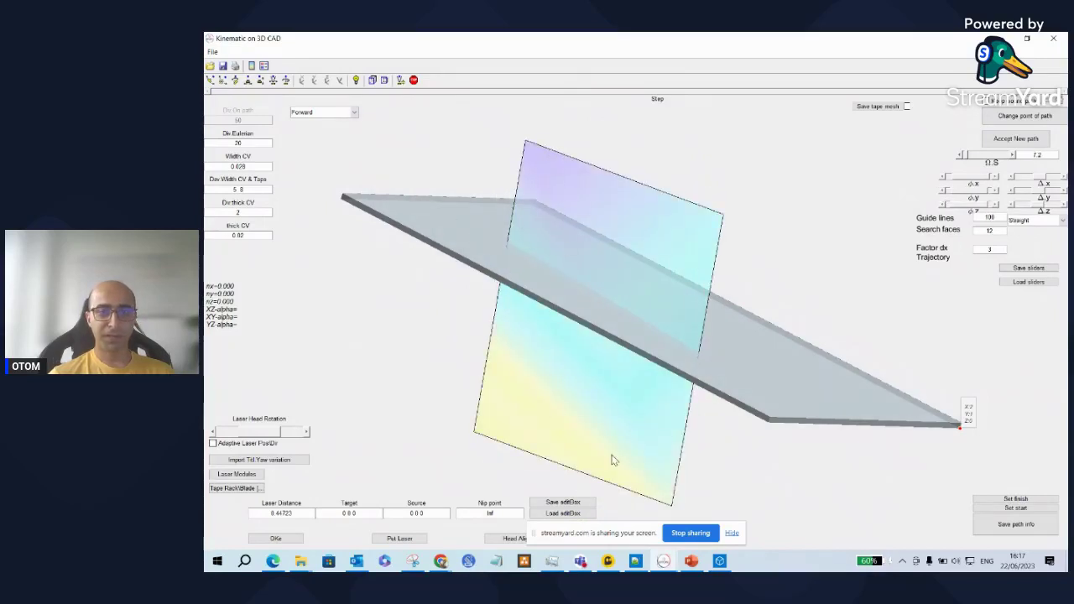
Accept the line where the guide plane cuts the plate as the new path, with limits 1 and 100, and generate the tape along it.
left_click(1018, 141)
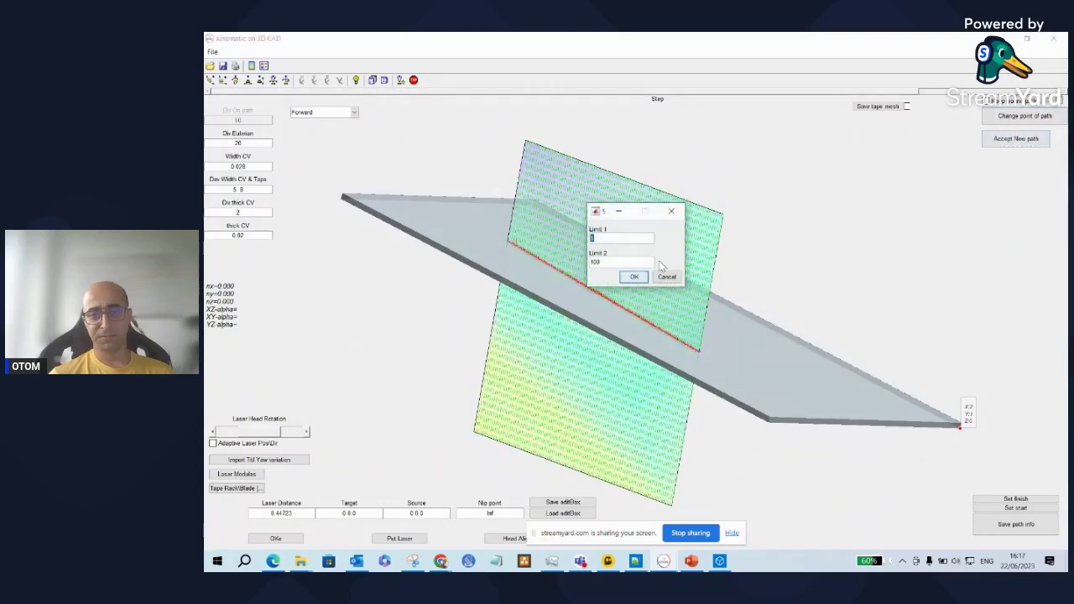
left_click(630, 275)
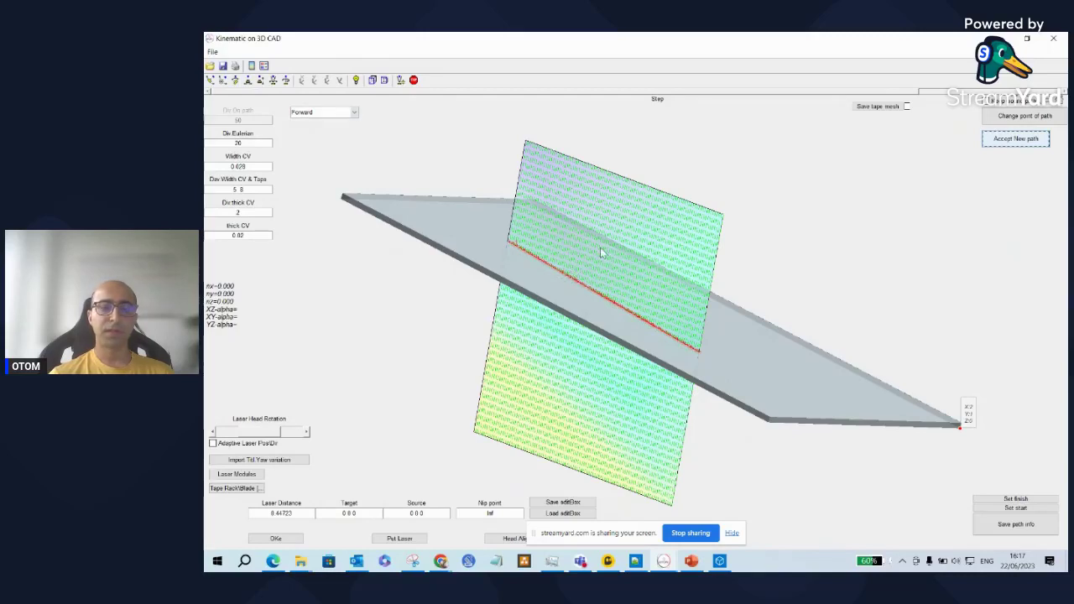
left_click(223, 80)
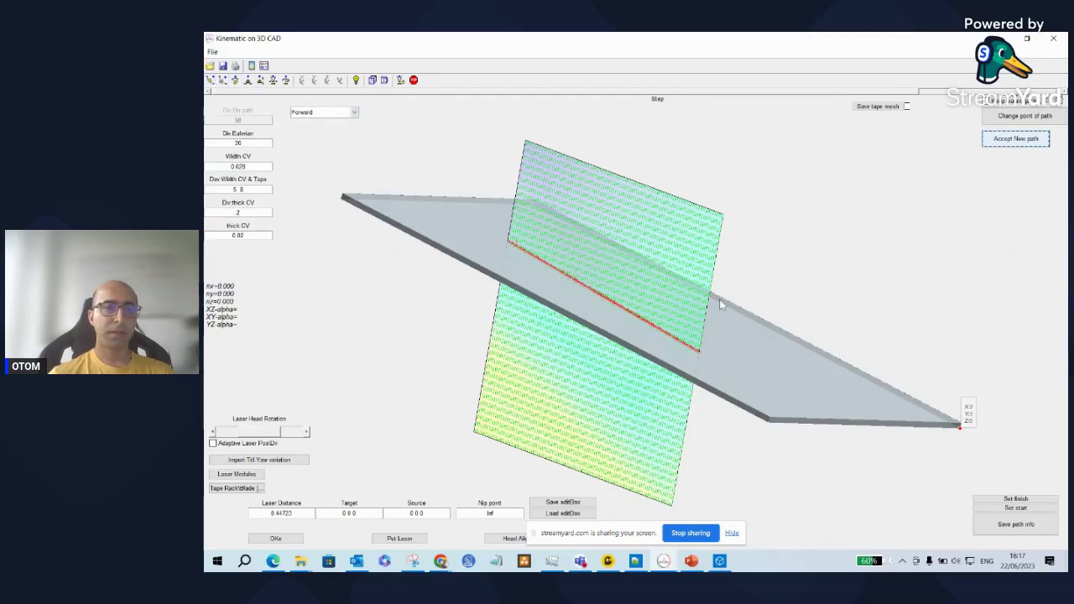
left_click(684, 350)
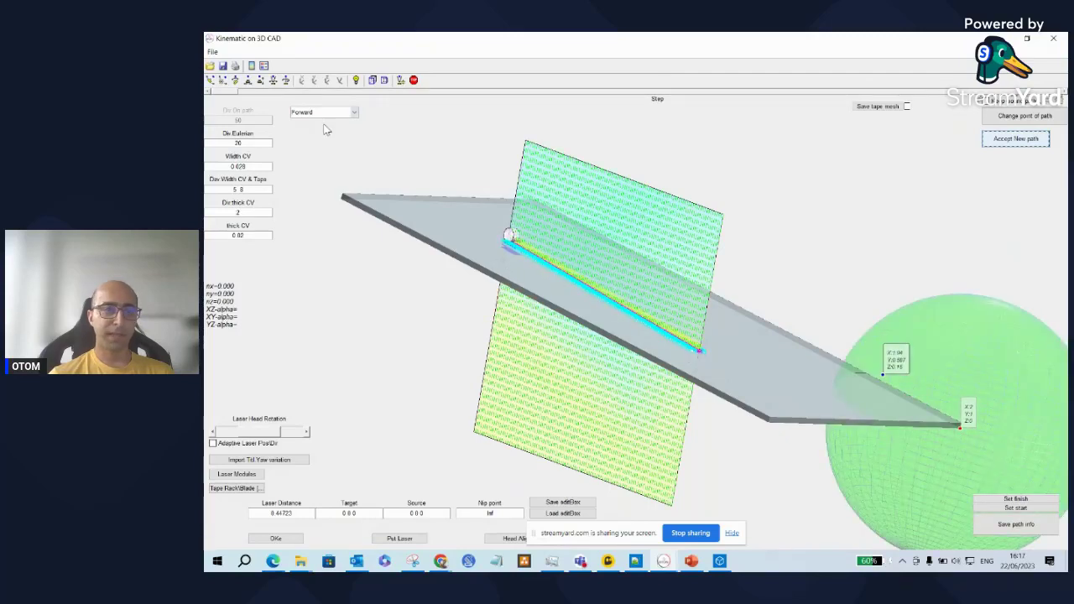
Pick the laser target point on the plate at the start of the path, beside the roller.
left_click(210, 81)
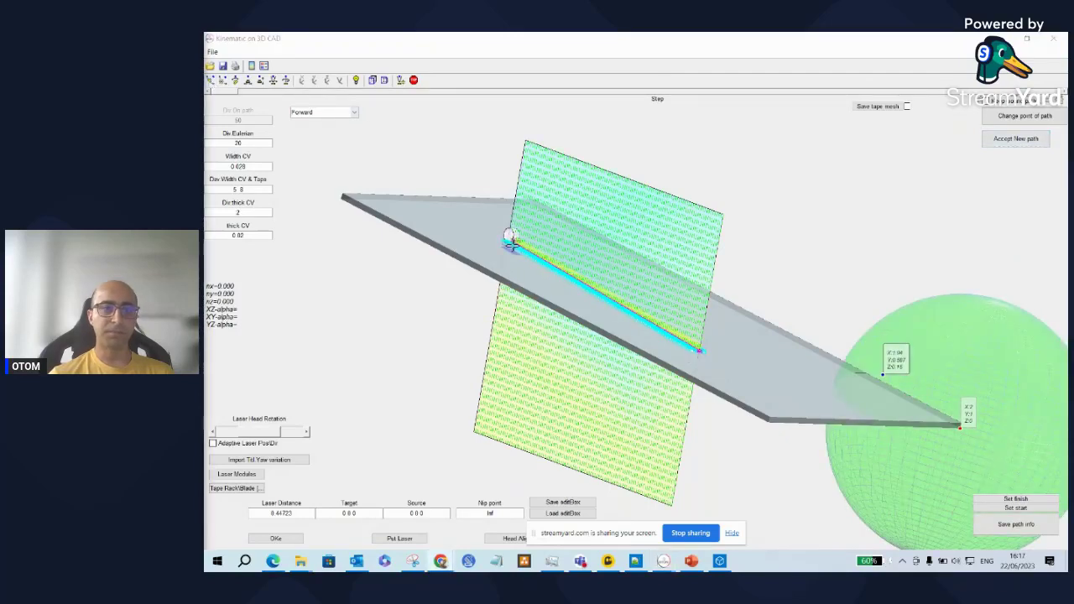
left_click(506, 240)
left_click(211, 81)
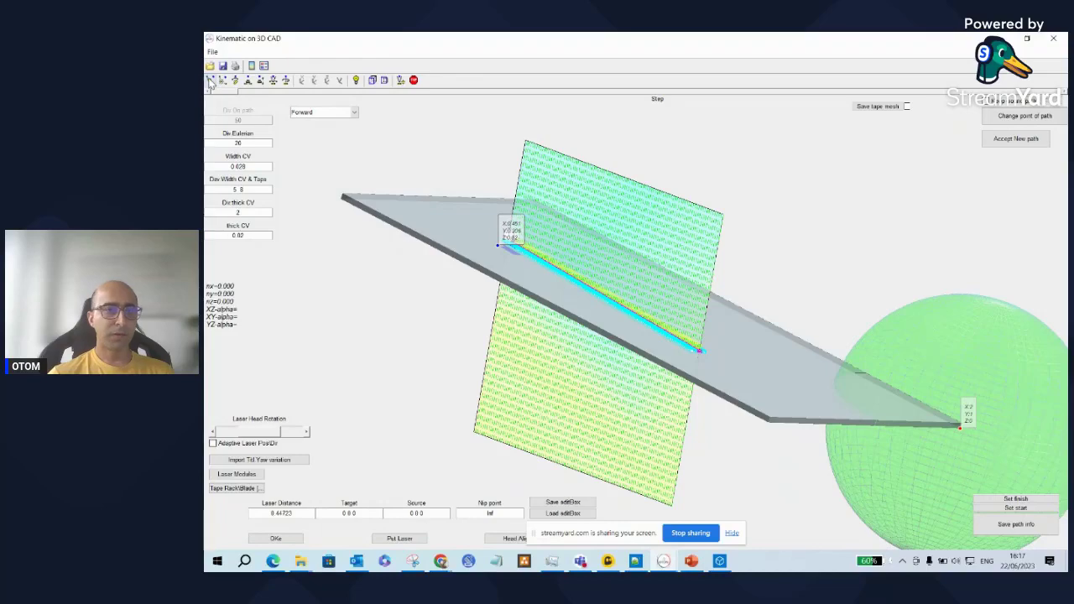
Examine the roller and tape mesh at the path start while advancing the roller to step 15 of the path.
left_click_drag(404, 210, 497, 223)
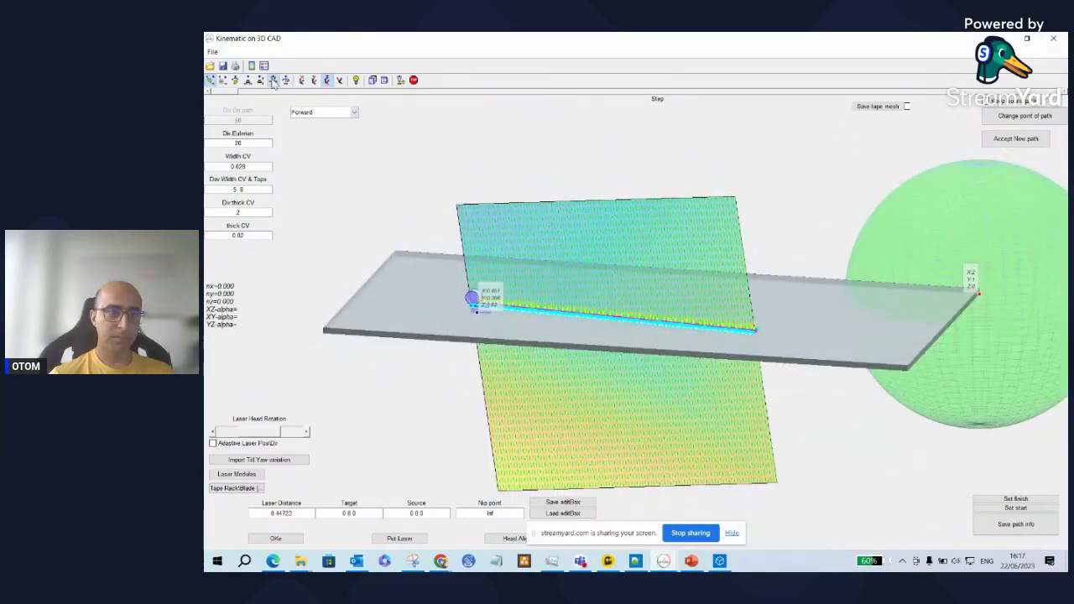
left_click(272, 80)
left_click_drag(429, 291, 463, 204)
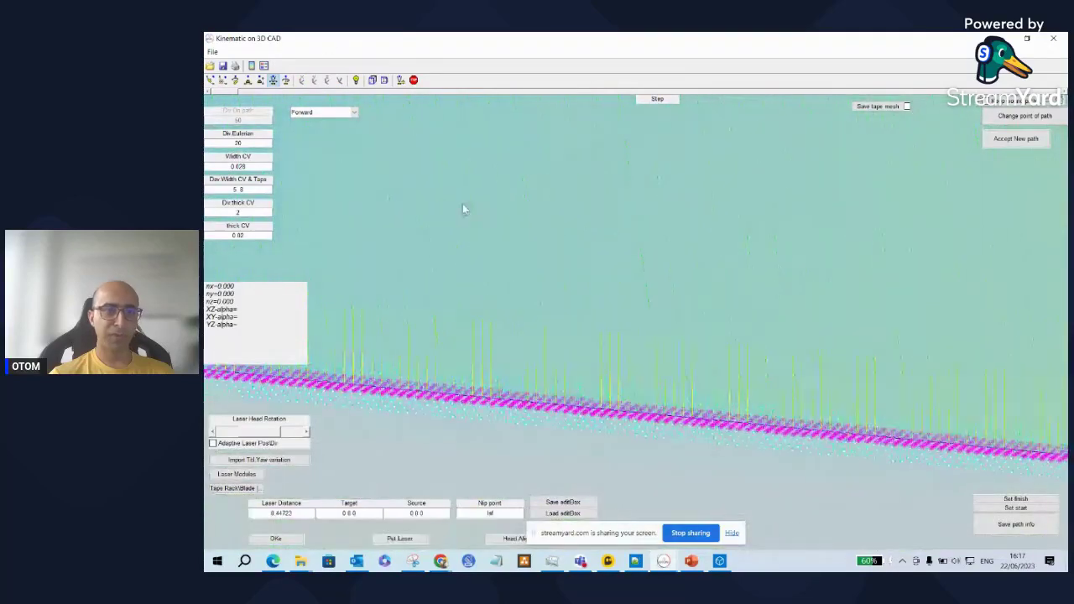
left_click(248, 81)
left_click_drag(403, 383, 470, 252)
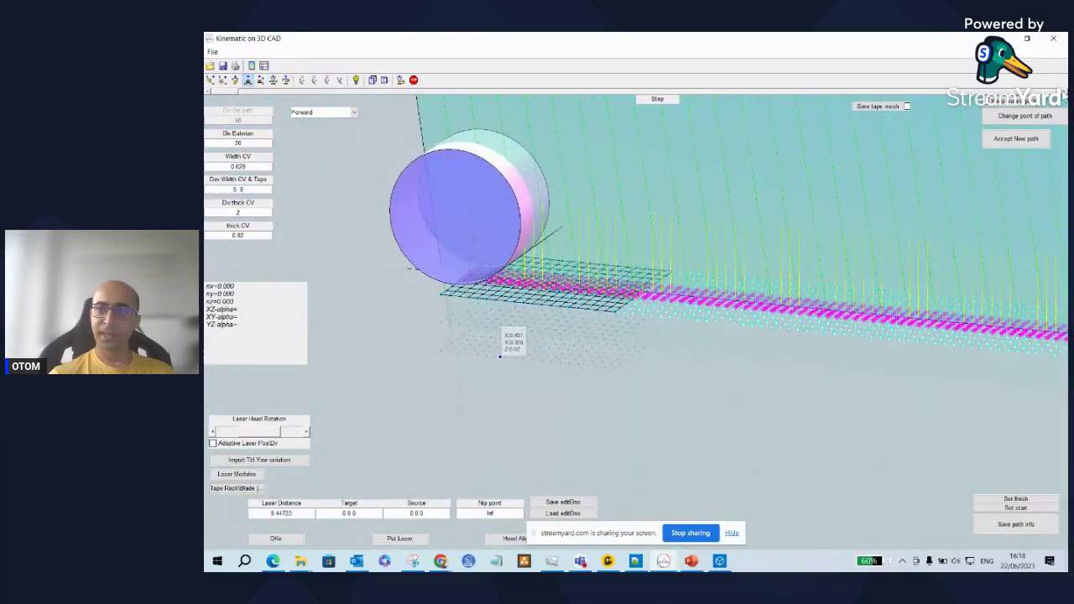
left_click(1063, 92)
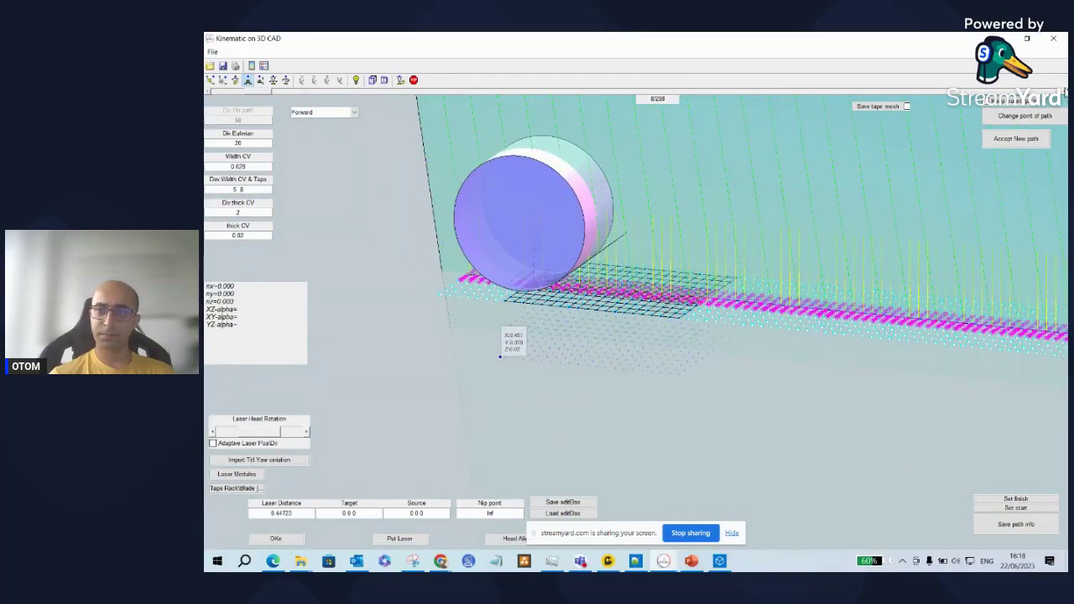
left_click(273, 80)
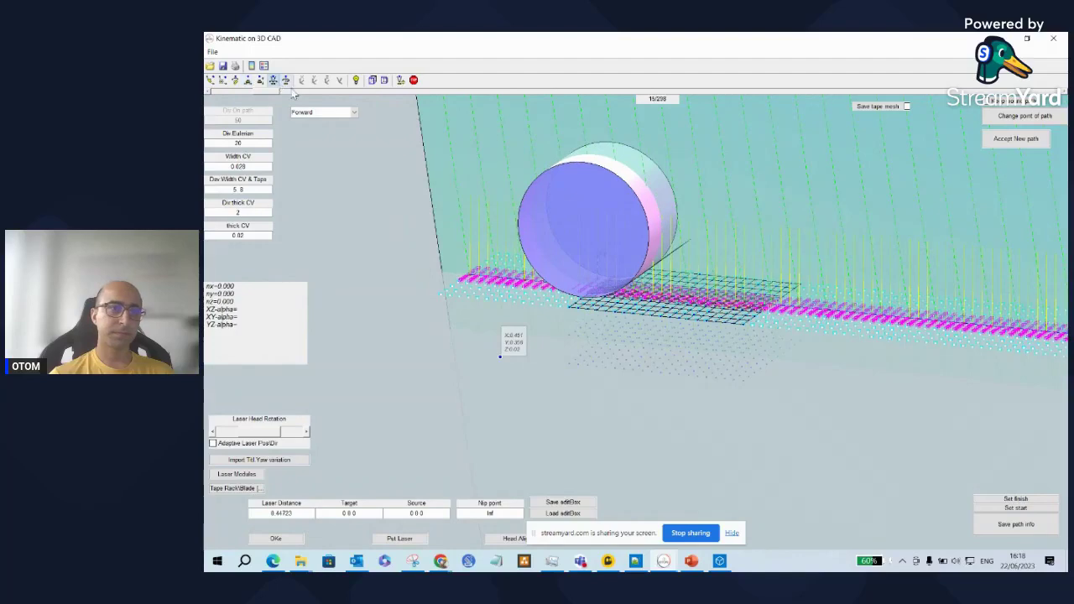
left_click_drag(567, 206, 547, 266)
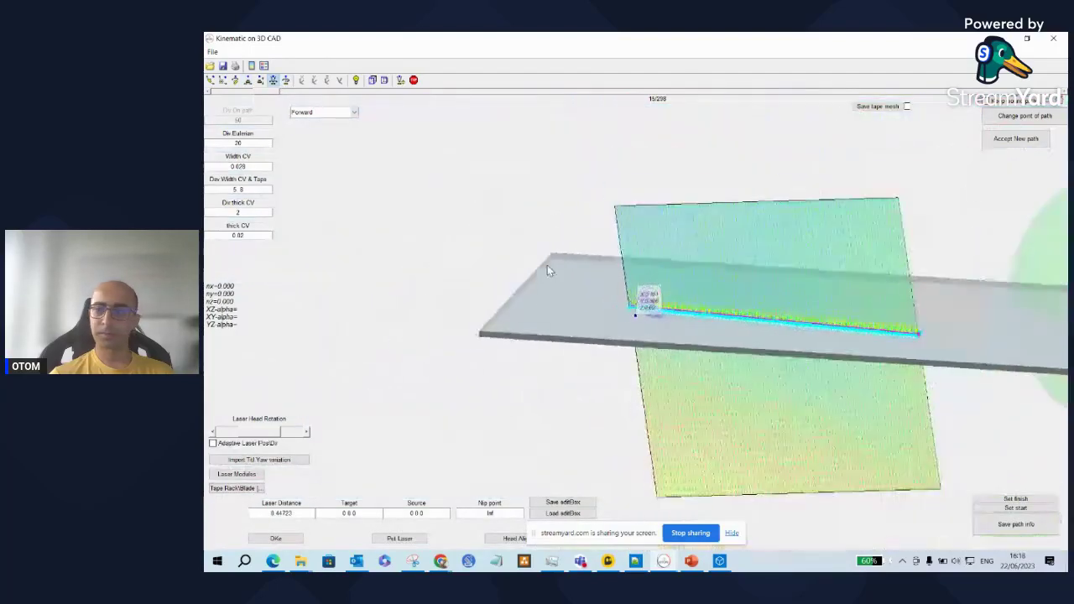
Reopen the path for changes, set its Factor dx Trajectory to 1, and accept it again with limits 1 and 100.
left_click(1025, 120)
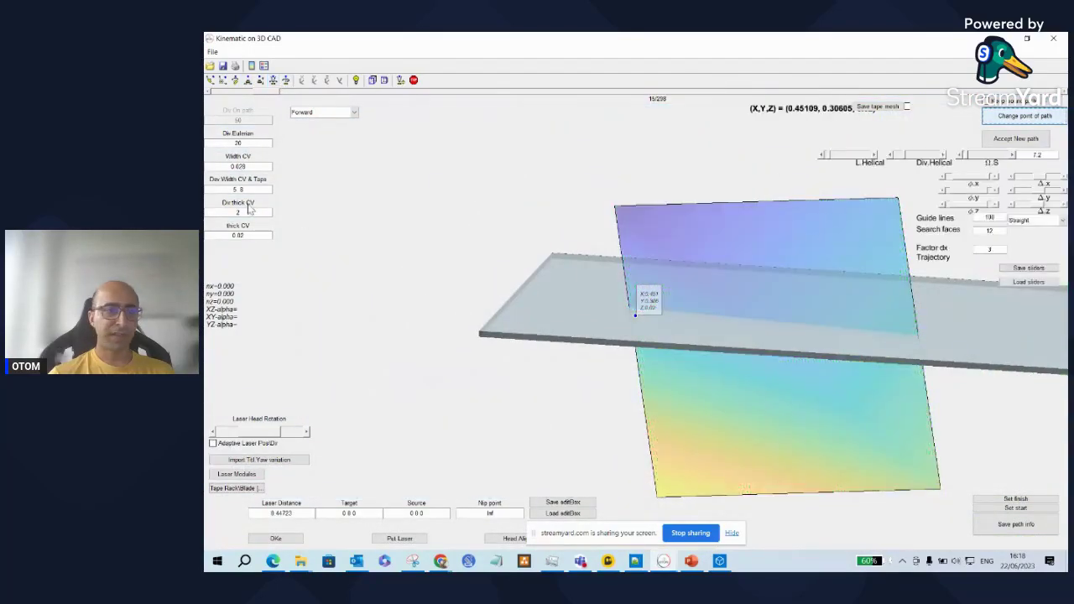
double_click(992, 249)
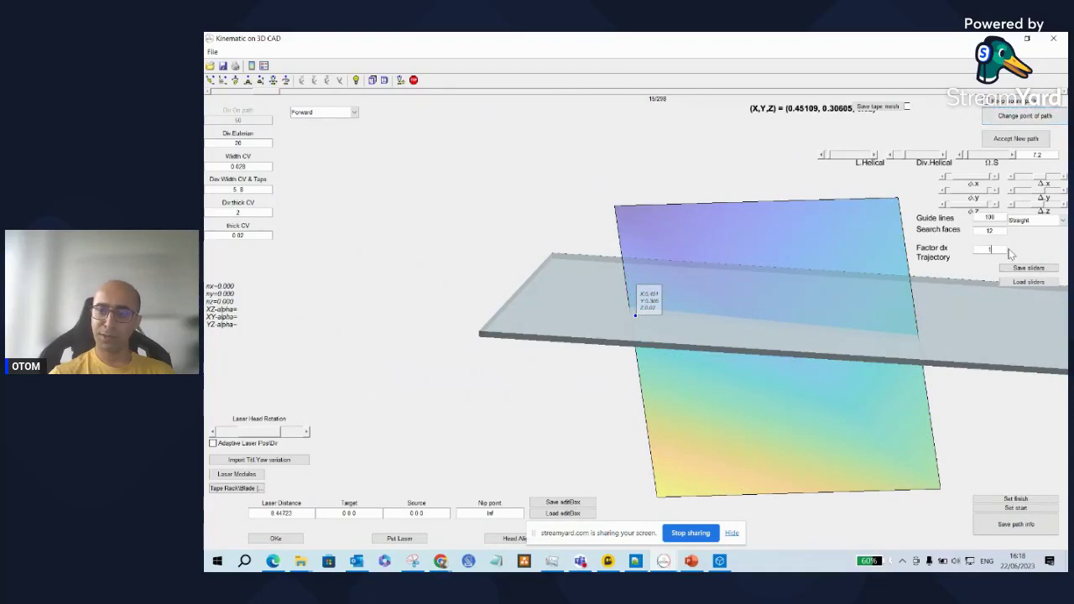
left_click(1018, 149)
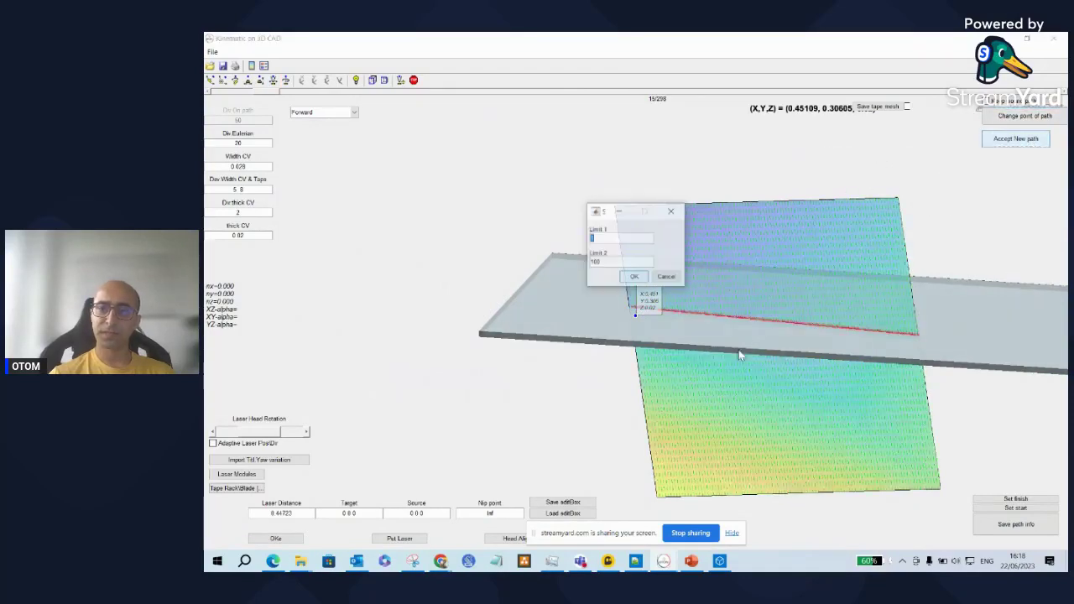
left_click(635, 277)
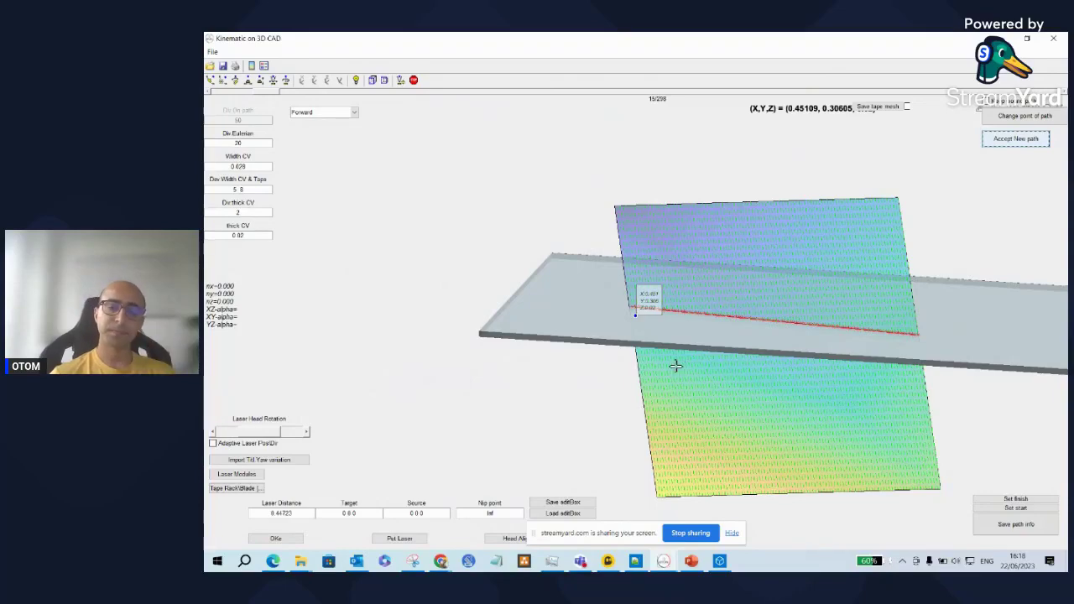
left_click(631, 277)
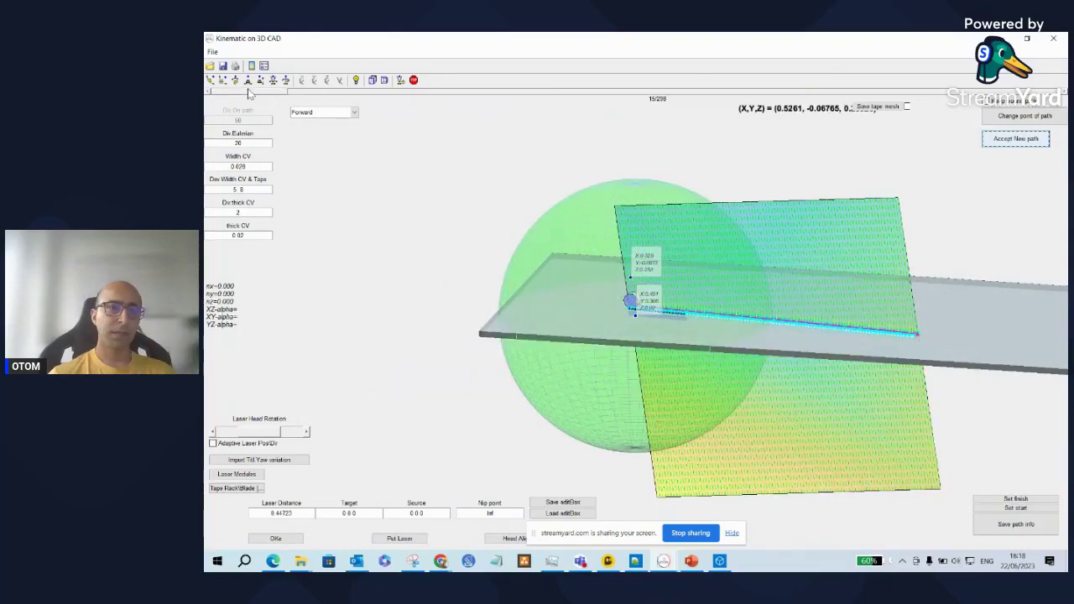
Inspect the roller and tape mesh on the regenerated path and run the roller through the path's steps.
left_click(248, 81)
left_click_drag(738, 326, 669, 334)
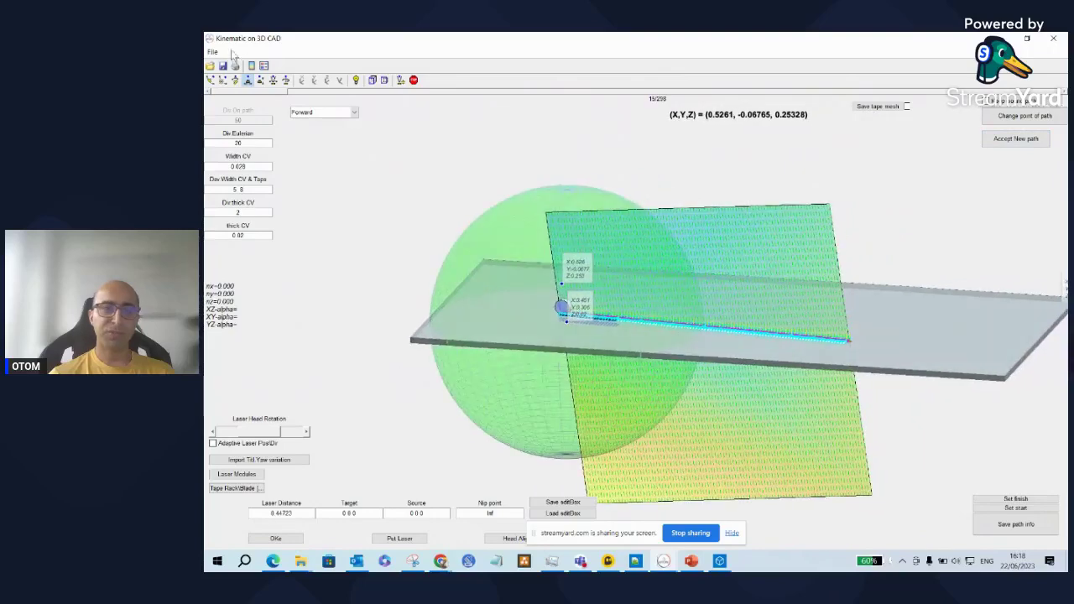
left_click(273, 80)
left_click_drag(501, 268, 410, 310)
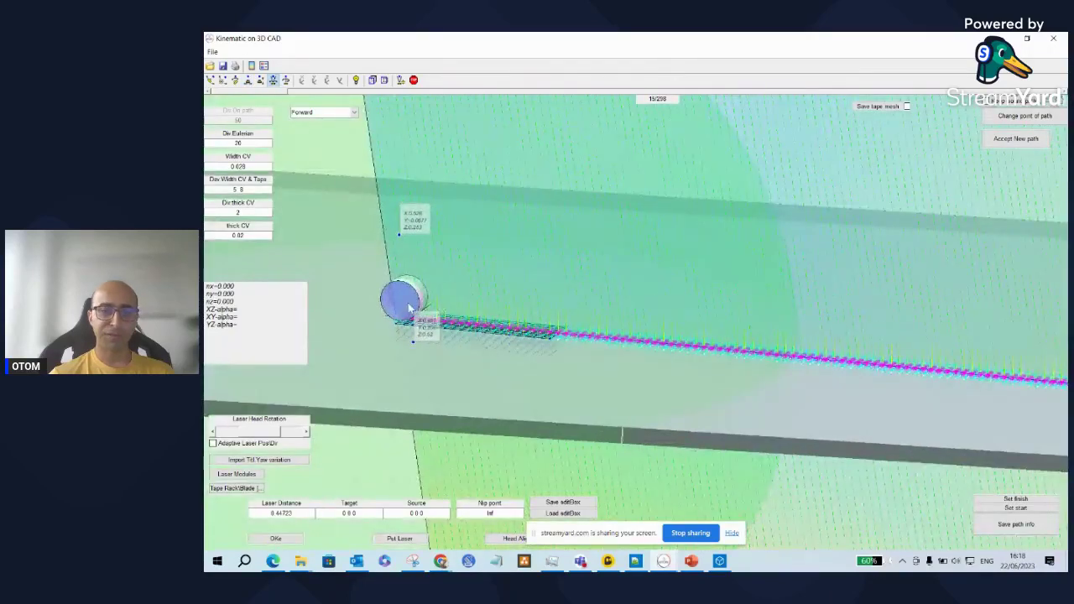
left_click_drag(826, 339, 776, 282)
left_click_drag(278, 91, 1034, 101)
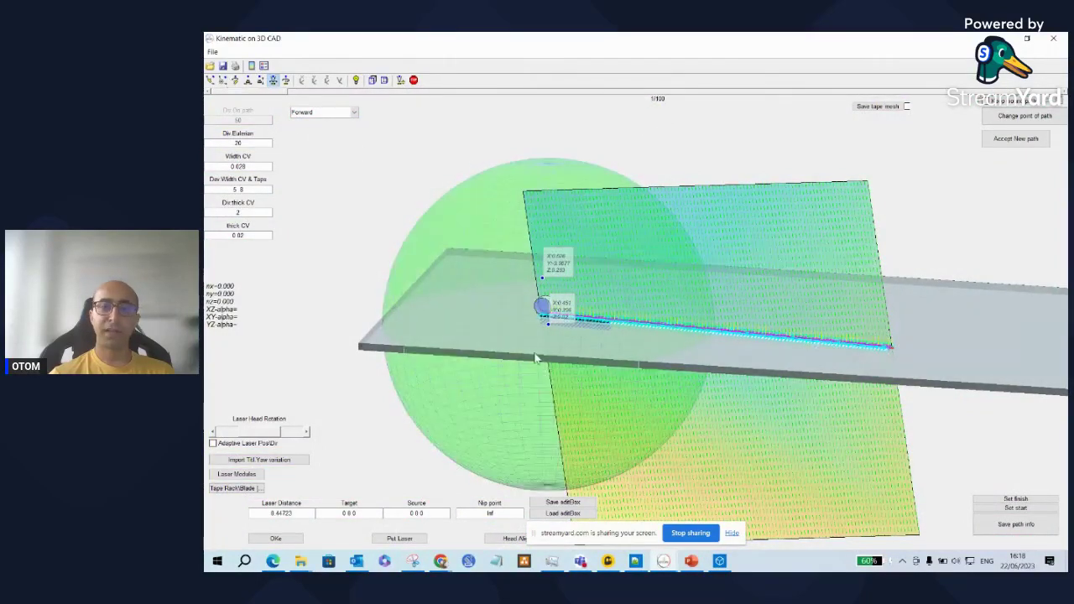
Place the laser so its beam runs from the source point above the path start to the target point beside the roller.
left_click_drag(545, 537, 671, 537)
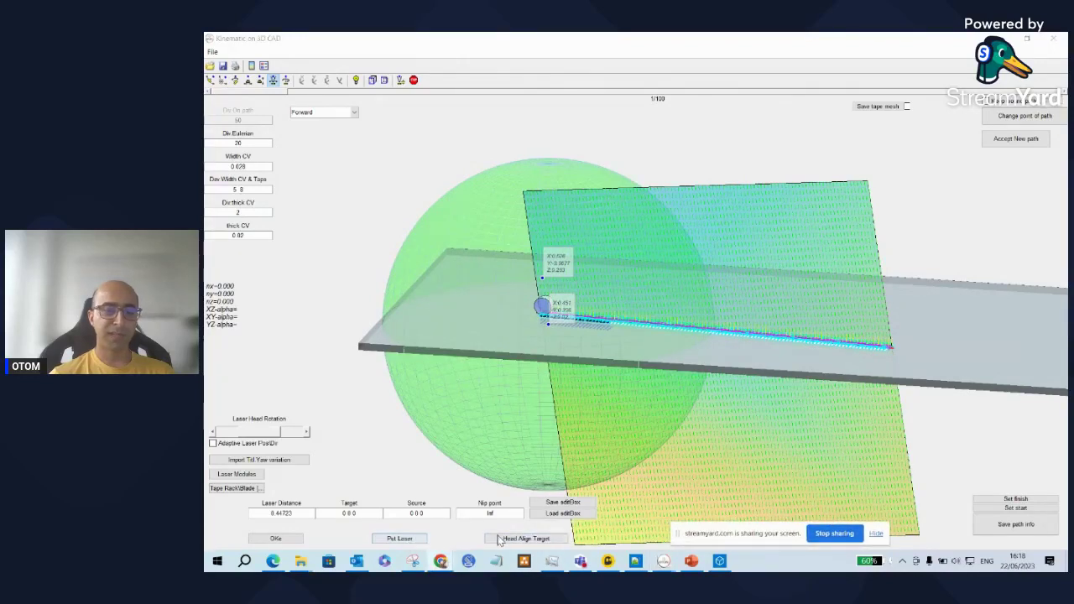
left_click(400, 538)
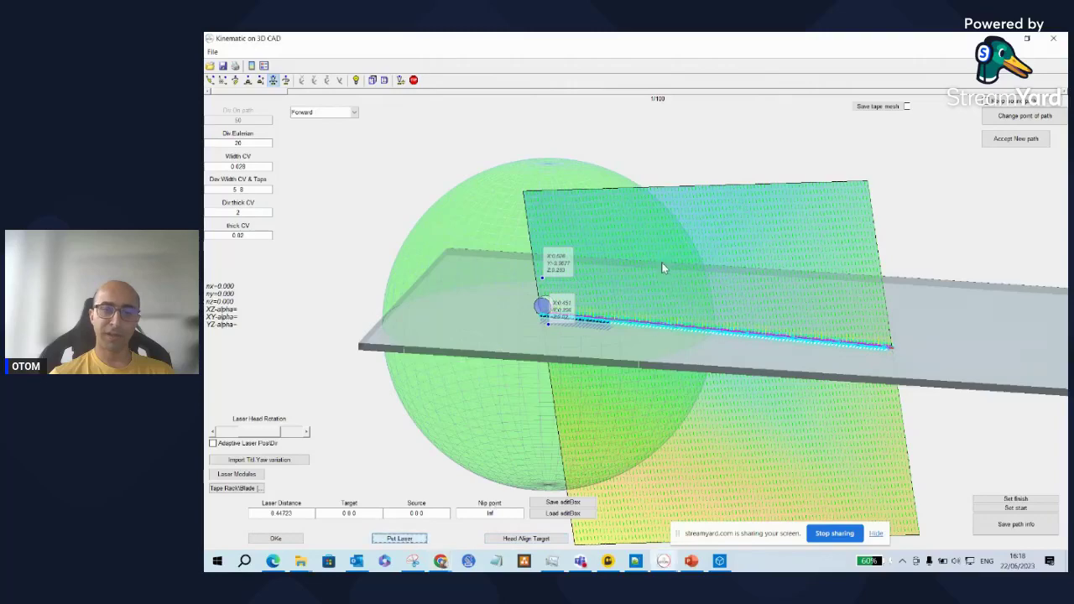
left_click(553, 298)
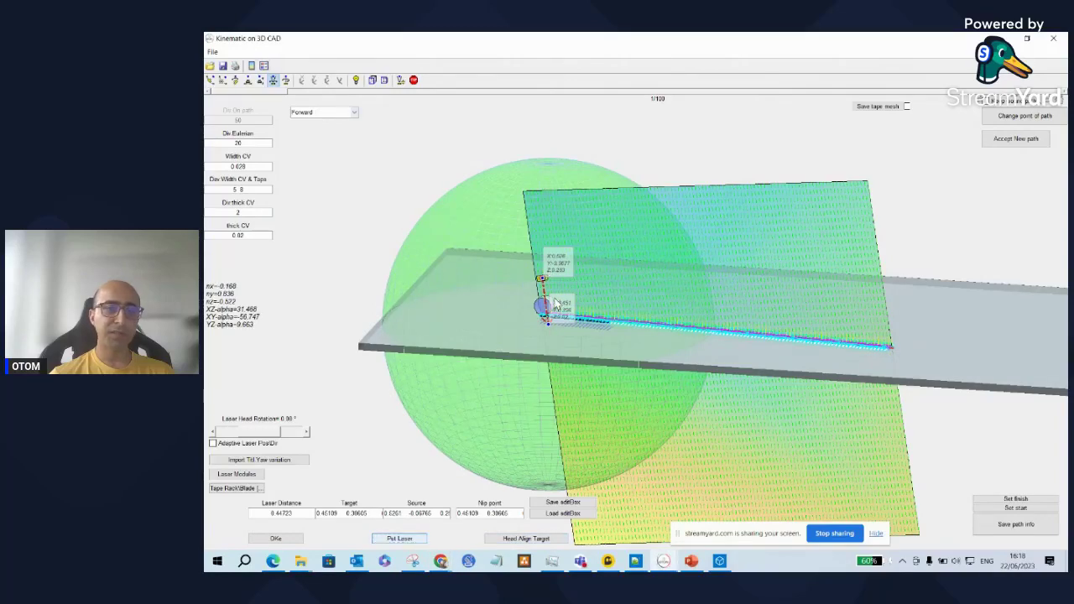
scroll(381, 162, "up", 5)
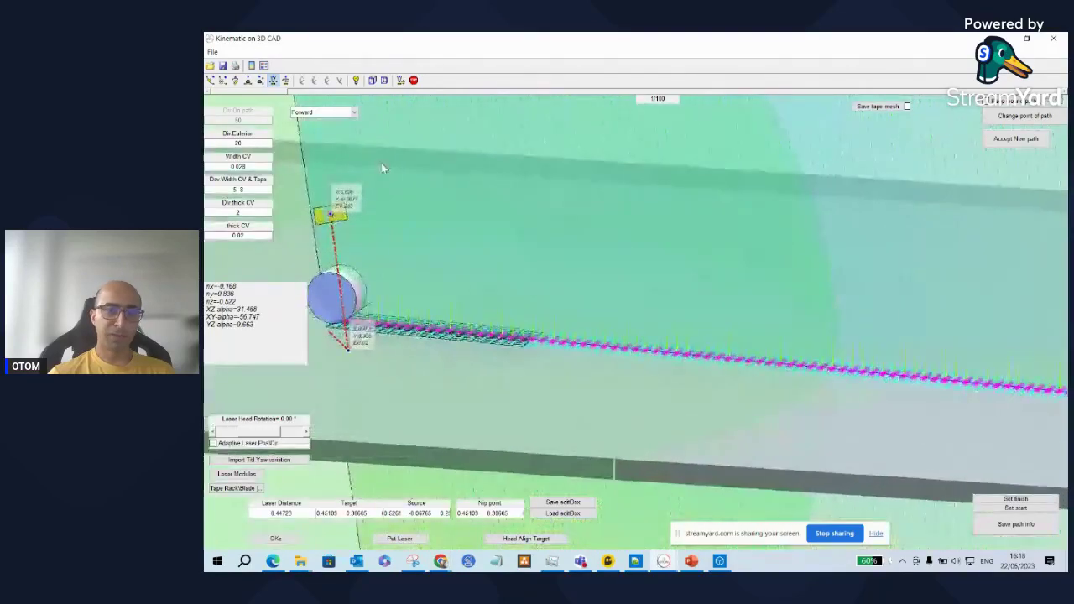
Move the laser's target point to the tape just ahead of the roller's contact line and place the laser again.
left_click(249, 80)
left_click_drag(501, 226, 1001, 352)
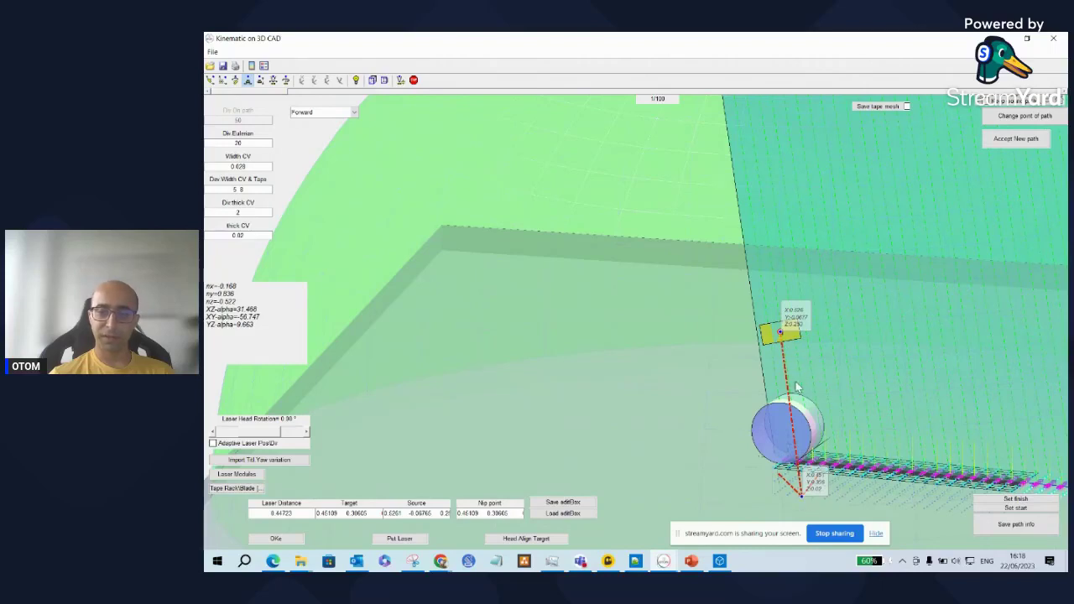
left_click_drag(801, 496, 813, 430)
left_click(210, 81)
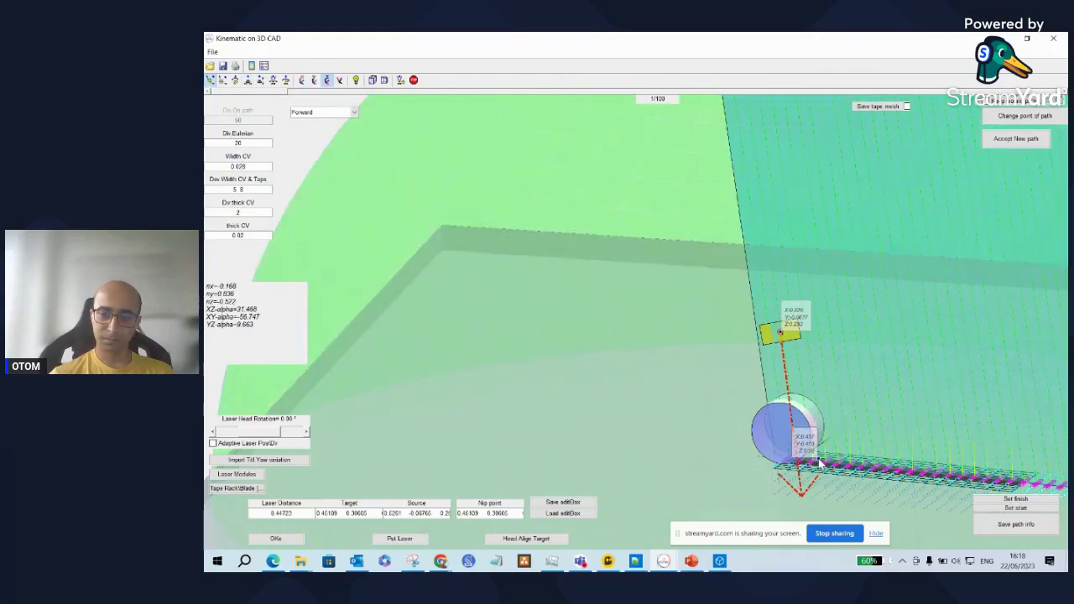
left_click(400, 538)
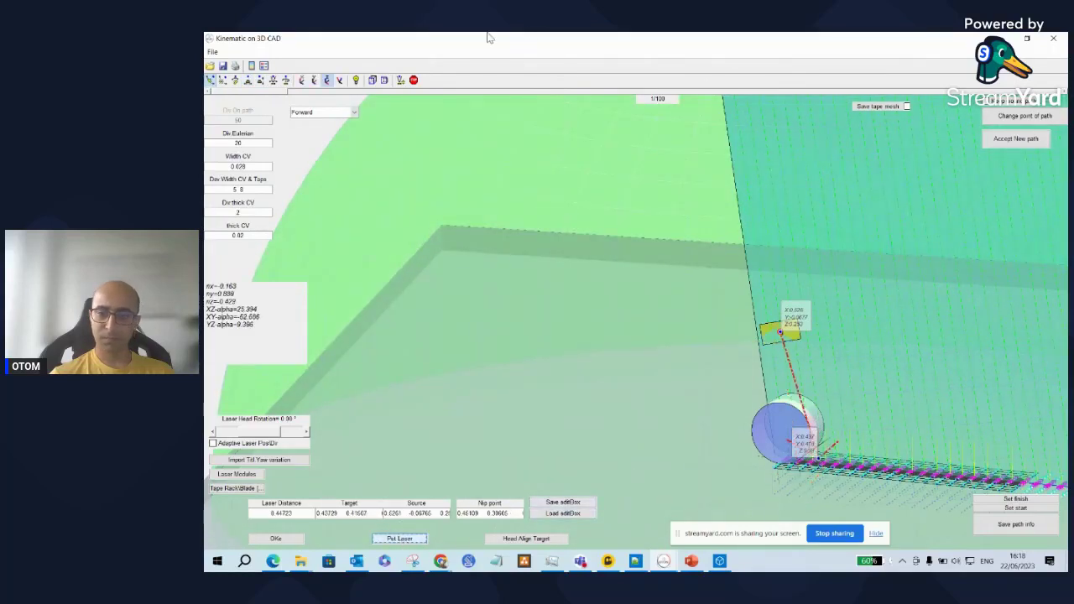
Align the laser head with its target while viewing the model lengthwise along the path.
left_click(273, 80)
mouse_move(704, 274)
left_mouse_down()
mouse_move(709, 306)
mouse_move(353, 170)
left_mouse_up()
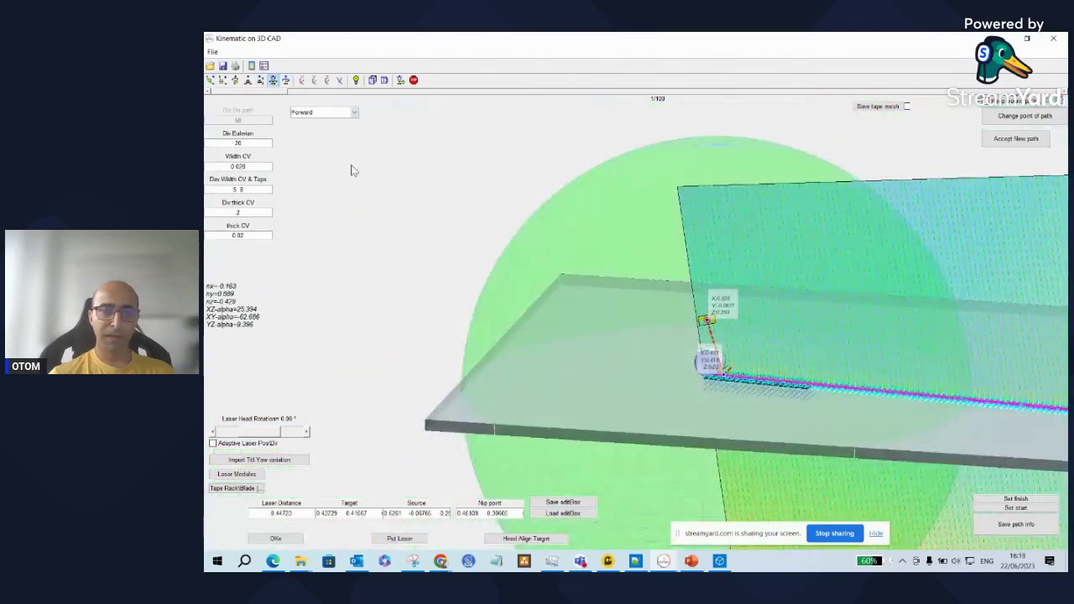
left_click(213, 81)
left_click_drag(788, 360, 745, 358)
left_click(531, 539)
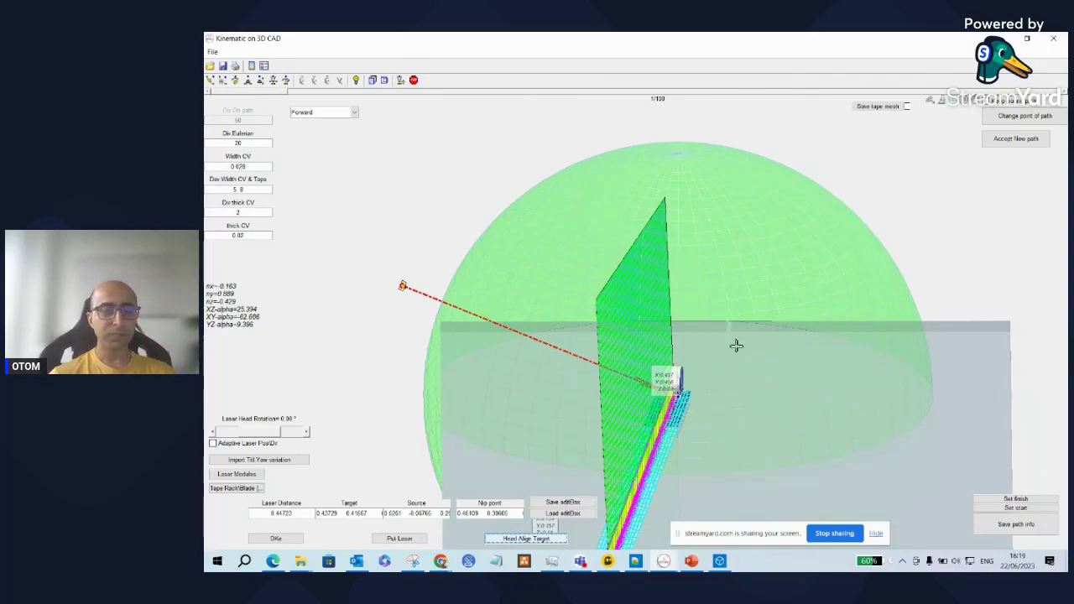
Set the Laser Distance to 0.2 and apply it to resize the sphere around the roller.
double_click(279, 513)
key("BackSpace")
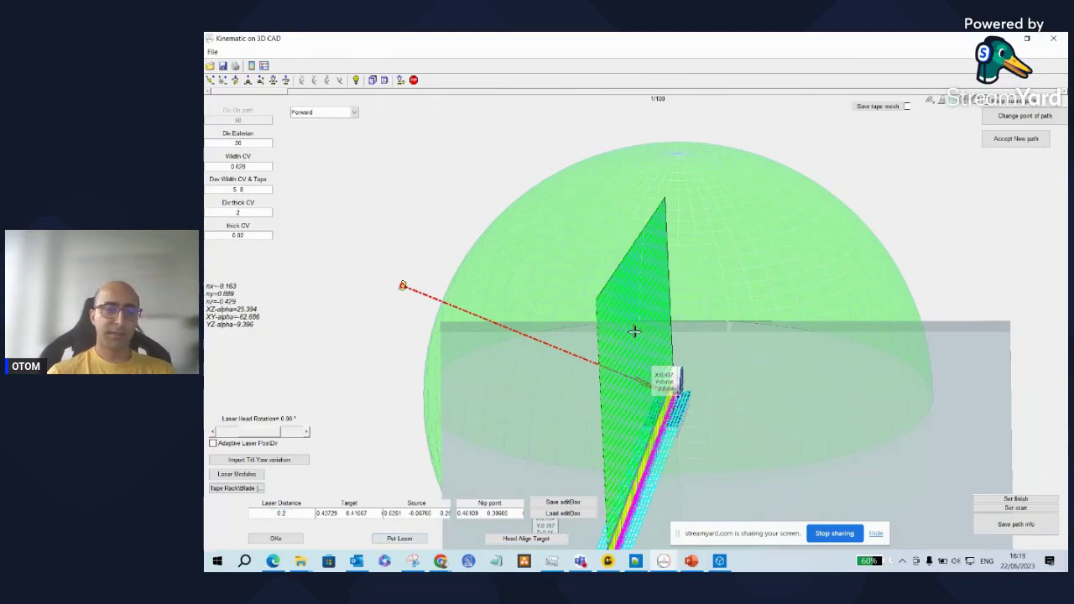
left_click(281, 540)
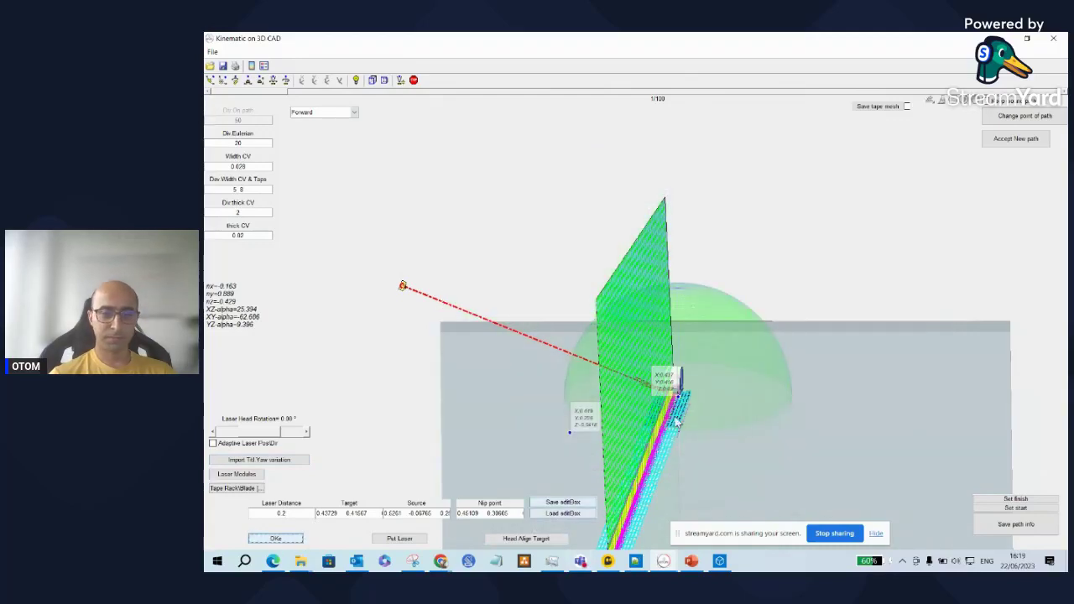
Pick a new laser source point on the smaller sphere above the path, place the laser there, and inspect its position.
left_click(326, 80)
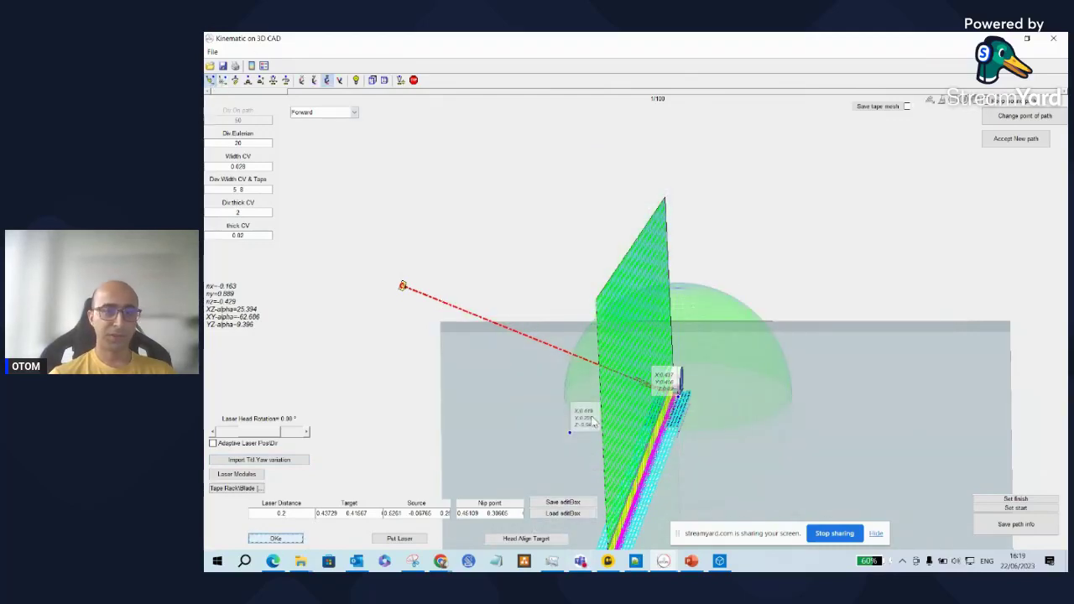
left_click_drag(615, 418, 516, 414)
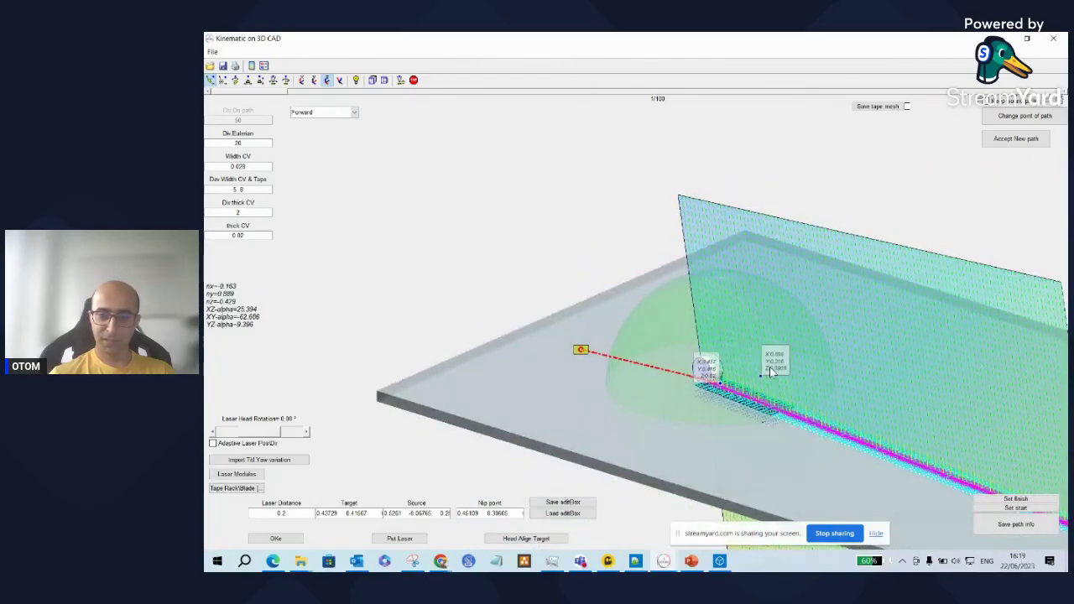
left_click(777, 339)
left_click(400, 537)
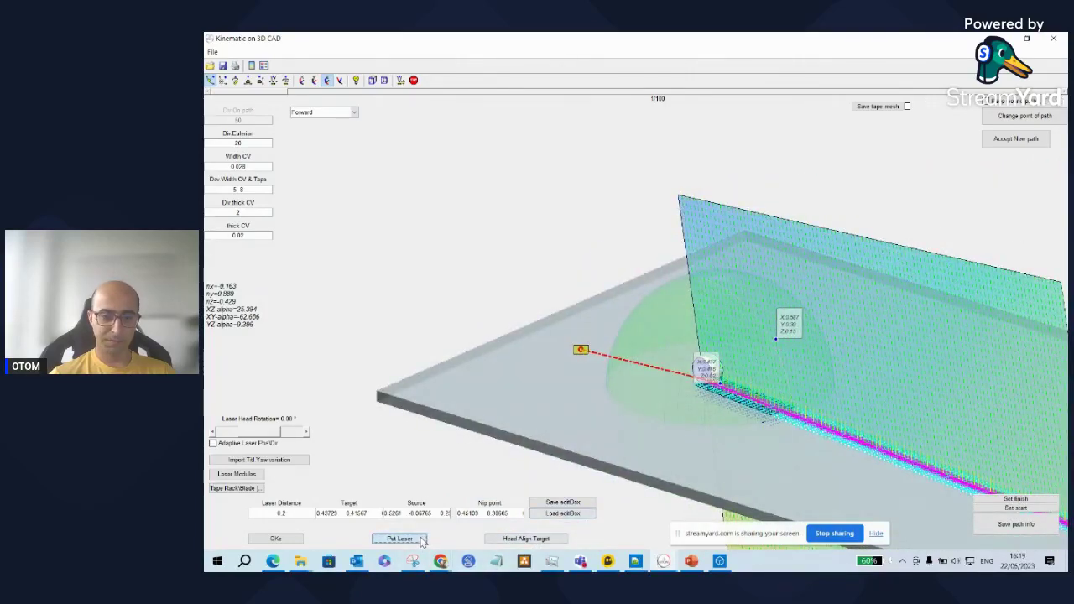
left_click_drag(676, 375, 648, 220)
left_click(272, 80)
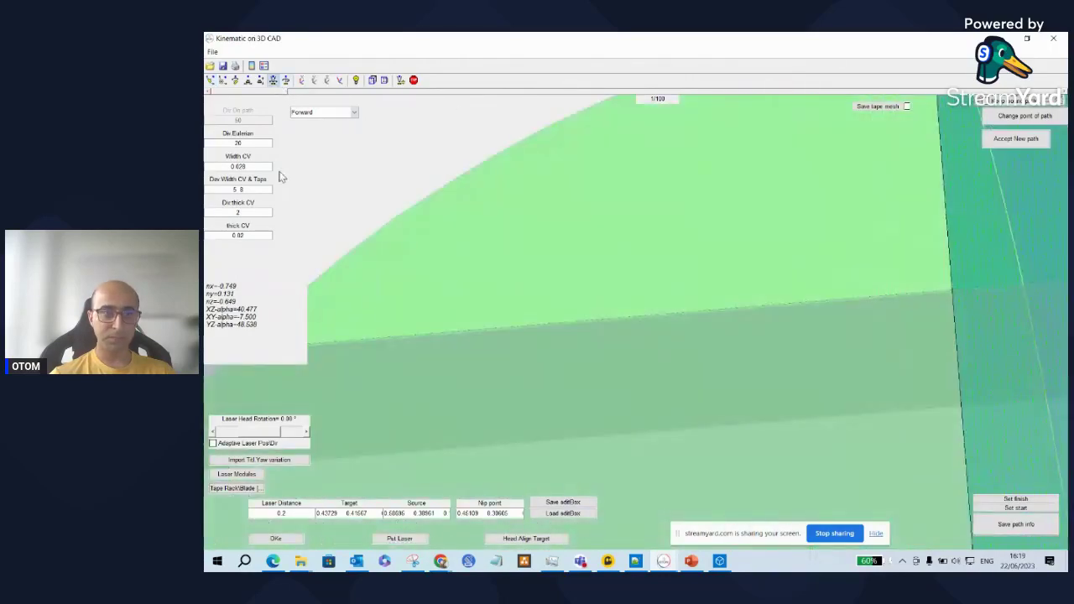
Move the laser's target point closer to the tape centreline just ahead of the roller and place the laser again.
left_click(248, 79)
left_click_drag(896, 319, 792, 42)
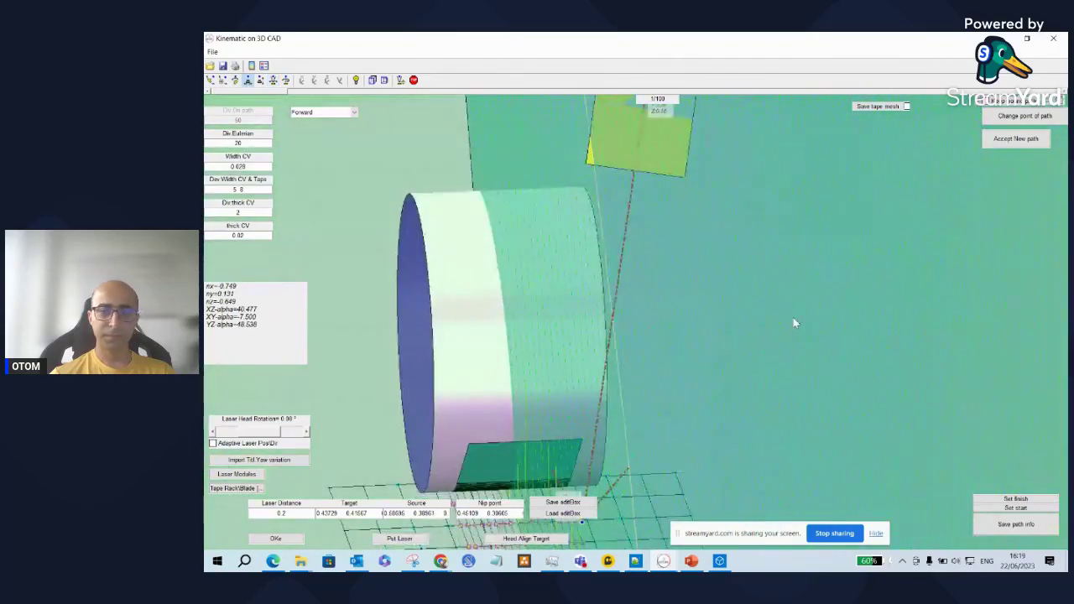
left_click_drag(792, 317, 821, 310)
left_click(273, 79)
left_click_drag(637, 288, 643, 299)
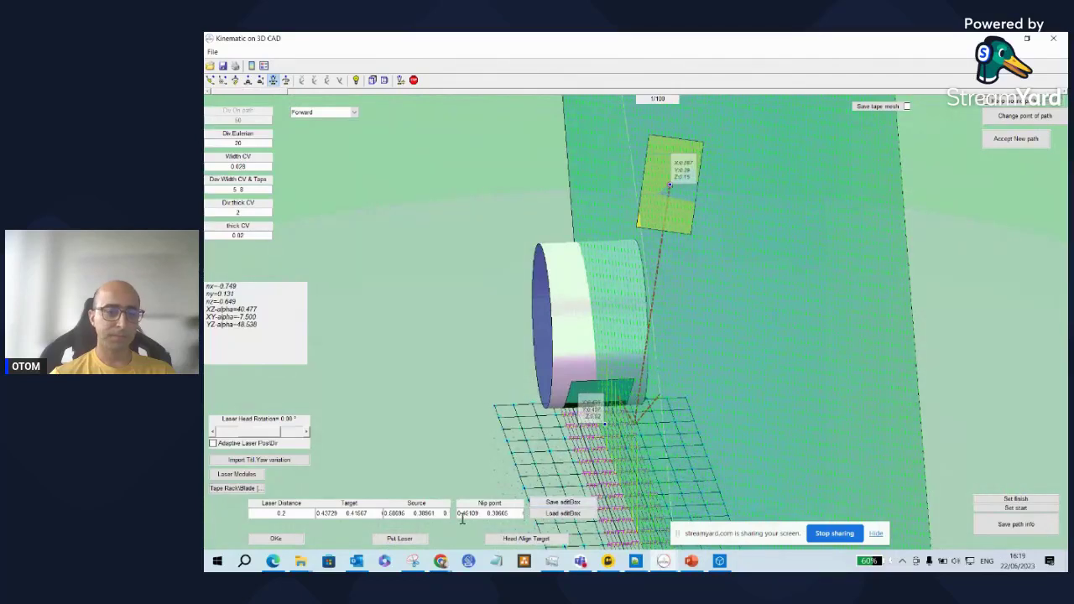
left_click(399, 539)
left_click(605, 427)
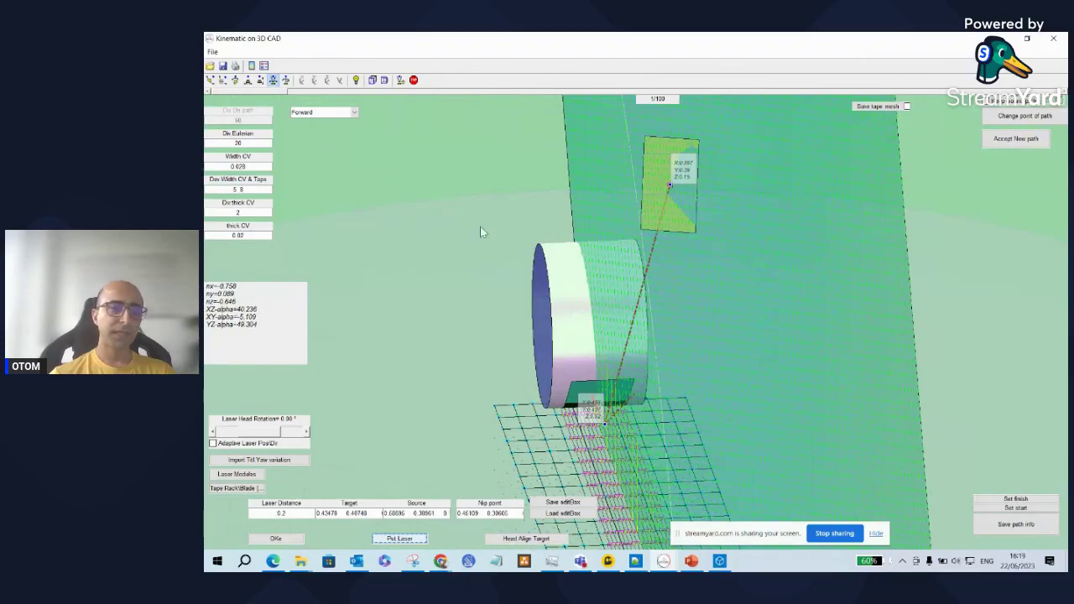
Try the laser head rotation in both directions, ending at about -10.08°.
left_click_drag(526, 249, 526, 262)
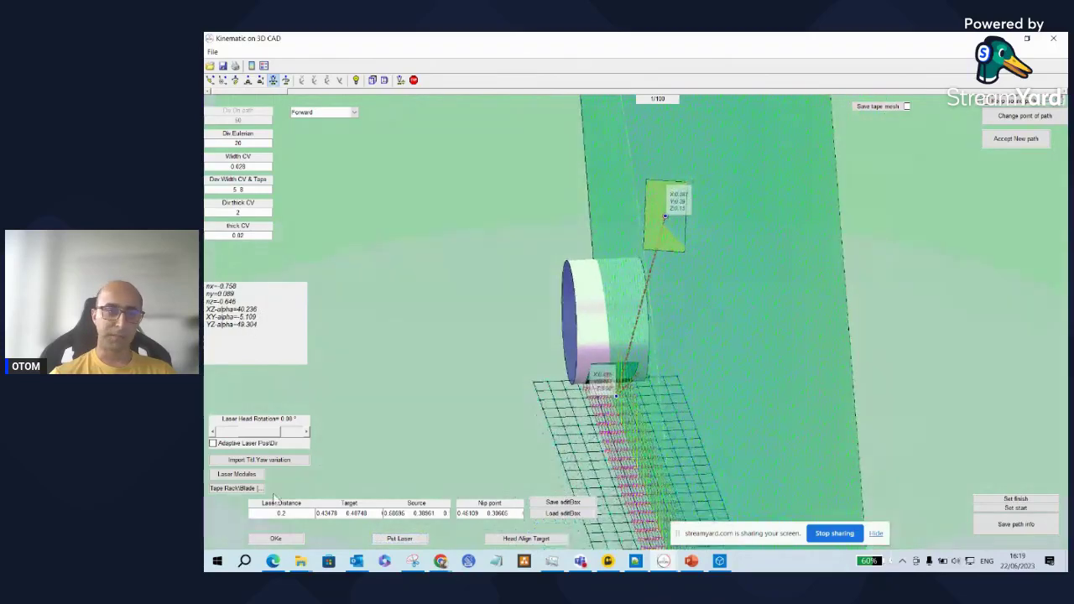
left_click(308, 433)
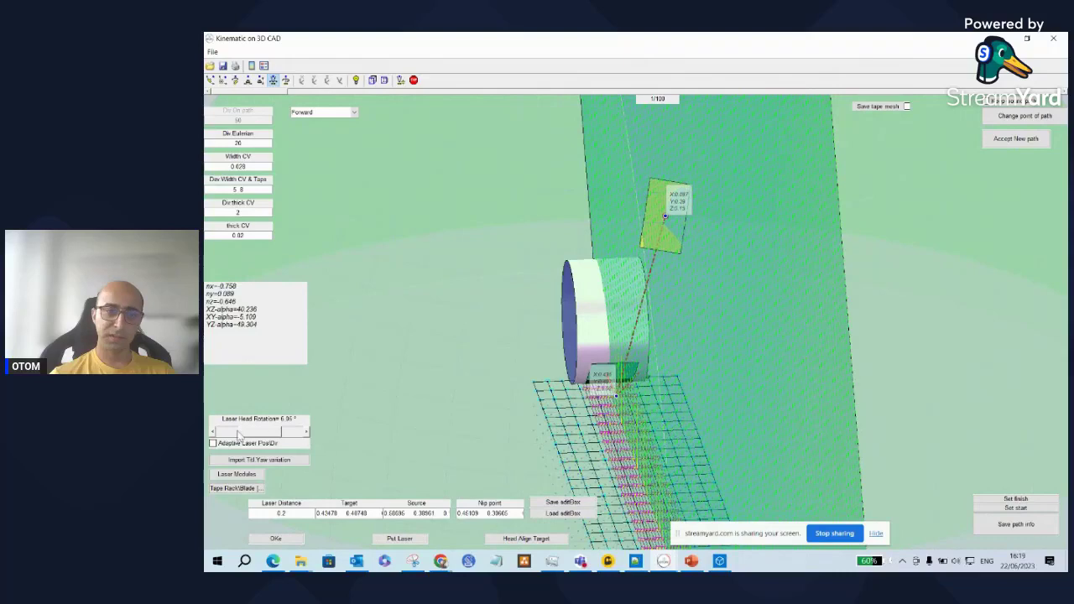
left_click(214, 433)
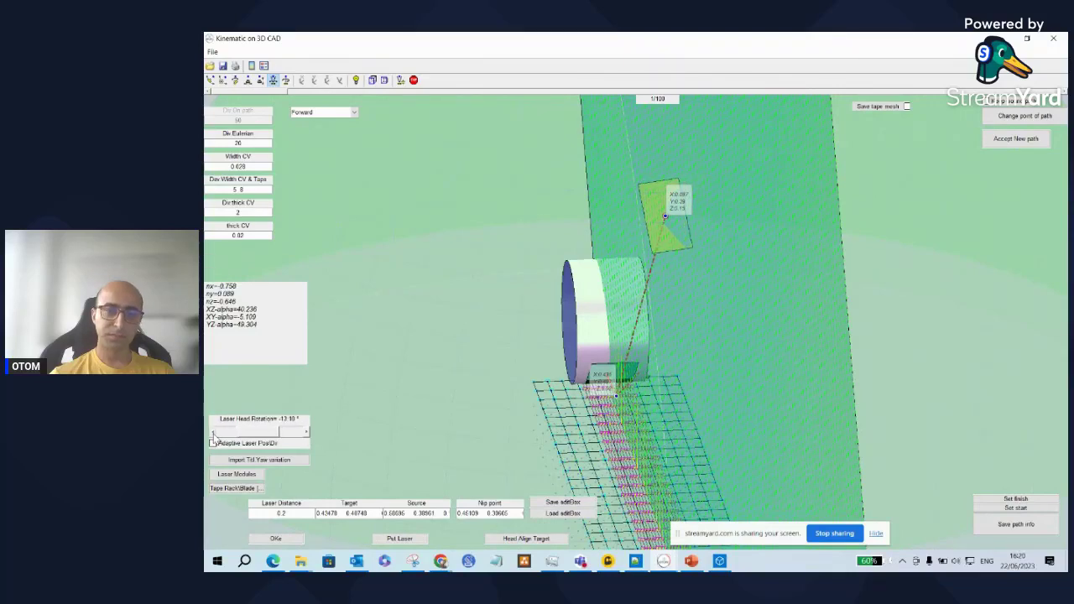
left_click(308, 433)
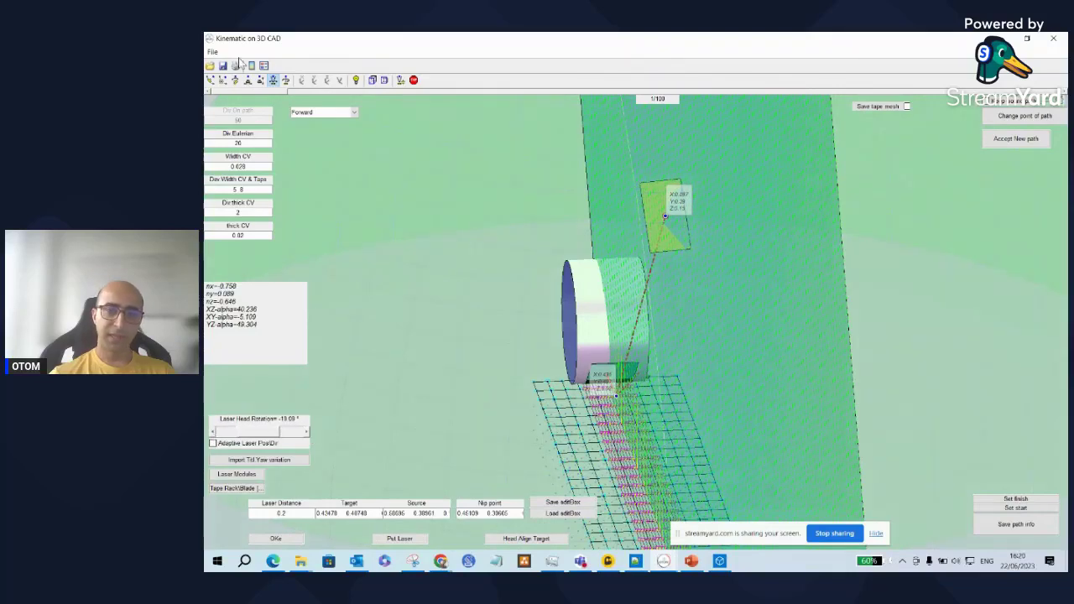
Enable the adaptive laser position and direction, and rotate the laser head to about -5.07°.
left_click_drag(447, 232, 446, 304)
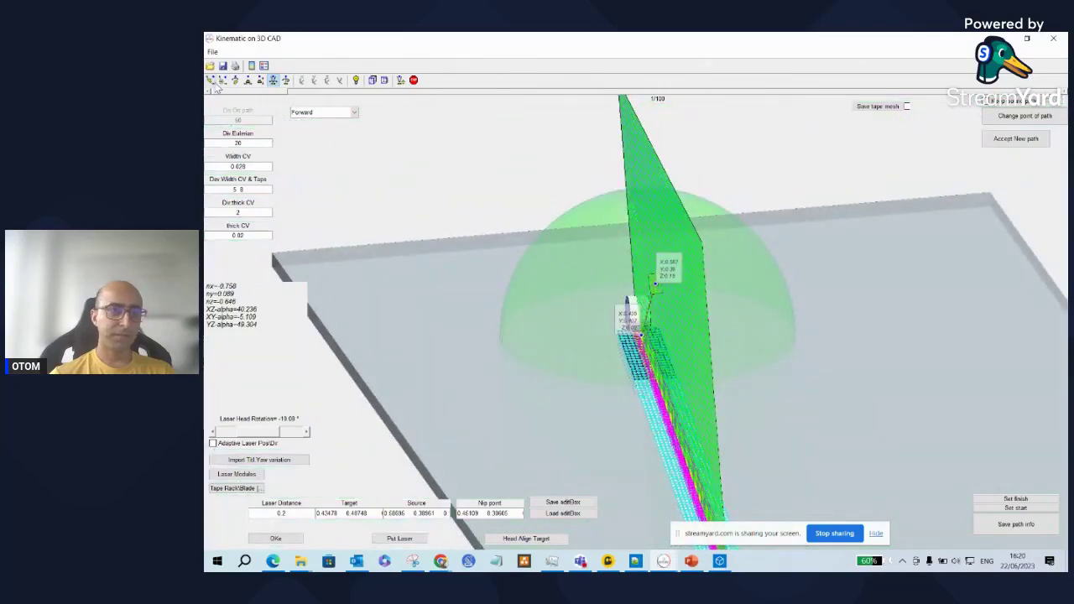
left_click(210, 80)
left_click_drag(602, 263, 633, 258)
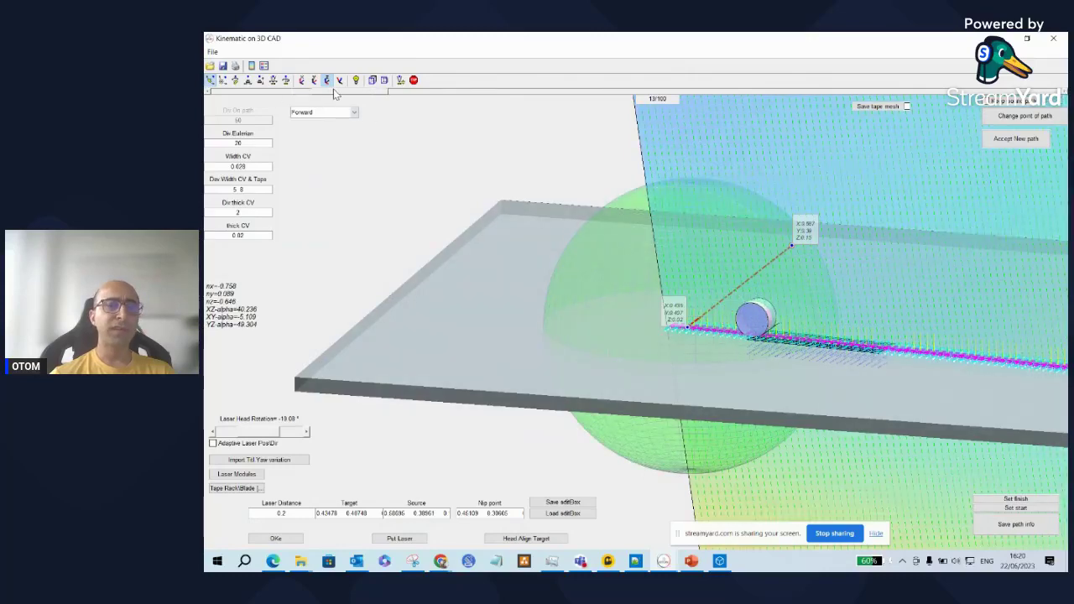
left_click(239, 447)
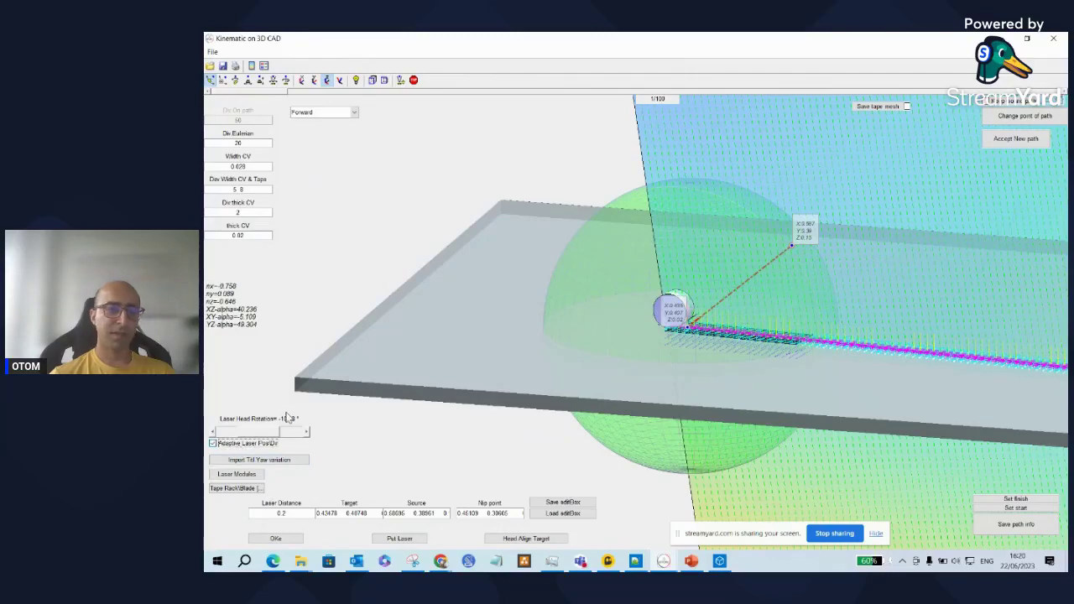
left_click(307, 431)
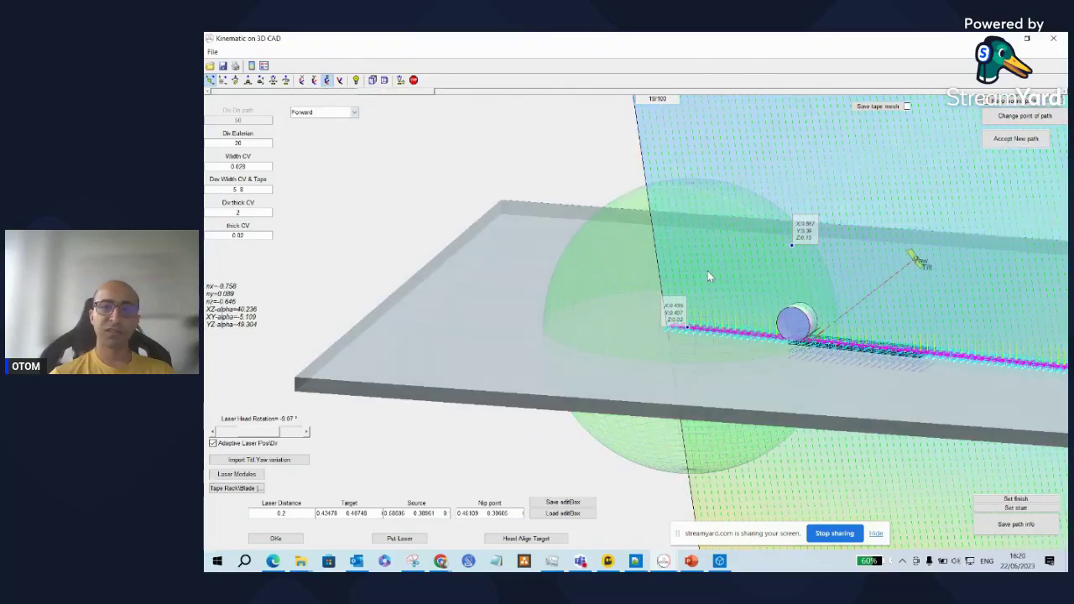
Examine the laser head with the roller partway along the path and rotate the head to about -4.02°.
left_click_drag(707, 271, 685, 272)
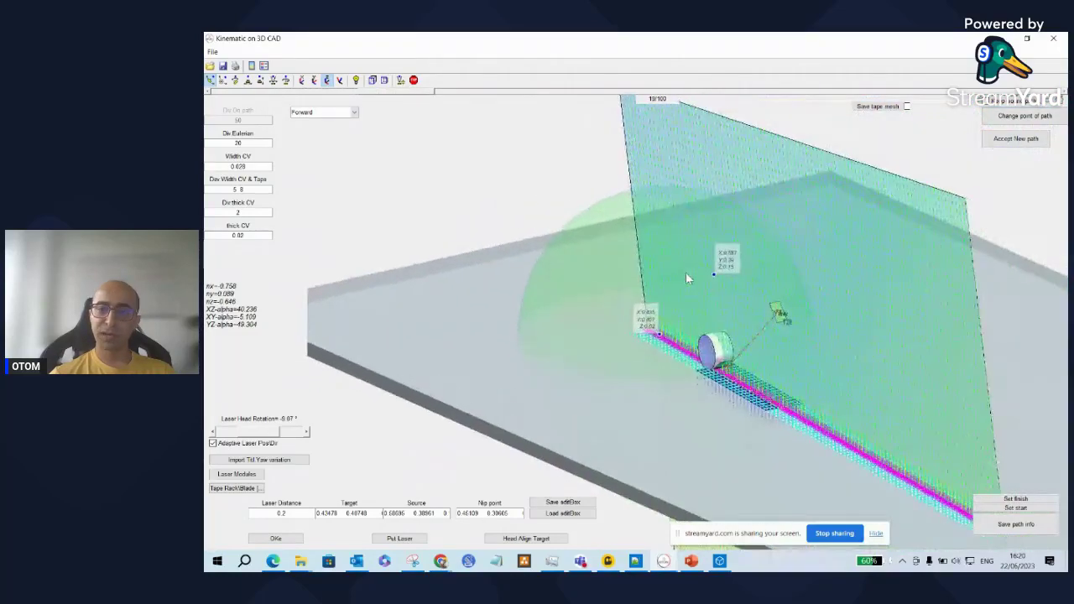
left_click(273, 80)
left_click_drag(819, 308, 824, 277)
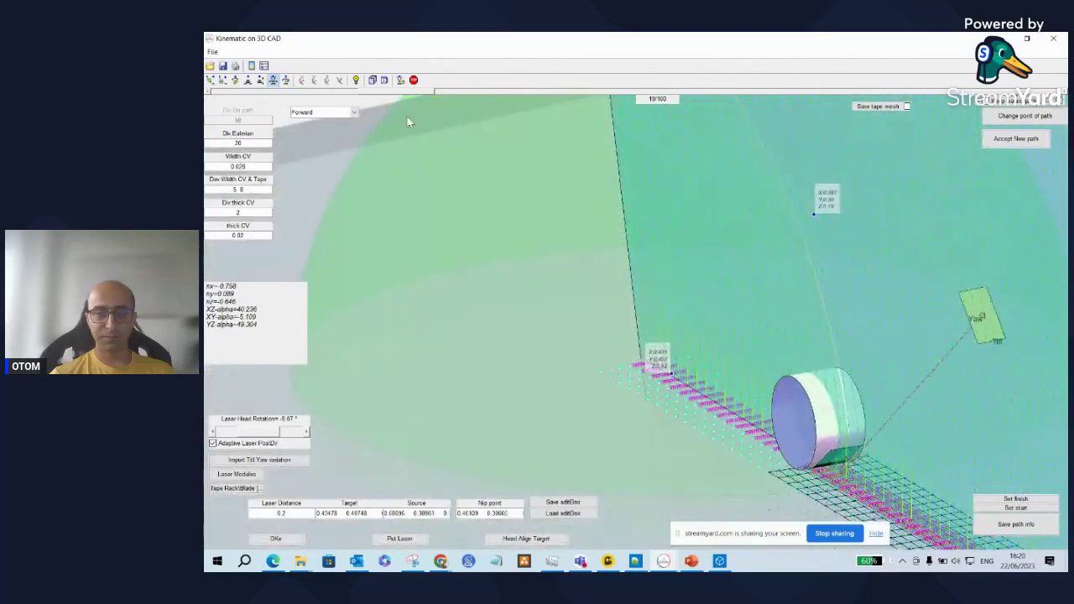
left_click(247, 79)
left_click_drag(770, 243, 489, 307)
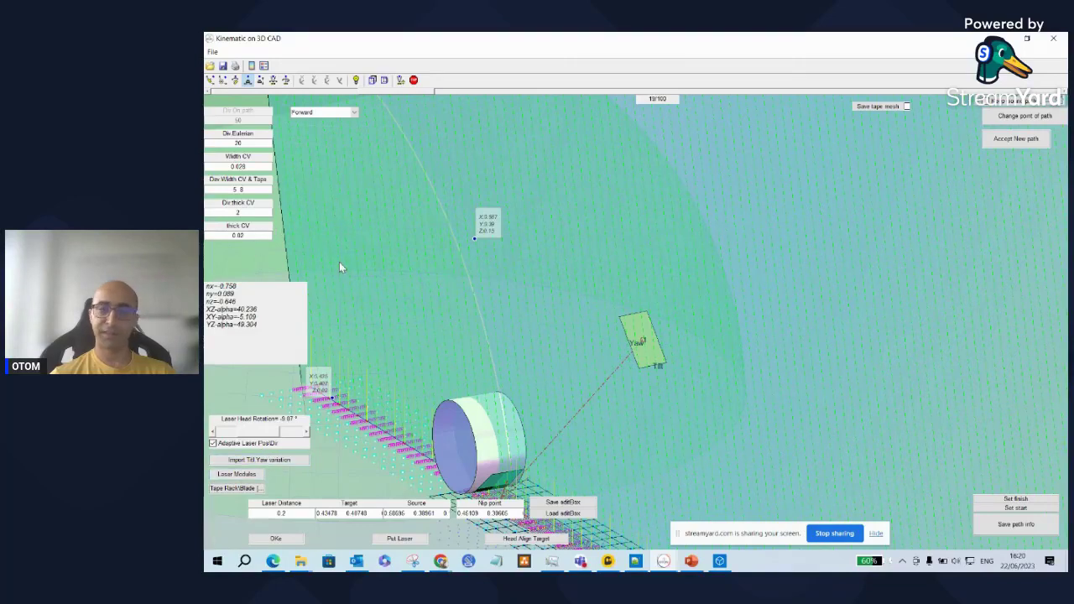
left_click(306, 432)
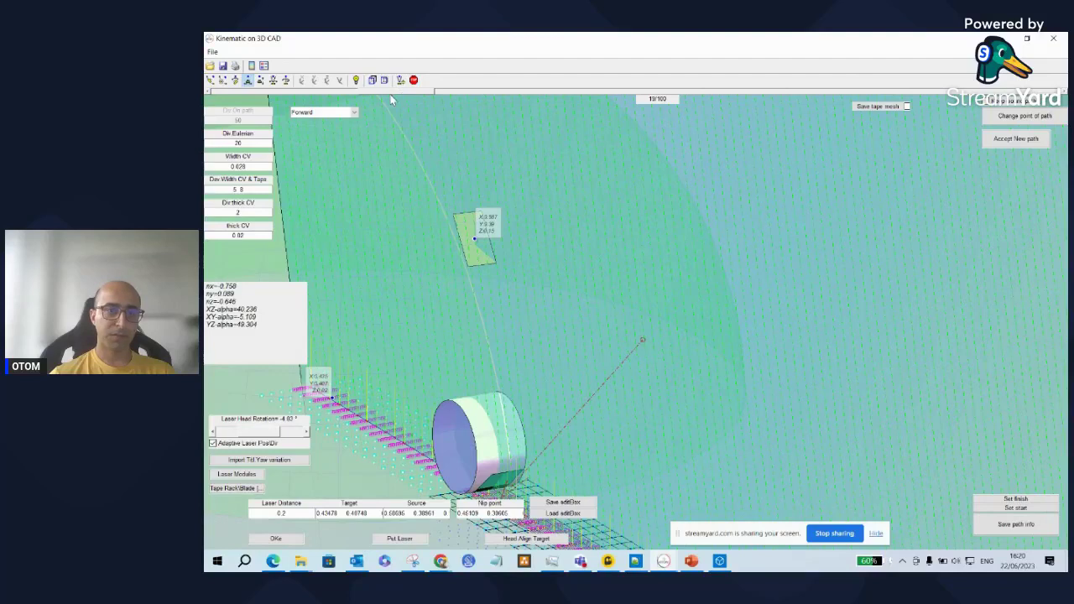
Return the roller to path point 1 of 100 and rotate the laser head to about 81.65°.
left_click_drag(400, 91, 212, 94)
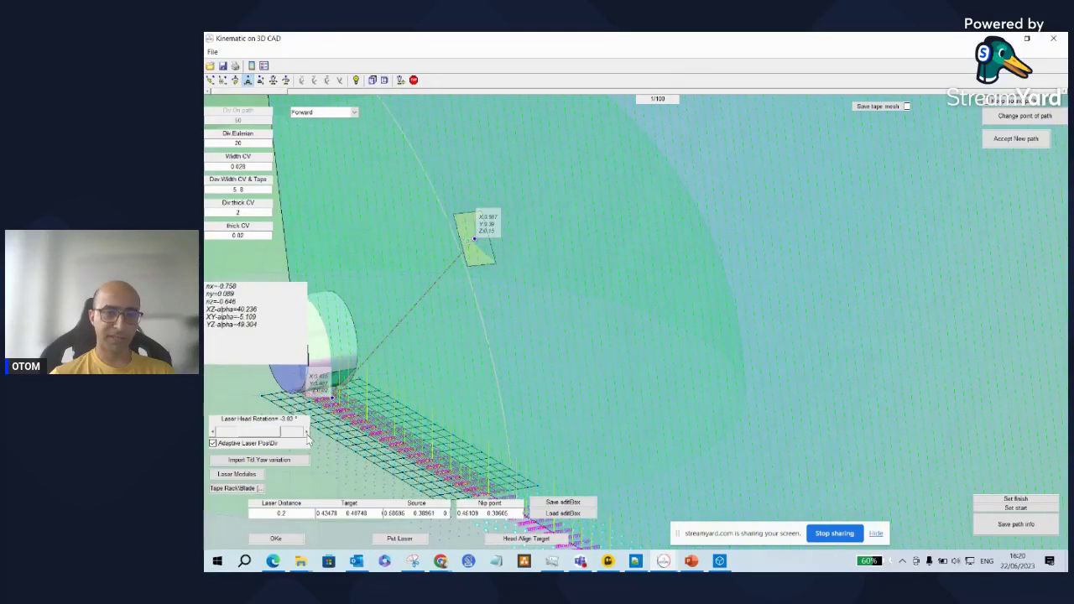
left_click(306, 433)
left_click(306, 432)
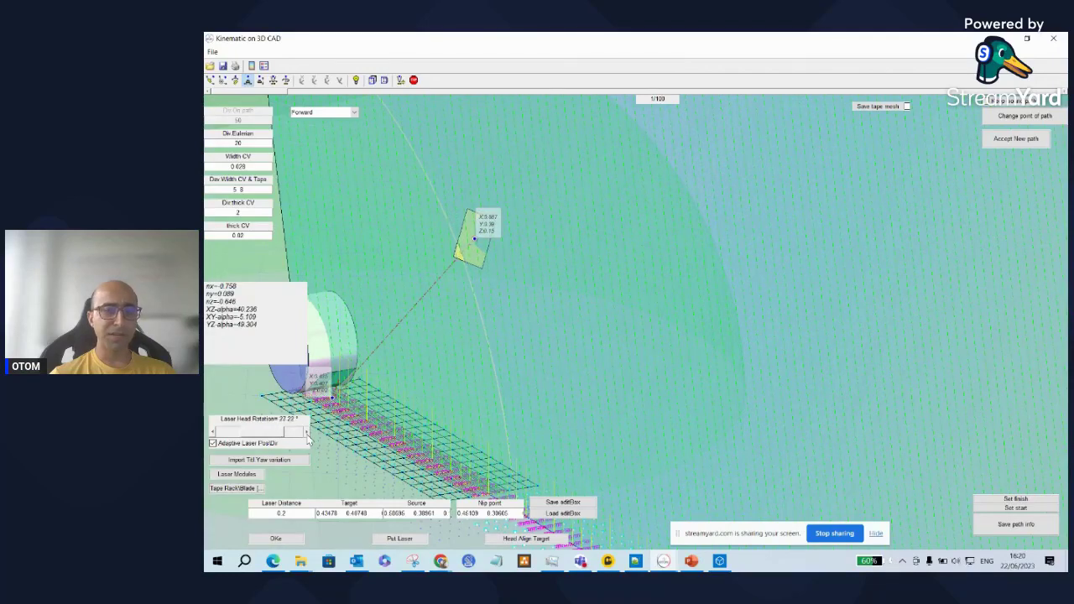
left_click_drag(307, 435, 307, 435)
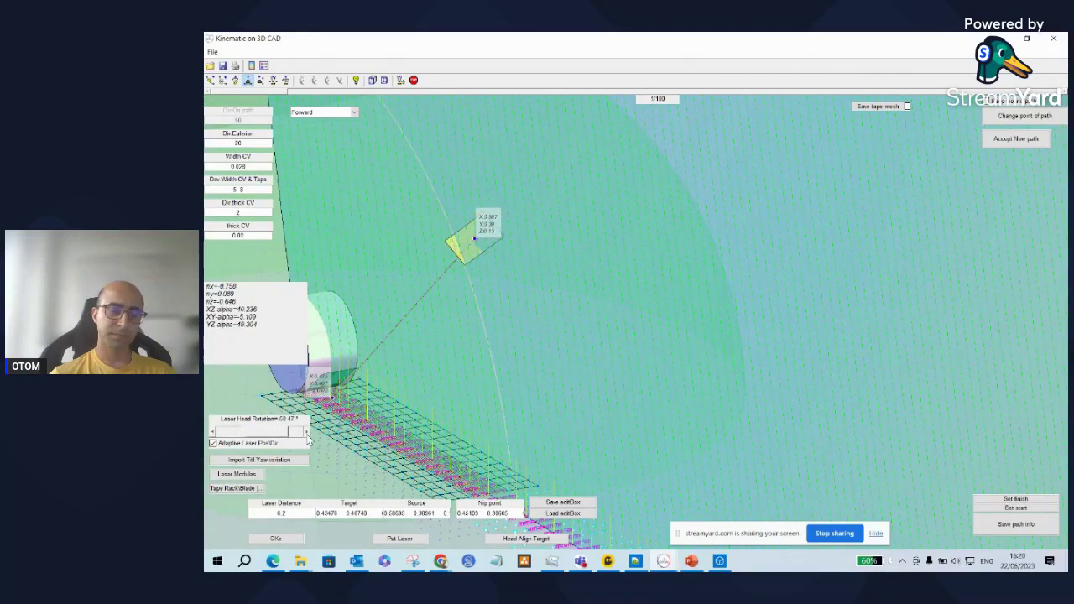
left_click(306, 432)
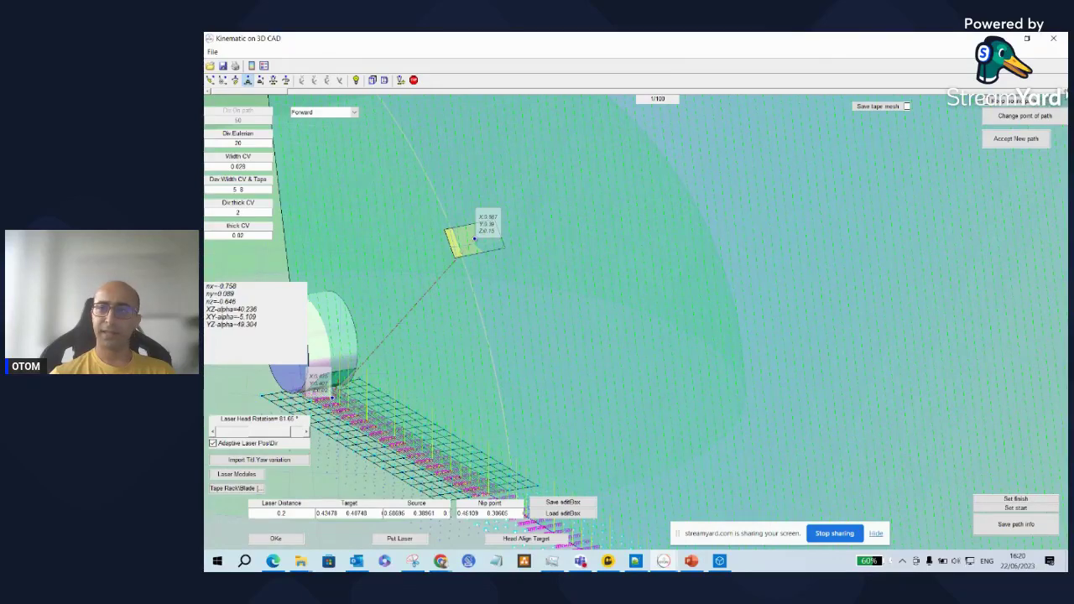
Set path point 1, where the roller stands, as the start location.
left_click(273, 79)
left_click_drag(611, 215, 601, 281)
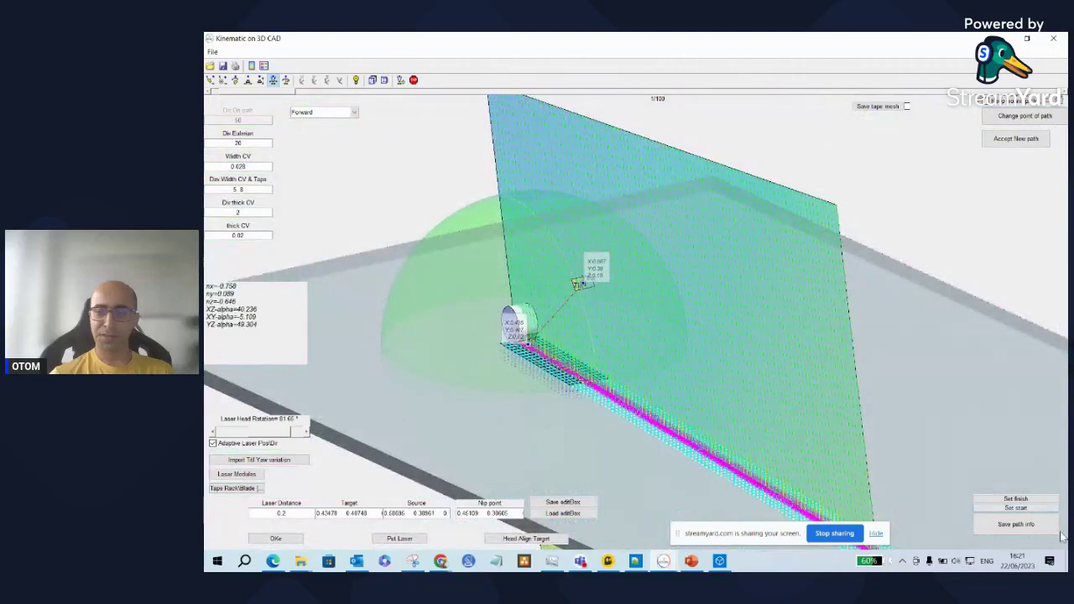
left_click(1016, 507)
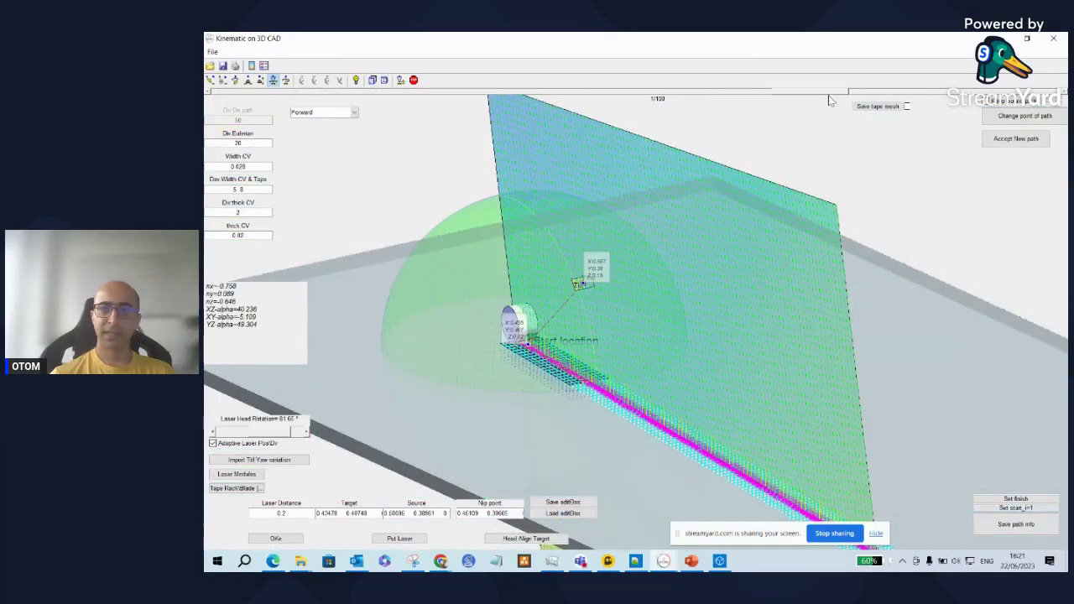
Advance the roller to path point 87 of 100 and set that point as the finish location.
left_click(943, 93)
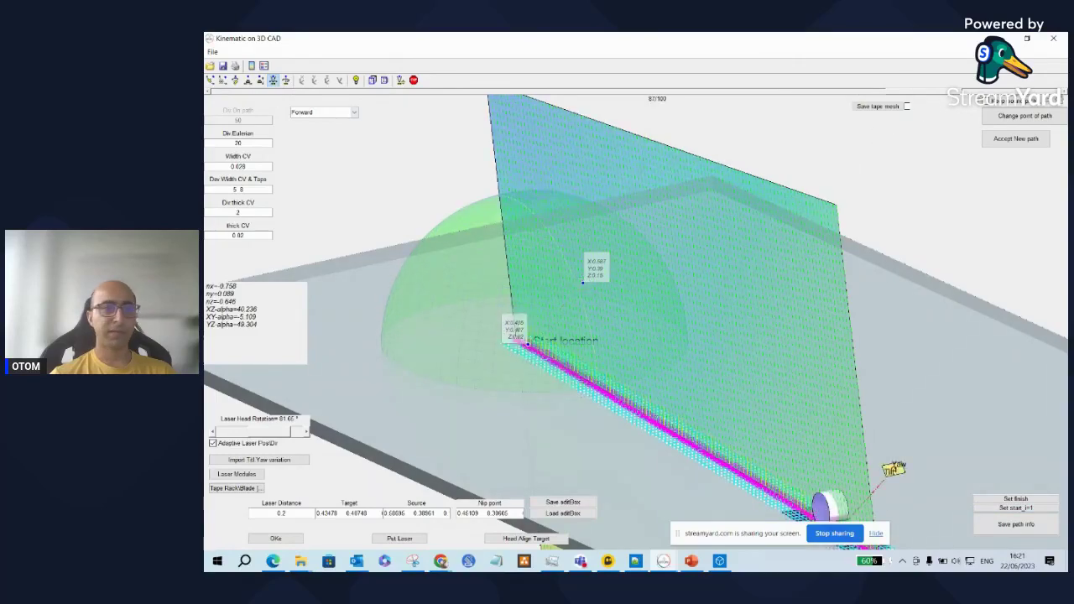
left_click(210, 80)
left_click_drag(728, 346, 745, 330)
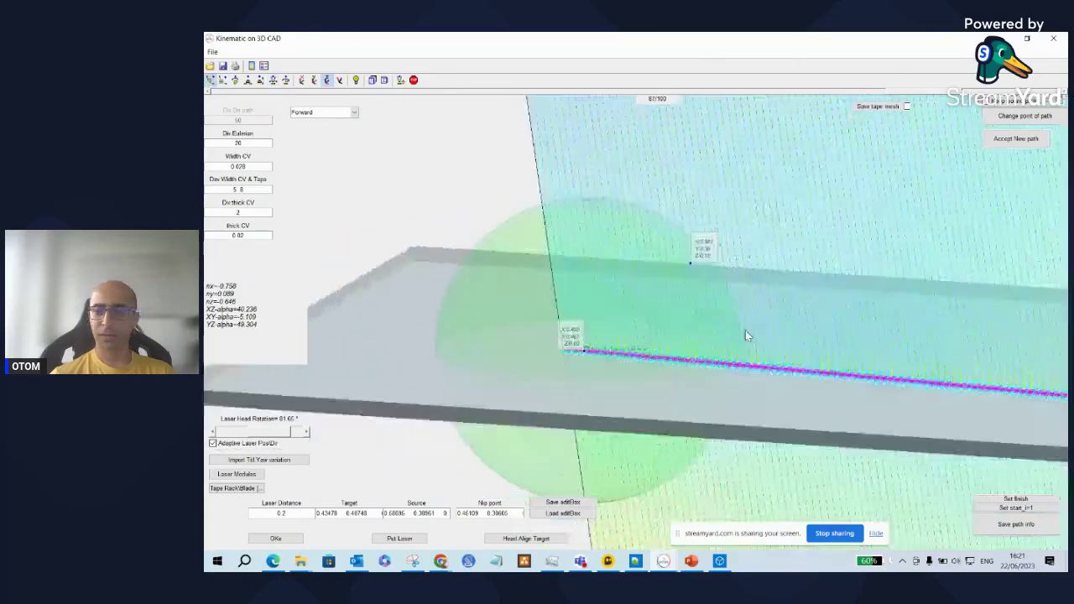
left_click(248, 80)
left_click_drag(546, 232, 395, 211)
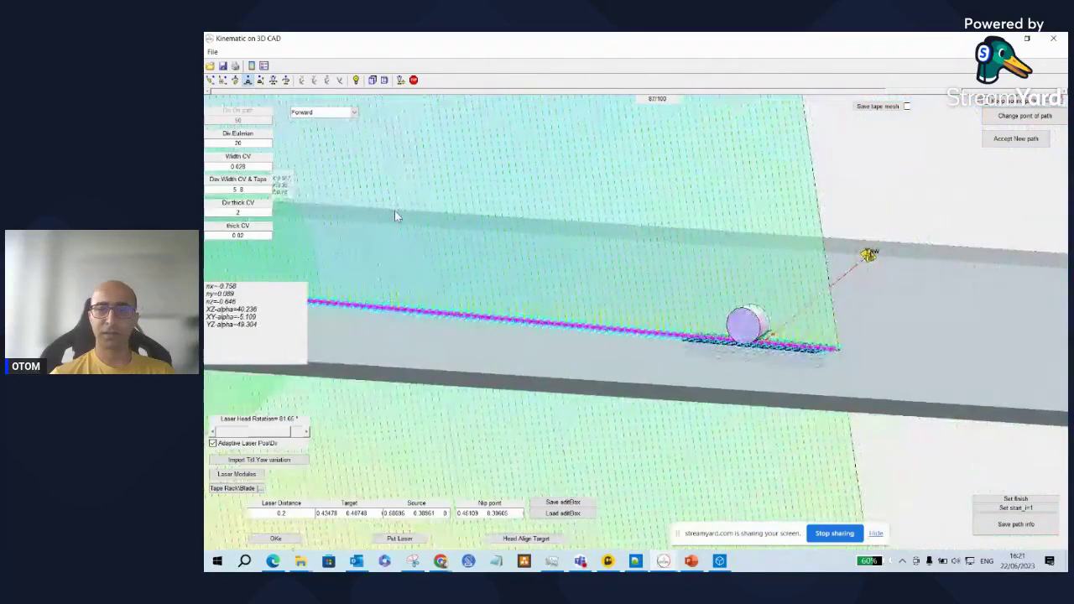
left_click(273, 79)
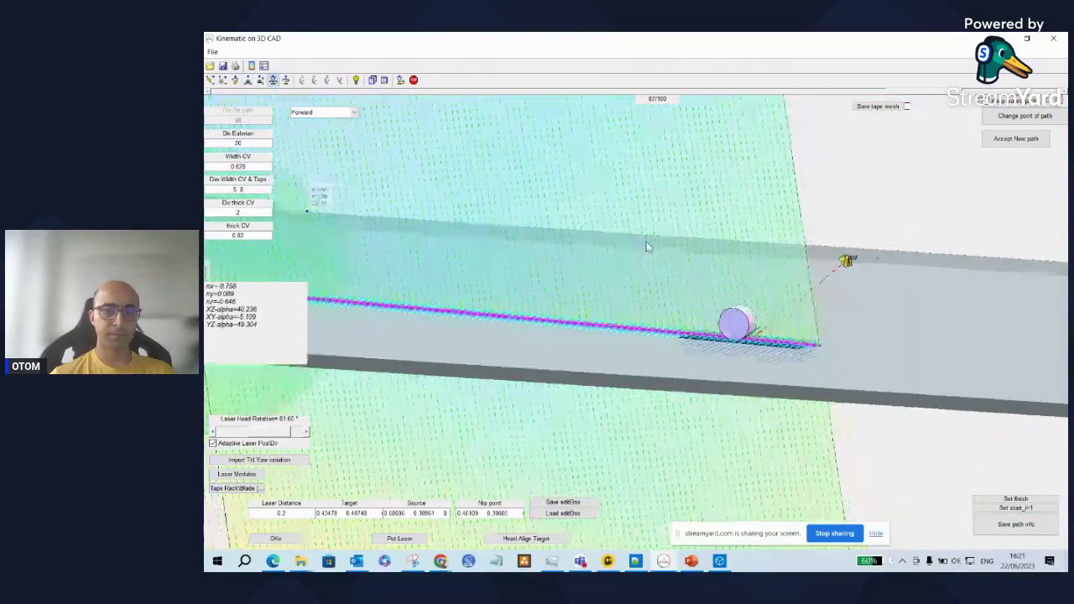
left_click(1016, 500)
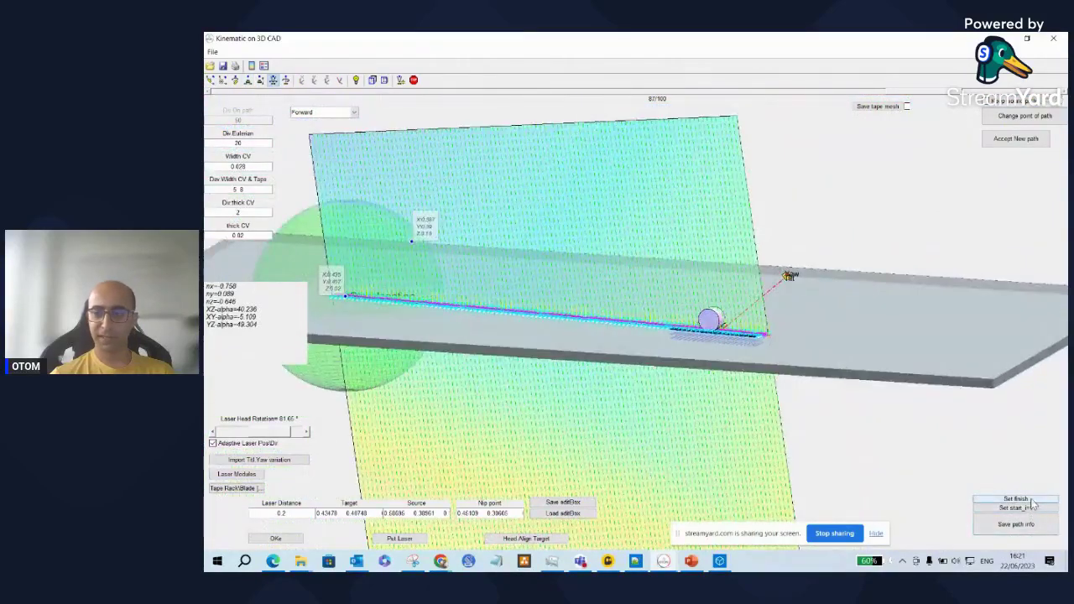
left_click(1026, 510)
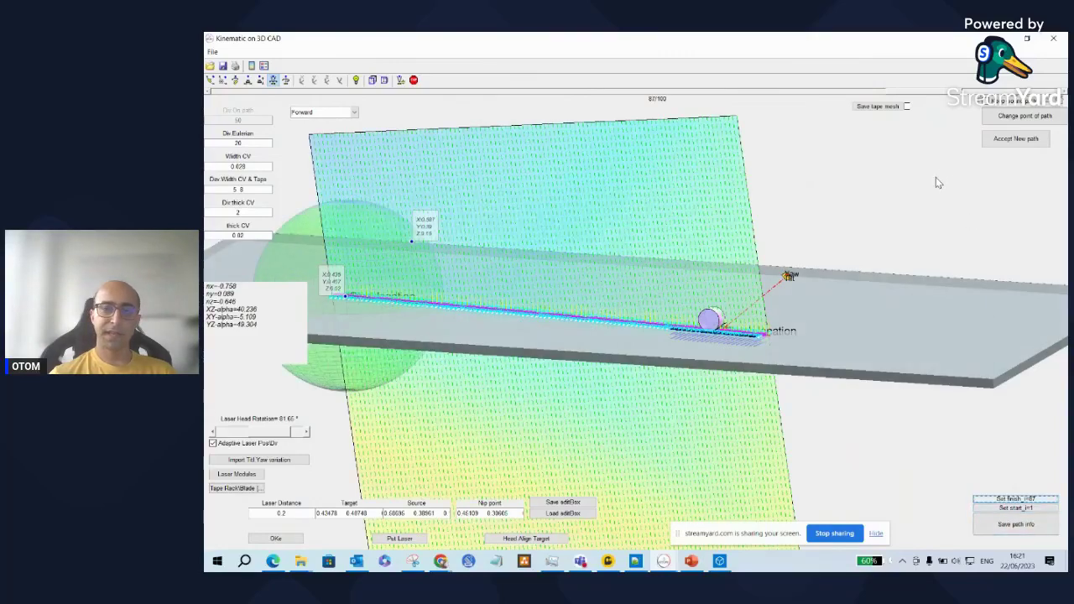
Start saving the path info and name the job analysis Example1-flat.
left_click(1016, 524)
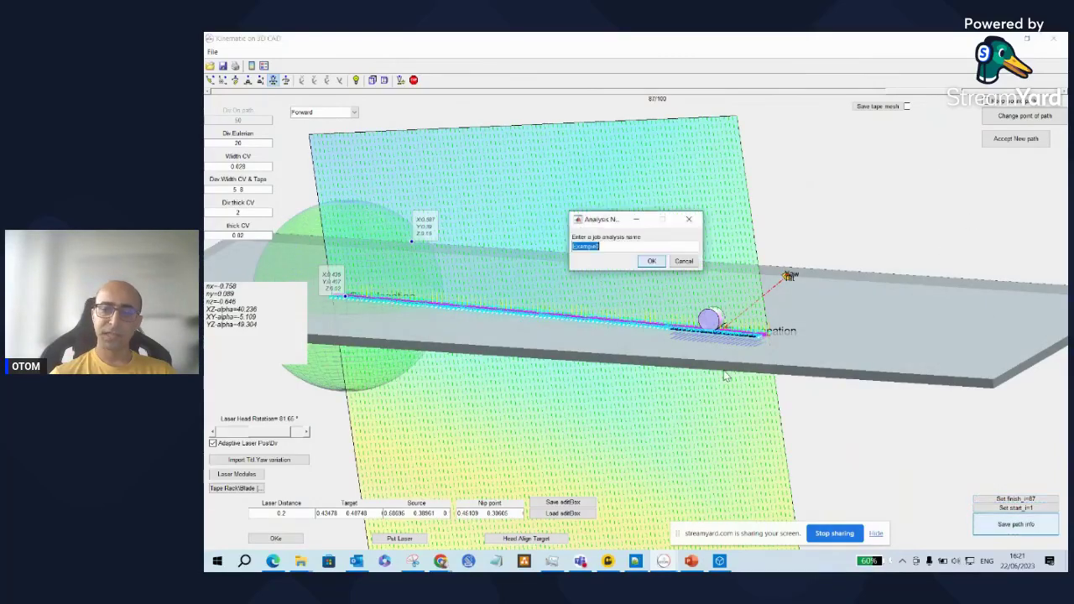
left_click(619, 245)
key("BackSpace")
type("1-")
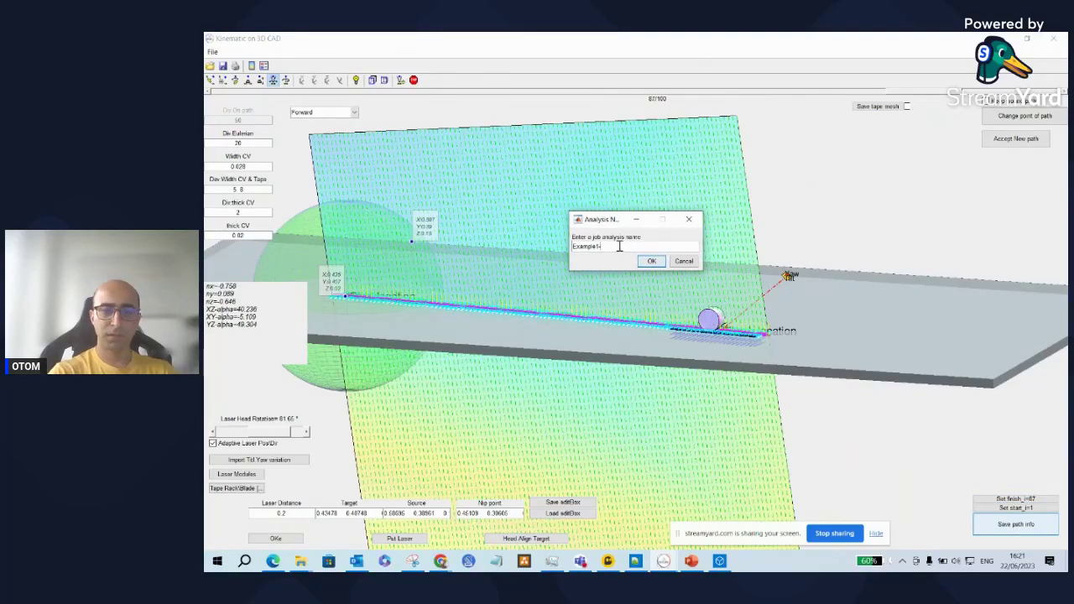
type("flat")
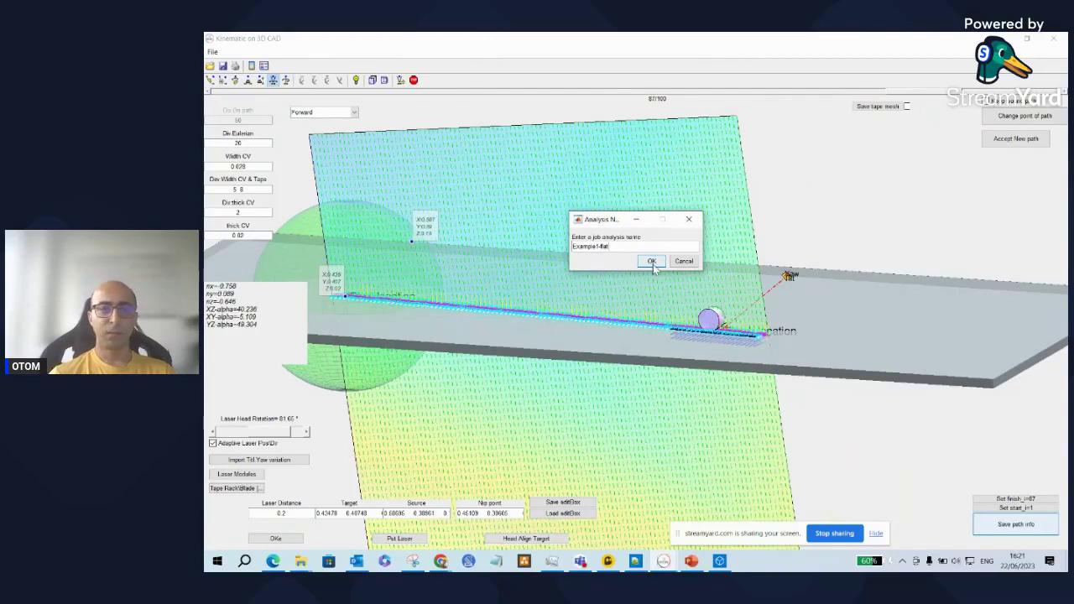
left_click(653, 262)
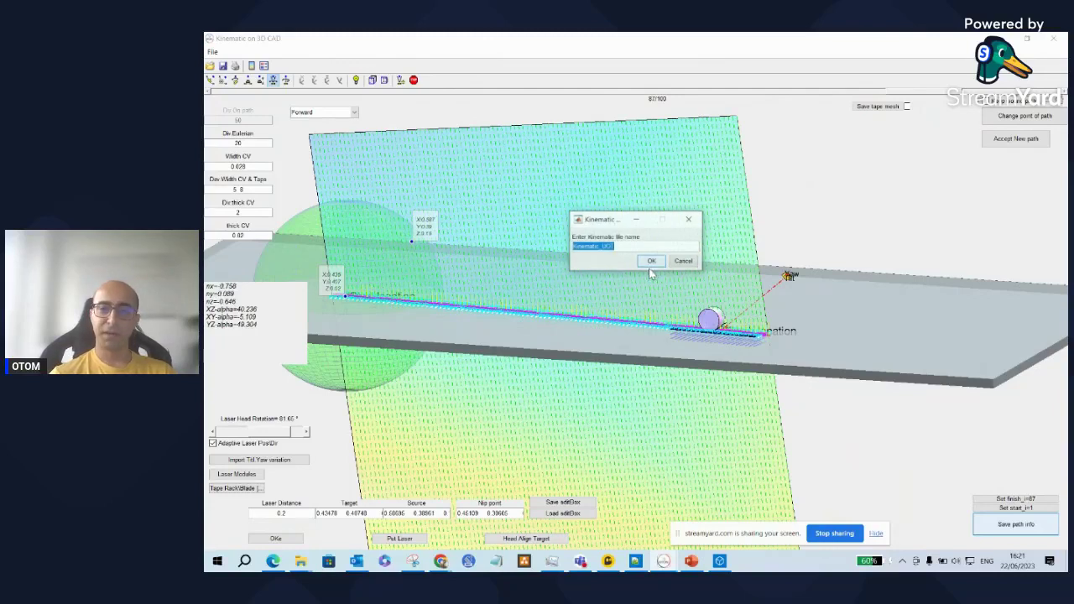
Accept the default kinematic file name and tape mesh address, and dismiss the message to complete saving the path info.
left_click(652, 262)
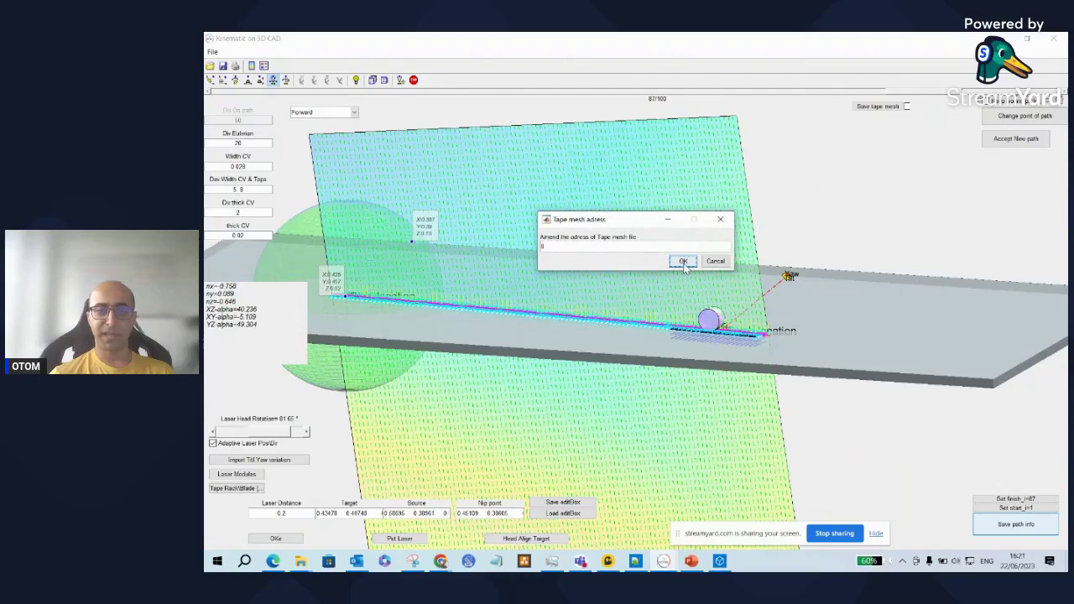
left_click(684, 263)
left_click(643, 260)
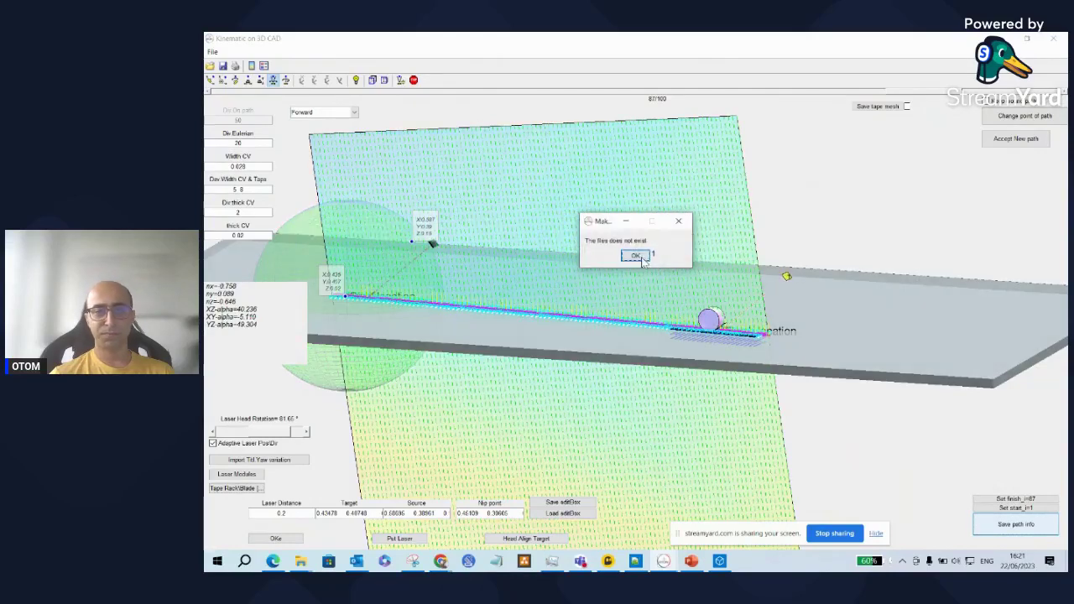
left_click(641, 257)
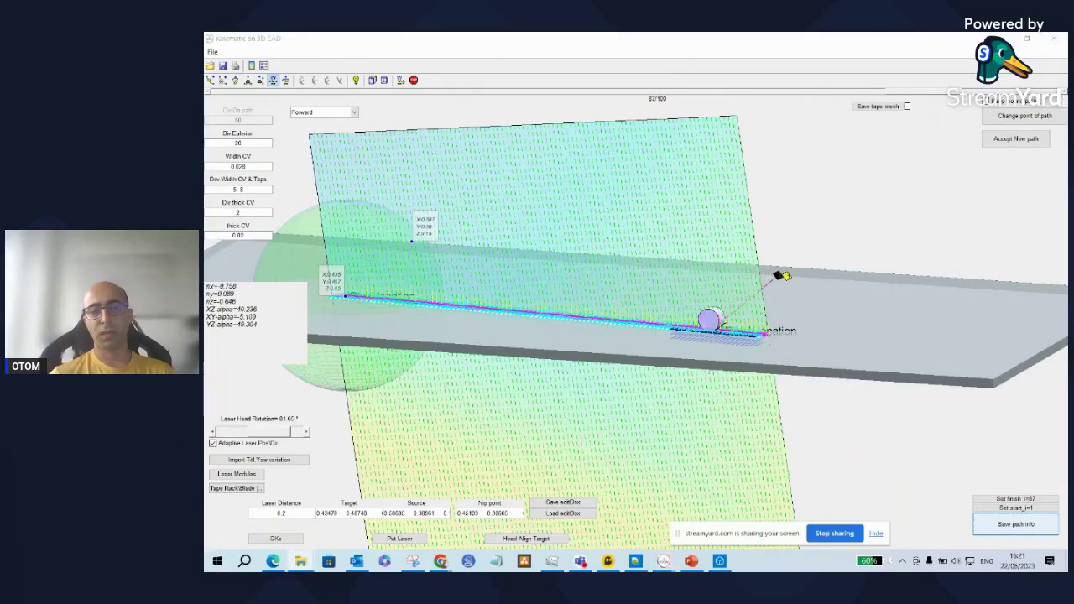
Switch to File Explorer and check the saved kinematic file in the Example1-flat folder under Analysis_UOT.
left_click_drag(205, 312, 582, 33)
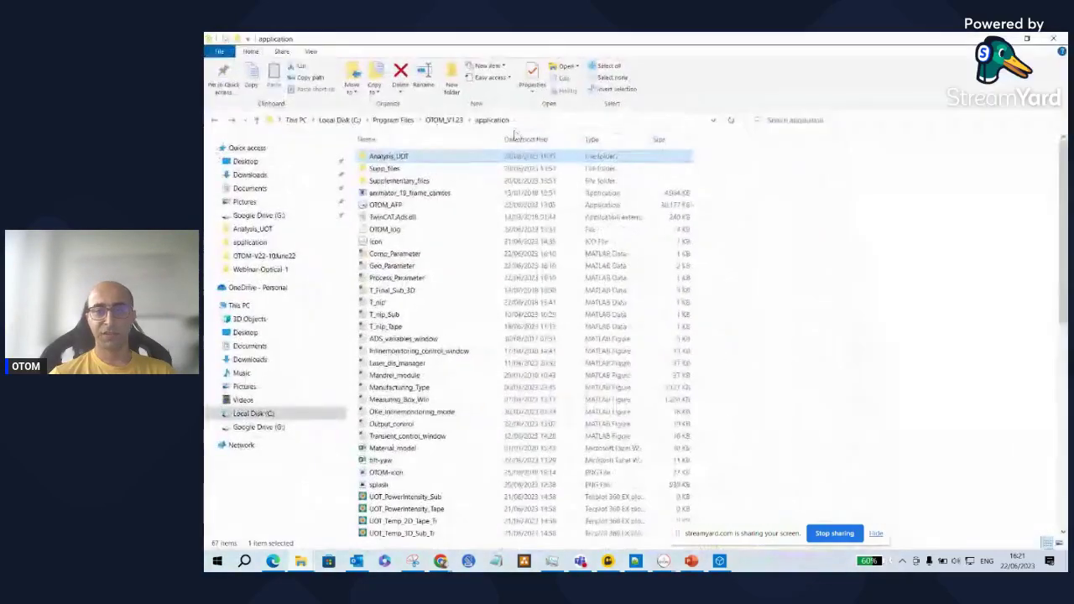
double_click(410, 162)
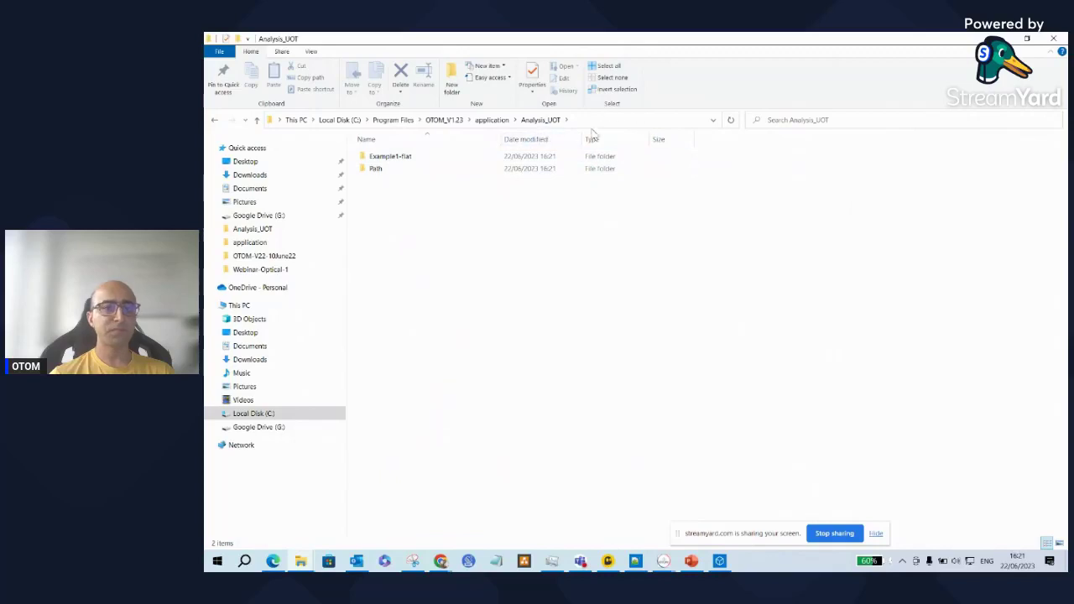
double_click(399, 157)
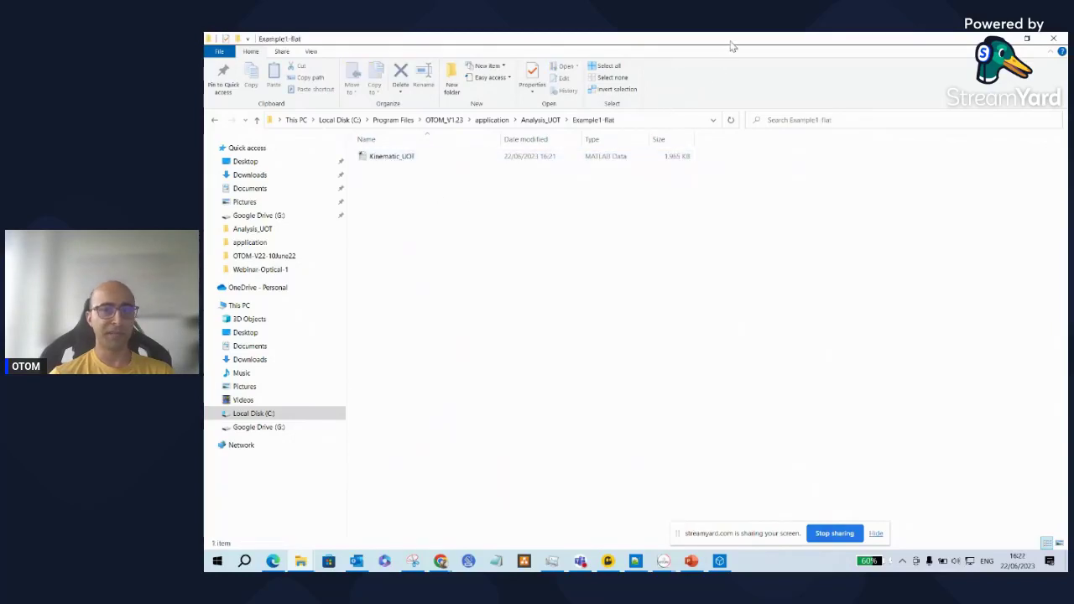
left_click_drag(739, 42, 203, 155)
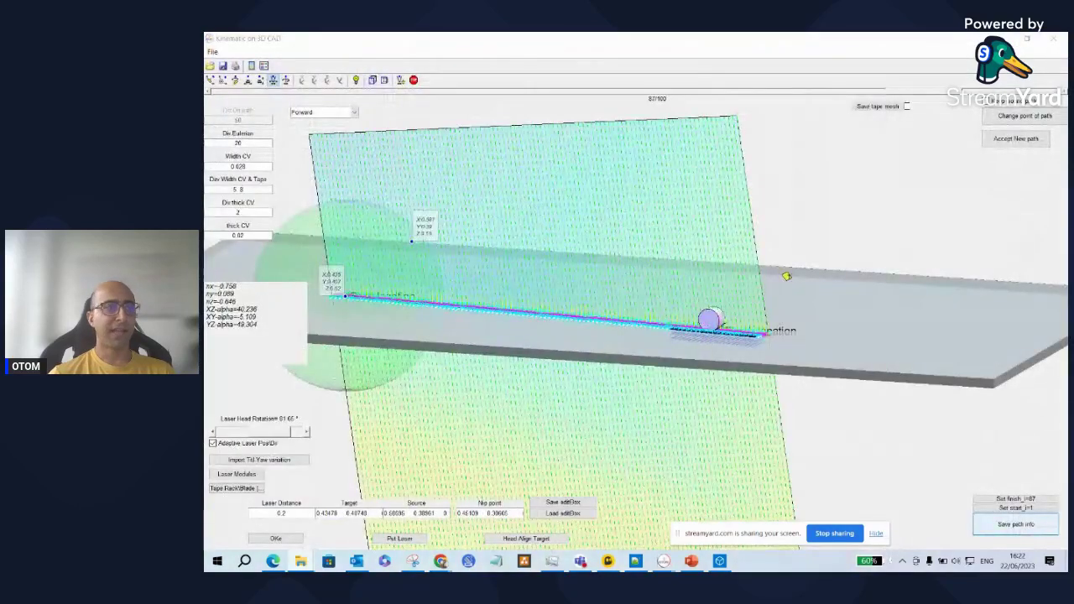
Load Kinematic_UOT from the Example1-flat folder for an optical UOT analysis and run the optical calculation.
left_click(1001, 39)
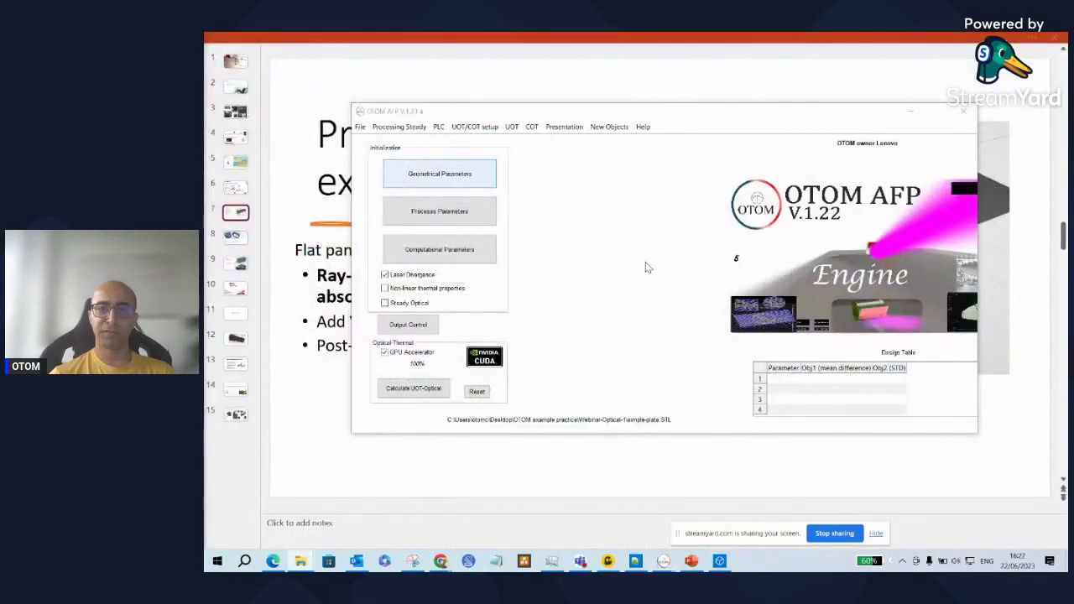
left_click(512, 128)
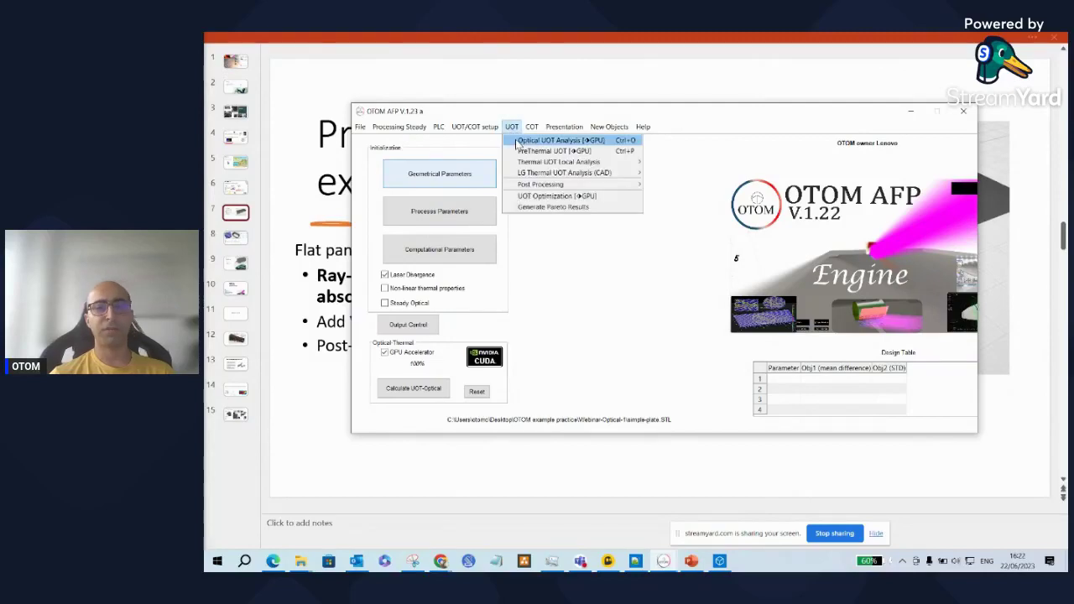
left_click(559, 143)
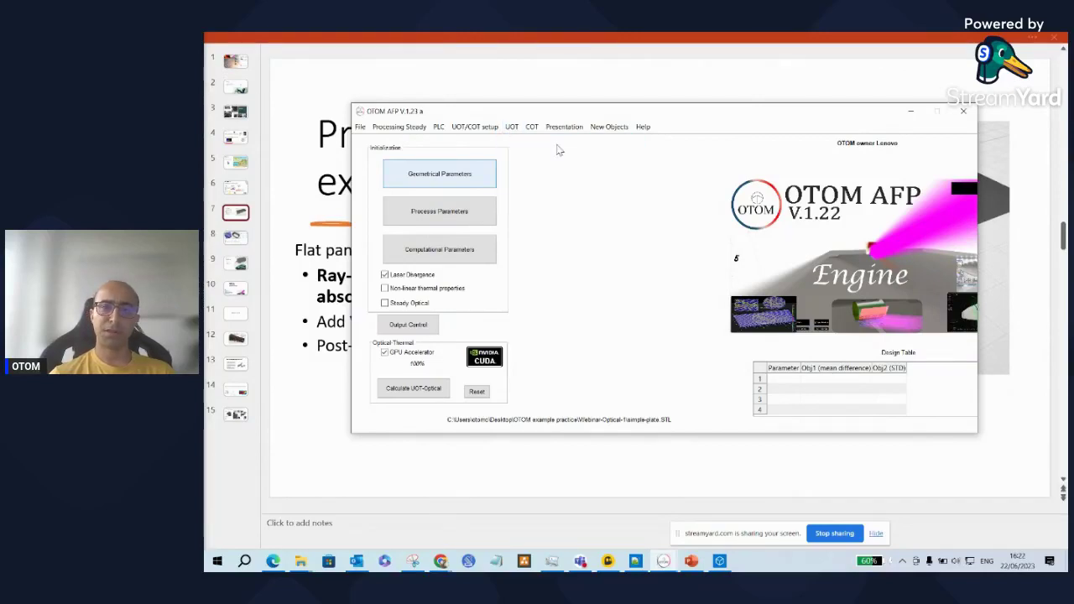
left_click(644, 254)
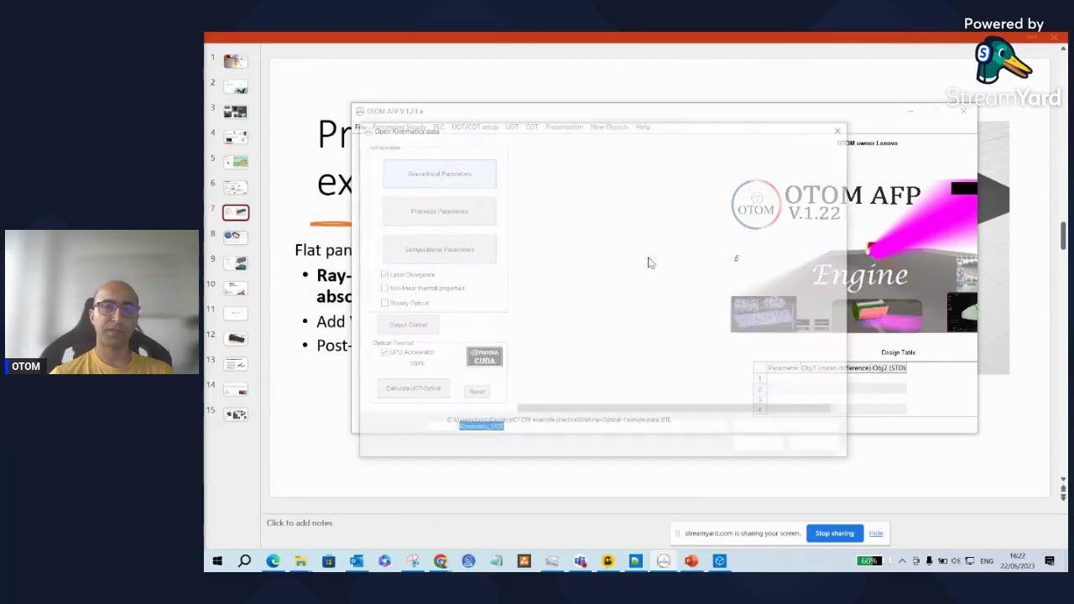
double_click(574, 209)
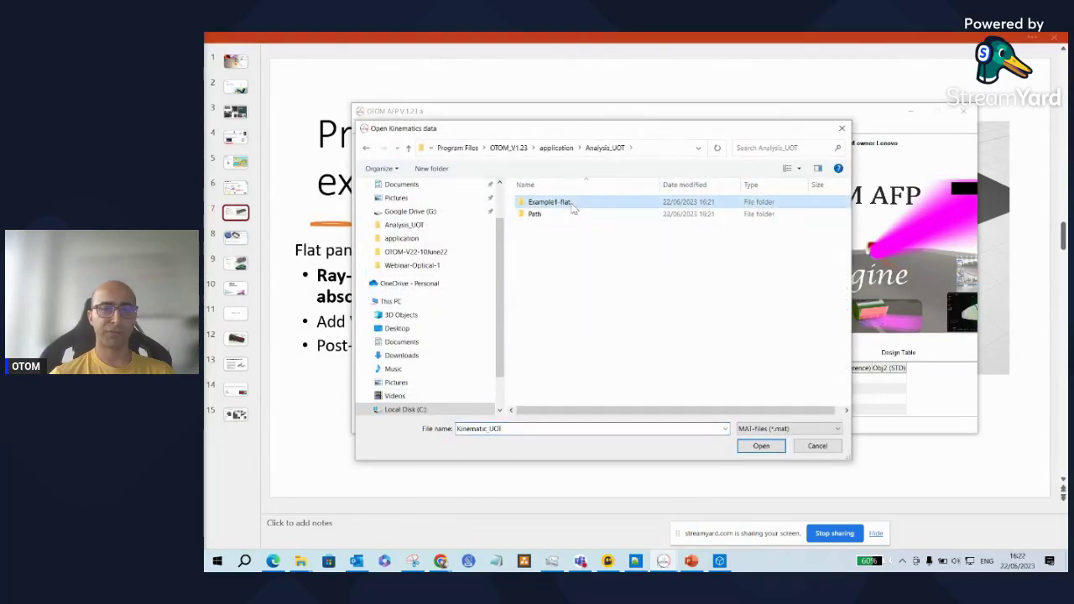
double_click(574, 208)
left_click(573, 209)
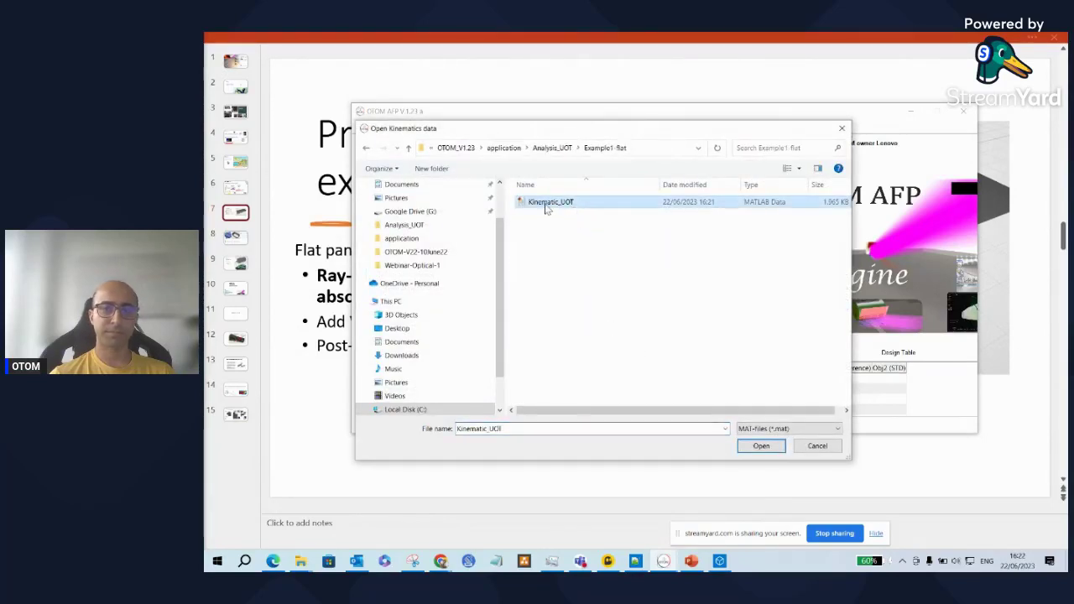
left_click(758, 447)
left_click(666, 254)
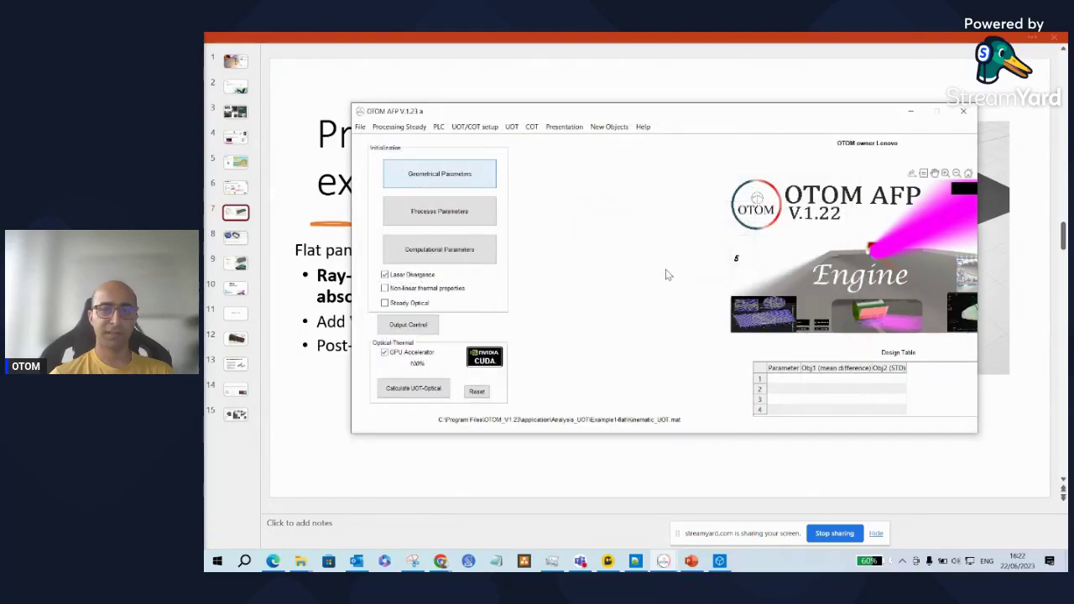
left_click(428, 392)
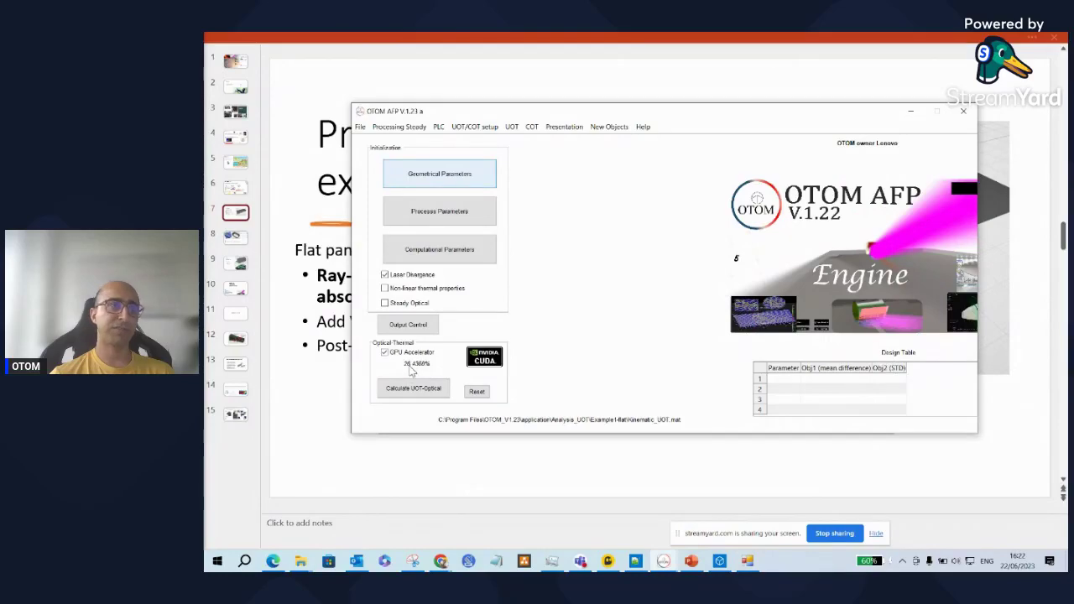
Inspect the Cylinder_ints5 text output in the Example1-flat folder, and sort the folder's files by type.
left_click_drag(210, 394, 887, 108)
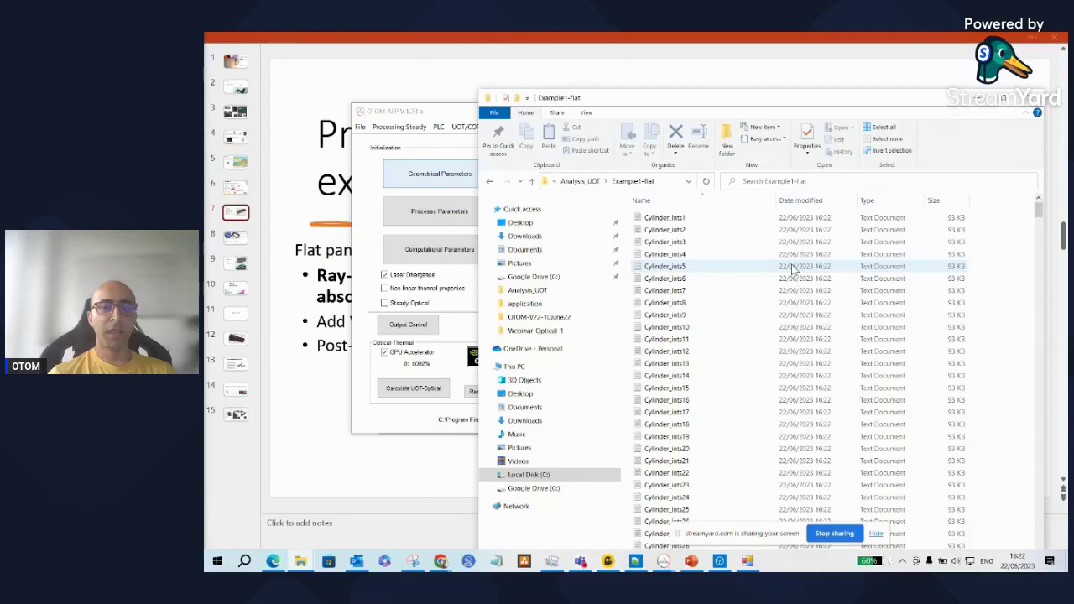
double_click(694, 267)
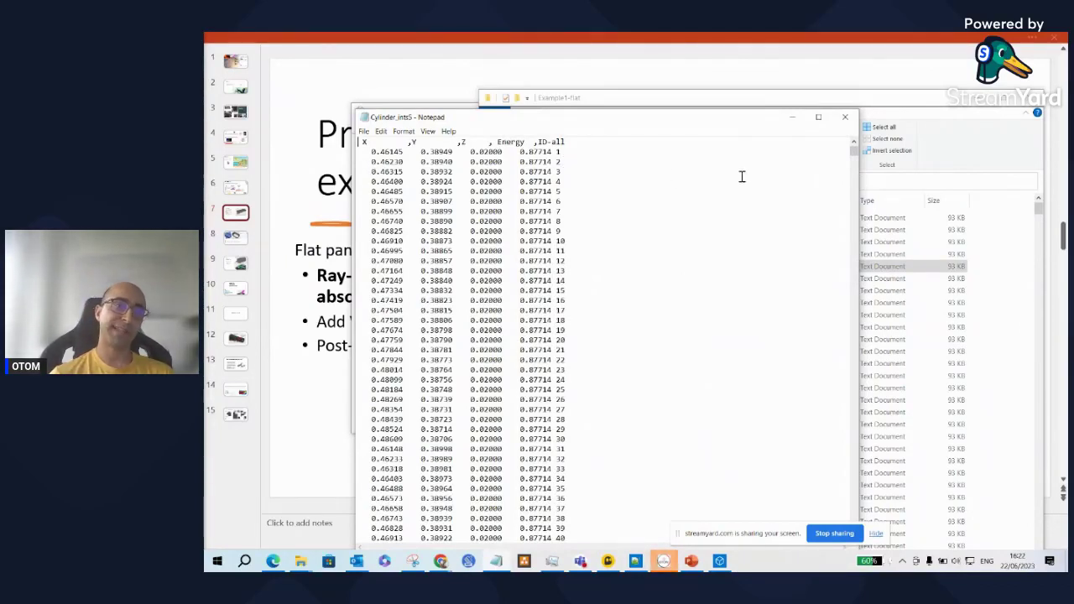
left_click(845, 116)
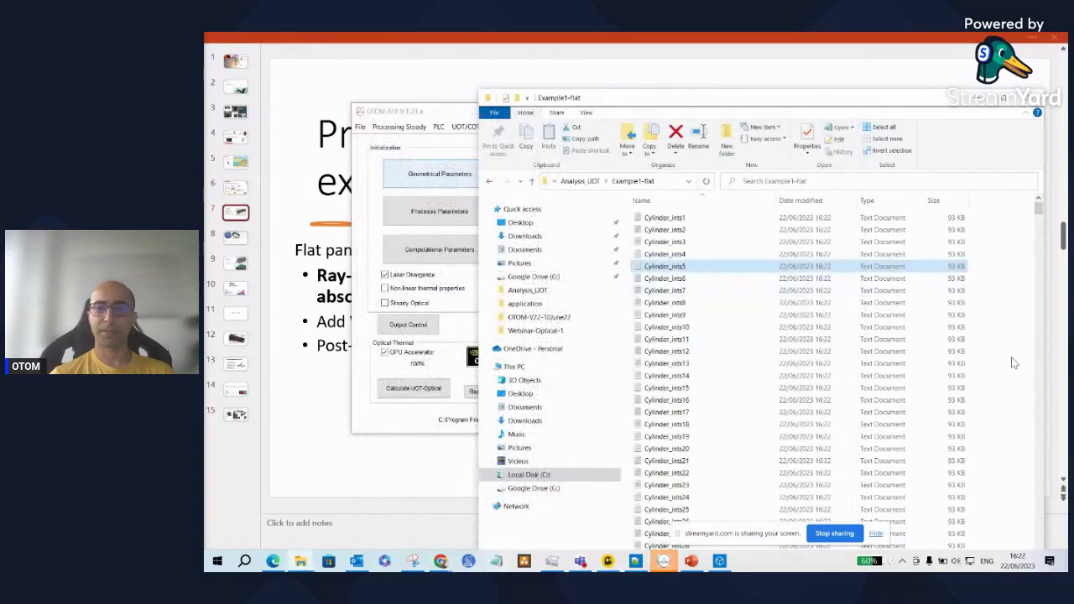
left_click(878, 201)
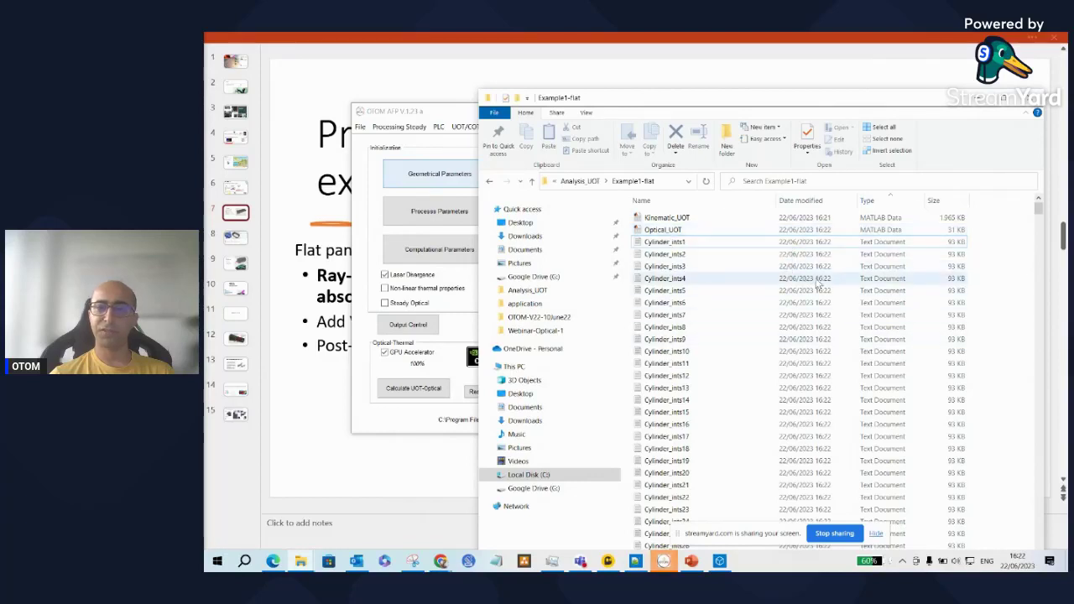
left_click(976, 97)
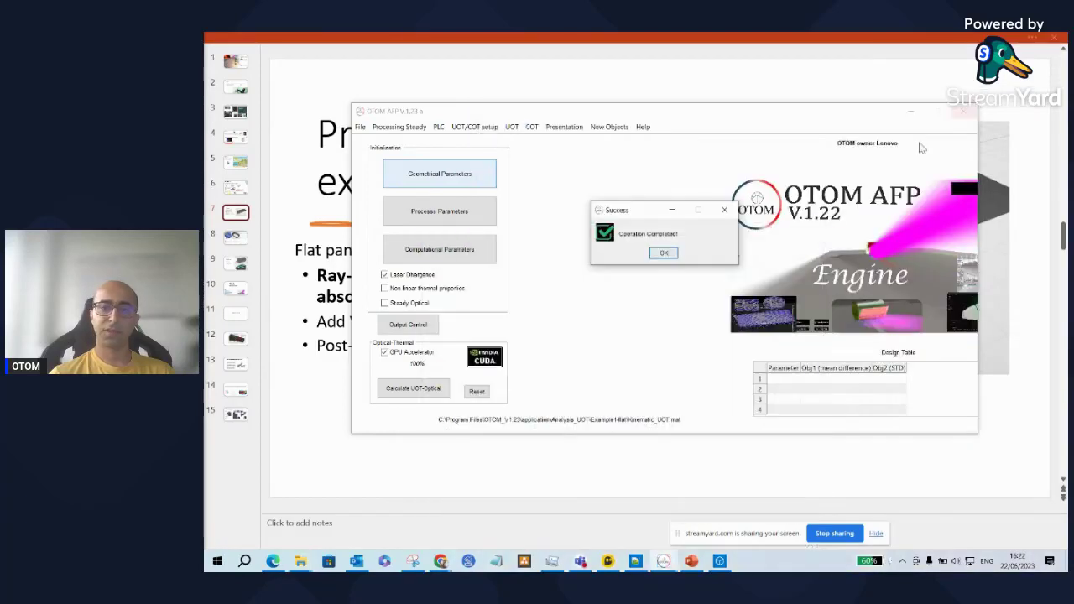
Dismiss the completion message and load Optical_UOT from the Example1-flat folder for optical post-processing.
left_click(664, 253)
left_click(511, 126)
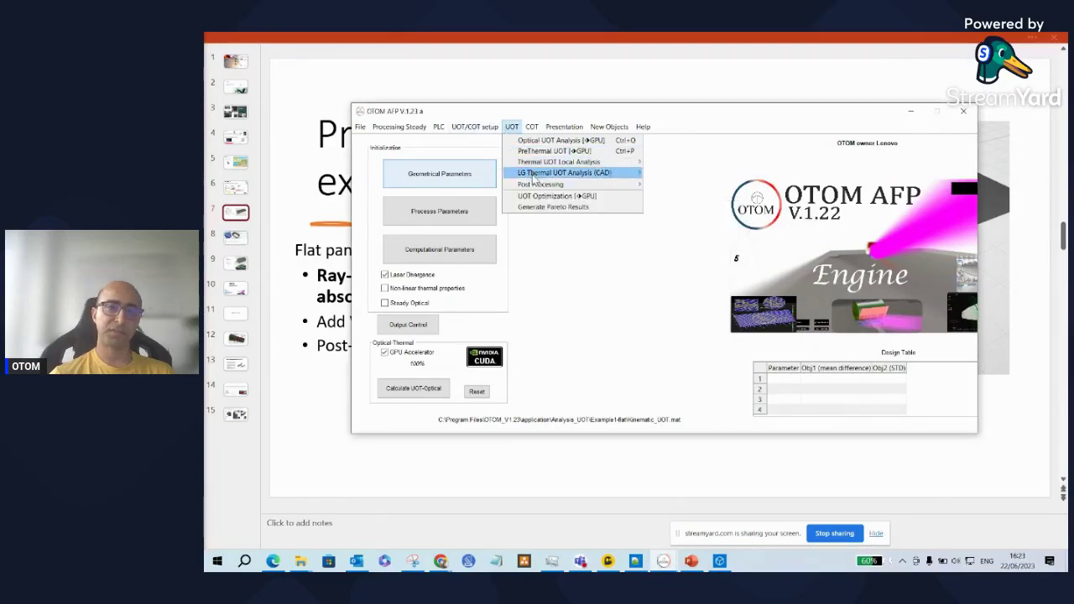
mouse_move(560, 187)
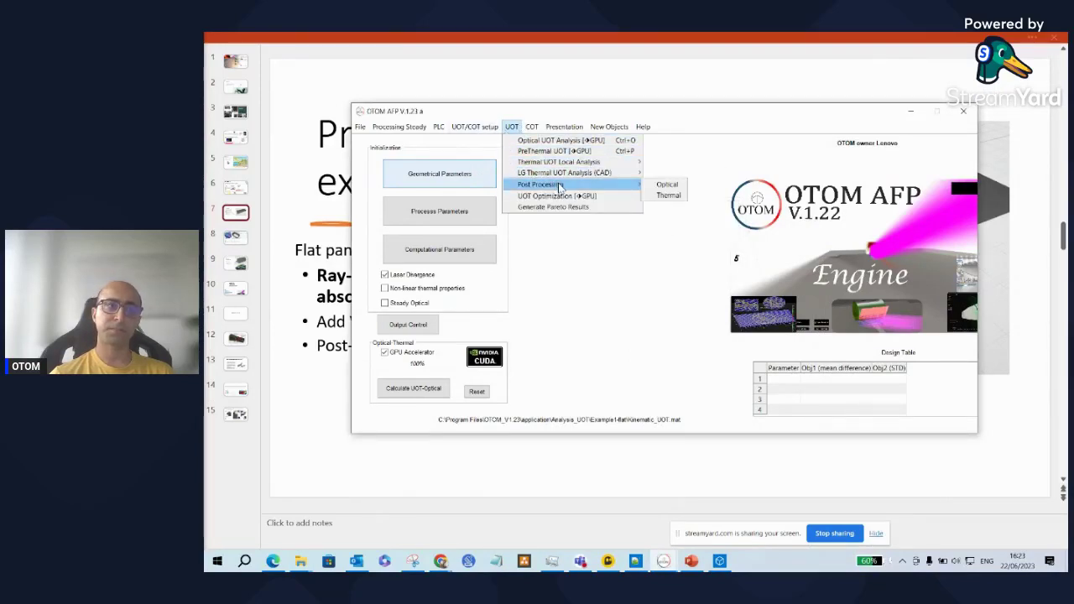
left_click(664, 185)
double_click(546, 201)
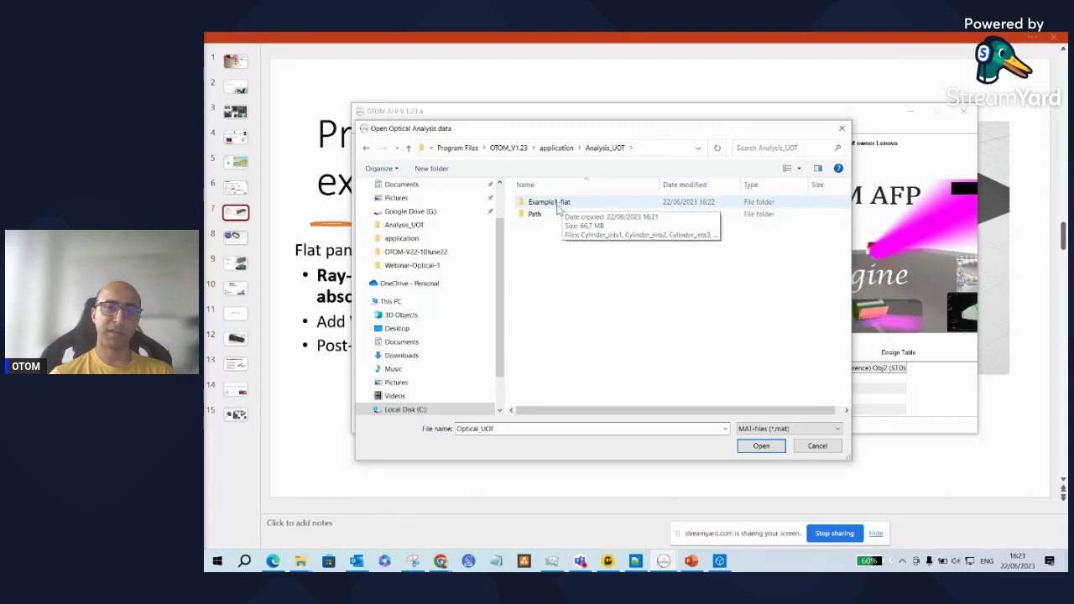
double_click(564, 208)
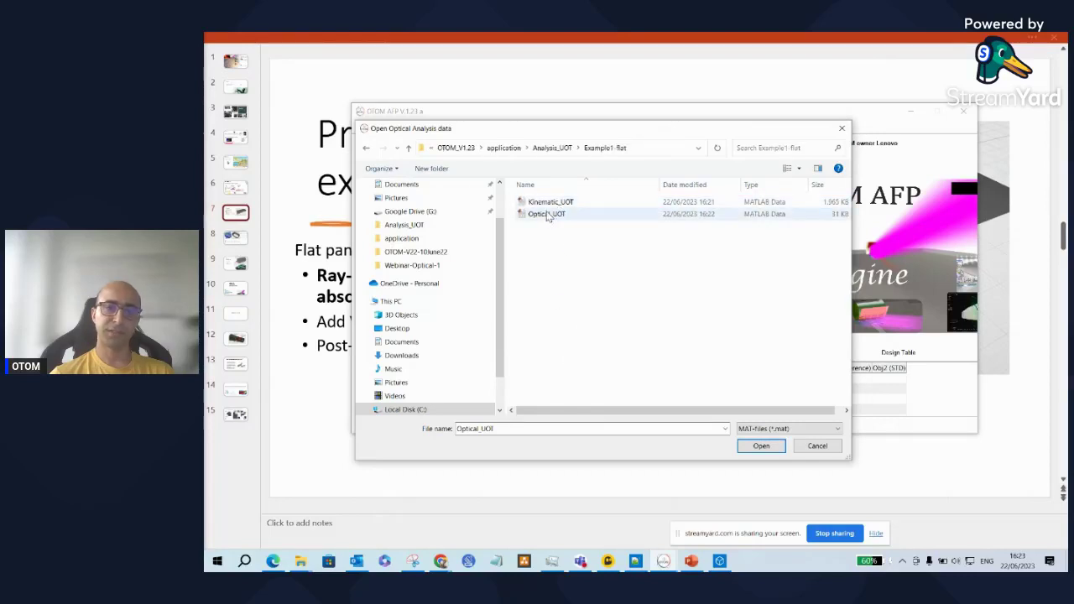
left_click(761, 445)
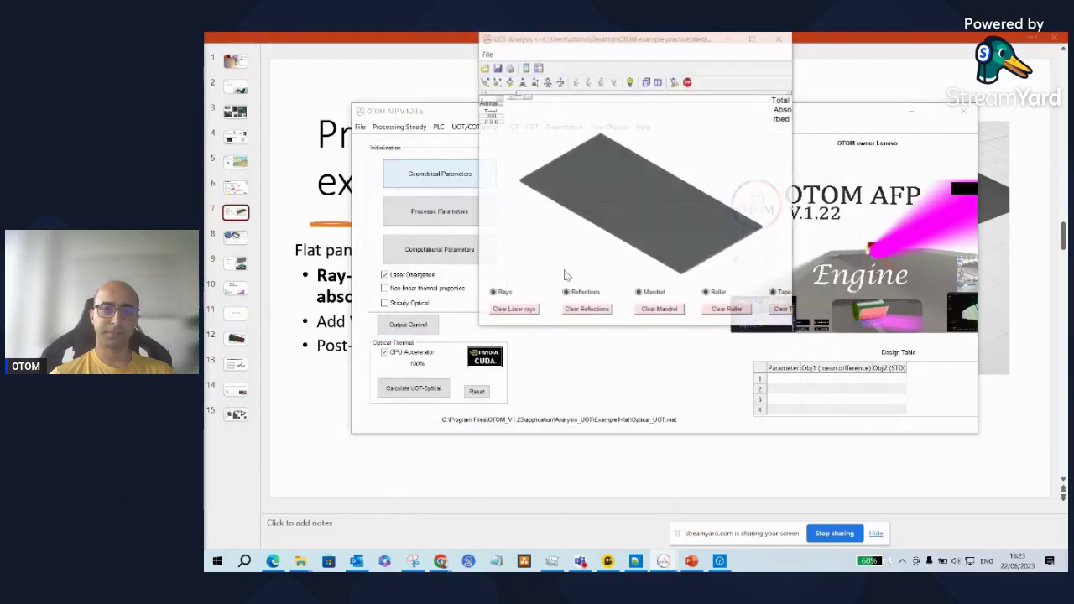
left_click(664, 257)
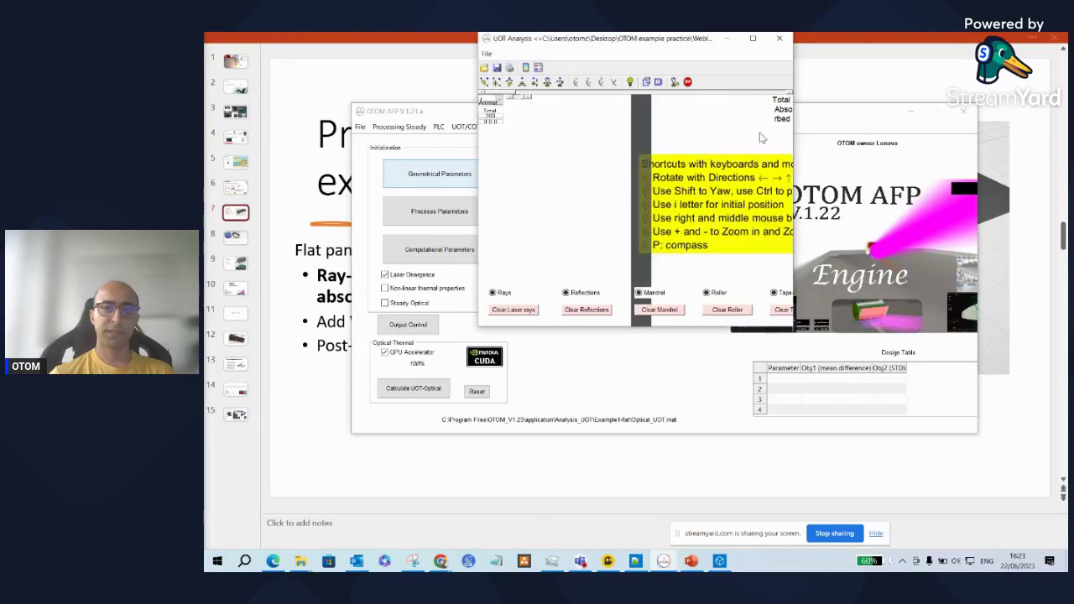
Maximize the UOT Analysis window and display the optical results for path step 3.
left_click(752, 38)
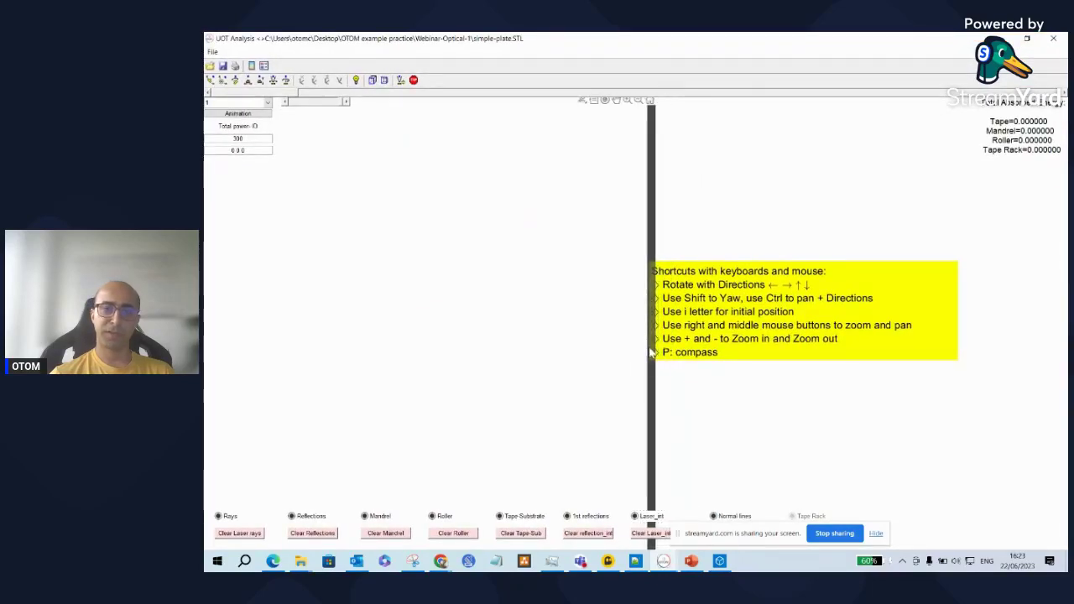
left_click_drag(650, 348, 728, 411)
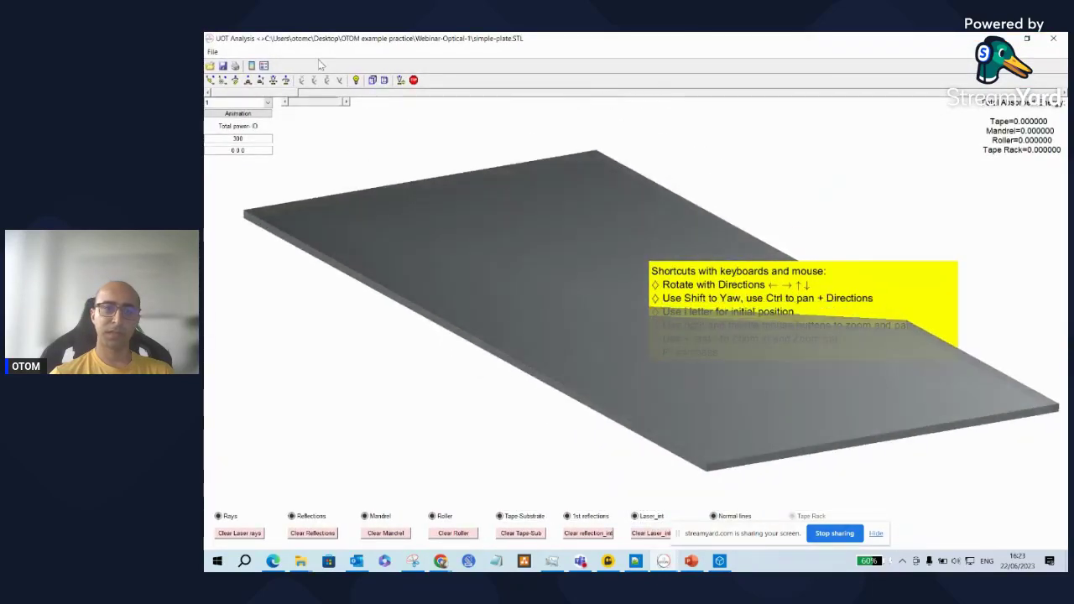
left_click(240, 103)
left_click(237, 130)
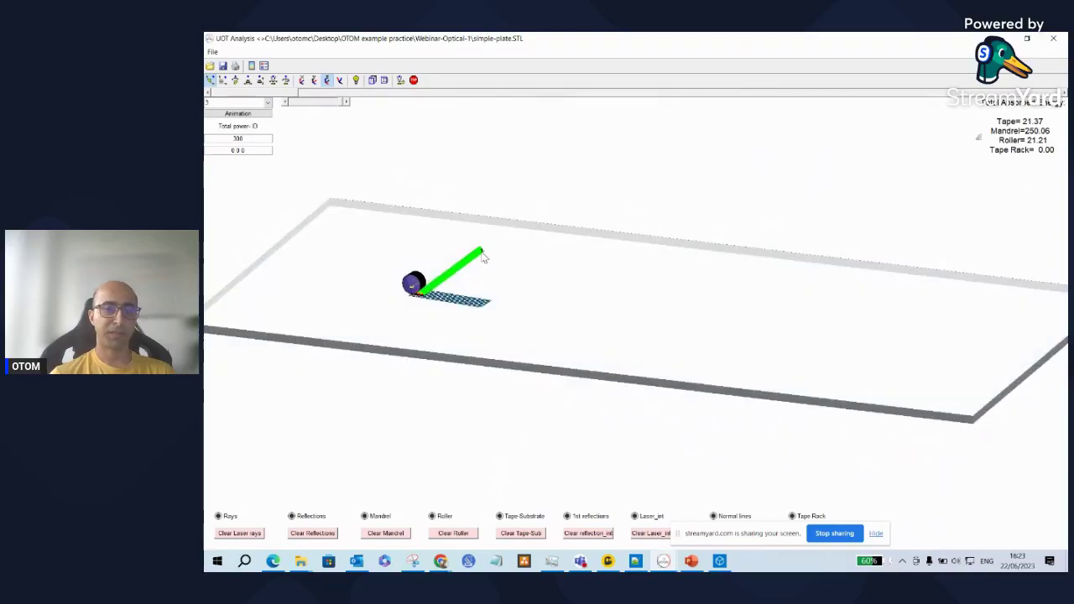
Examine closely the laser rays and their reflections where the beam strikes the roller and the substrate mesh.
left_click(272, 80)
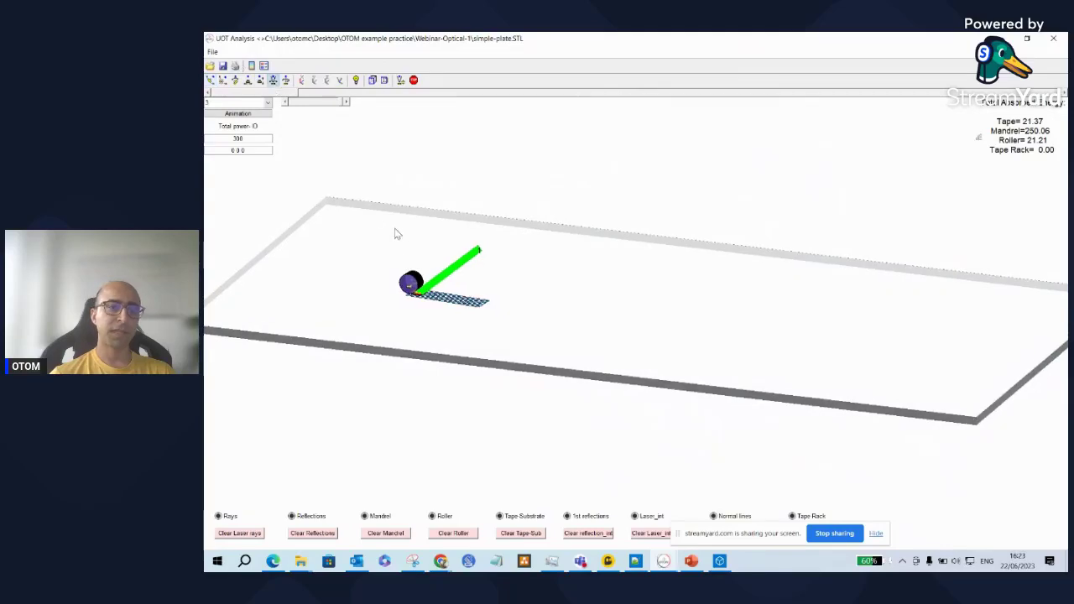
left_click(247, 80)
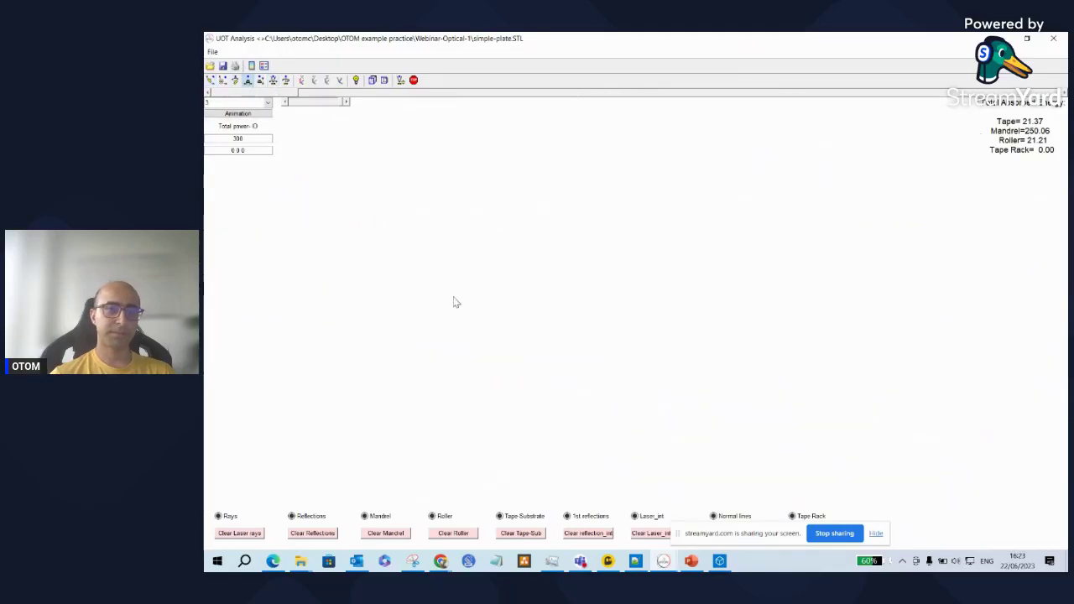
left_click_drag(453, 302, 854, 293)
left_click_drag(573, 303, 1044, 334)
left_click_drag(672, 135, 719, 304)
left_click_drag(872, 184, 736, 188)
left_click_drag(641, 354, 865, 203)
left_click_drag(666, 386, 782, 267)
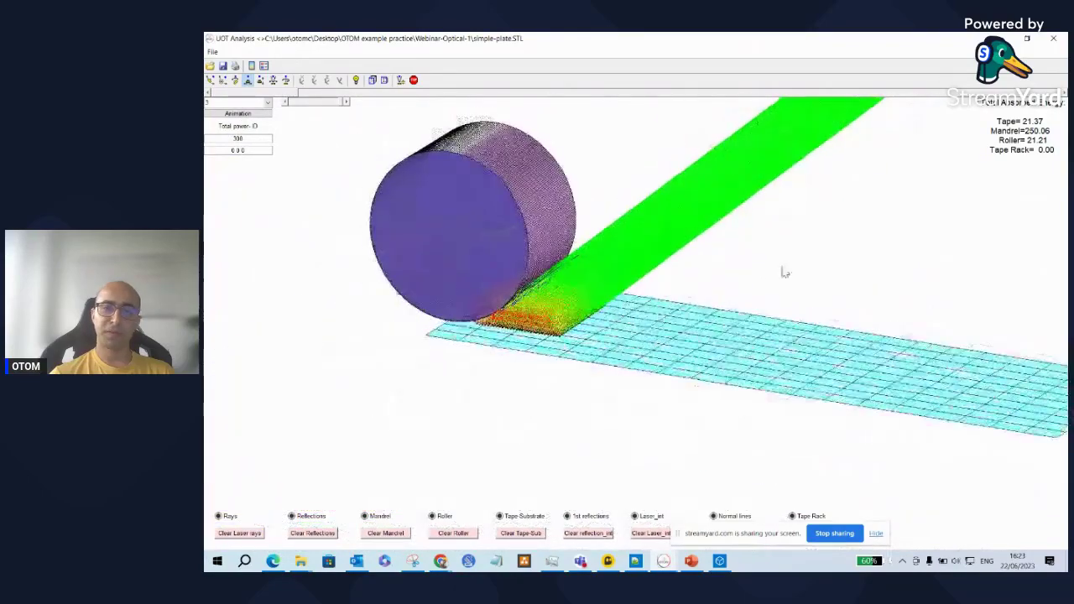
left_click(273, 80)
left_click_drag(407, 235, 265, 90)
left_click(248, 80)
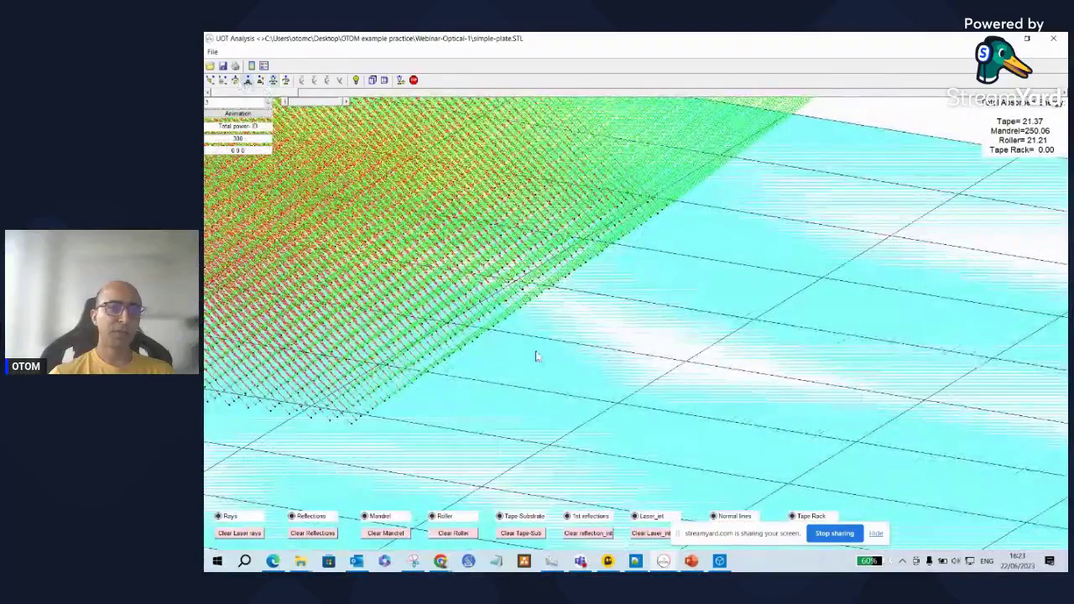
left_click_drag(537, 355, 471, 423)
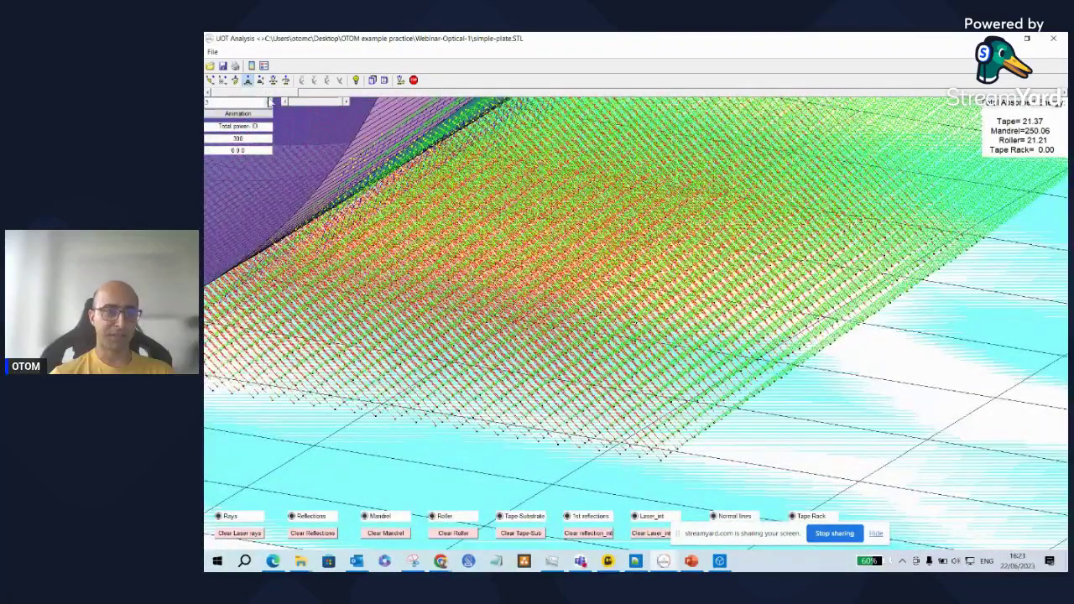
Reduce the display of the reflected rays near the roller and show the laser beam and plate from the side.
left_click(305, 103)
left_click(304, 102)
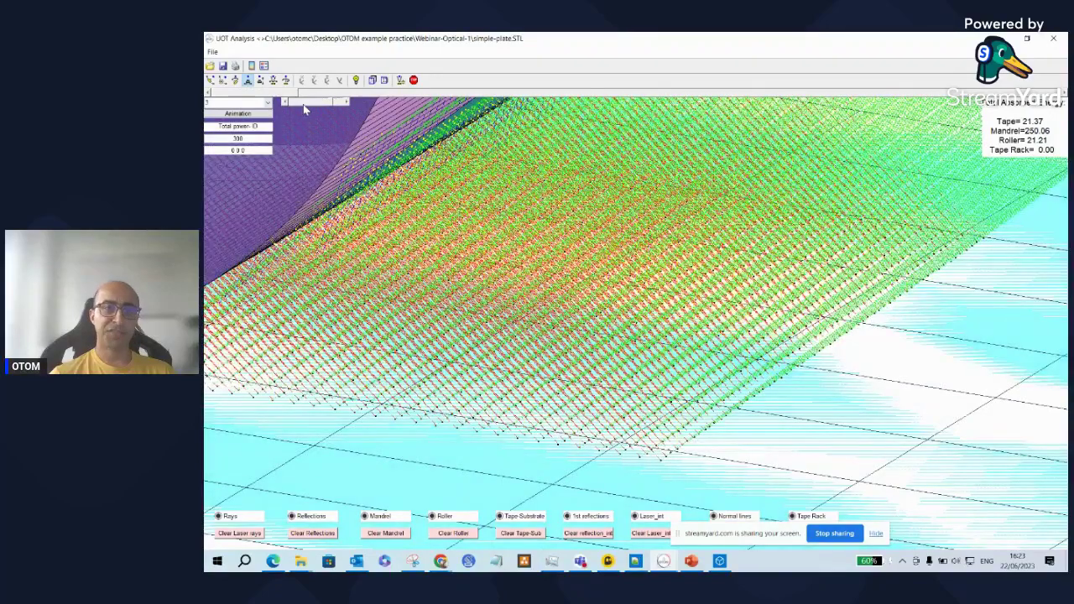
left_click(303, 102)
left_click(300, 102)
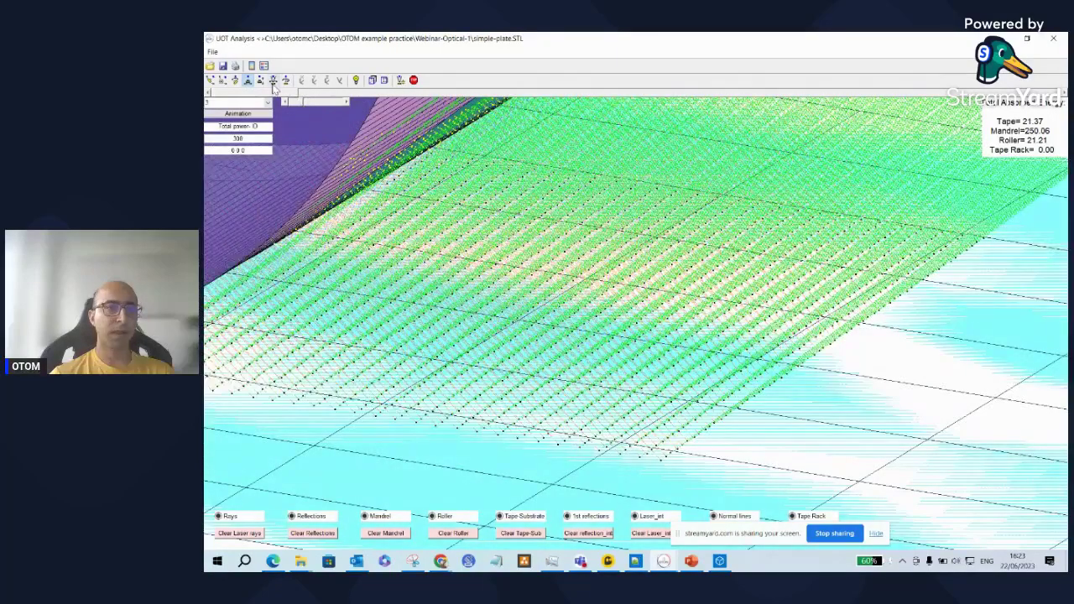
left_click(273, 80)
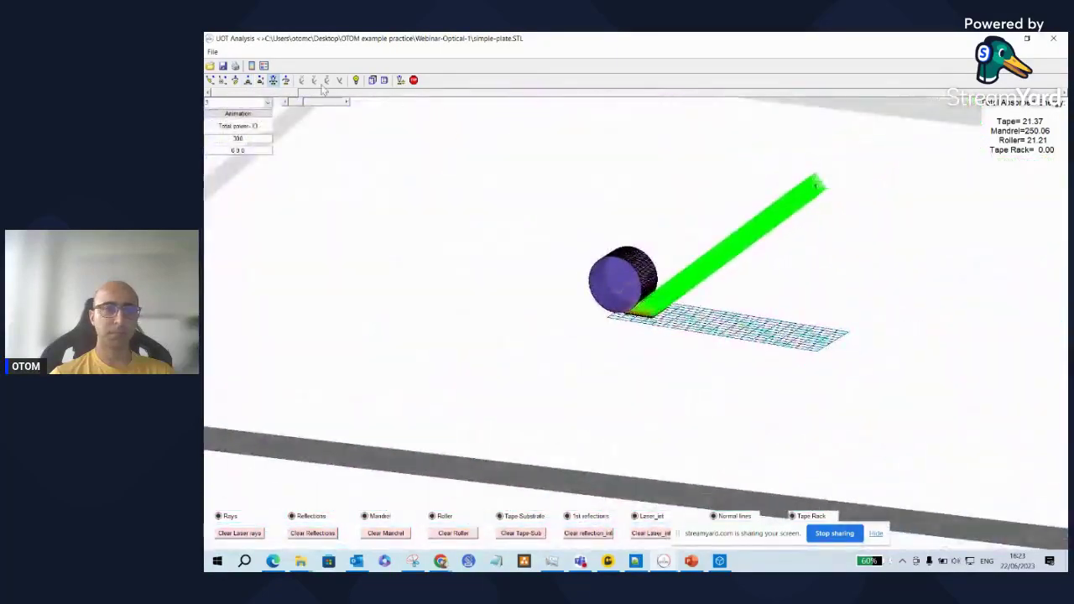
left_click(326, 81)
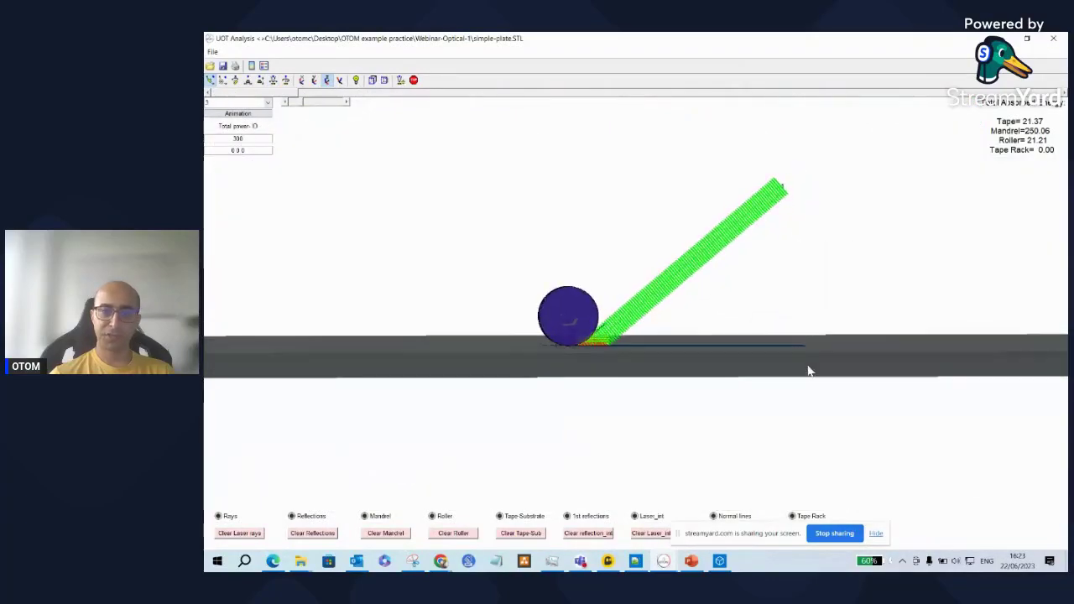
Hide the laser rays and examine closely the reflections and surface normals where the roller meets the substrate mesh.
left_click(273, 80)
left_click_drag(572, 333, 593, 291)
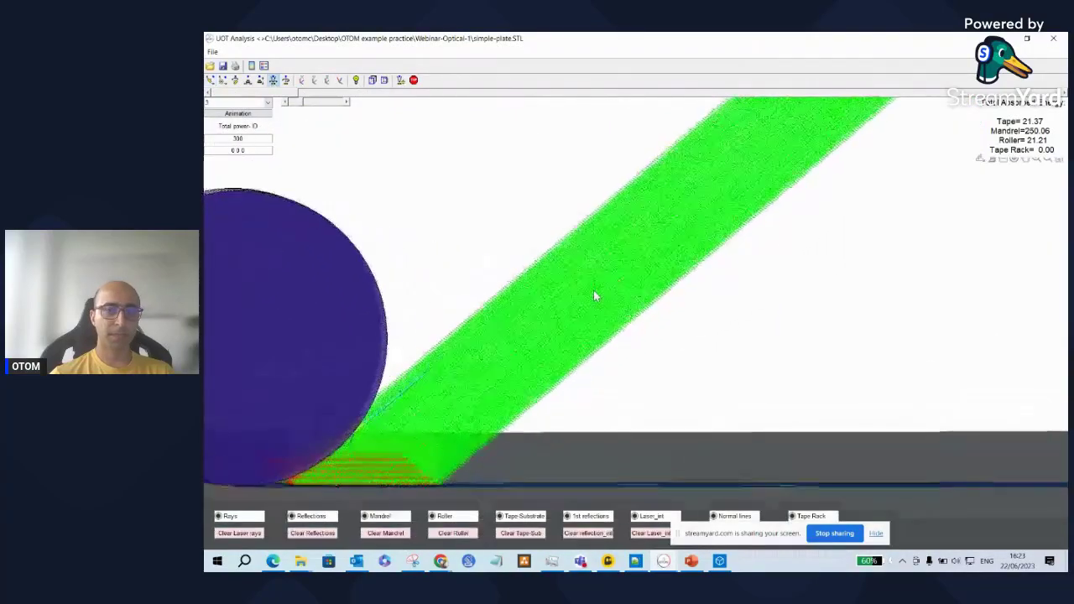
left_click(247, 80)
left_click_drag(529, 380, 728, 185)
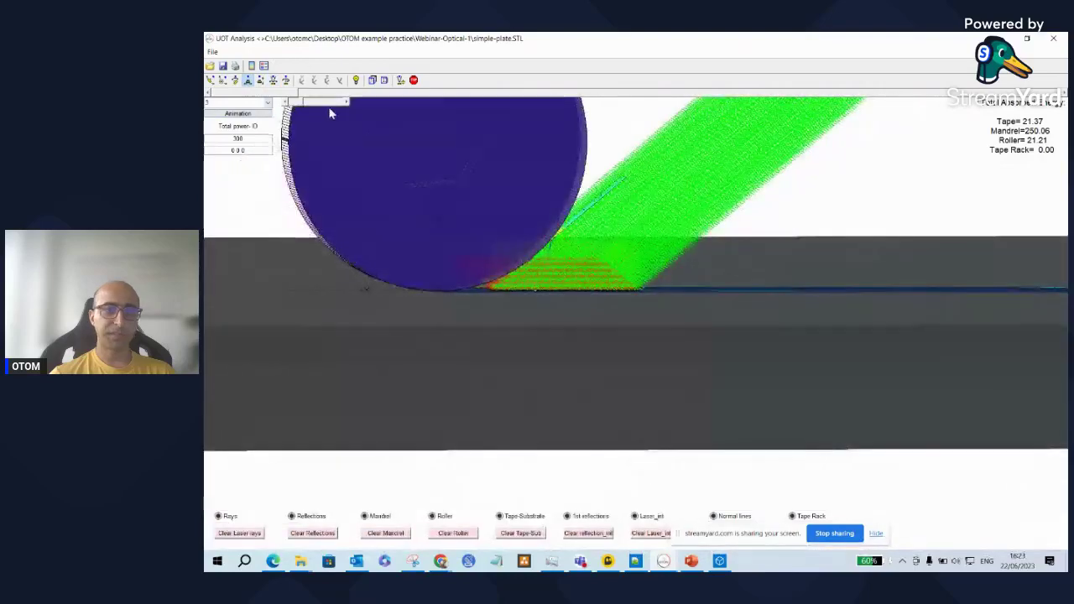
left_click(274, 82)
left_click_drag(631, 334, 635, 227)
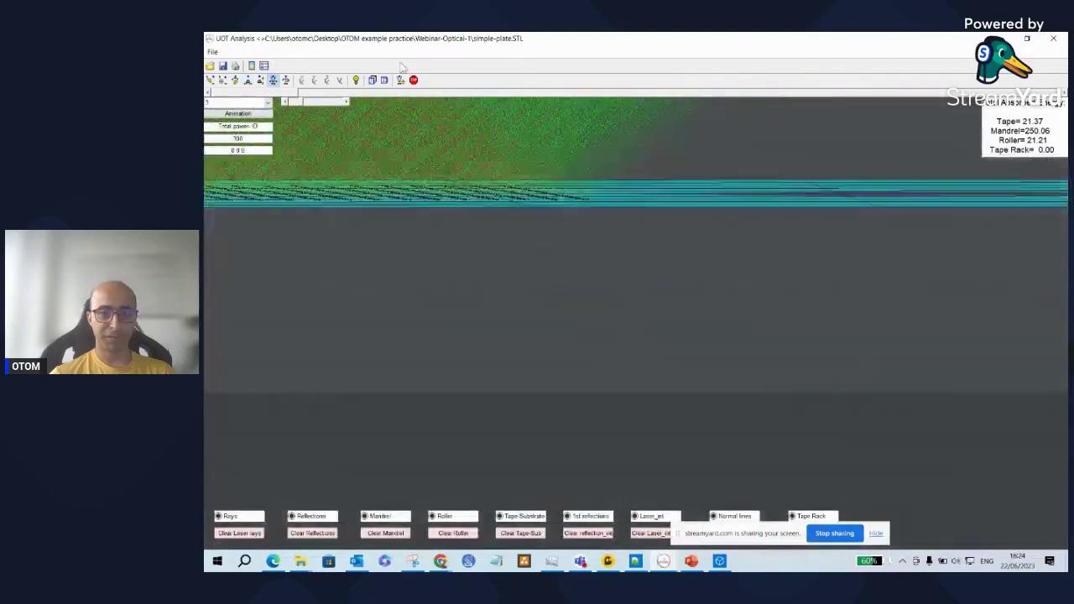
left_click(260, 81)
left_click(248, 80)
left_click_drag(587, 277, 362, 431)
left_click(237, 518)
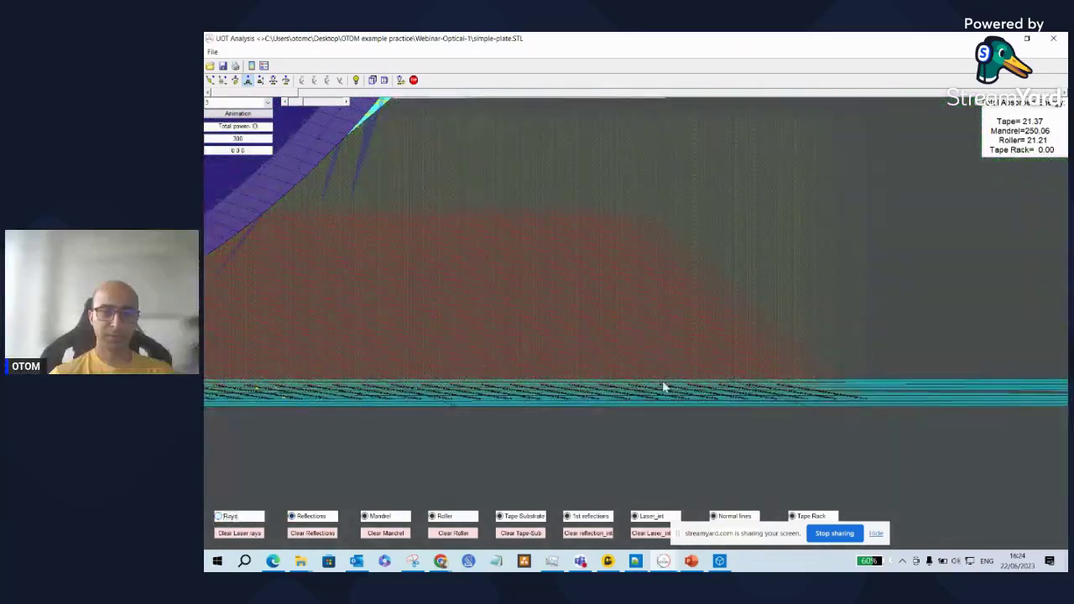
left_click_drag(495, 278, 498, 302)
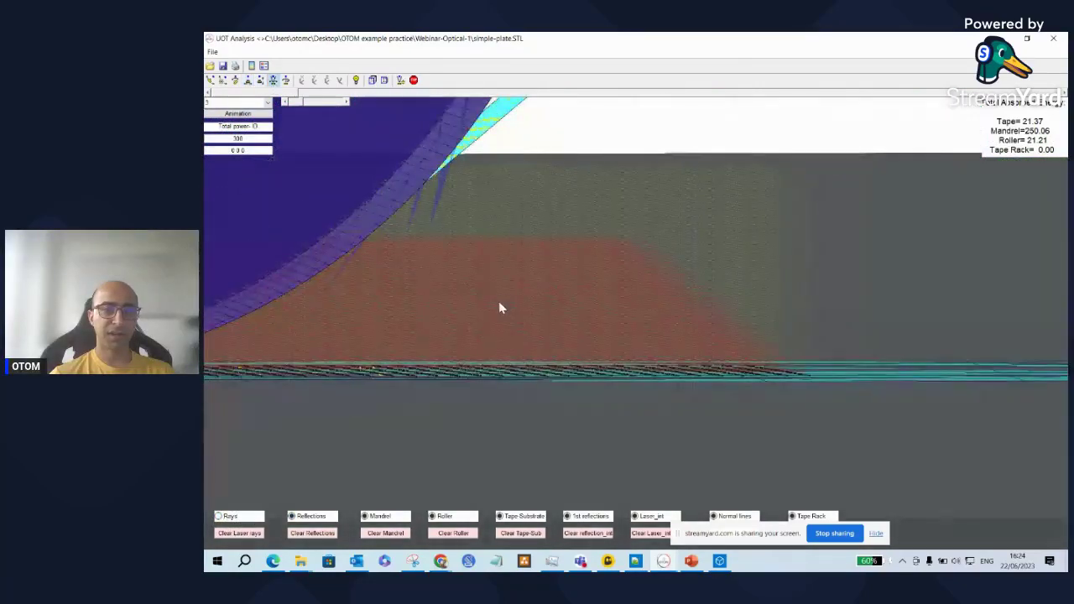
left_click(209, 81)
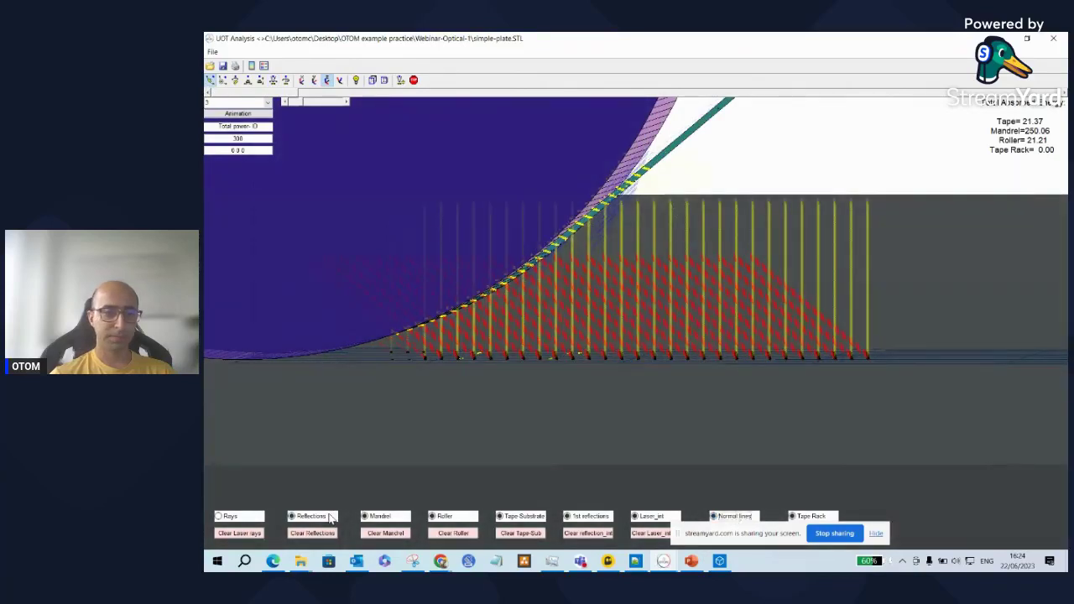
Toggle the reflections off and on, show the laser rays again, and view the roller and beam on the plate.
left_click(324, 518)
left_click(323, 518)
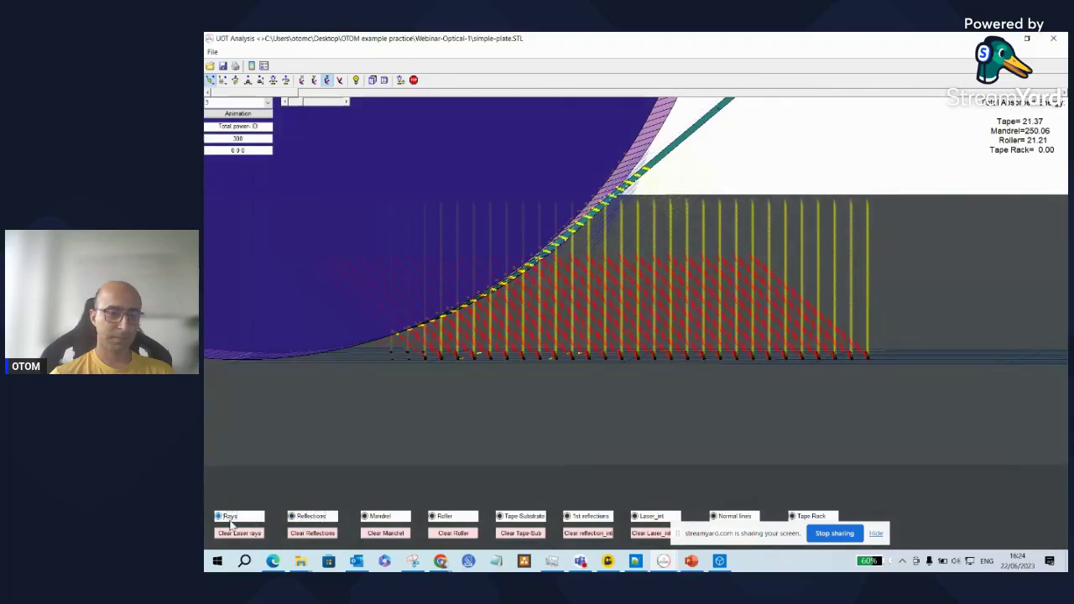
left_click(233, 520)
left_click(273, 79)
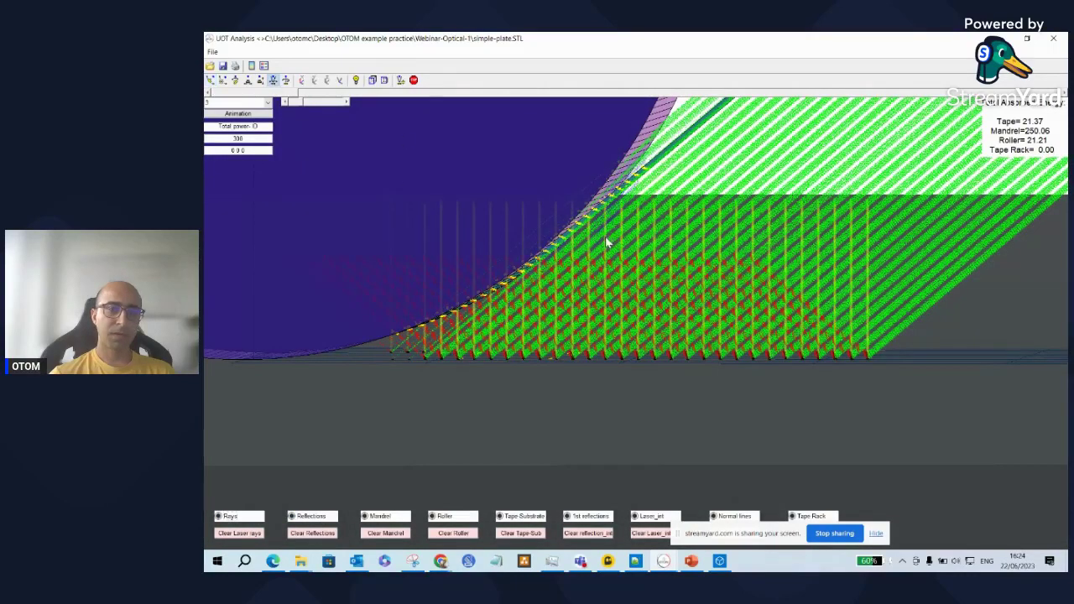
left_click_drag(605, 238, 613, 369)
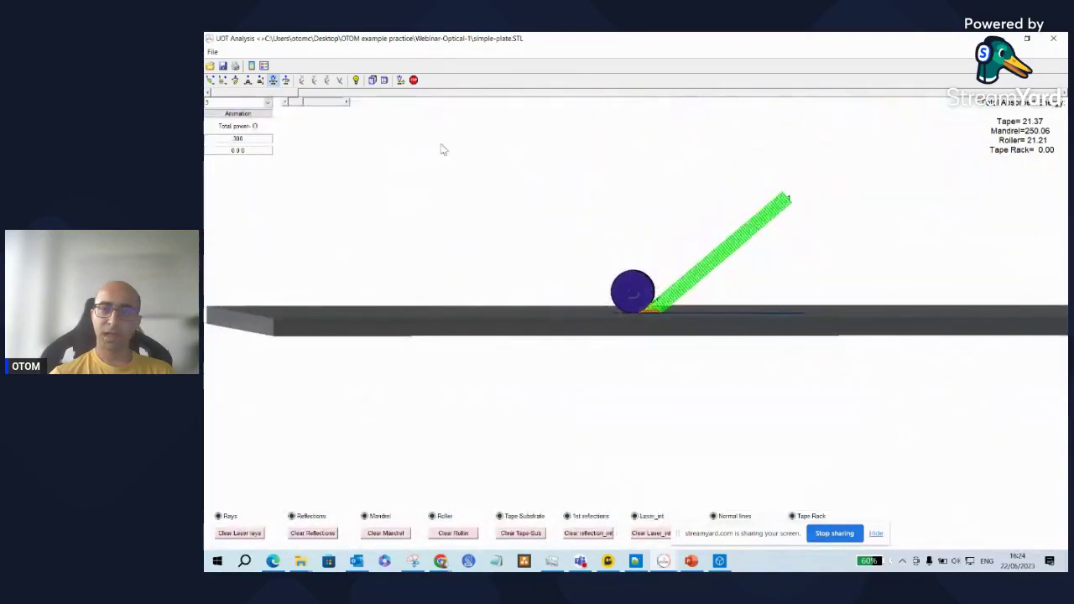
left_click(211, 81)
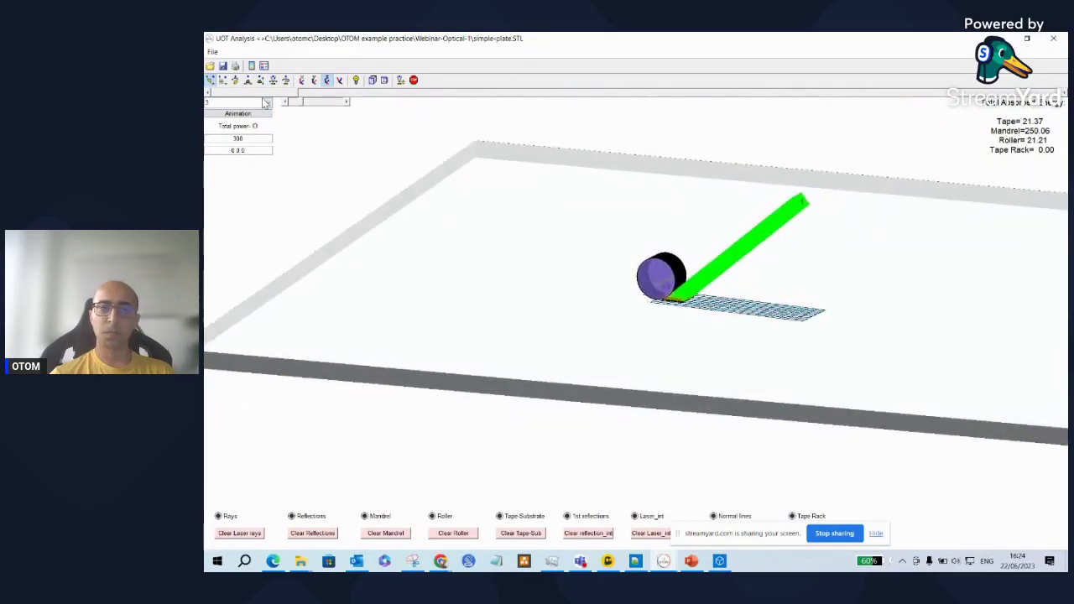
Display the optical results for path step 51.
left_click(267, 102)
left_click(241, 122)
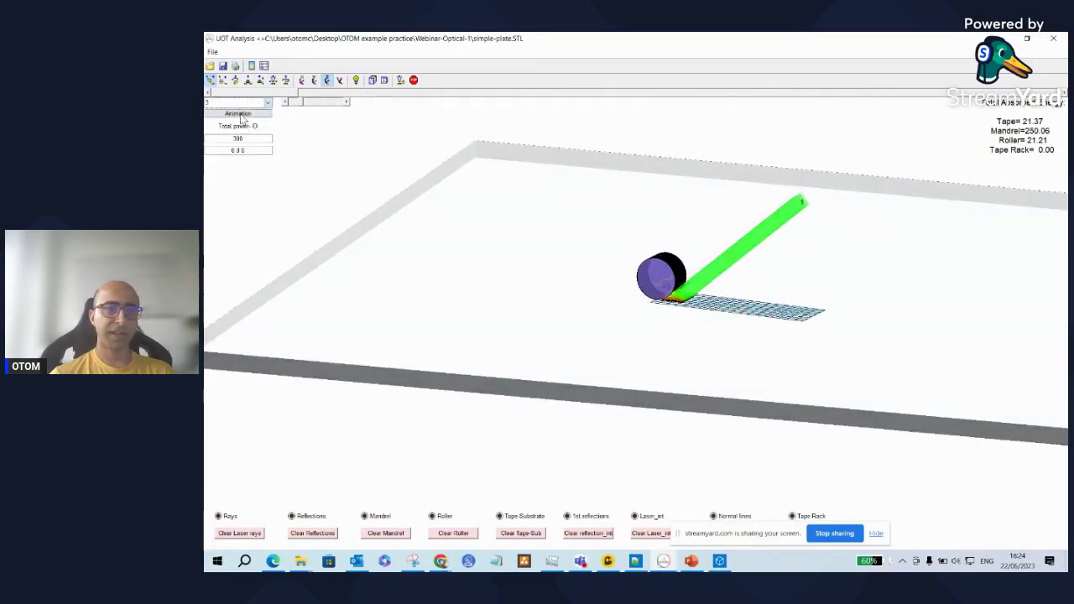
left_click(267, 101)
scroll(242, 167, "down", 8)
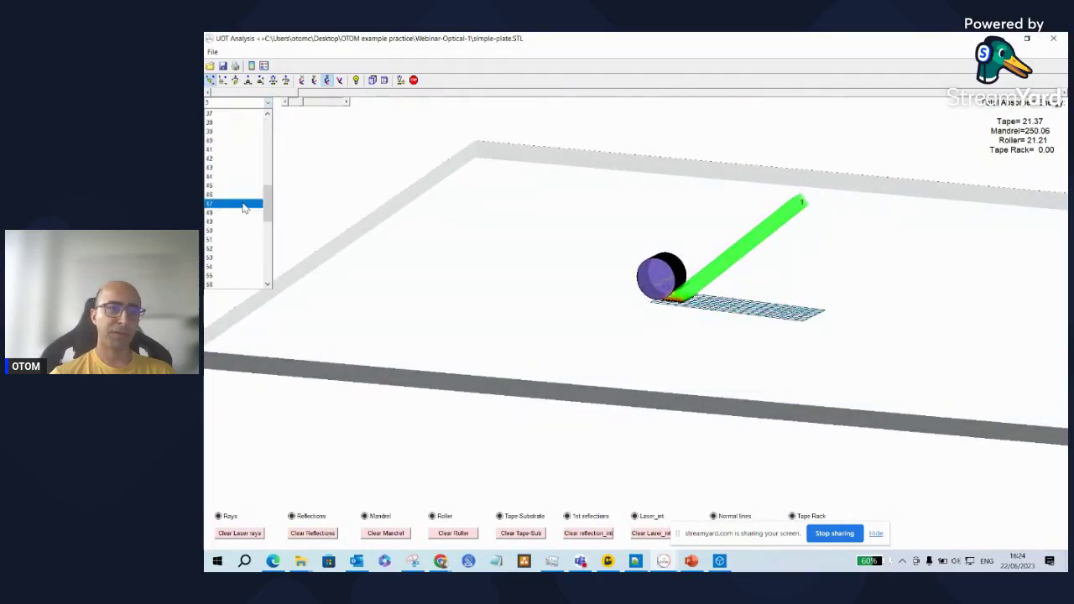
left_click(235, 240)
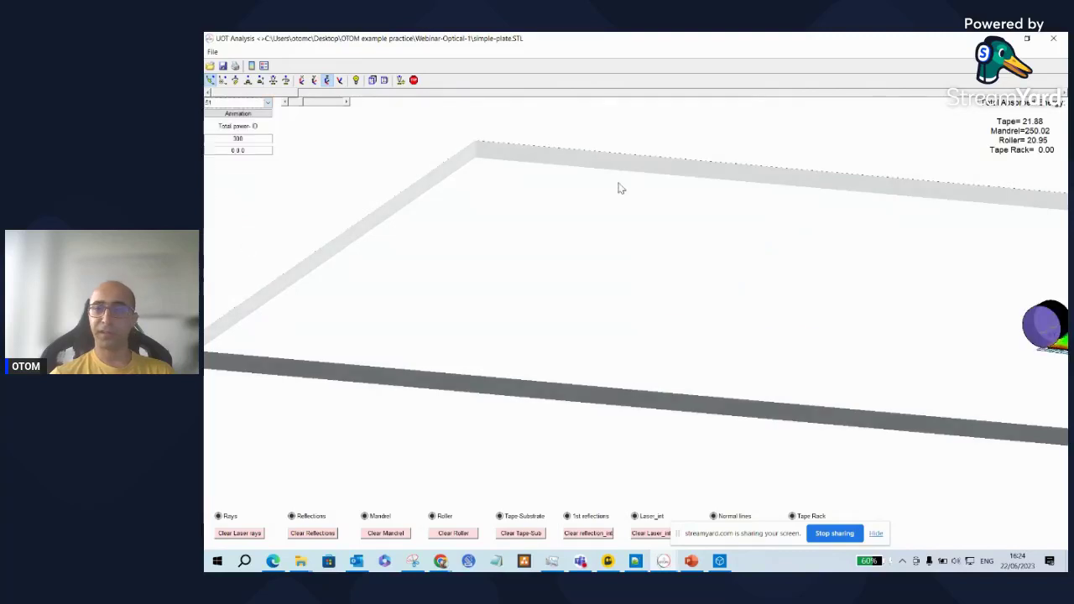
Bring the roller into view and display the optical results for path step 45.
left_click(247, 80)
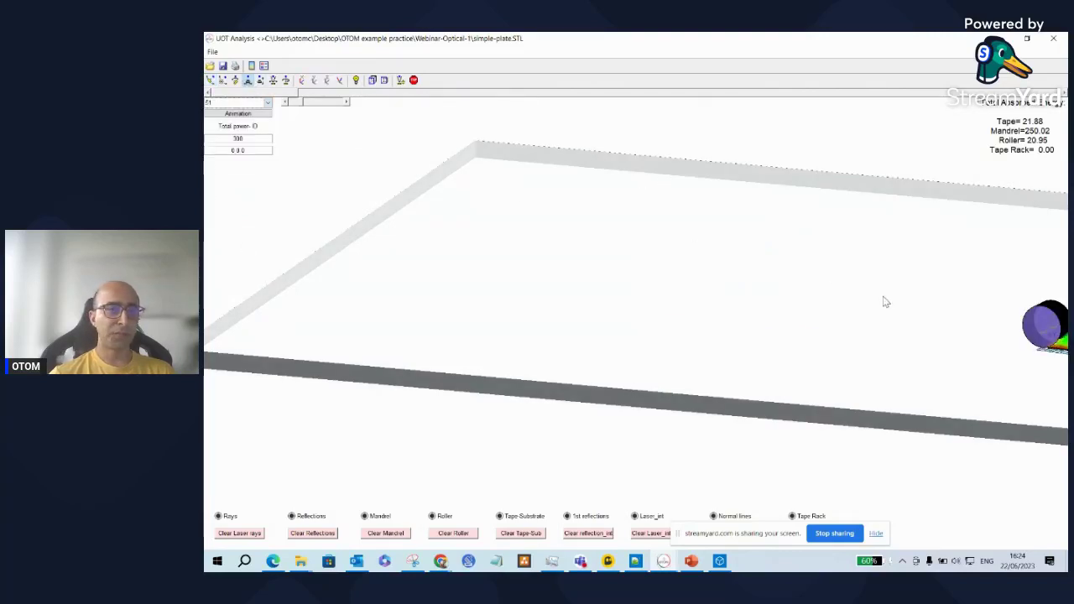
left_click_drag(882, 300, 353, 254)
left_click(252, 102)
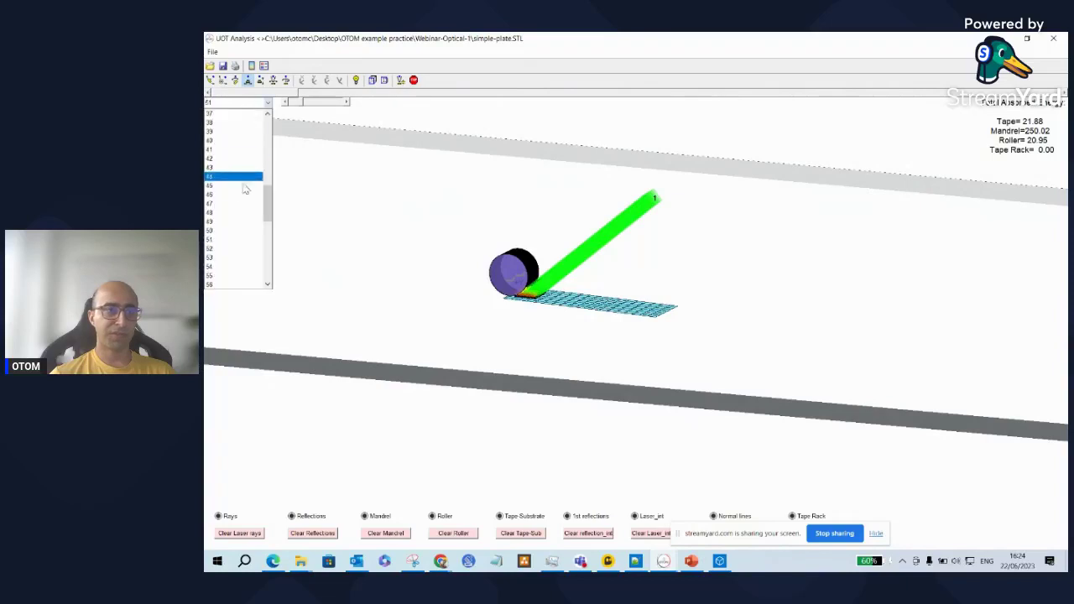
left_click(235, 176)
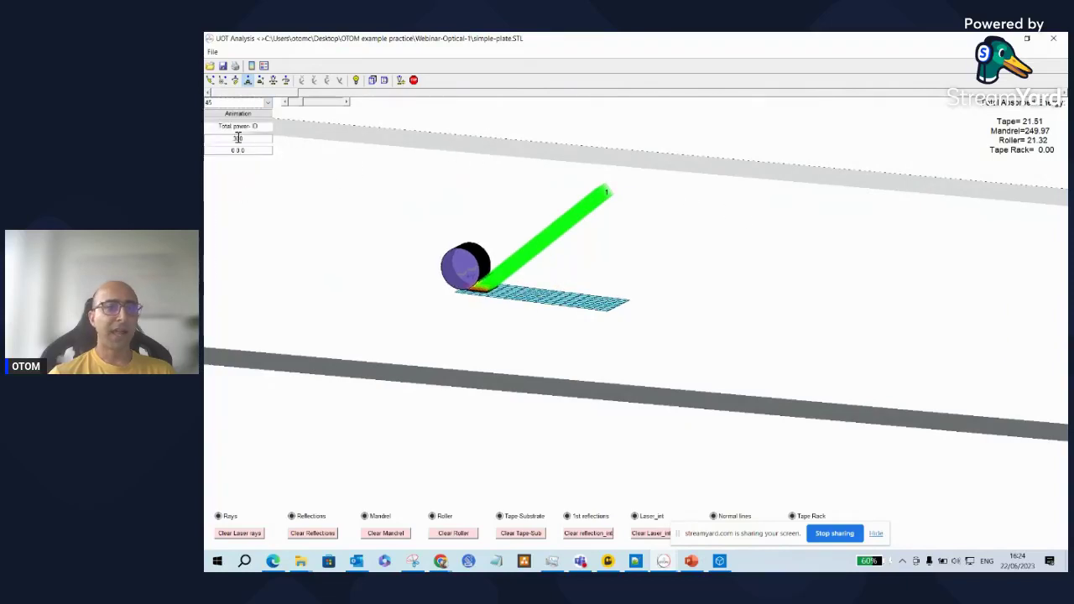
Set the total power to 500 and the laser ID to 2 100 100, displaying the absorbed energy for path step 3.
left_click_drag(254, 138, 220, 138)
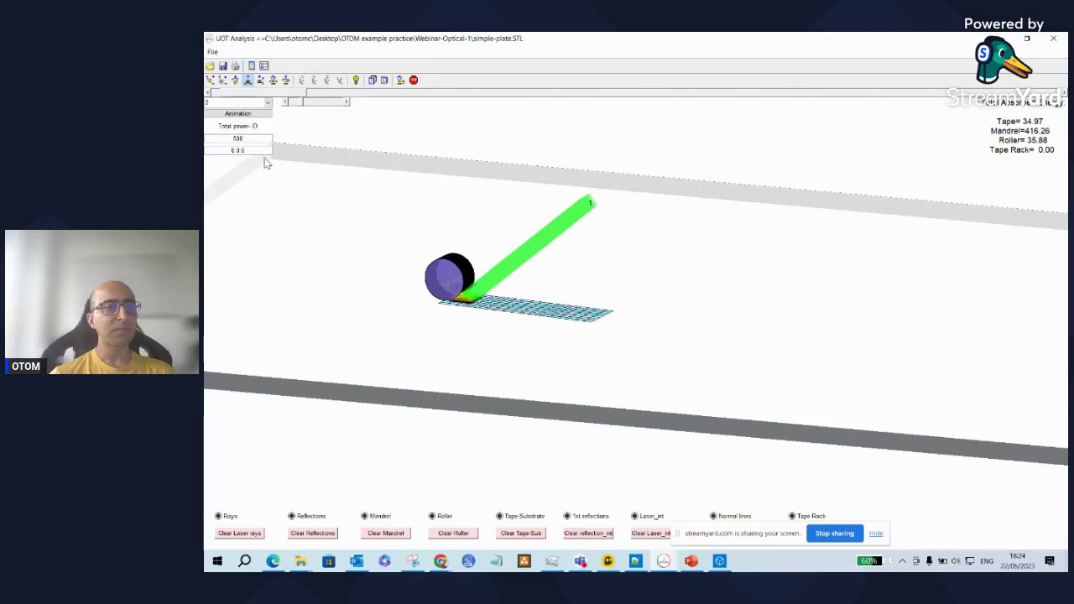
left_click_drag(253, 152, 209, 150)
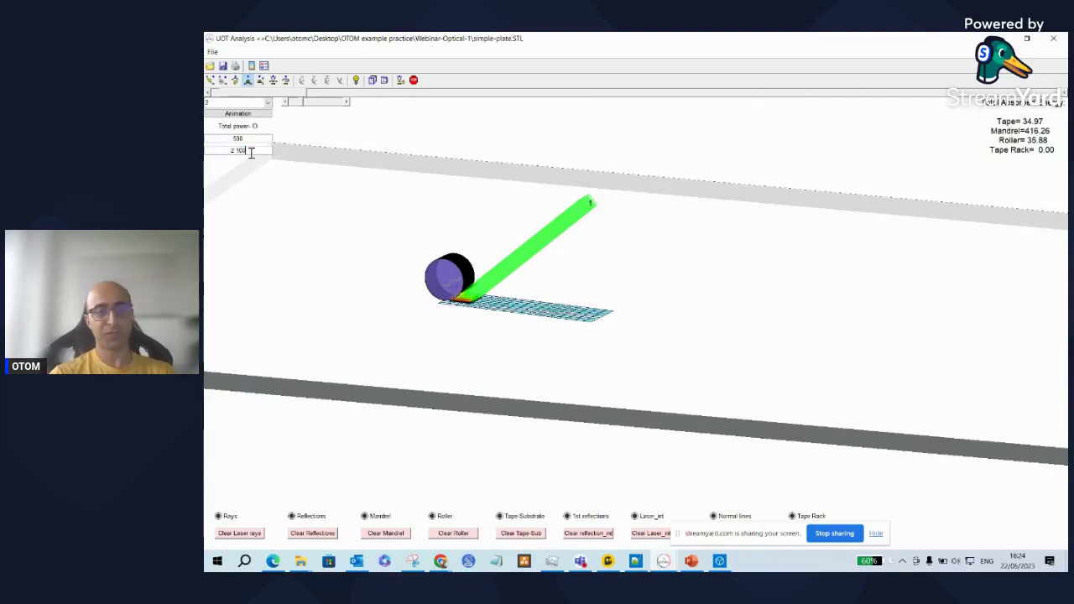
type("100")
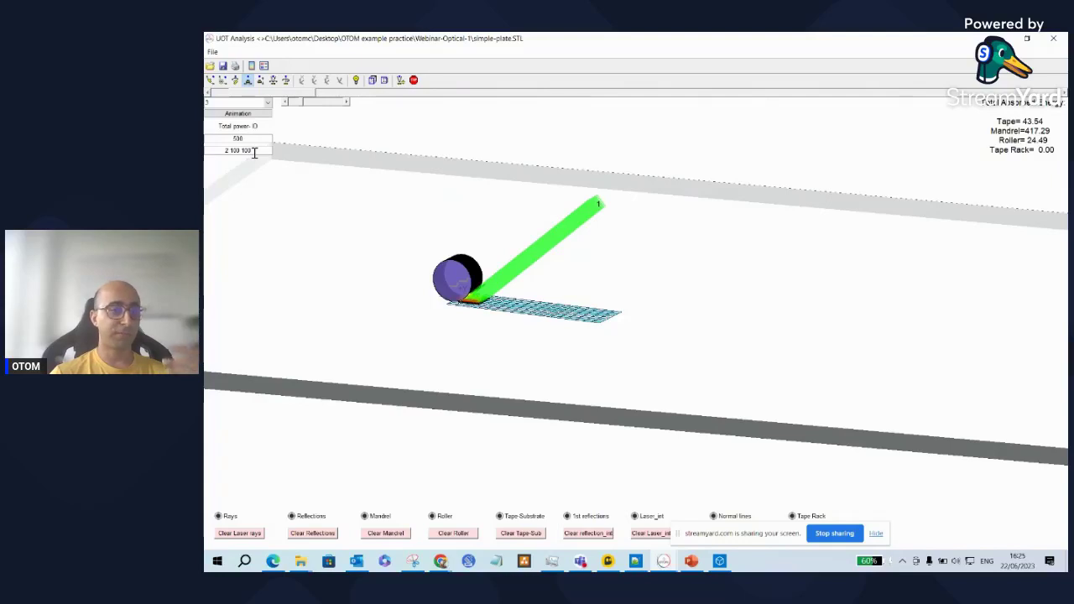
left_click_drag(255, 152, 231, 154)
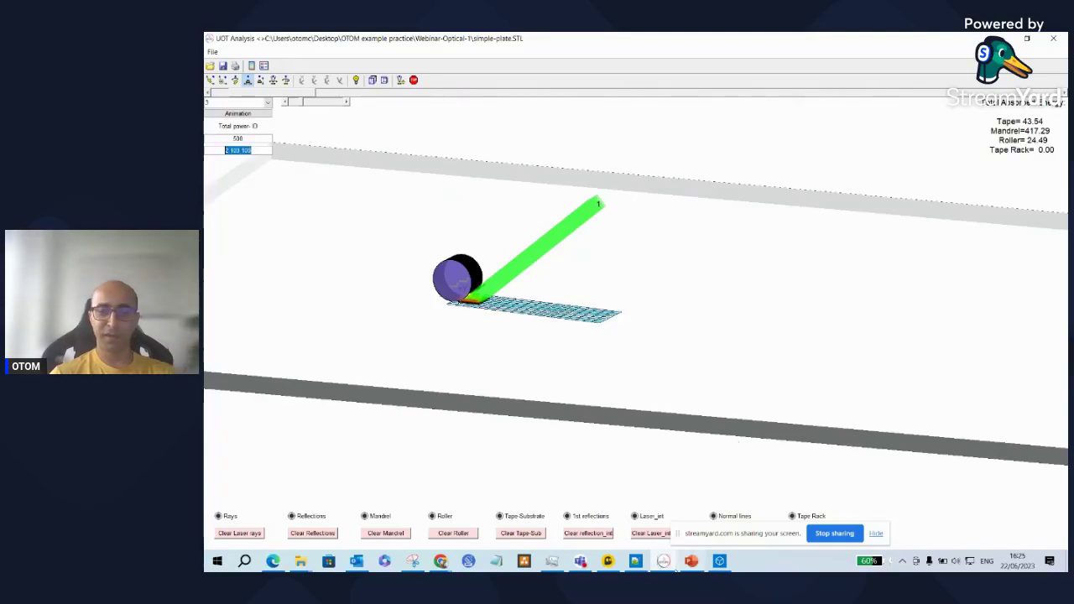
Switch to the OTOM AFP main window, open the laser distribution control, and plot the Uniform intensity.
mouse_move(692, 560)
left_click(546, 510)
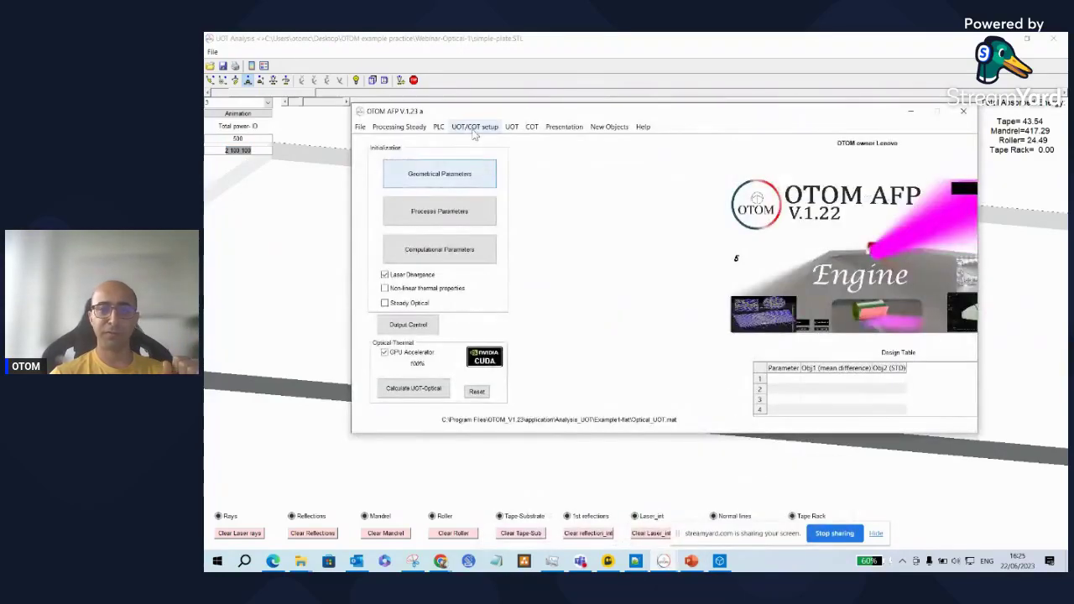
left_click(411, 133)
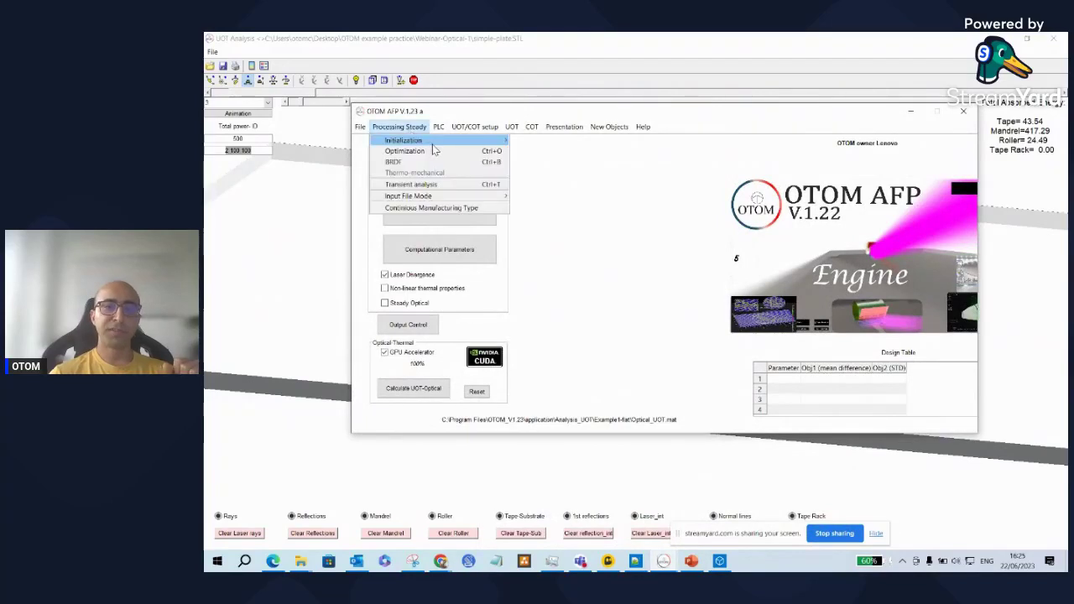
mouse_move(506, 144)
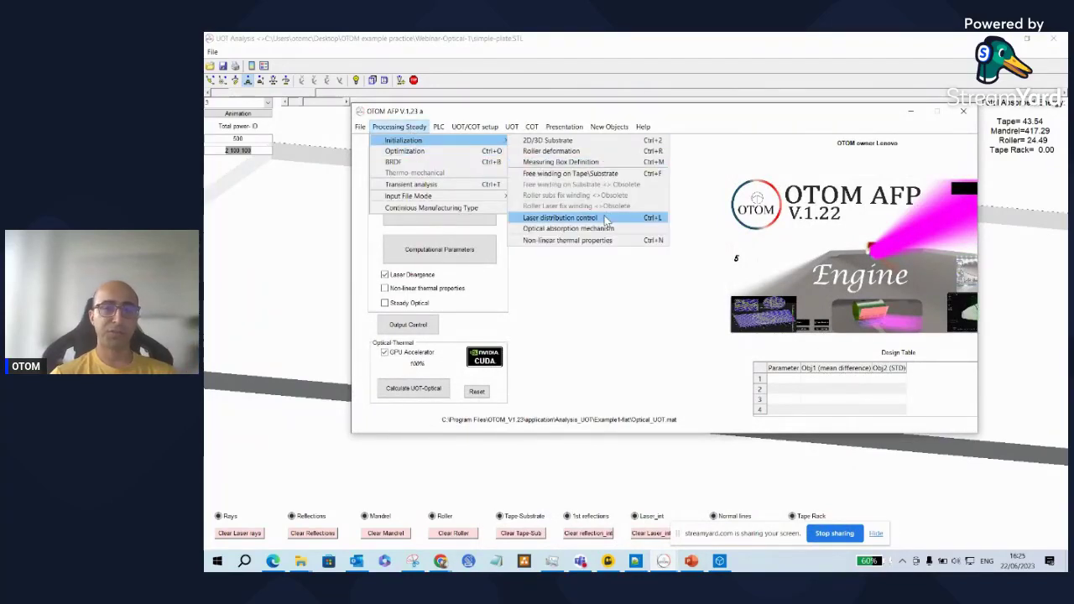
left_click(564, 220)
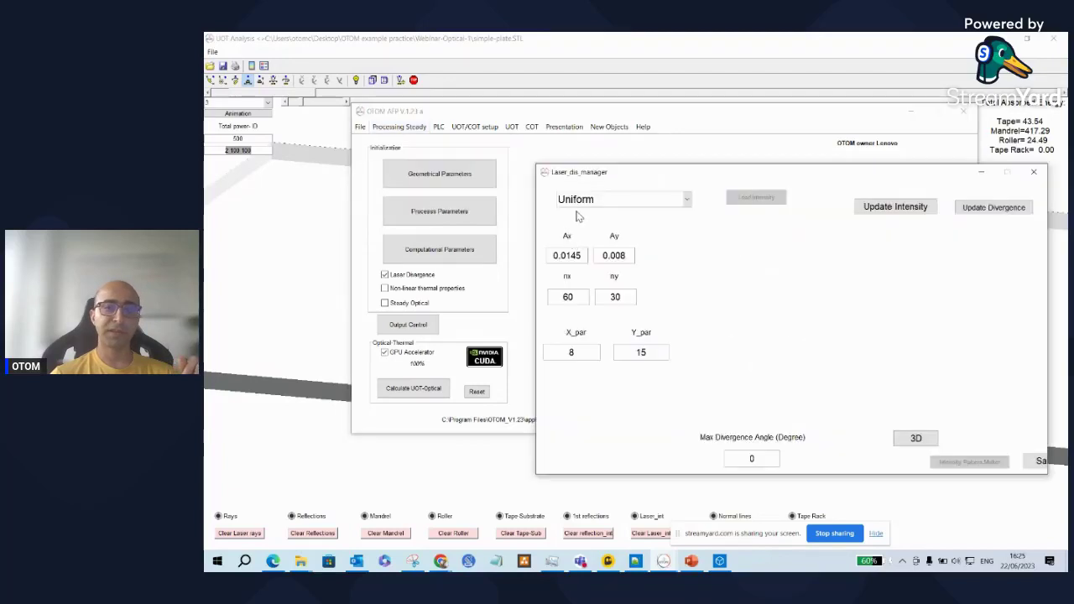
left_click(634, 202)
left_click(636, 215)
left_click(882, 210)
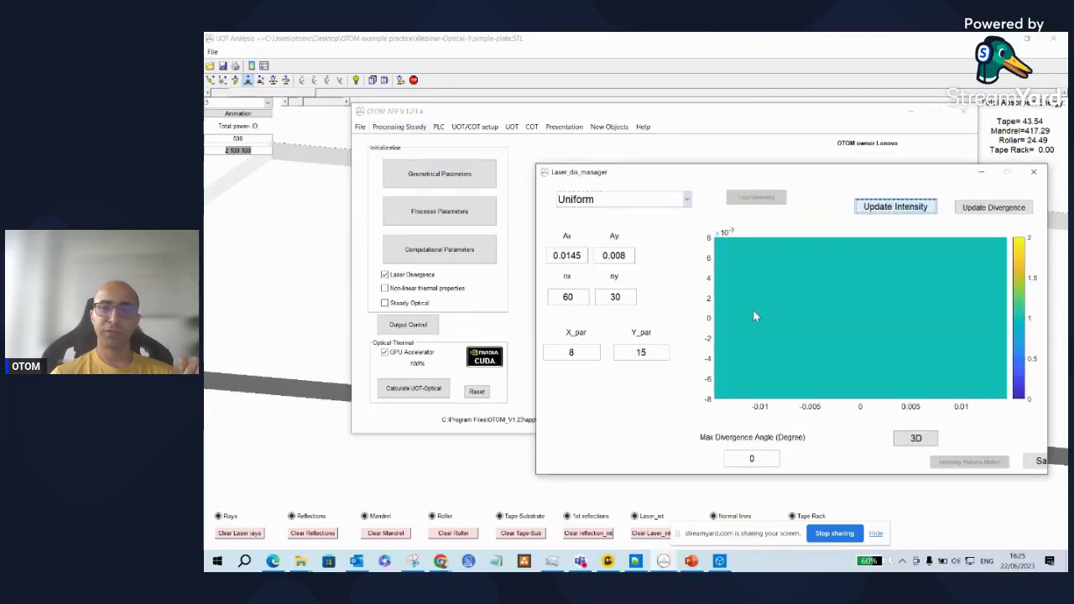
Plot a Gaussian laser intensity distribution with X_par and Y_par both set to 100.
left_click(626, 201)
left_click(626, 228)
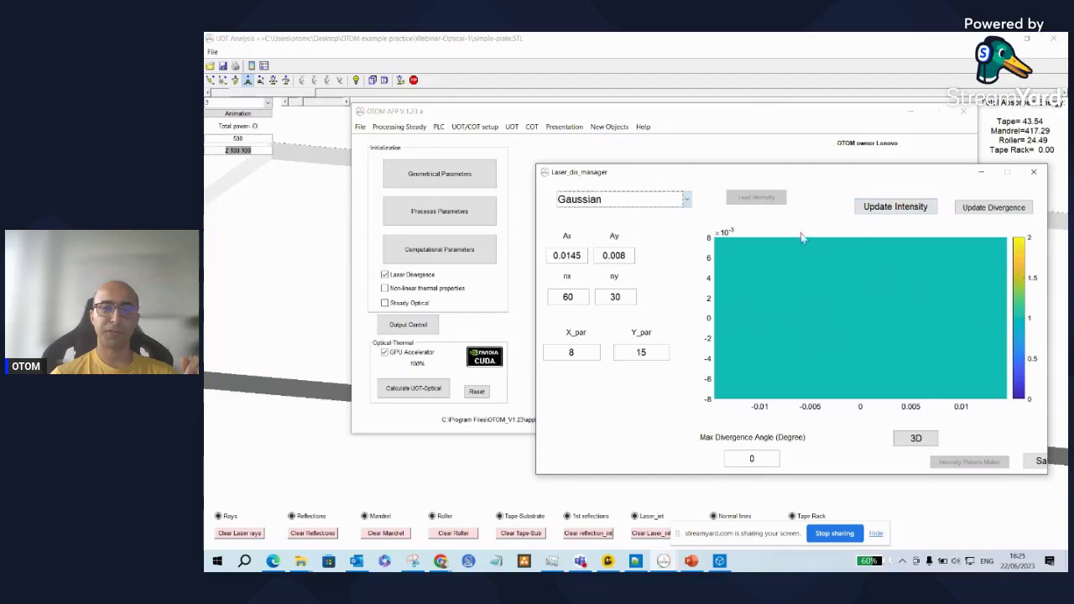
left_click(896, 210)
double_click(570, 352)
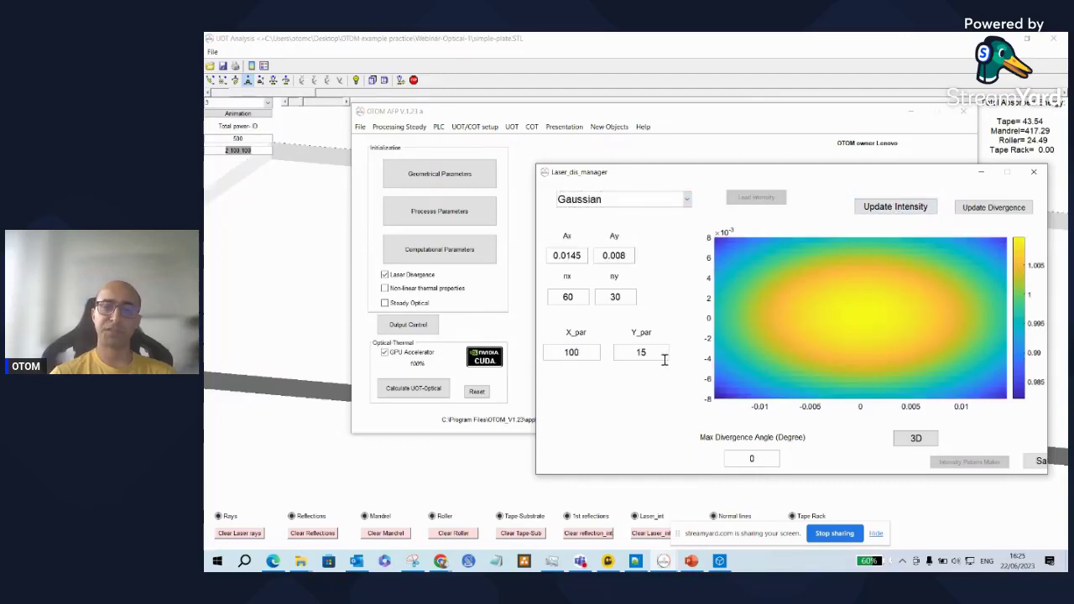
left_click(888, 209)
left_click_drag(650, 355, 615, 351)
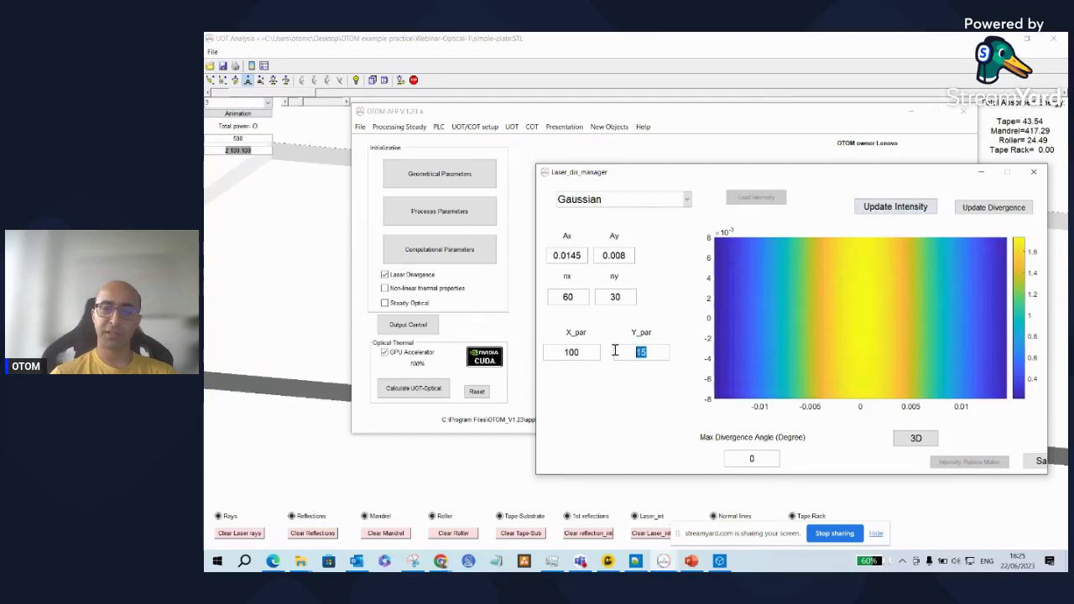
type("100")
left_click(864, 208)
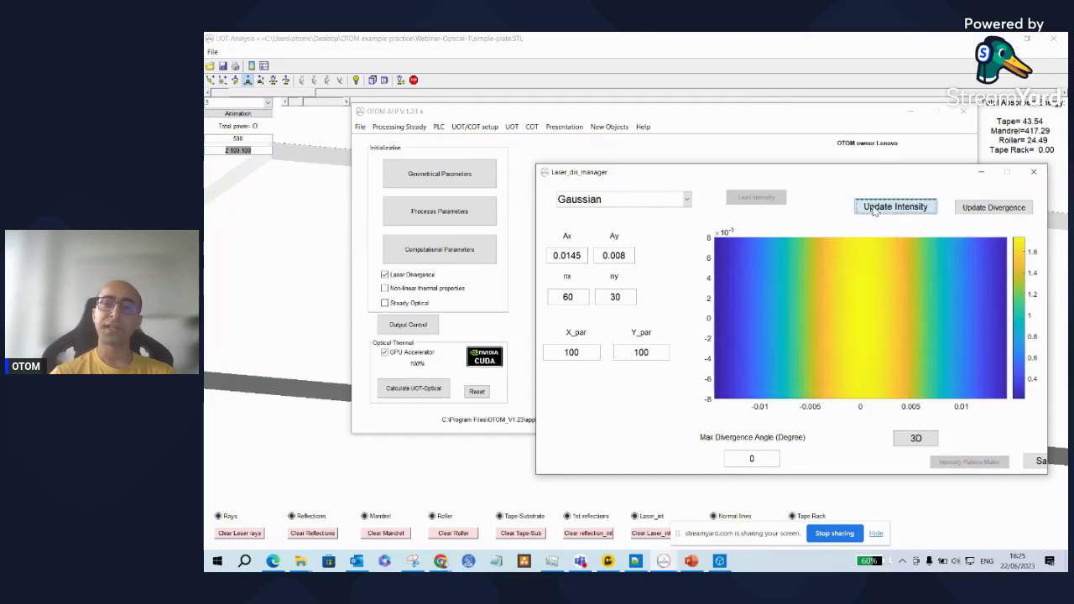
Preview the Linear and Gaussian-4D laser intensity distributions, and return to the Gaussian plot.
left_click(680, 199)
left_click(614, 260)
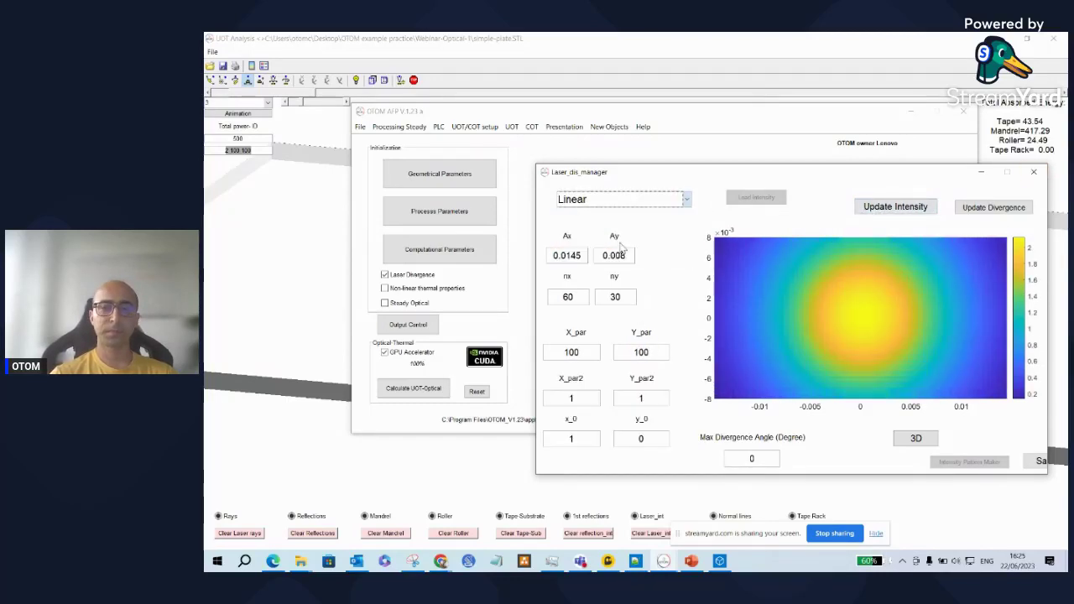
left_click(868, 210)
left_click(679, 199)
left_click(604, 245)
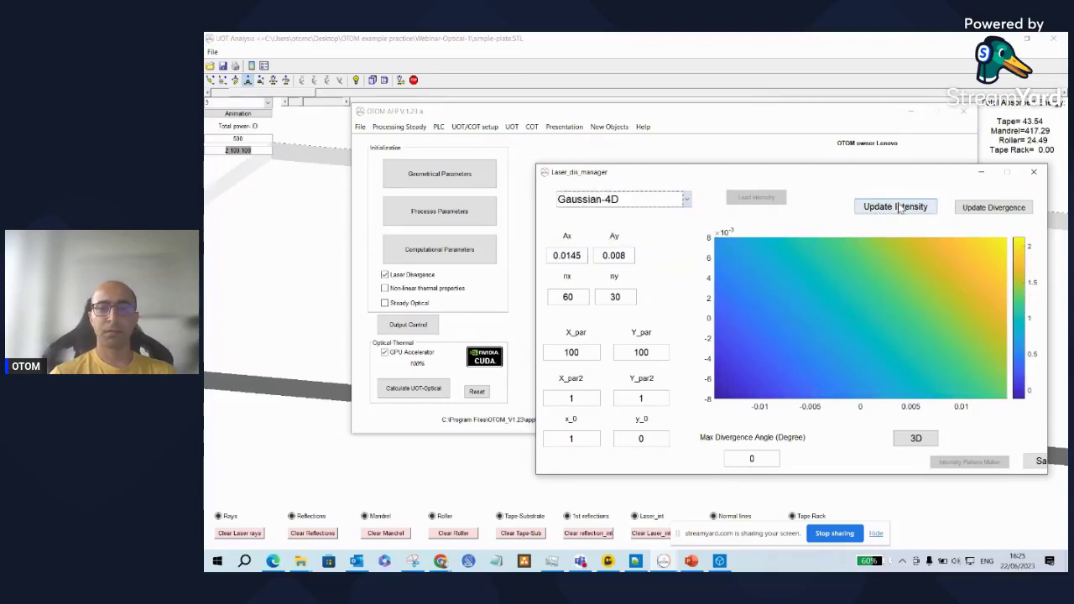
left_click(899, 208)
left_click(631, 200)
left_click(626, 233)
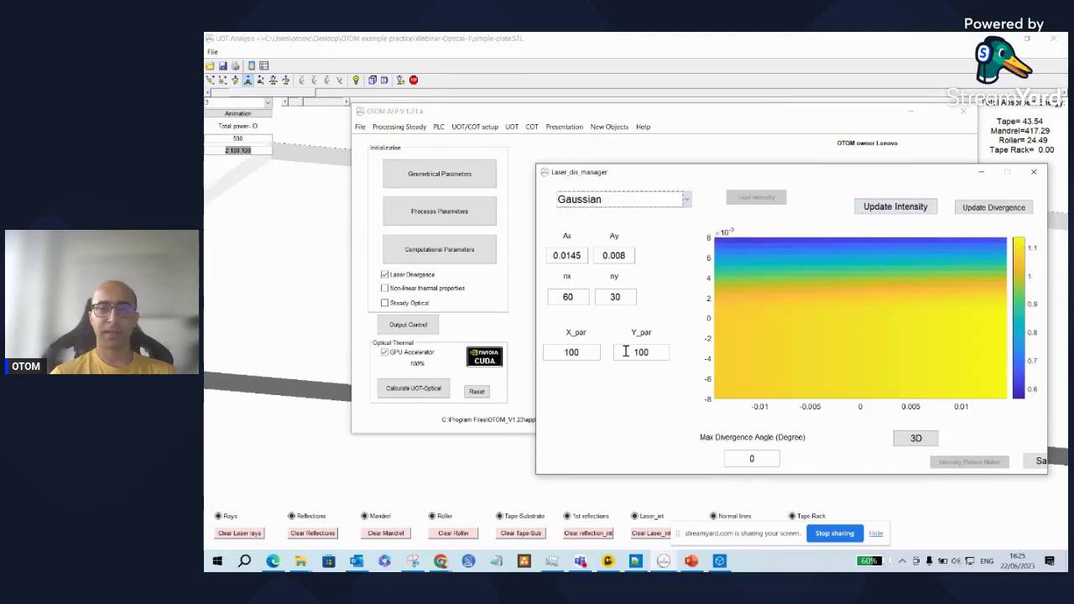
left_click(894, 208)
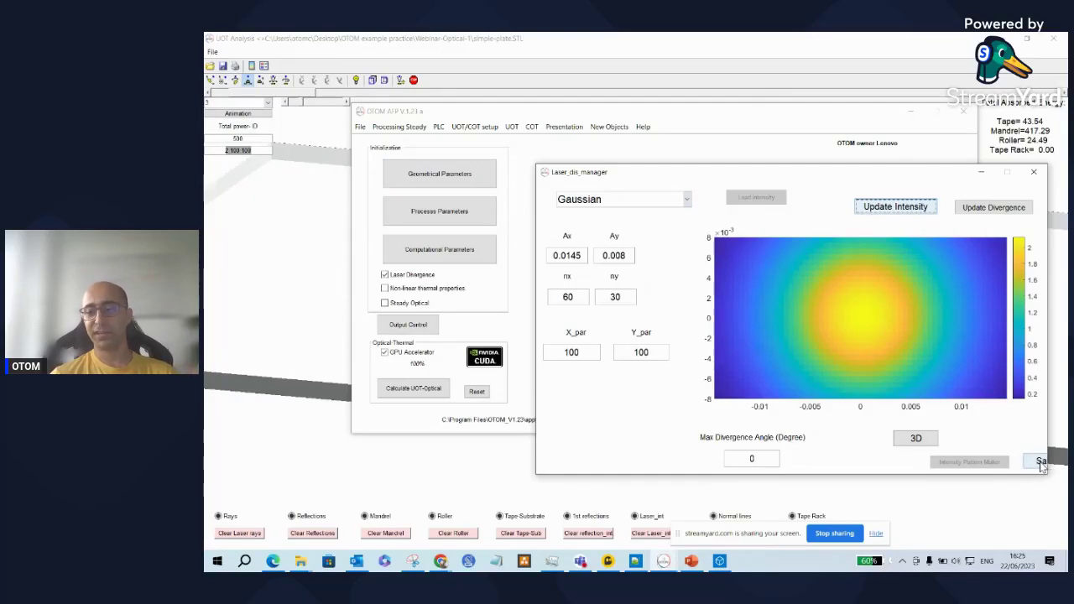
Save the Gaussian laser distribution to the process parameters, and check the Laser-ID value there before and after saving.
left_click(451, 210)
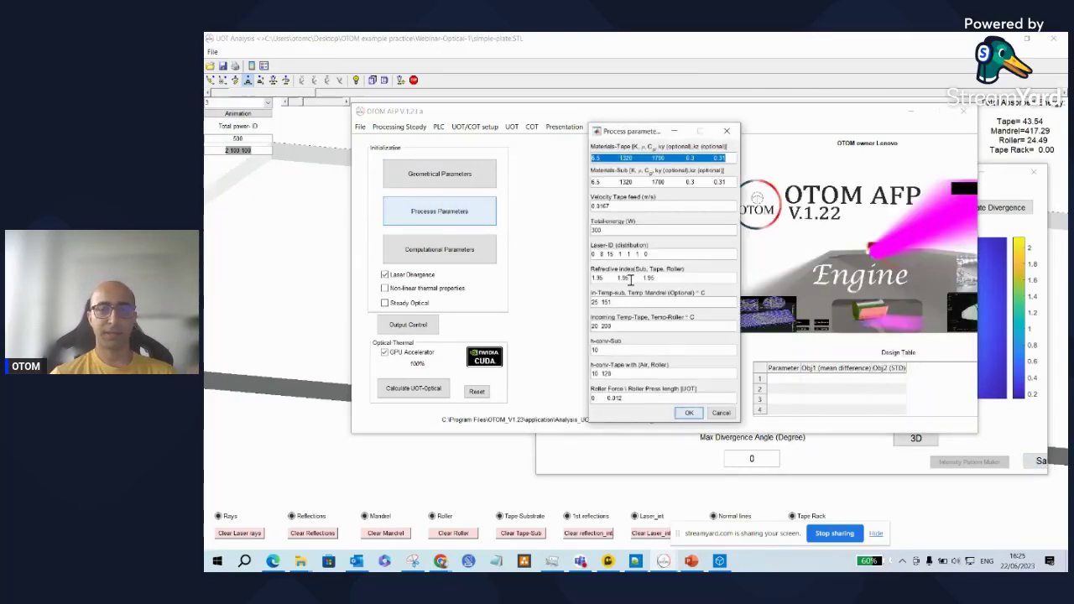
left_click_drag(677, 256, 573, 248)
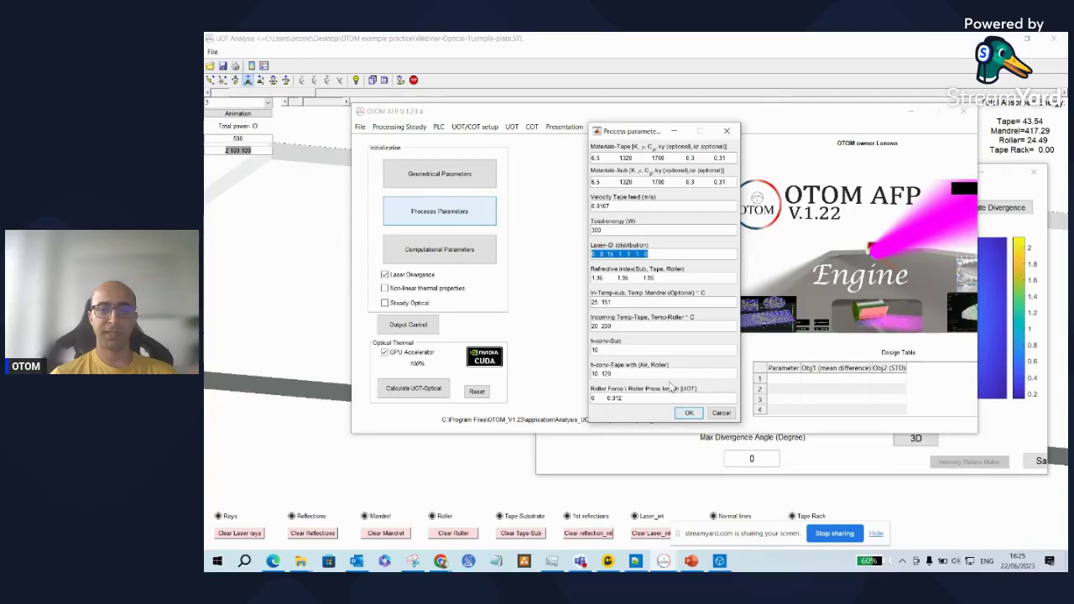
left_click(688, 412)
left_click(1039, 463)
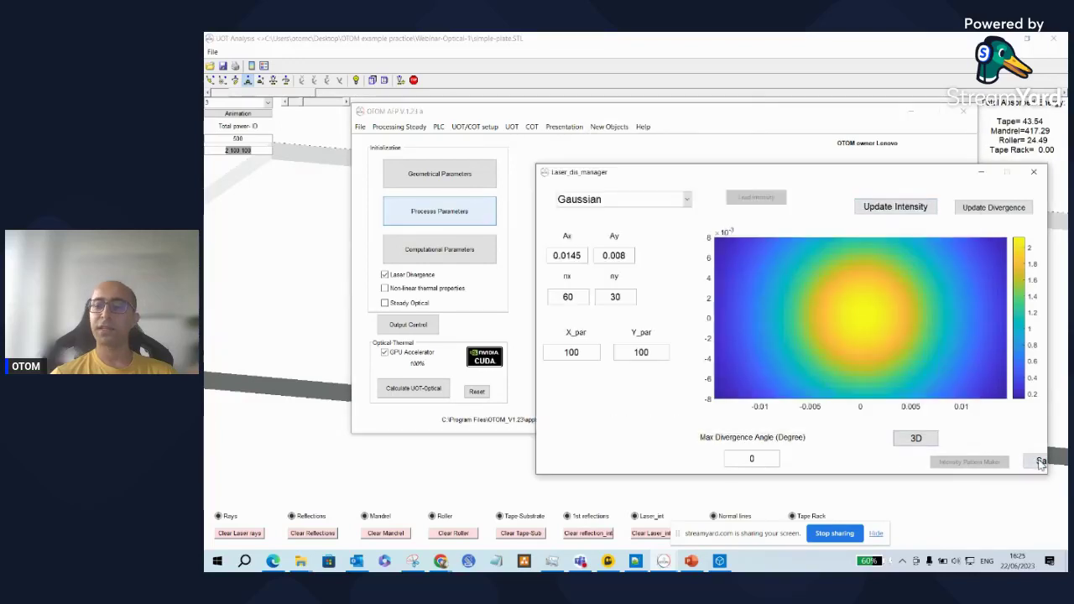
left_click(462, 216)
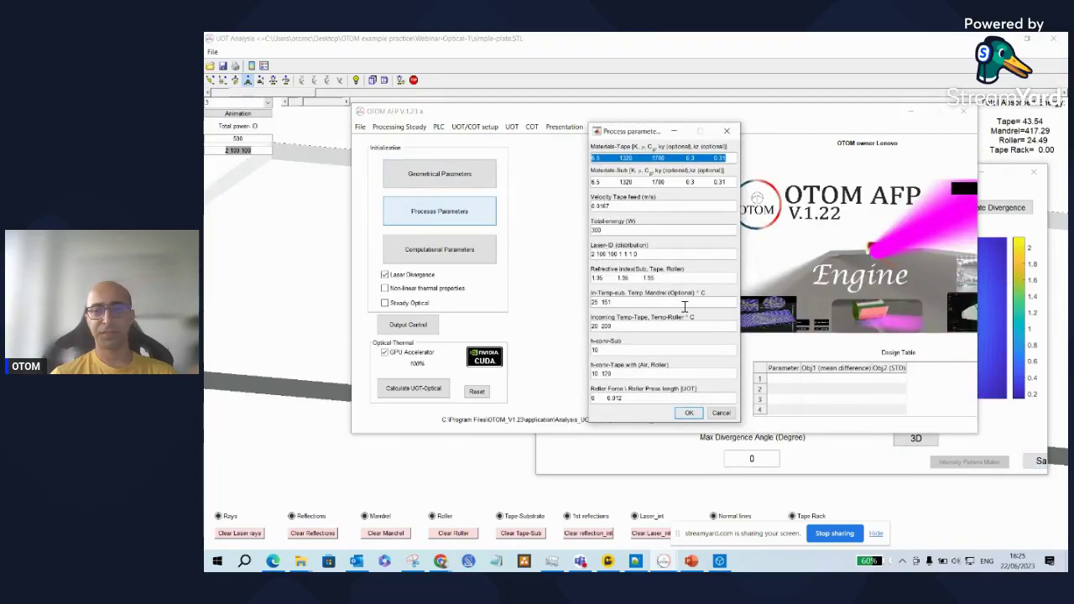
left_click(688, 412)
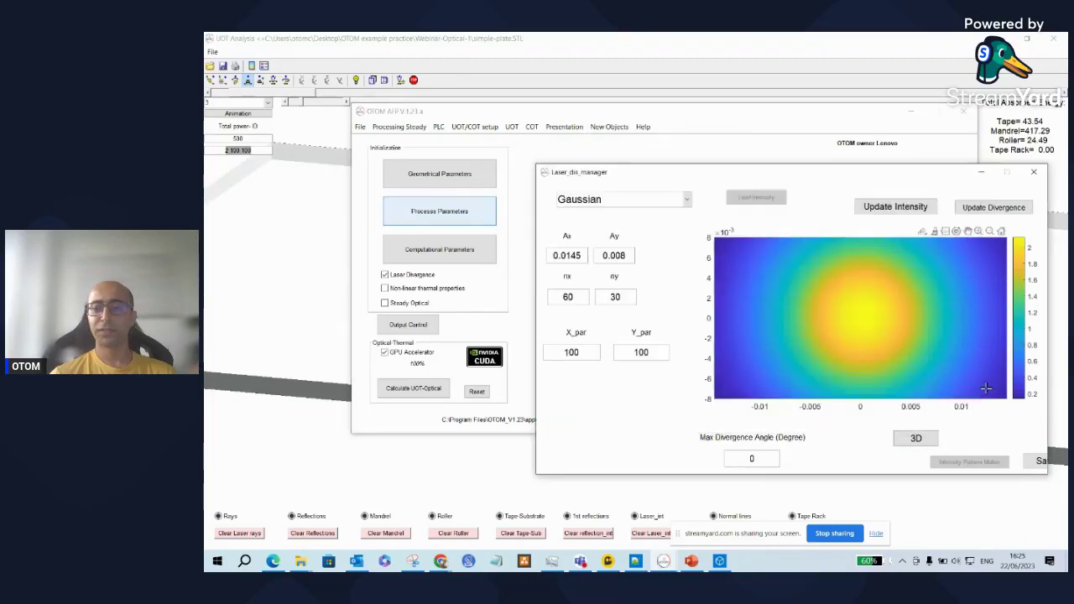
Set the laser's maximum divergence angle to 5 degrees and update the divergence plot.
left_click(988, 387)
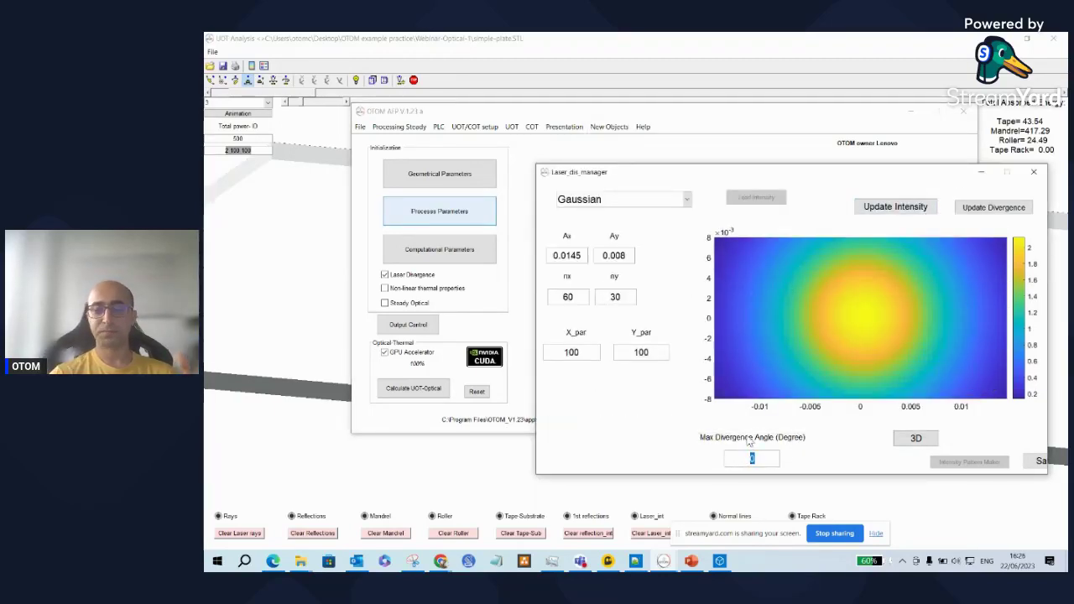
type("5")
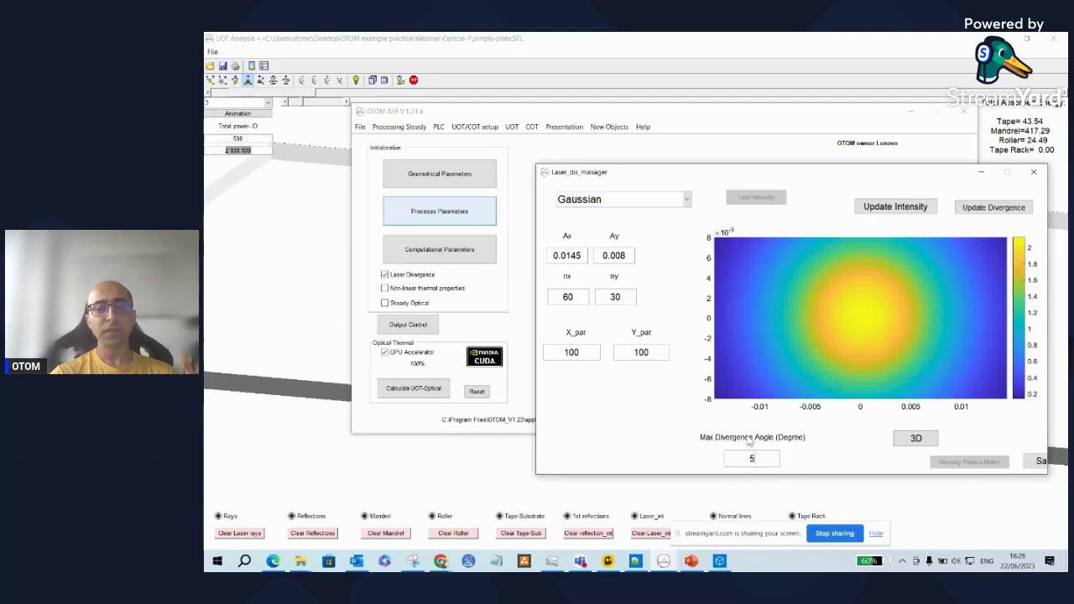
left_click(1000, 210)
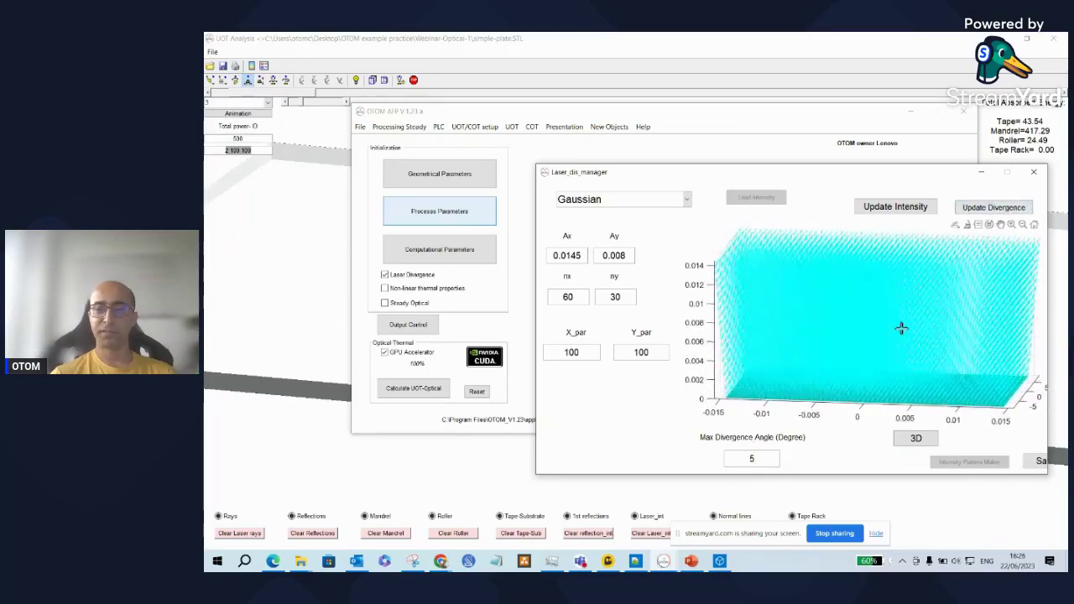
Inspect the diverging laser rays in a separate 3D view from the side, and close the laser distribution manager.
left_click(915, 438)
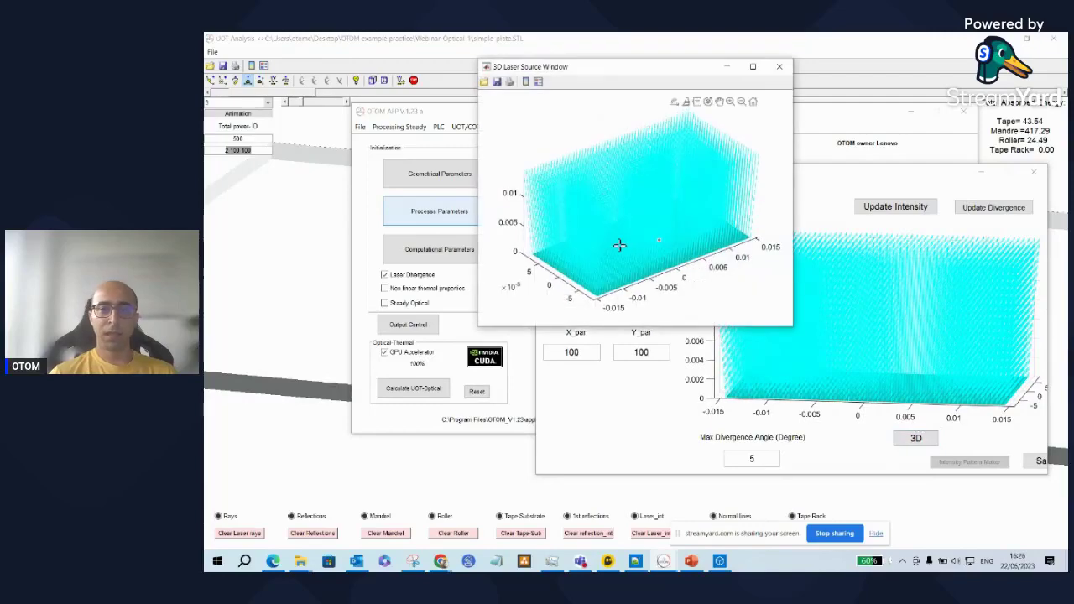
left_click_drag(620, 245, 553, 219)
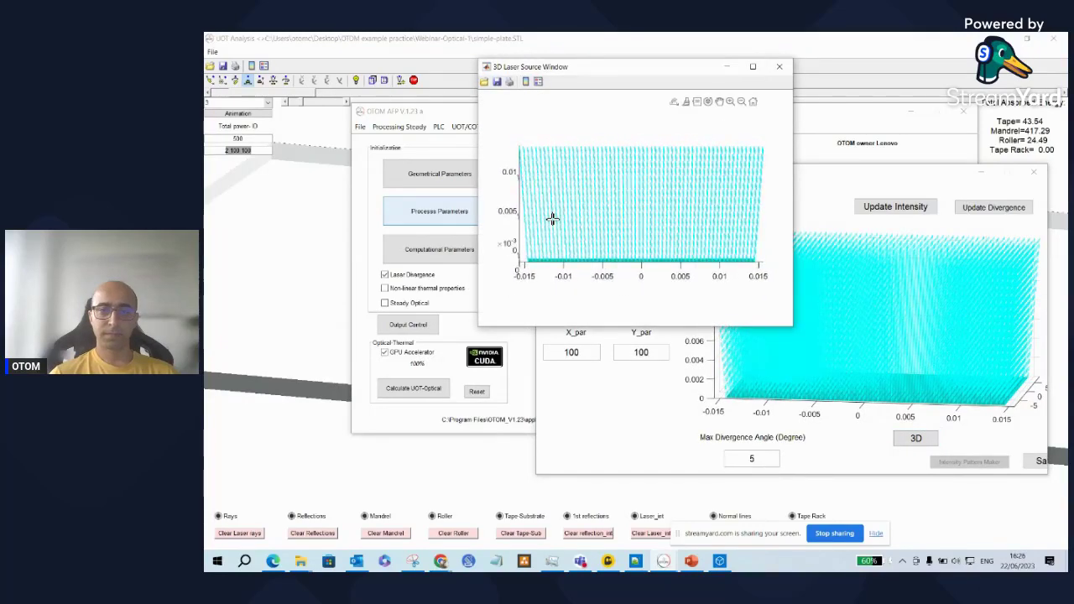
left_click(778, 66)
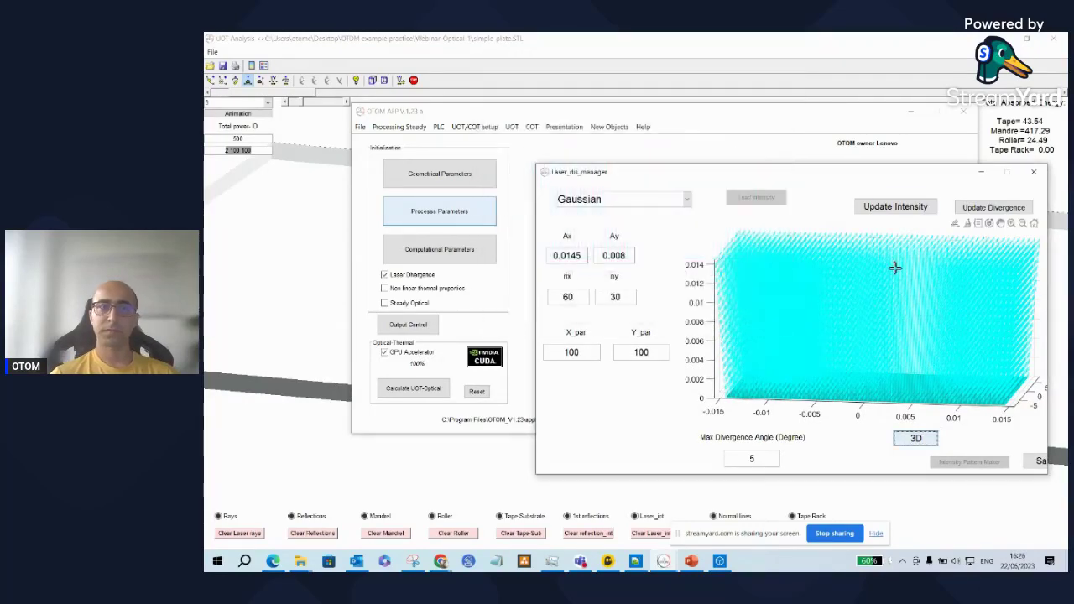
left_click(1033, 171)
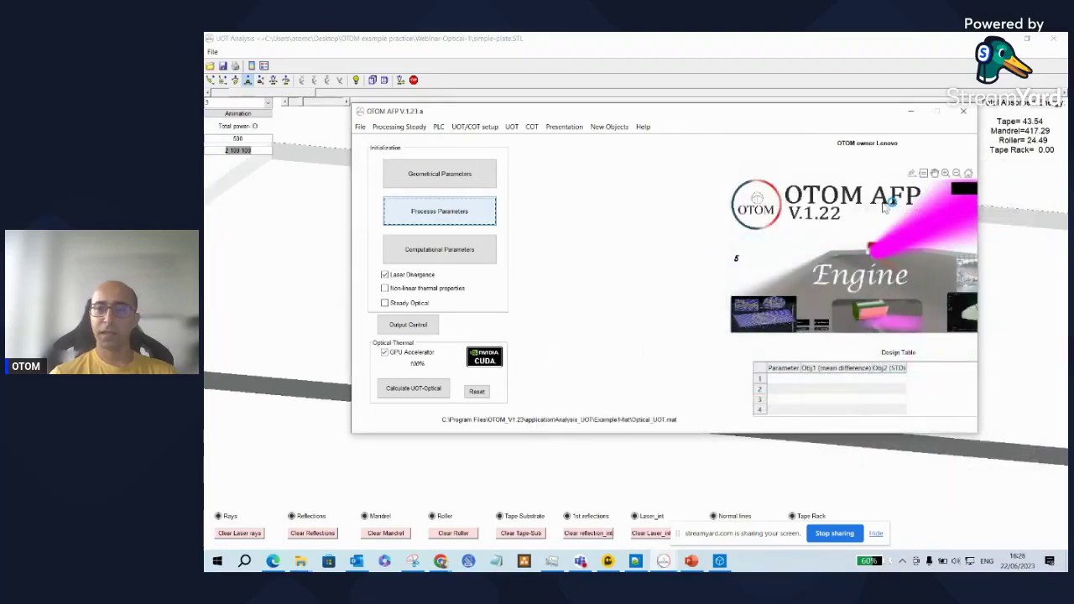
Return to the UOT Analysis window and display the optical results for path step 5.
left_click(646, 55)
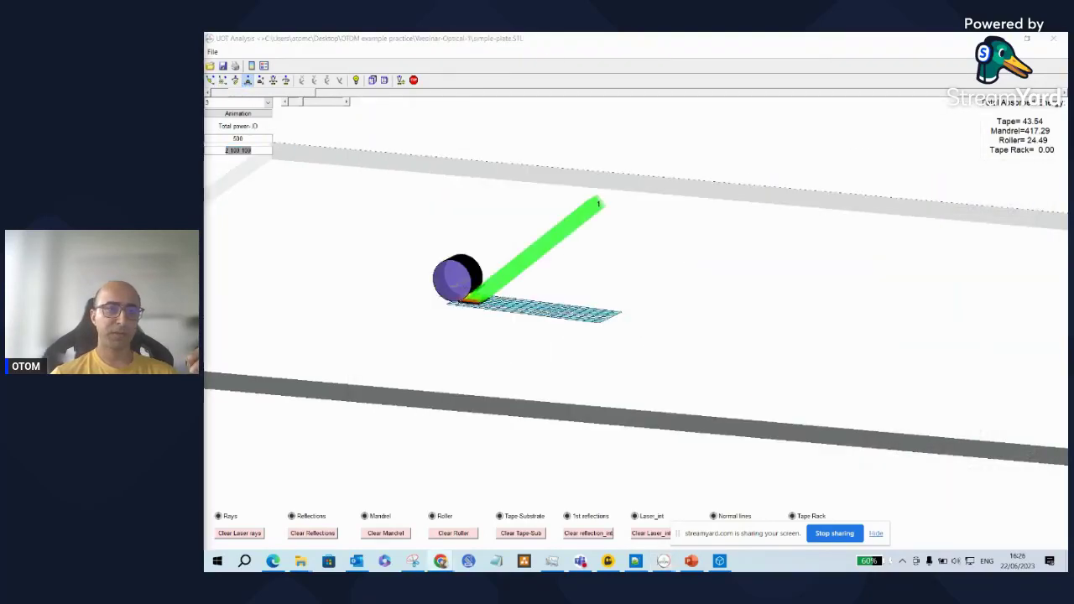
left_click(210, 81)
mouse_move(464, 187)
left_mouse_down()
mouse_move(480, 193)
mouse_move(461, 190)
left_mouse_up()
left_click(252, 101)
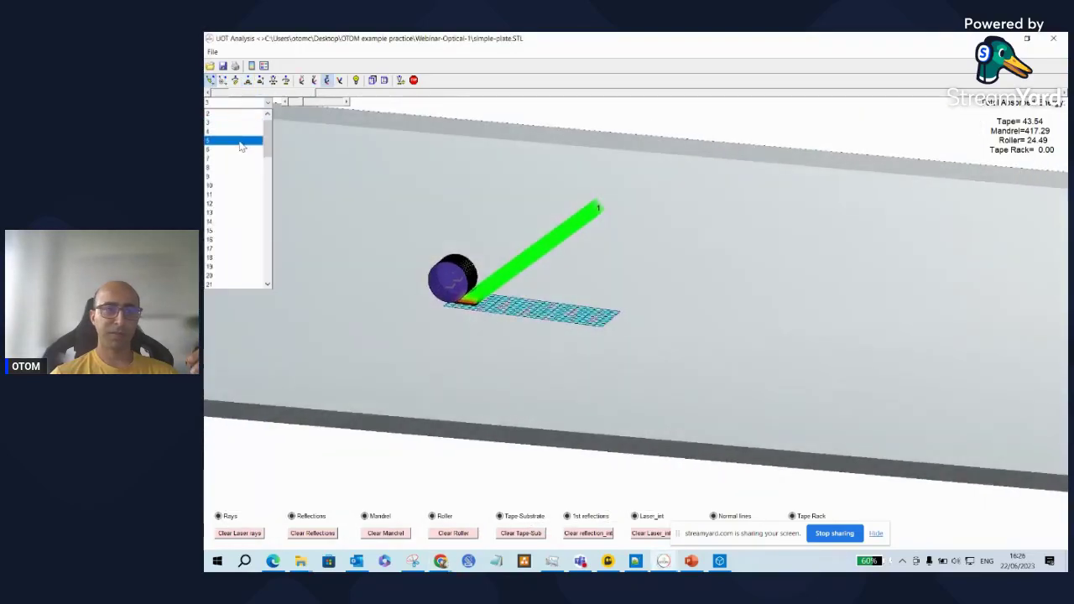
left_click(243, 143)
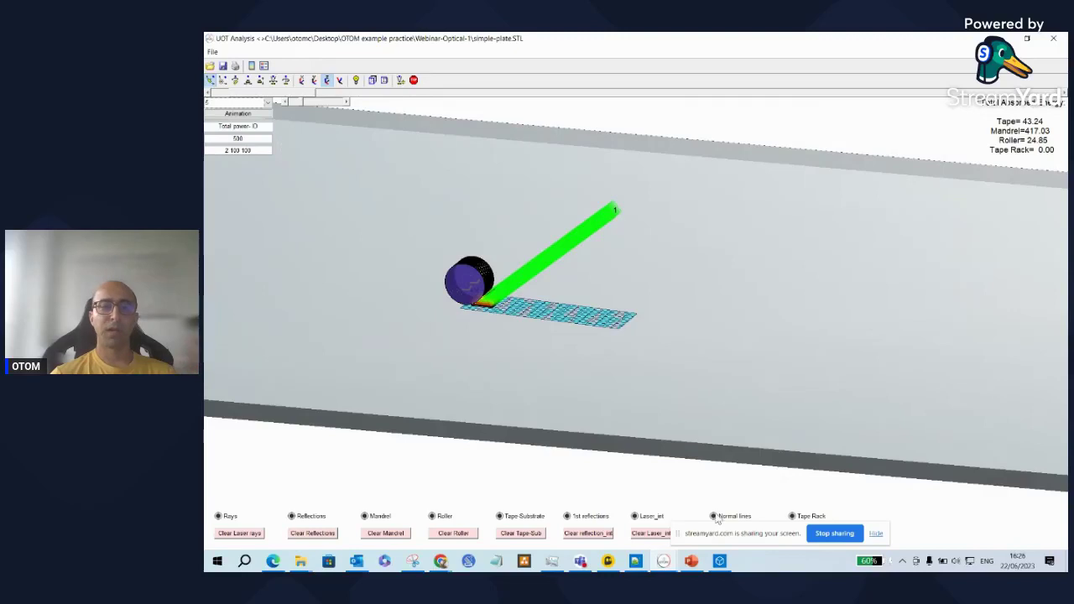
Switch to PowerPoint, highlight the bullet on adding a variable angle during movement, and return to the optical analysis.
left_click(690, 561)
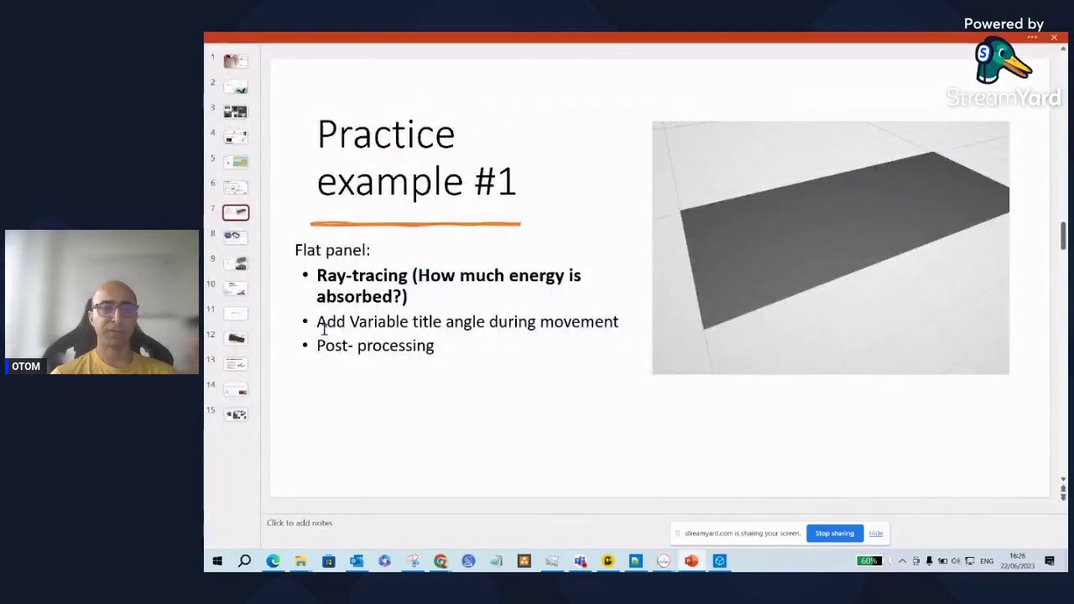
left_click_drag(318, 324, 604, 329)
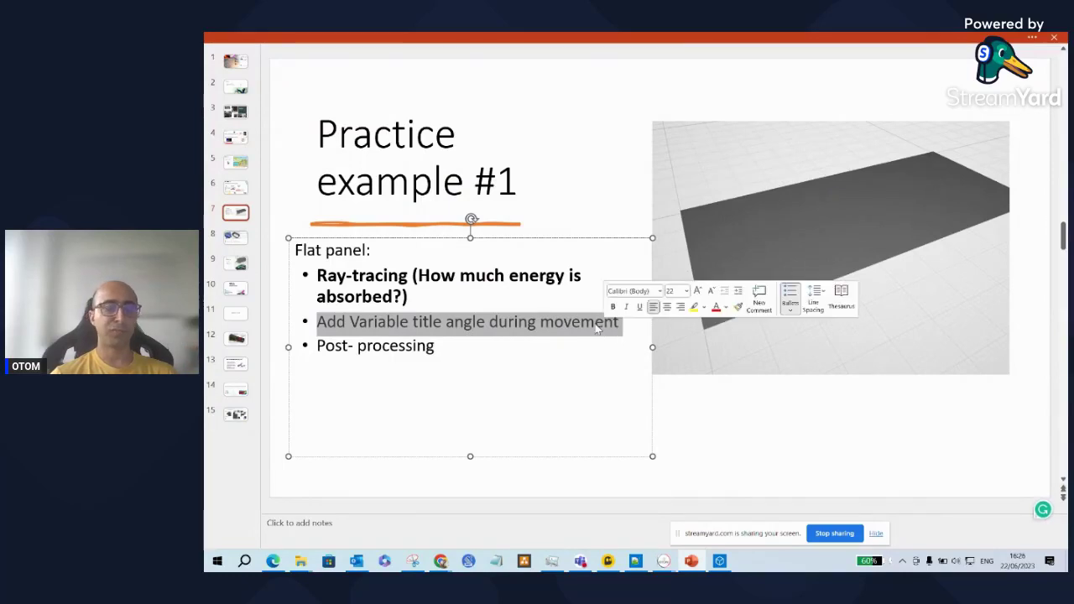
left_click(1019, 38)
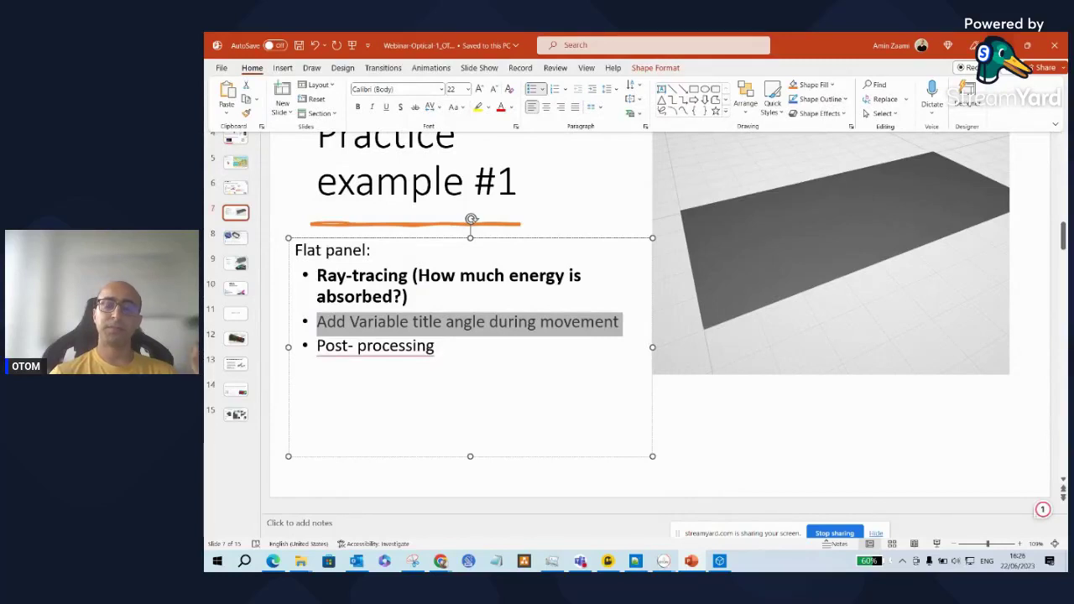
key("alt+Tab")
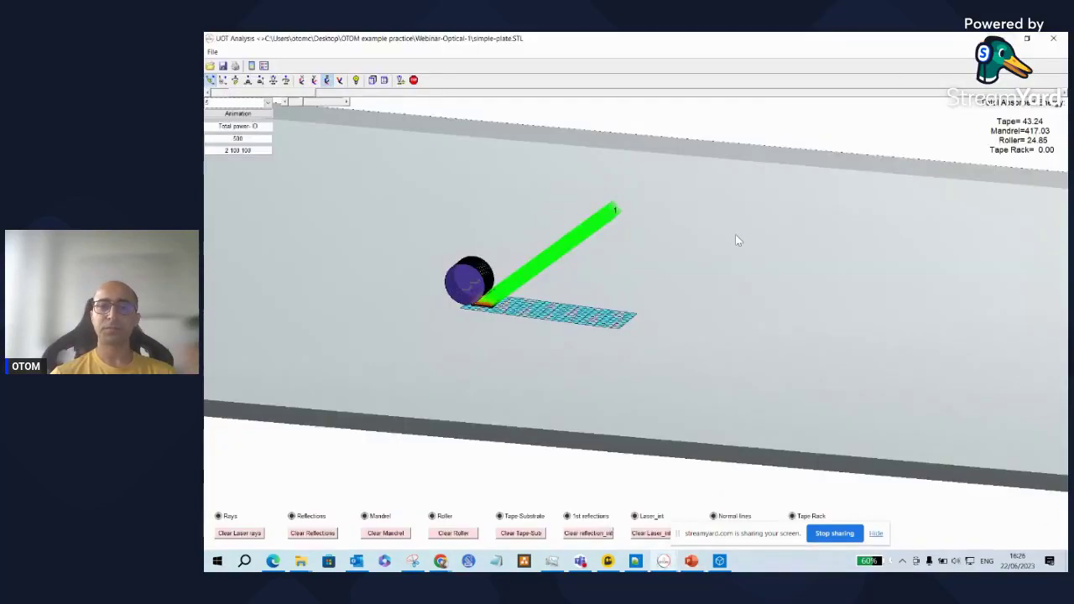
Close the UOT Analysis window and set the head to path position 1/100 in the Kinematic on 3D CAD window.
left_click(1053, 39)
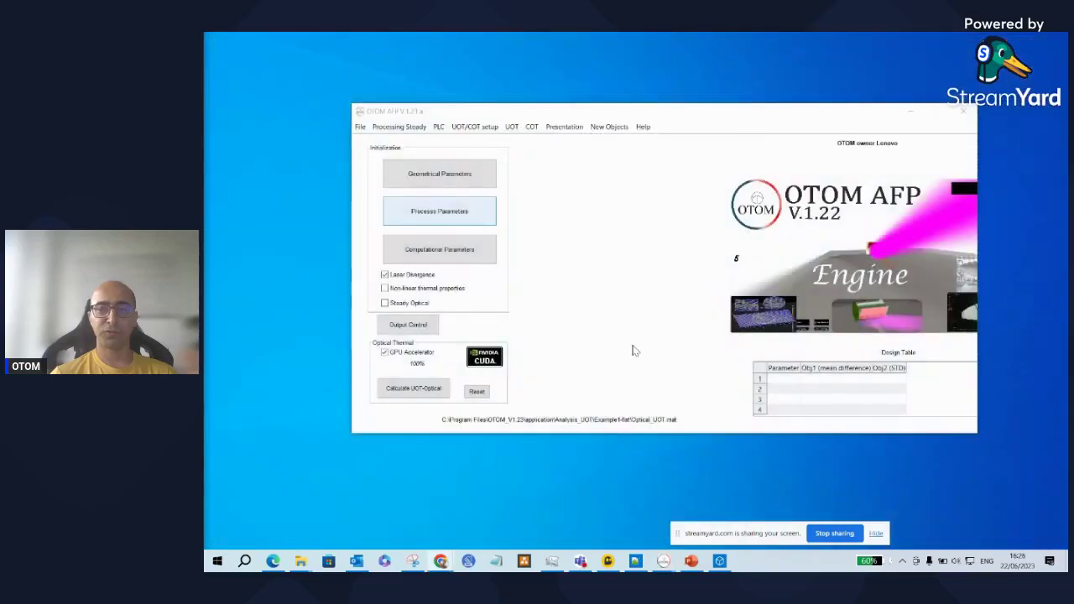
mouse_move(664, 561)
left_click(744, 514)
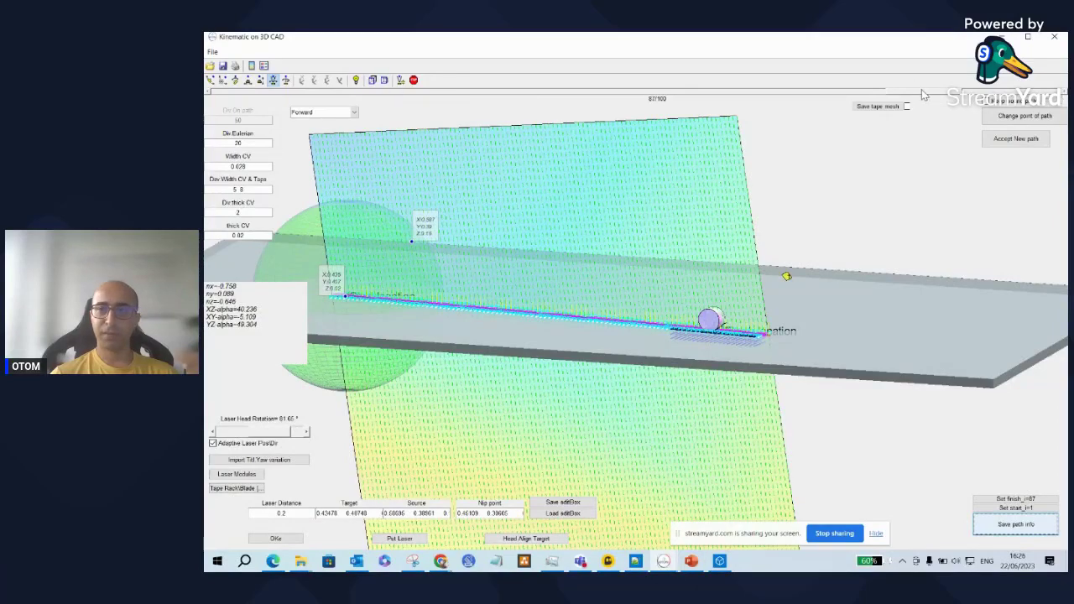
left_click_drag(862, 95, 233, 95)
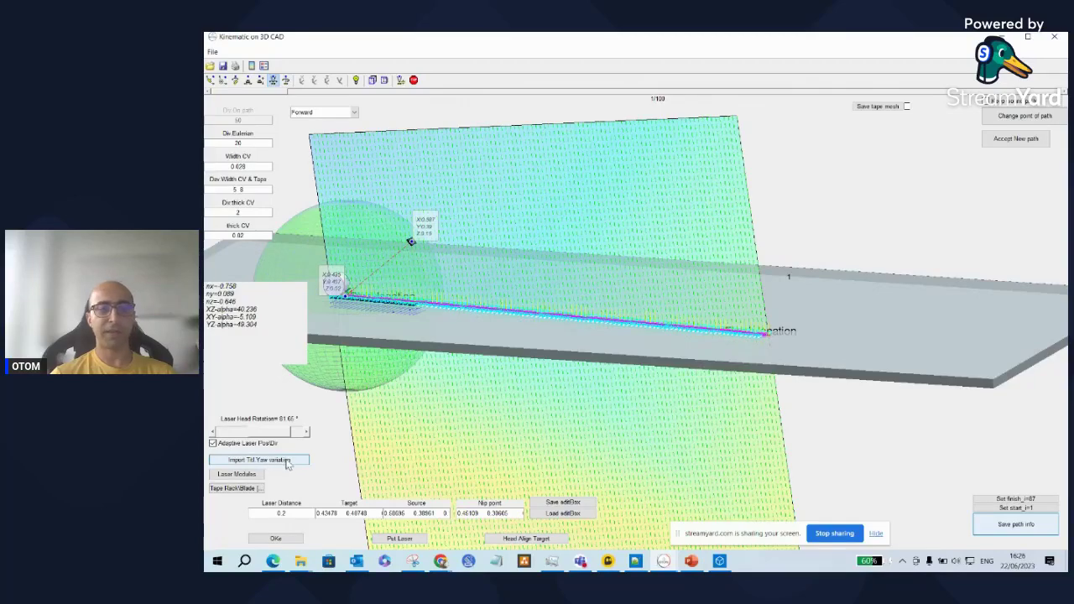
Put the laser at the start location of the path so its tilt and yaw axes are drawn.
left_click(210, 81)
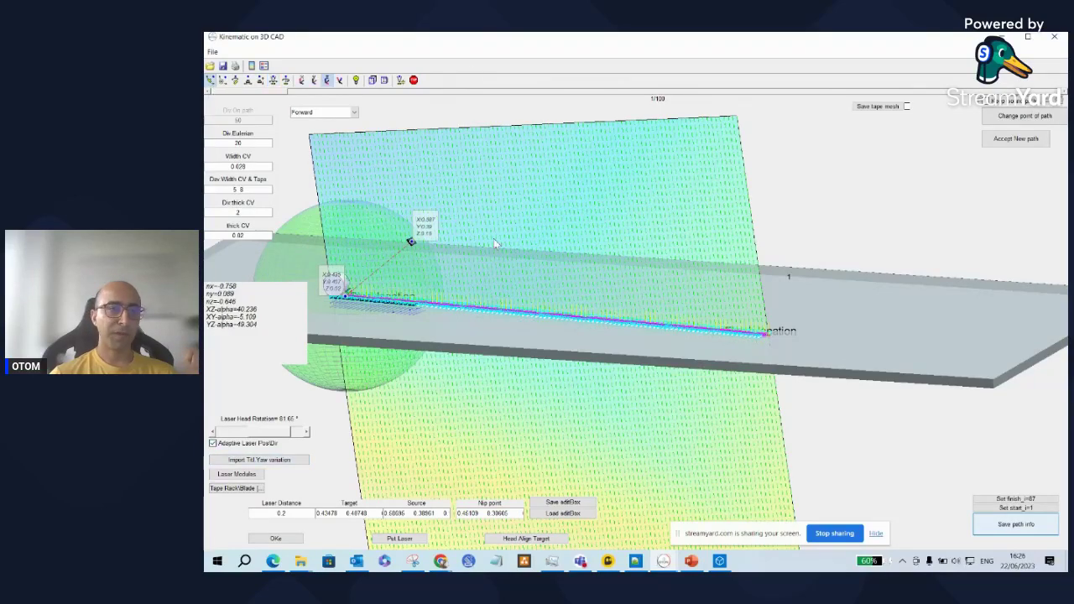
left_click_drag(494, 238, 465, 240)
left_click(274, 80)
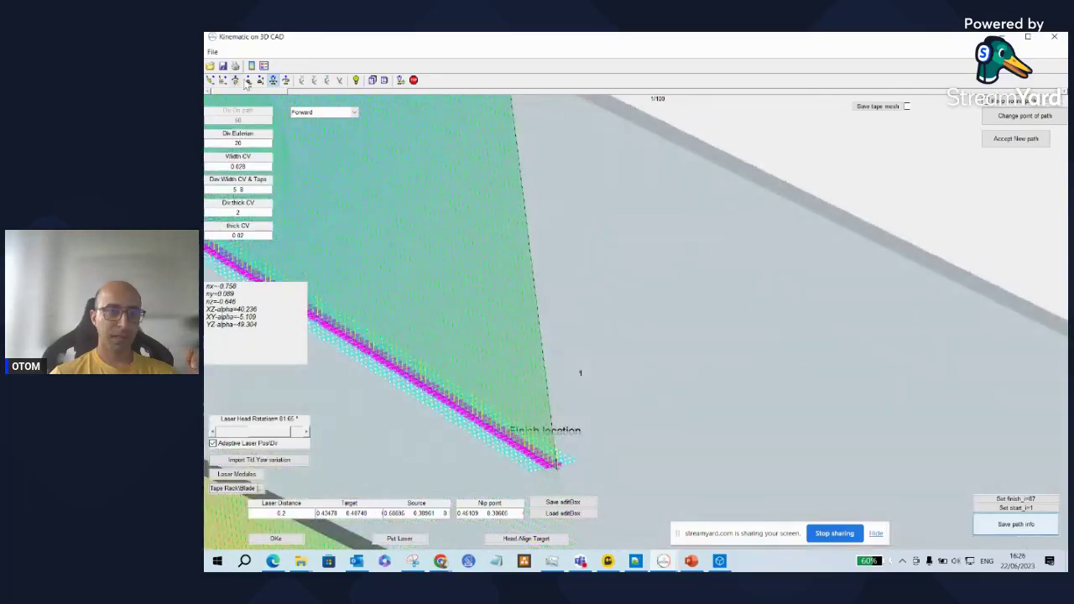
left_click(248, 81)
left_click_drag(522, 222, 964, 368)
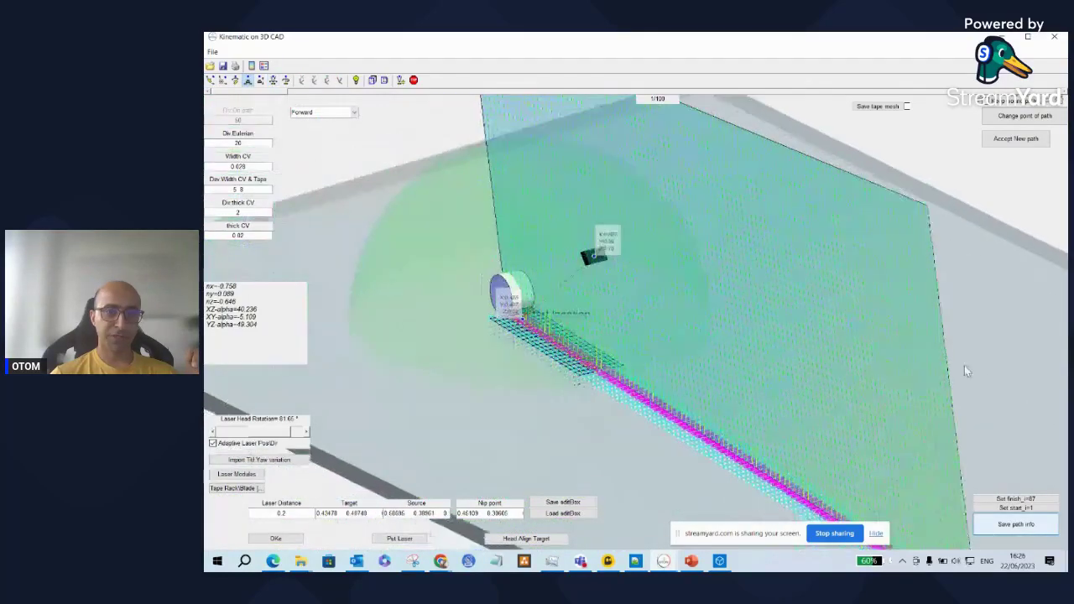
left_click(402, 540)
left_click(591, 265)
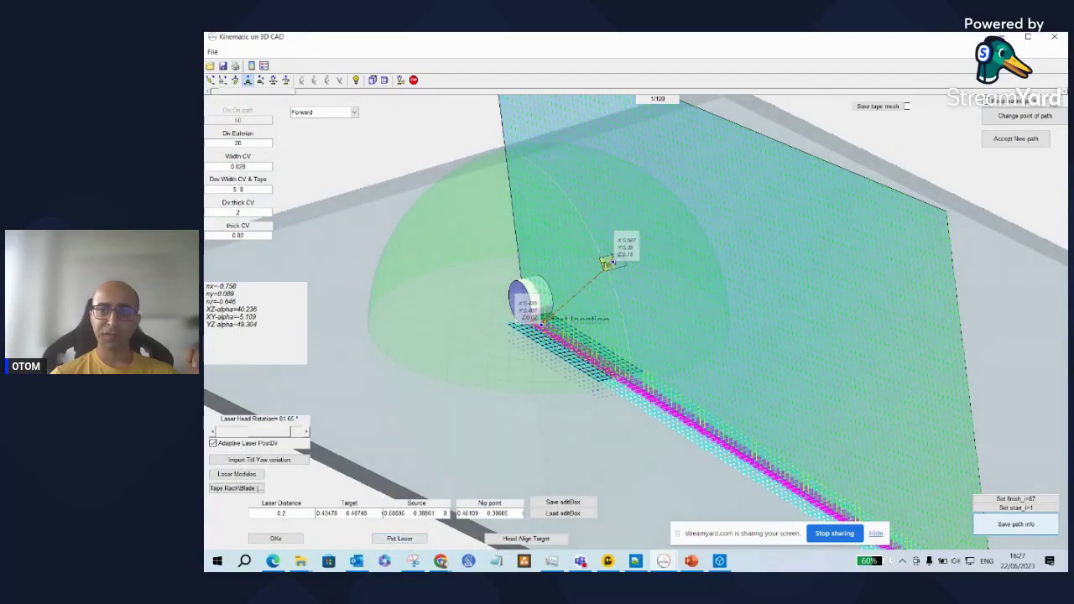
Examine the laser's tilt and yaw axes relative to the roller and plate, up close and from the side.
left_click(273, 80)
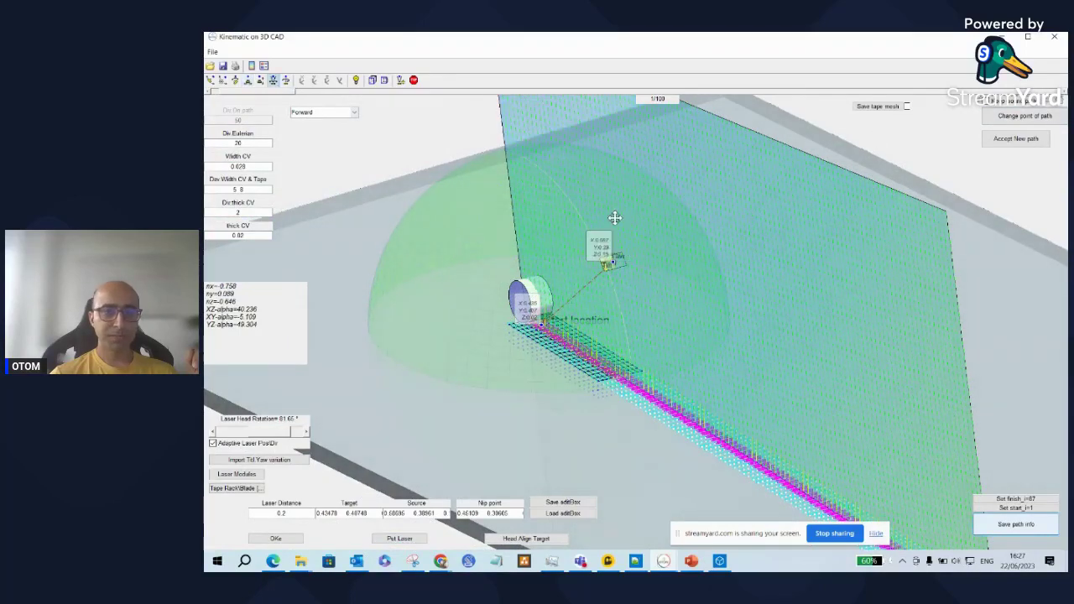
left_click_drag(606, 214, 613, 203)
scroll(611, 203, "up", 3)
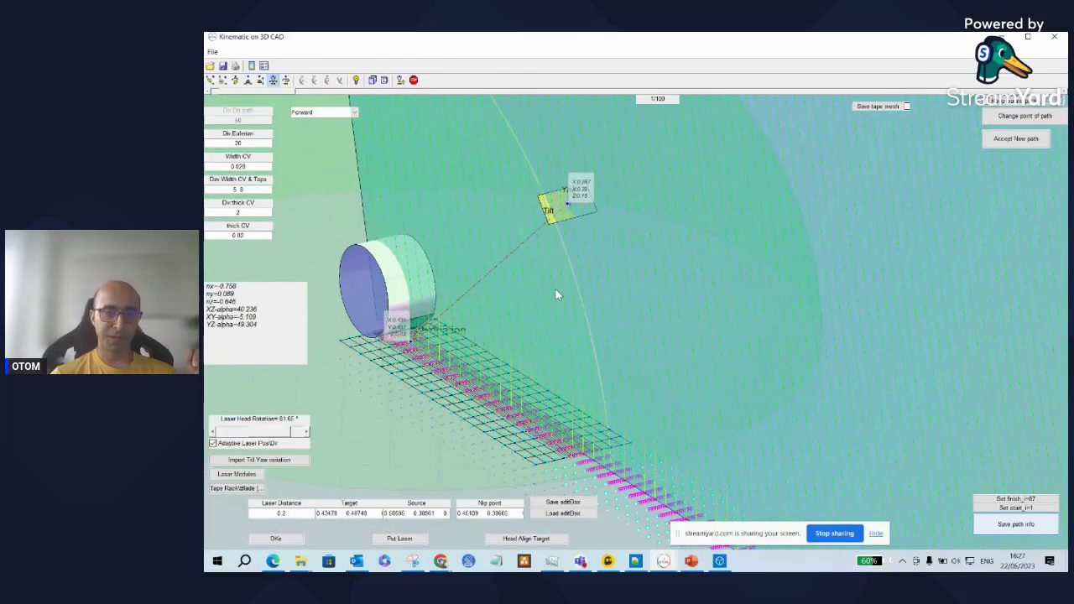
scroll(573, 209, "down", 5)
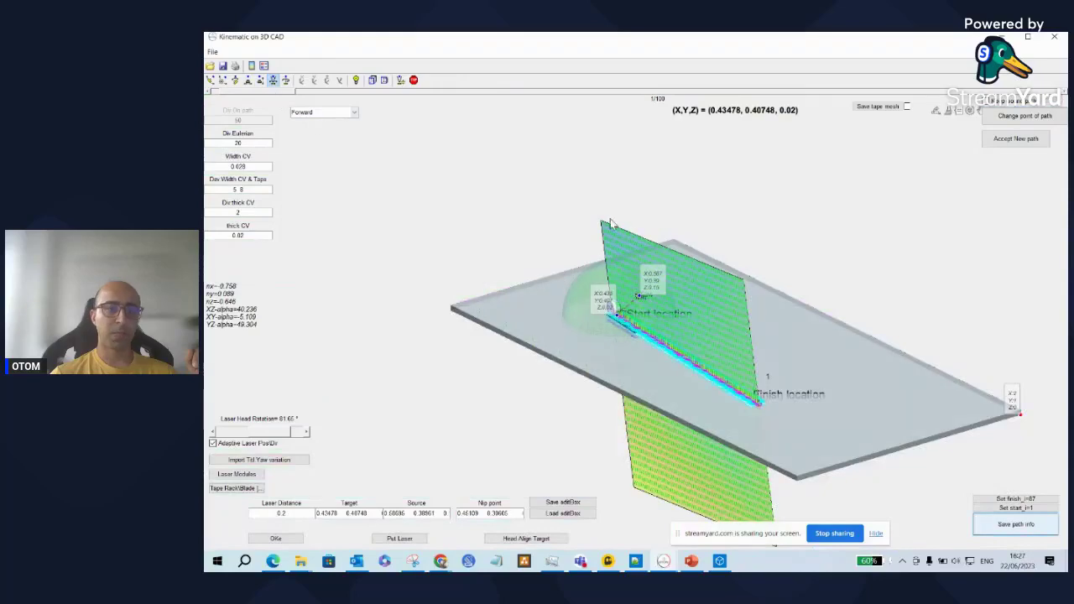
left_click(209, 79)
left_click_drag(571, 290, 585, 311)
left_click(272, 80)
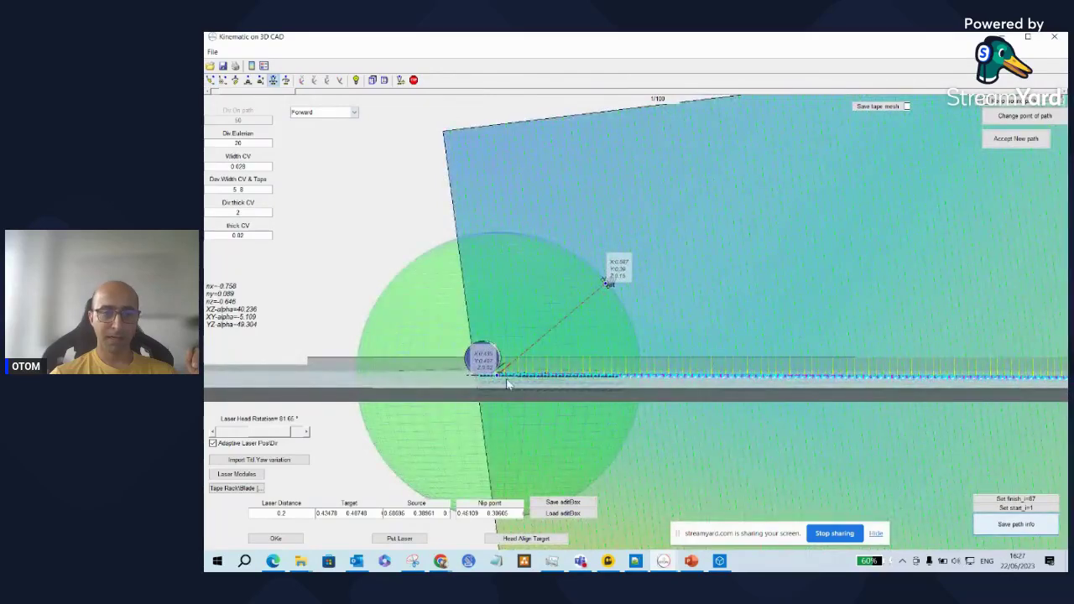
Start importing the tilt and yaw variation, open the tilt-yaw workbook in Excel from the file selection, and examine columns A and B.
left_click(270, 461)
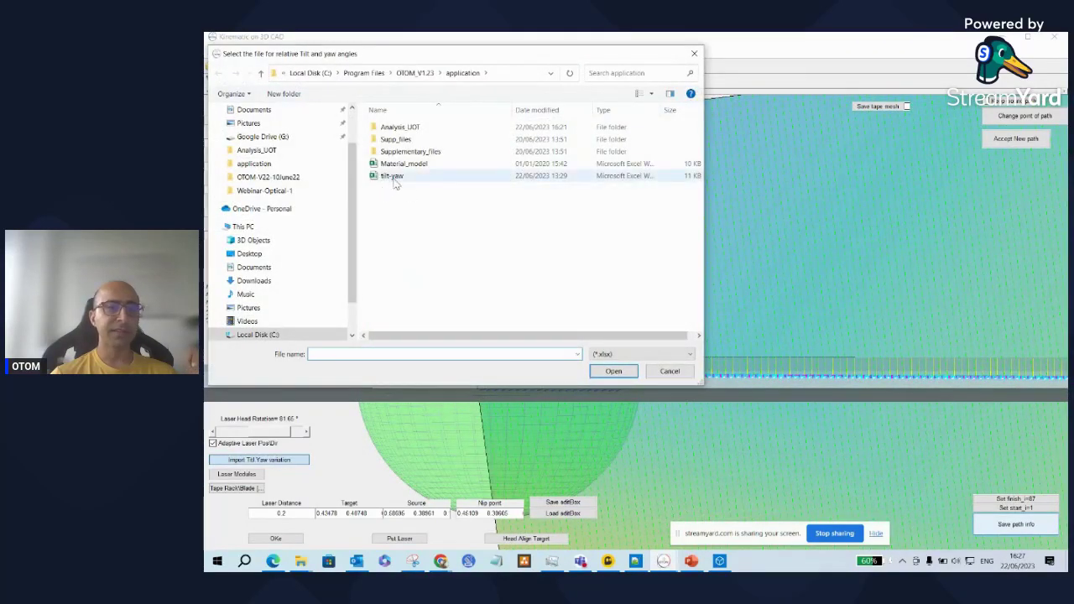
left_click(392, 176)
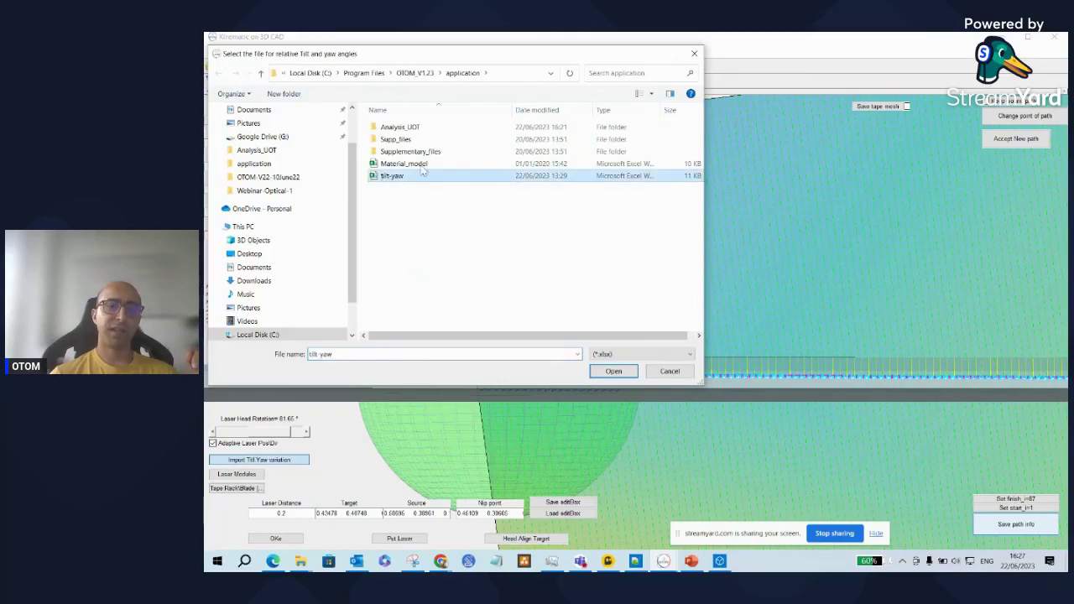
right_click(411, 183)
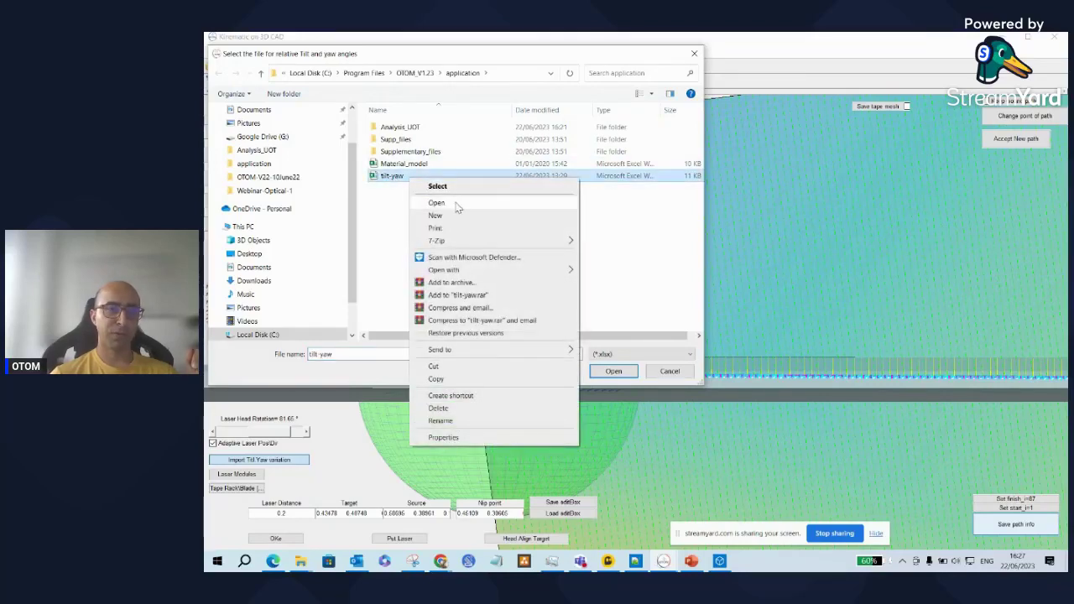
left_click(457, 204)
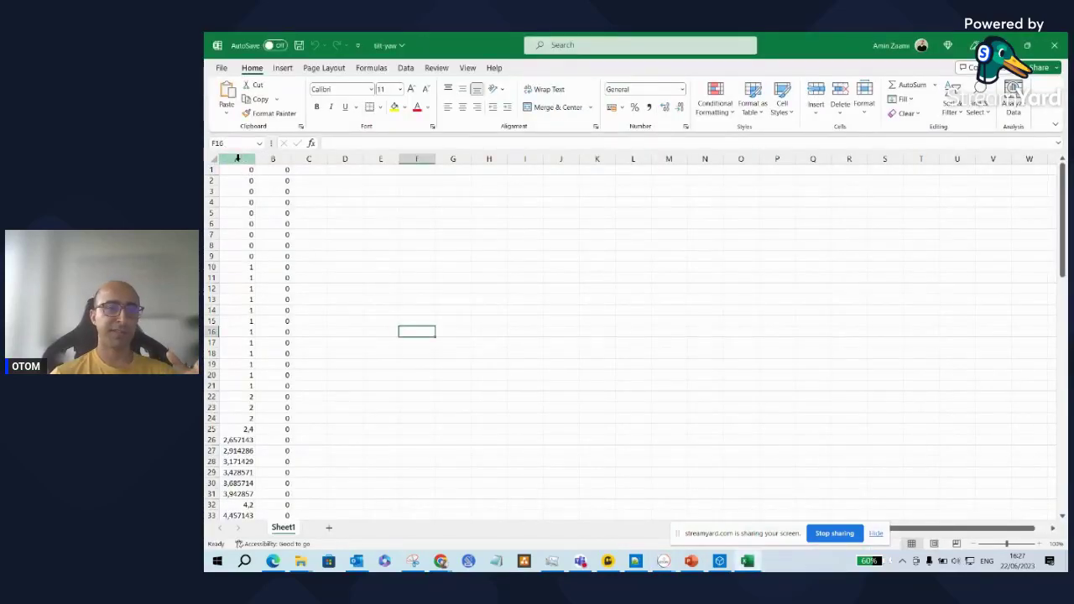
left_click(252, 159)
left_click(265, 159)
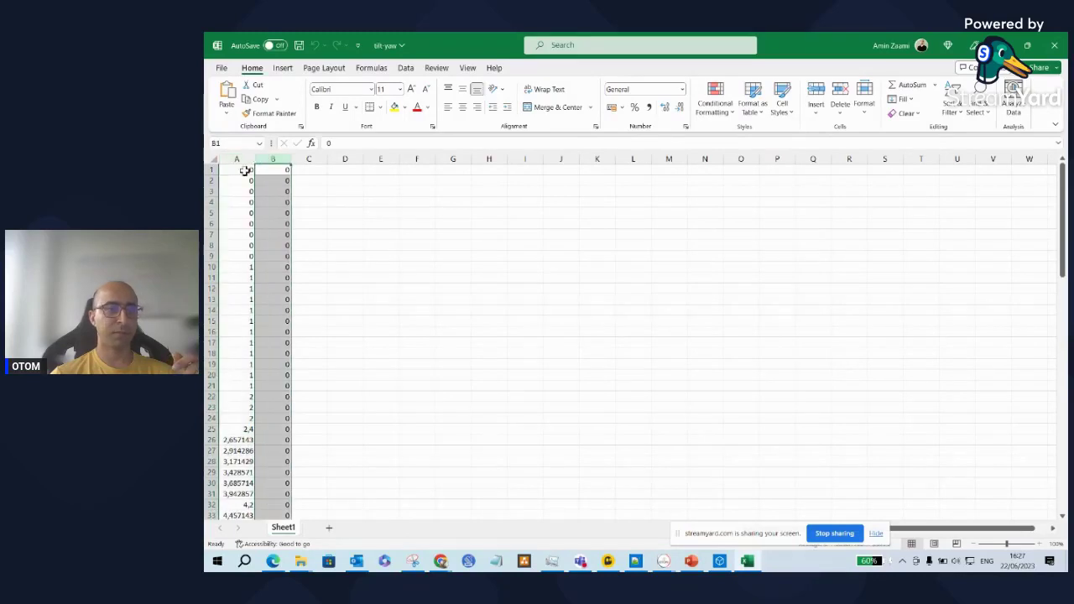
Examine the tilt and yaw values down to row 100 of the workbook, and close Excel to return to the file selection.
scroll(240, 253, "down", 20)
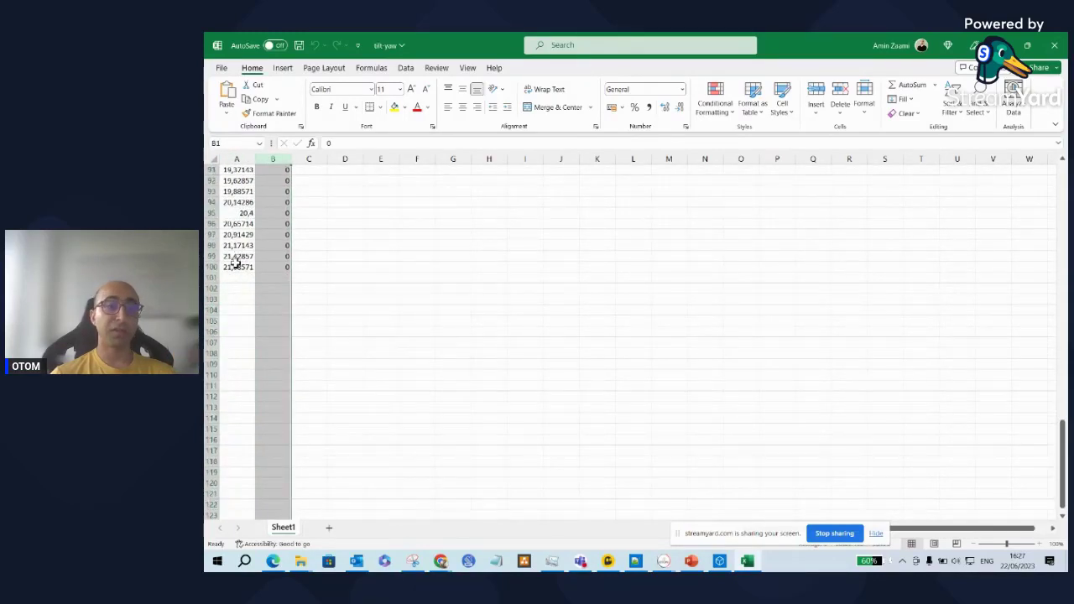
left_click(237, 265)
scroll(284, 270, "up", 20)
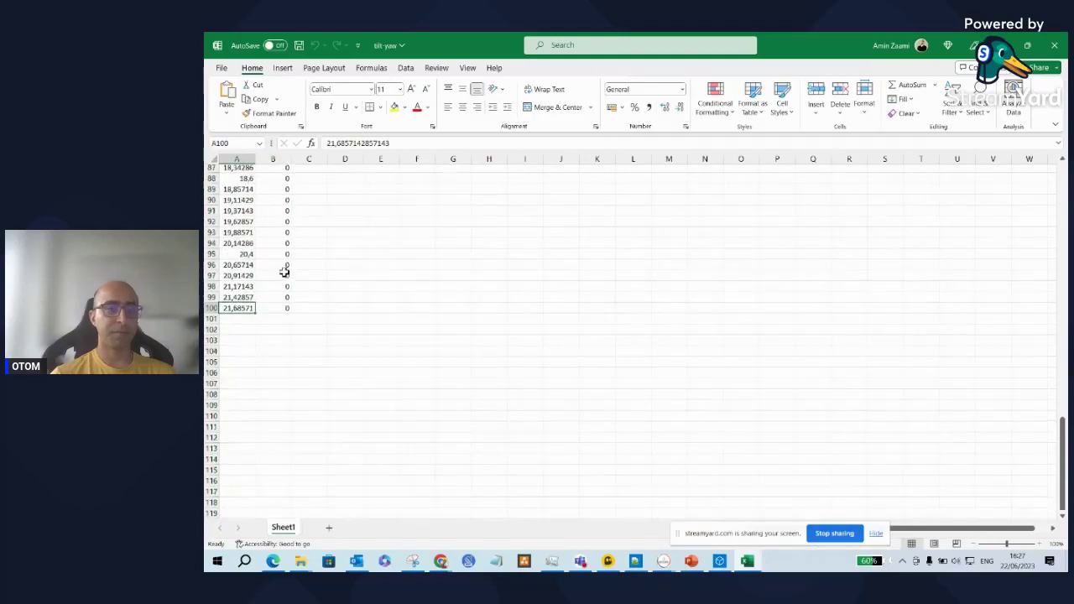
left_click(1055, 44)
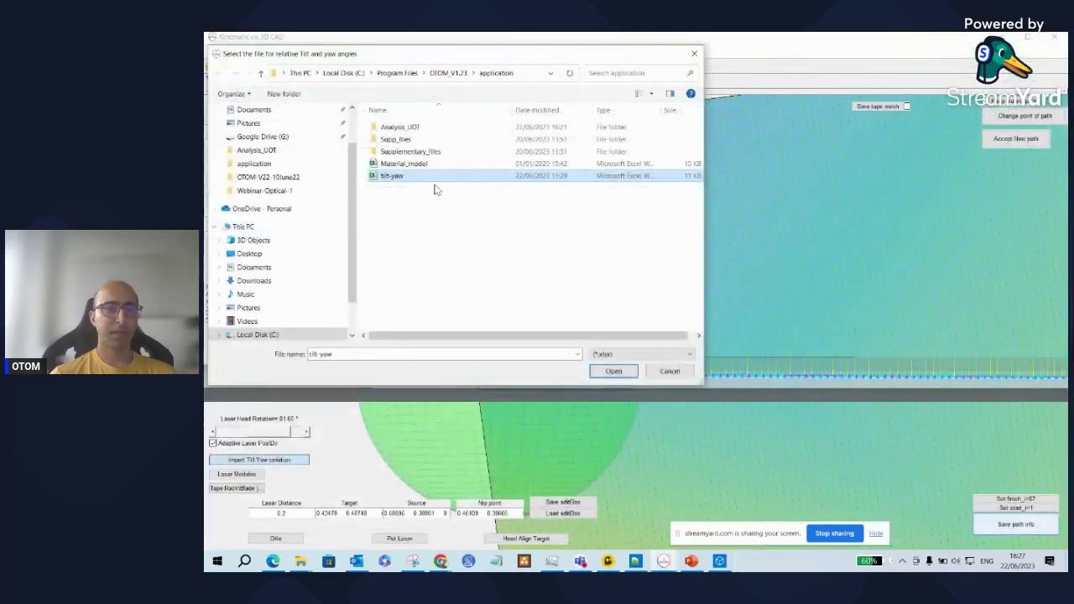
Import the tilt-yaw file as the tilt and yaw variation, set the tilt in row 9 to 0.5, and close the table.
left_click(614, 371)
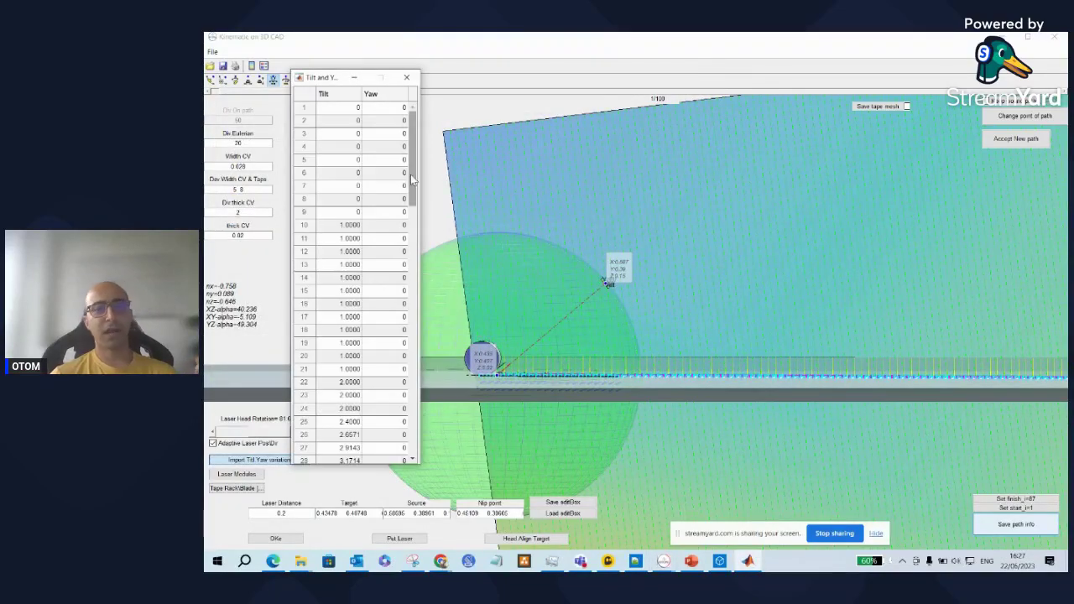
left_click_drag(412, 117, 413, 252)
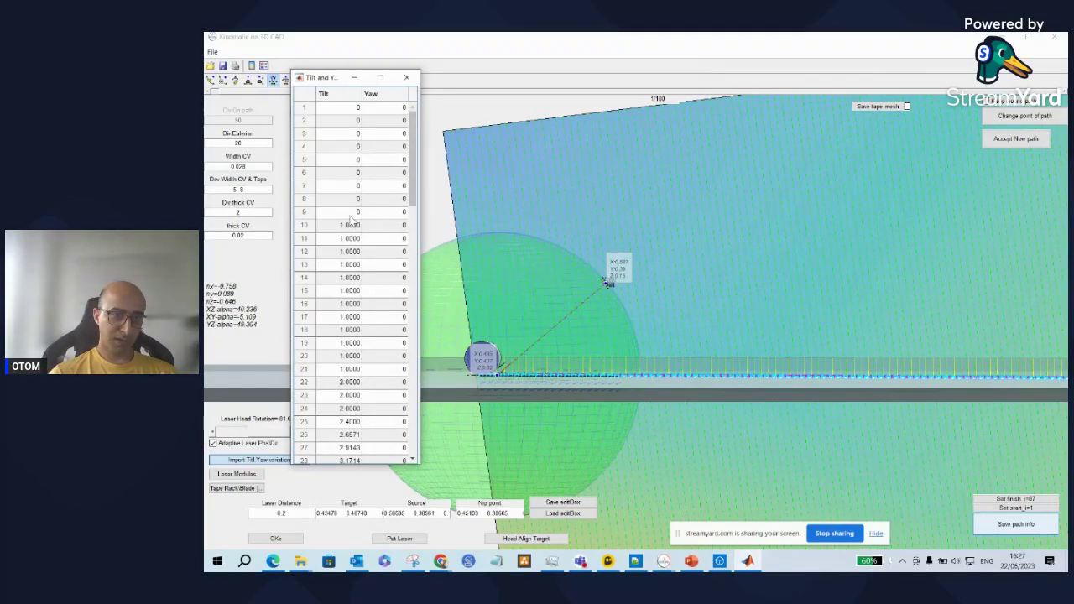
double_click(352, 213)
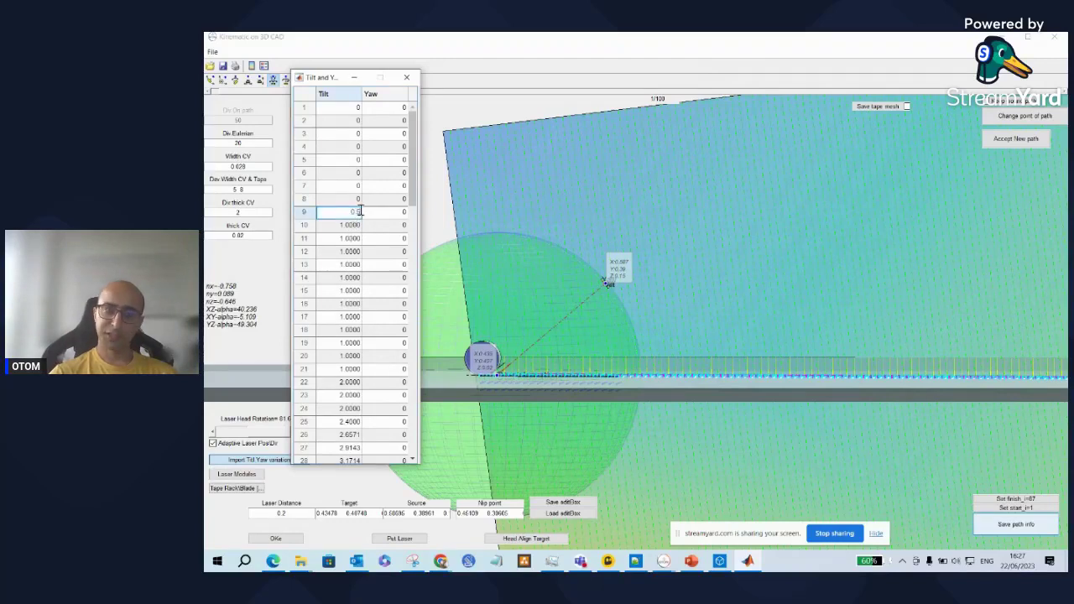
key("Return")
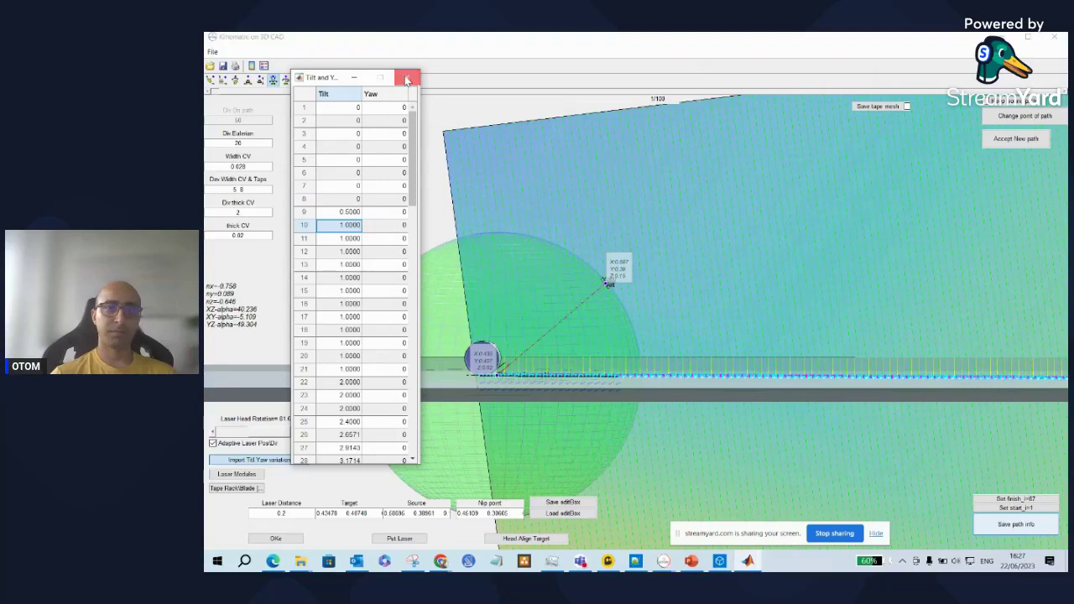
left_click(406, 78)
Move the head from the start to near the end of the path to check the laser's varying tilt.
left_click(354, 238)
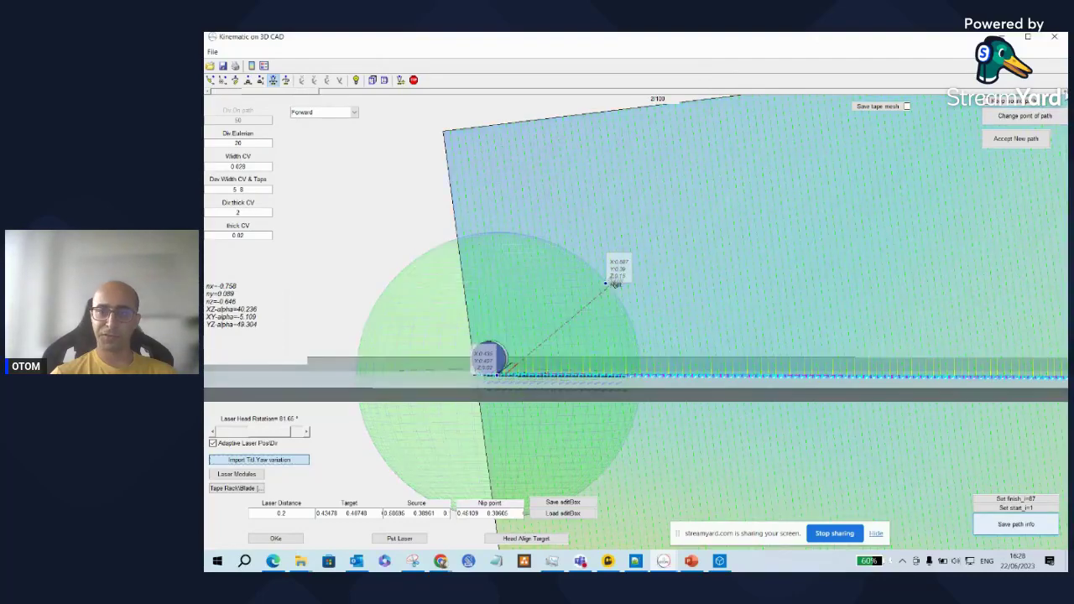
left_click_drag(343, 89, 976, 96)
scroll(356, 166, "down", 4)
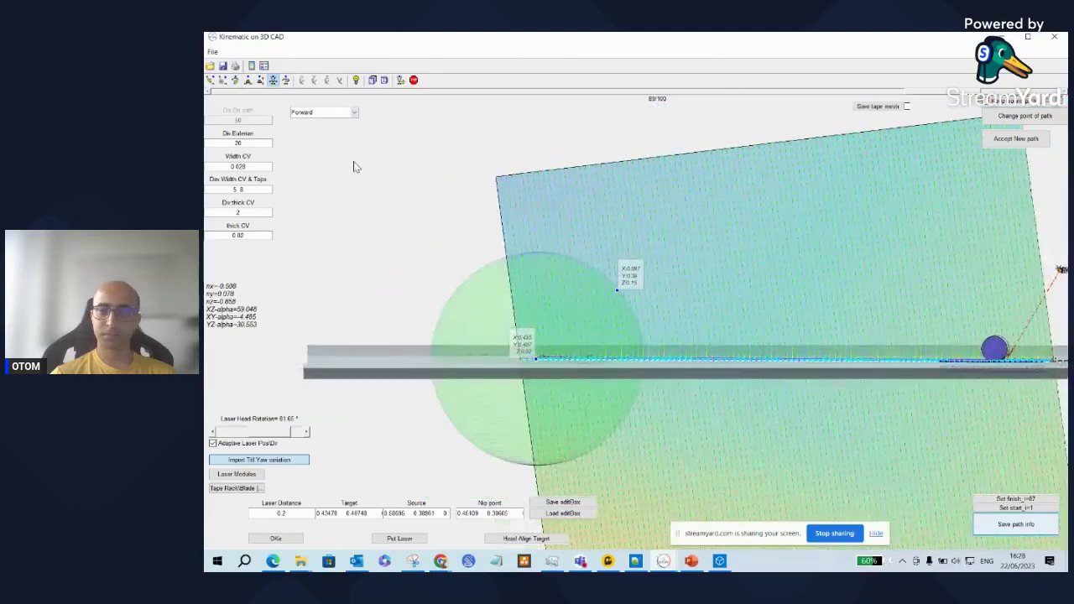
Move the laser head to path position 1 of 100 and adjust the laser head rotation to 80.64°.
left_click(247, 80)
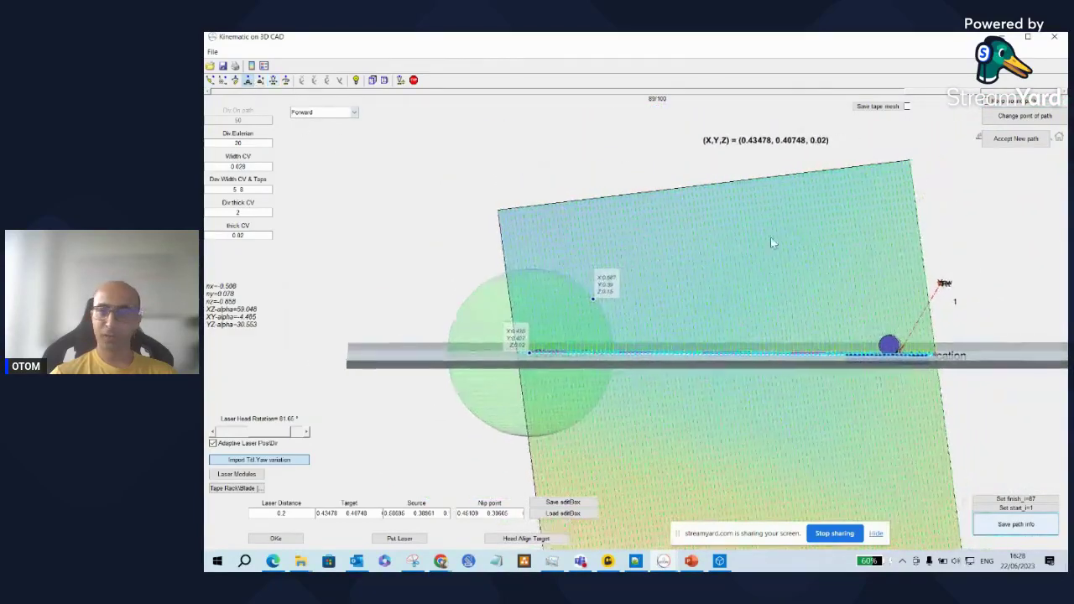
left_click_drag(443, 93, 998, 103)
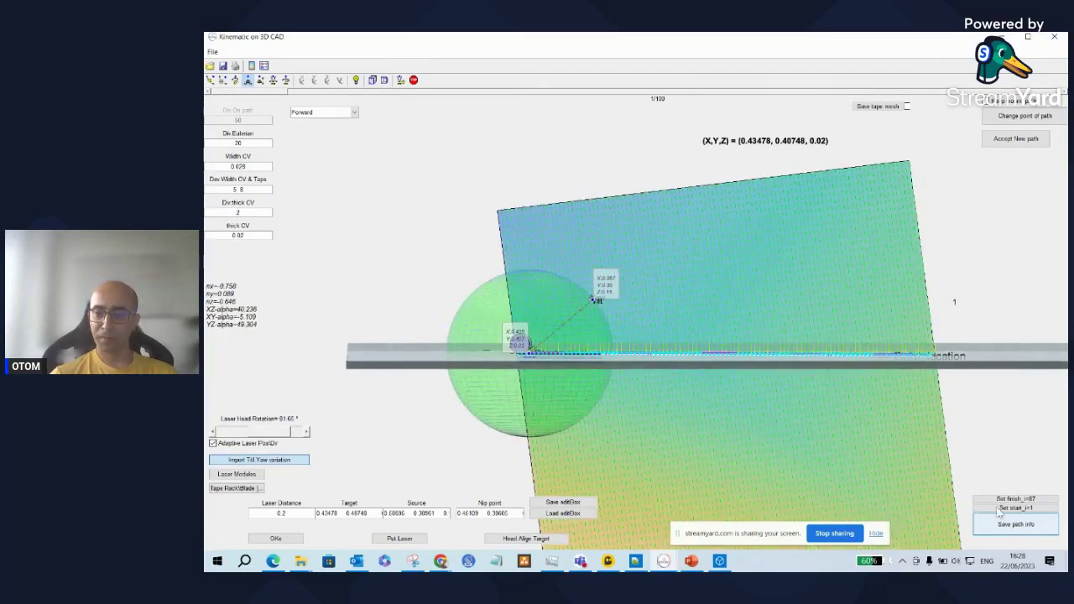
left_click(308, 432)
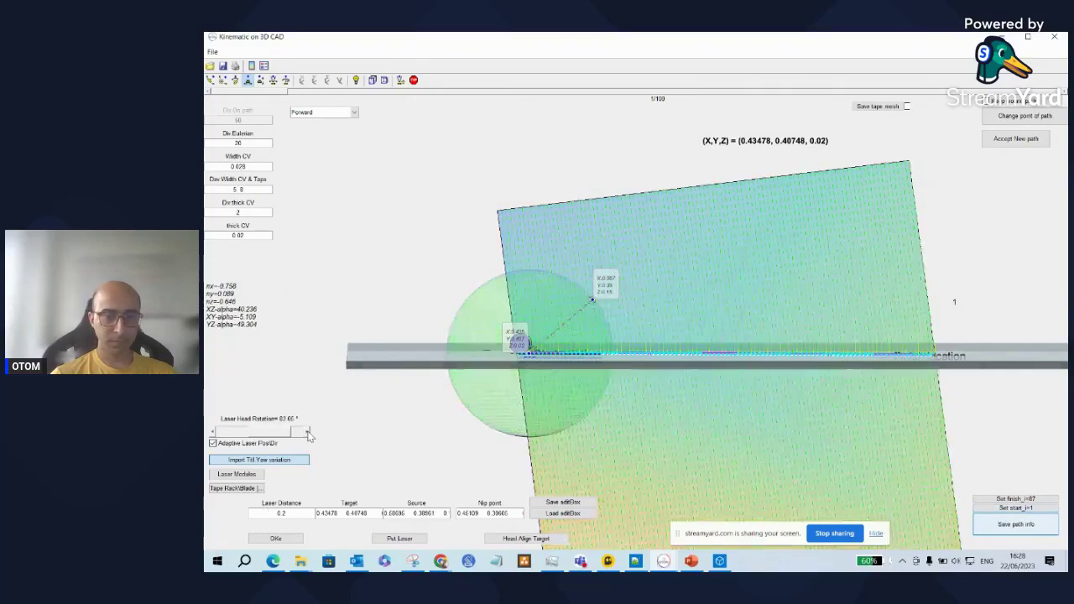
left_click(213, 442)
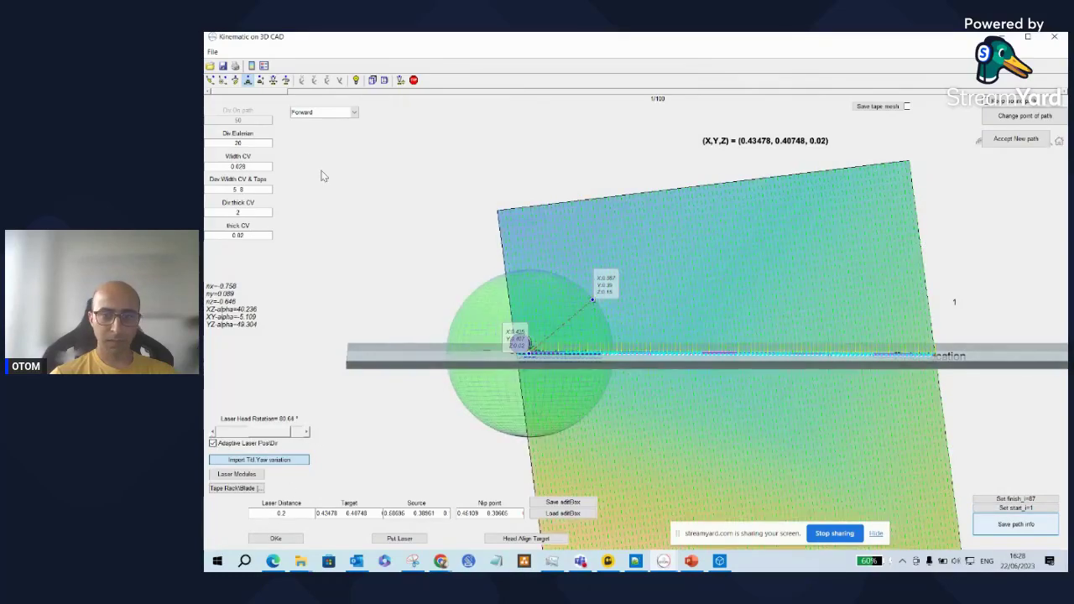
Set the path's start at position 1 and its finish at position 98.
left_click(327, 79)
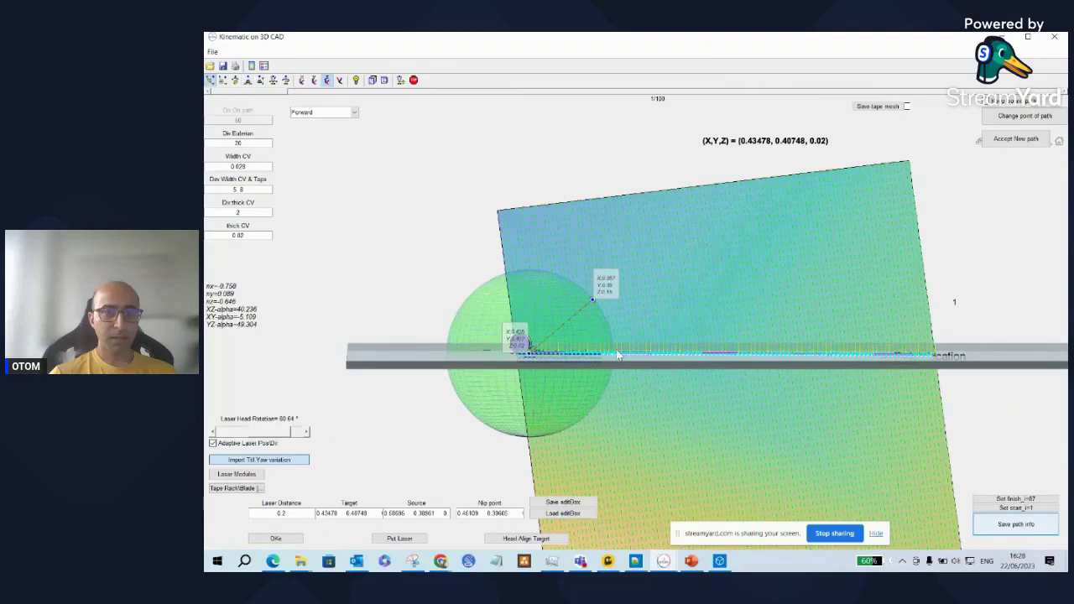
left_click_drag(584, 329, 618, 359)
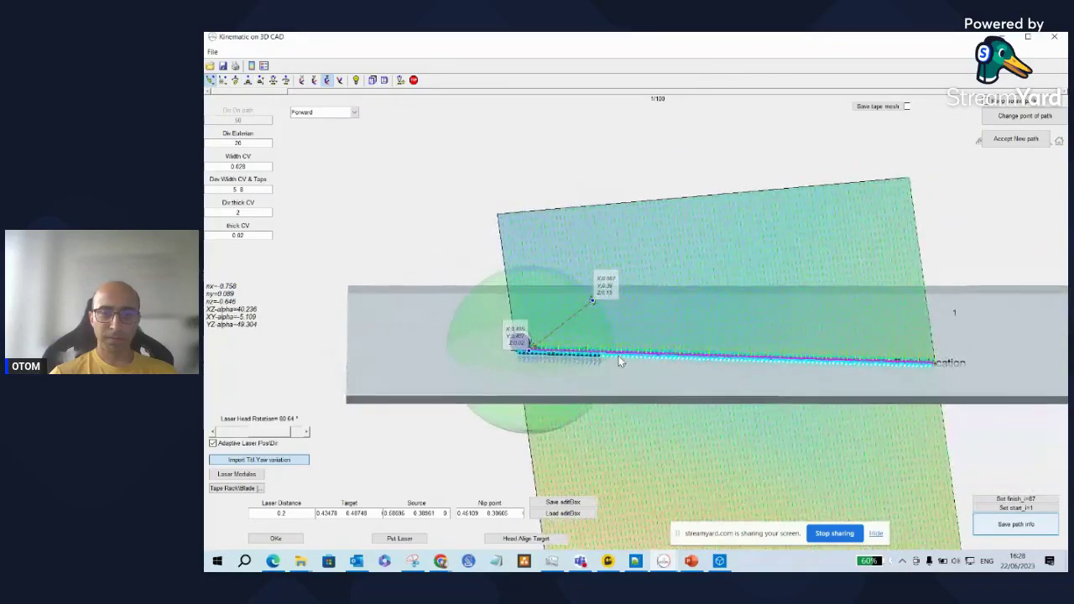
left_click(1017, 507)
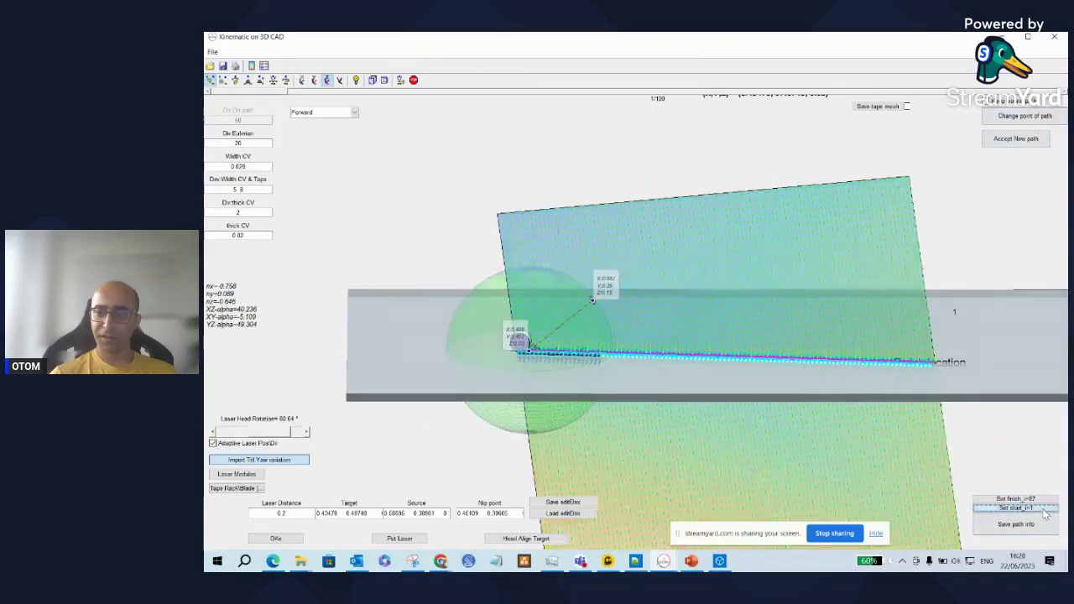
left_click(266, 92)
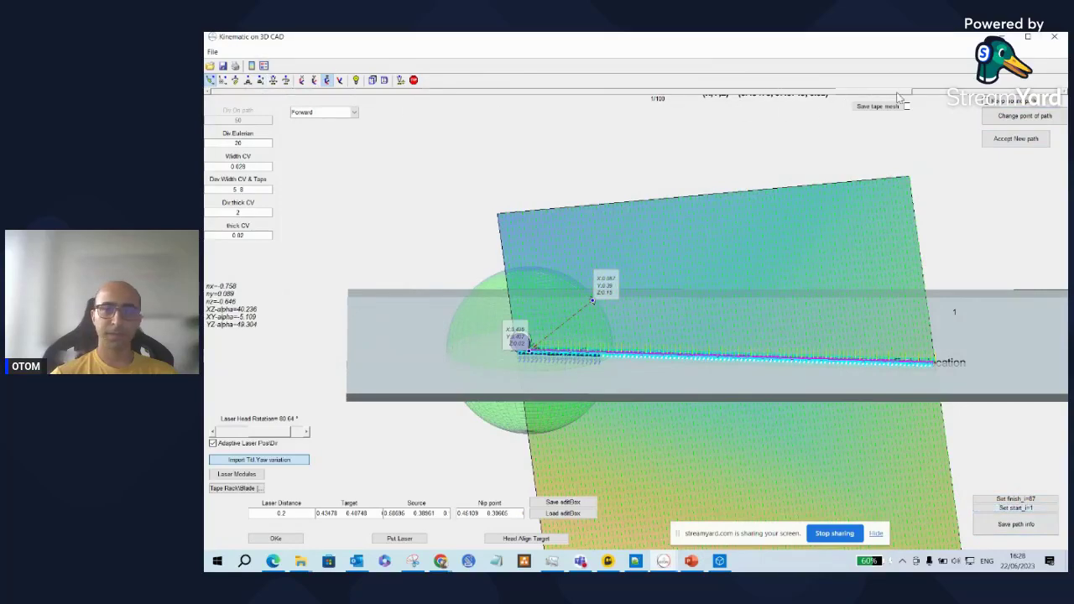
left_click_drag(1026, 86, 1045, 89)
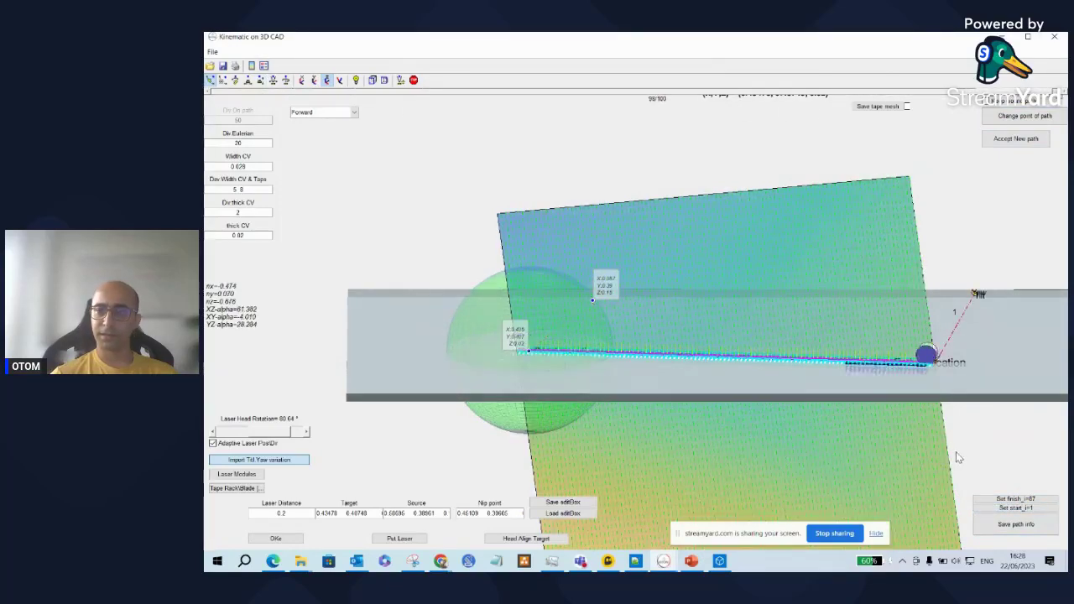
left_click(1022, 499)
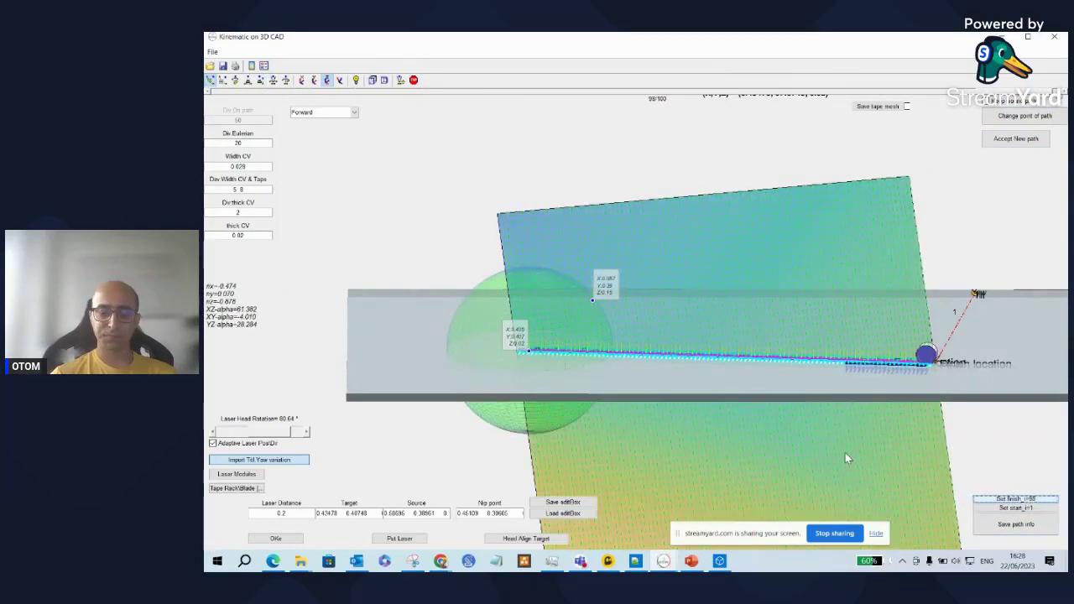
Save the path info as job analysis Example1-flat-tilt, keeping the suggested kinematic file name Kinematic_UOT and tape mesh address.
left_click(1019, 533)
type("Example6")
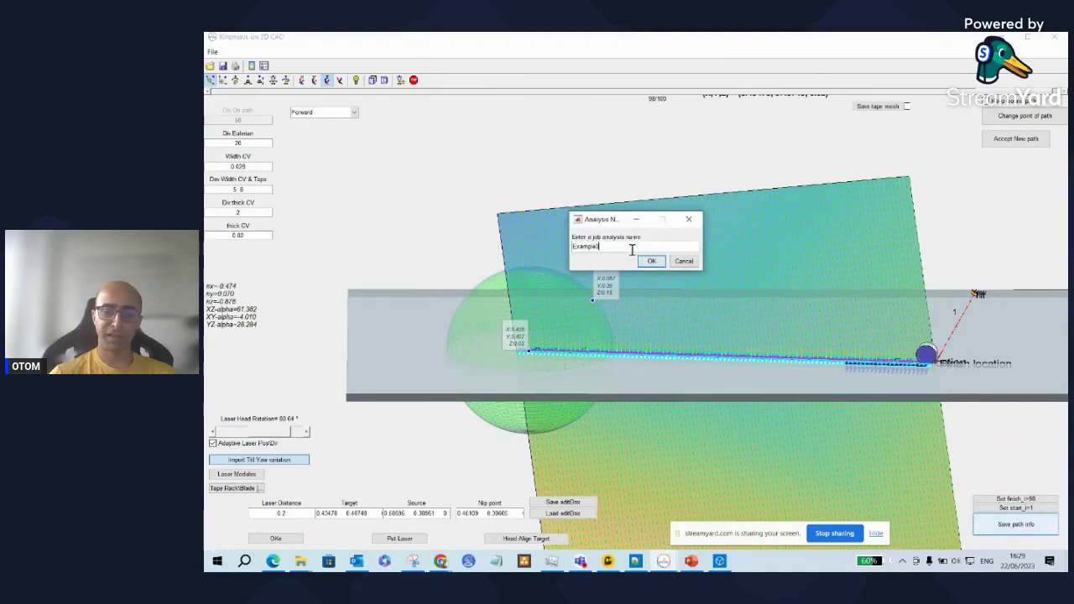
type("-flat")
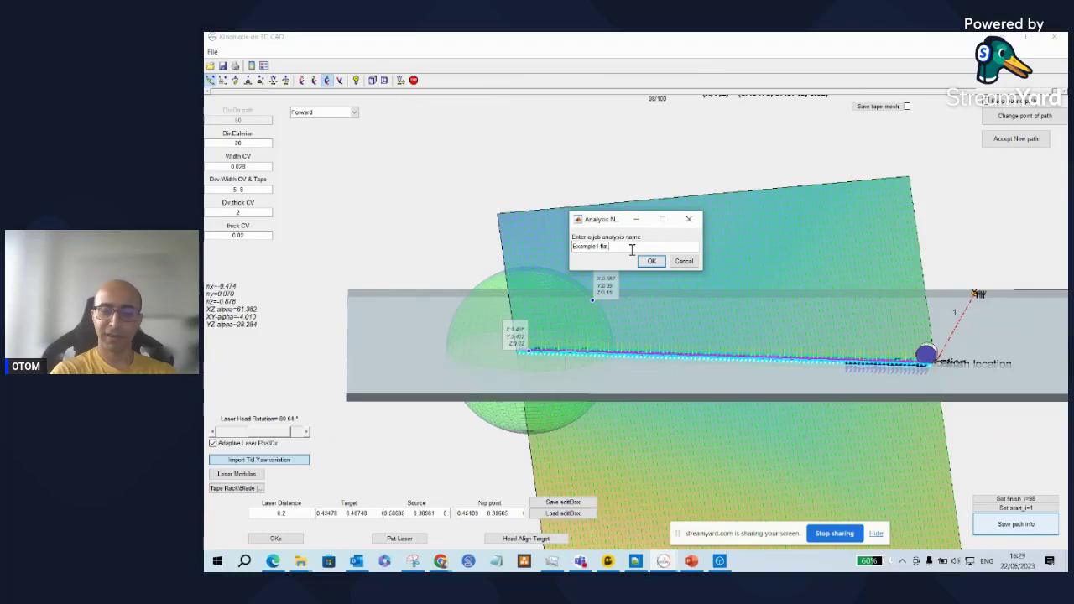
type("-")
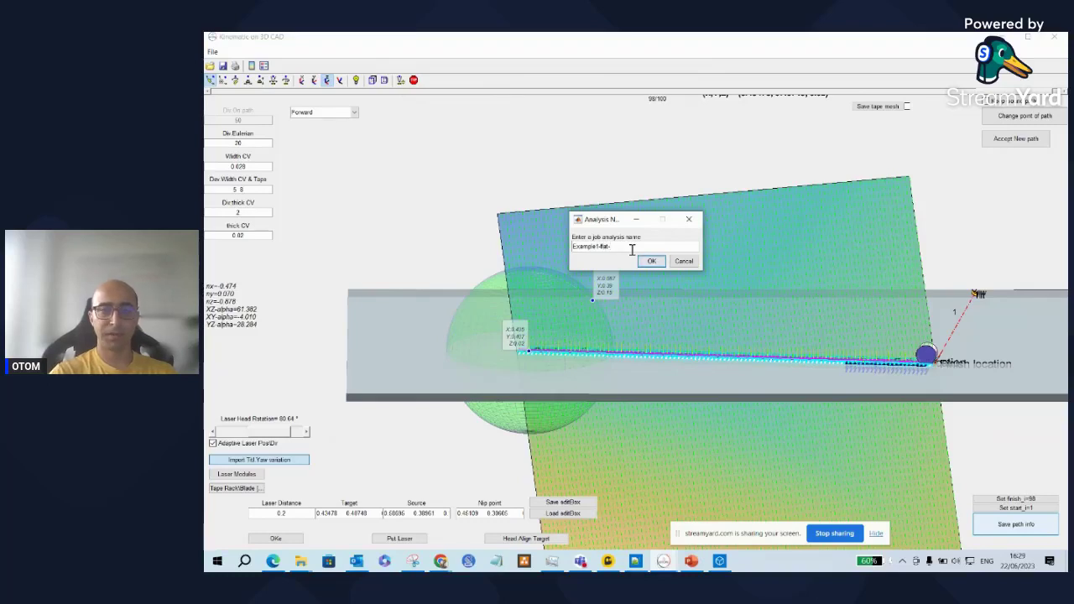
type("tilt")
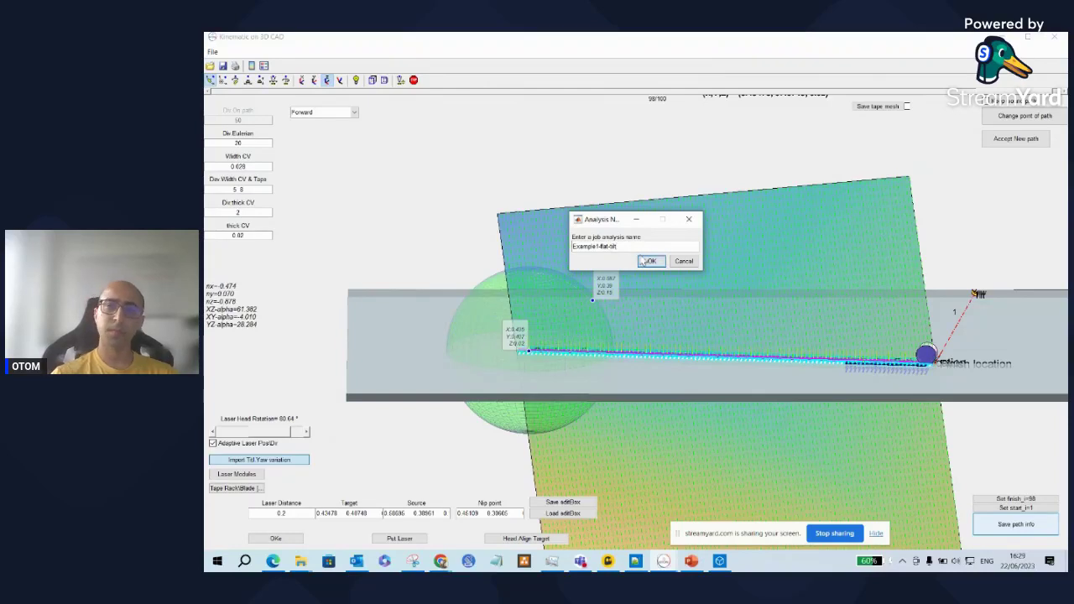
left_click(651, 260)
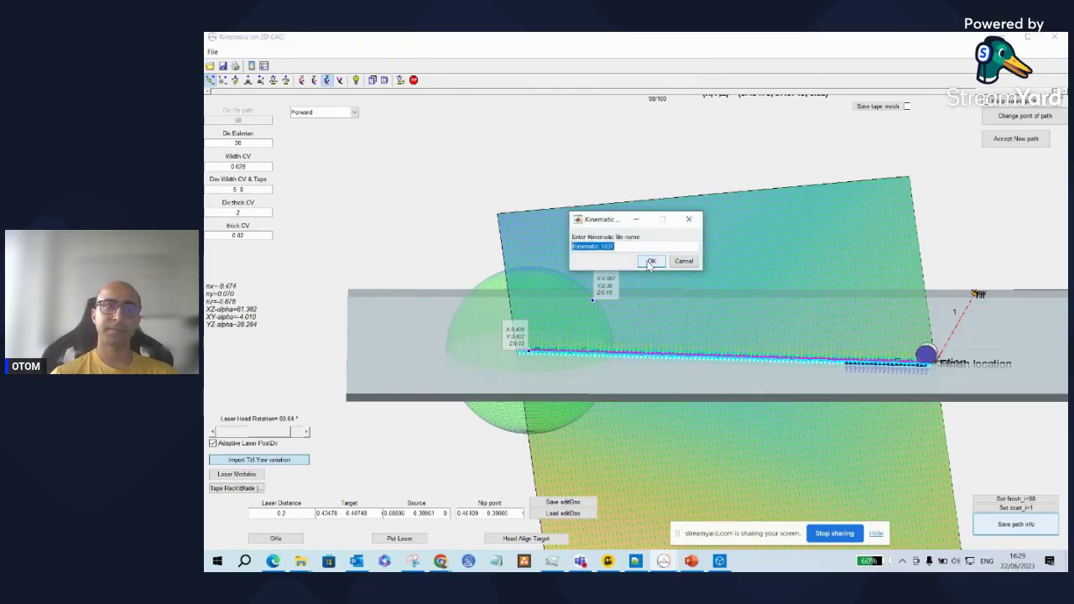
left_click(653, 260)
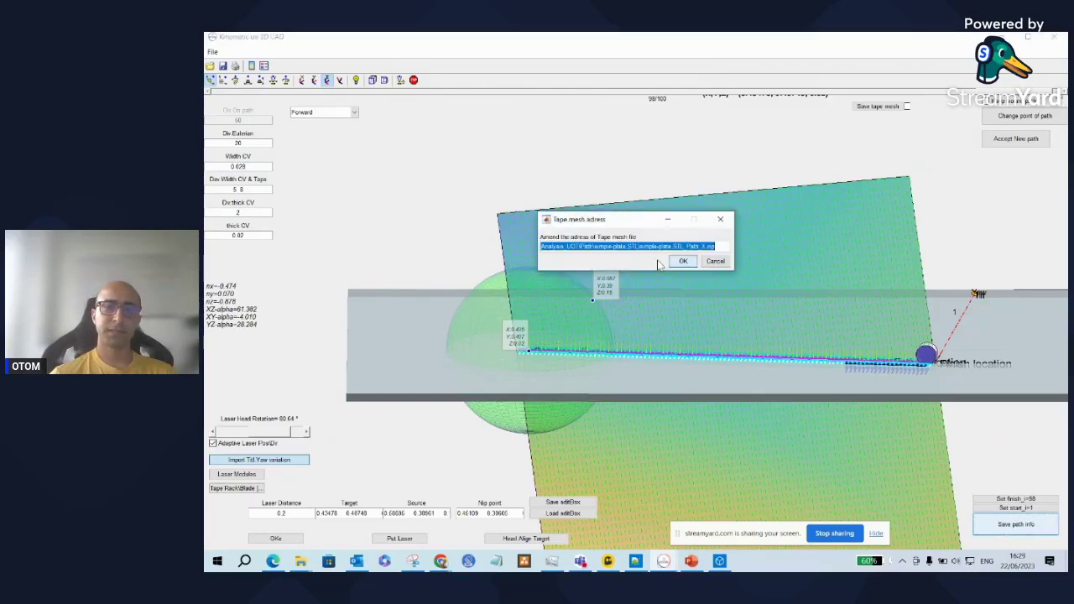
left_click(681, 262)
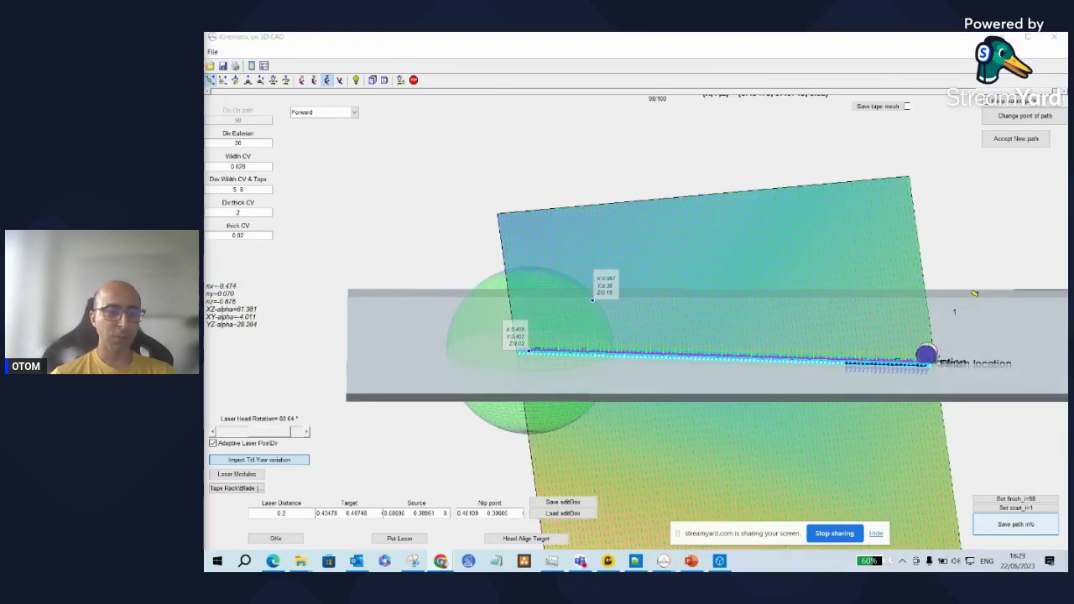
Switch to File Explorer and check the Example1-flat-tilt folder in Analysis_UOT for the saved kinematic file.
mouse_move(300, 561)
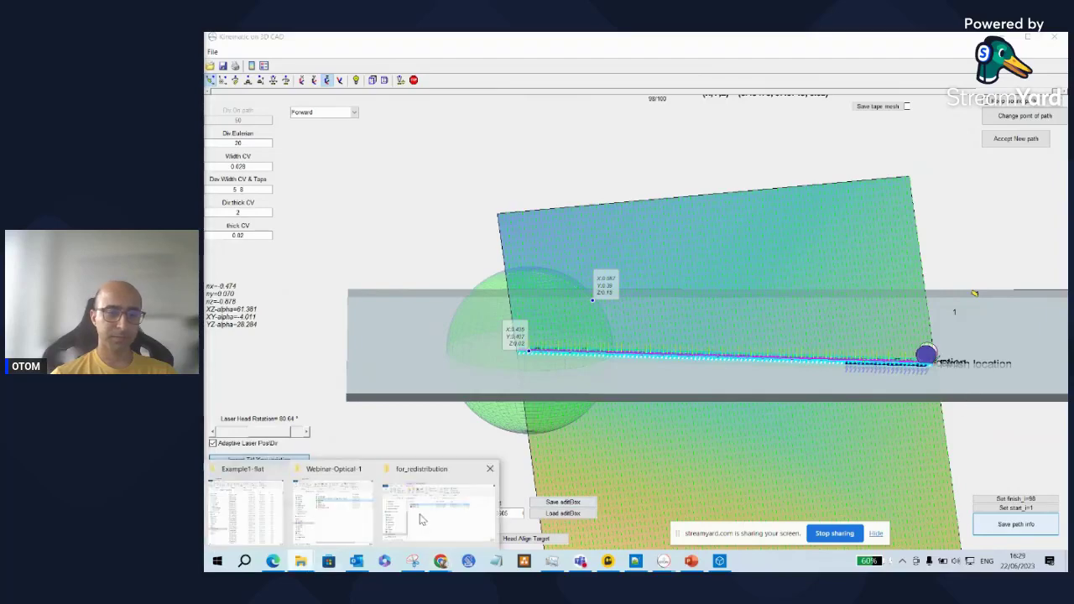
mouse_move(404, 514)
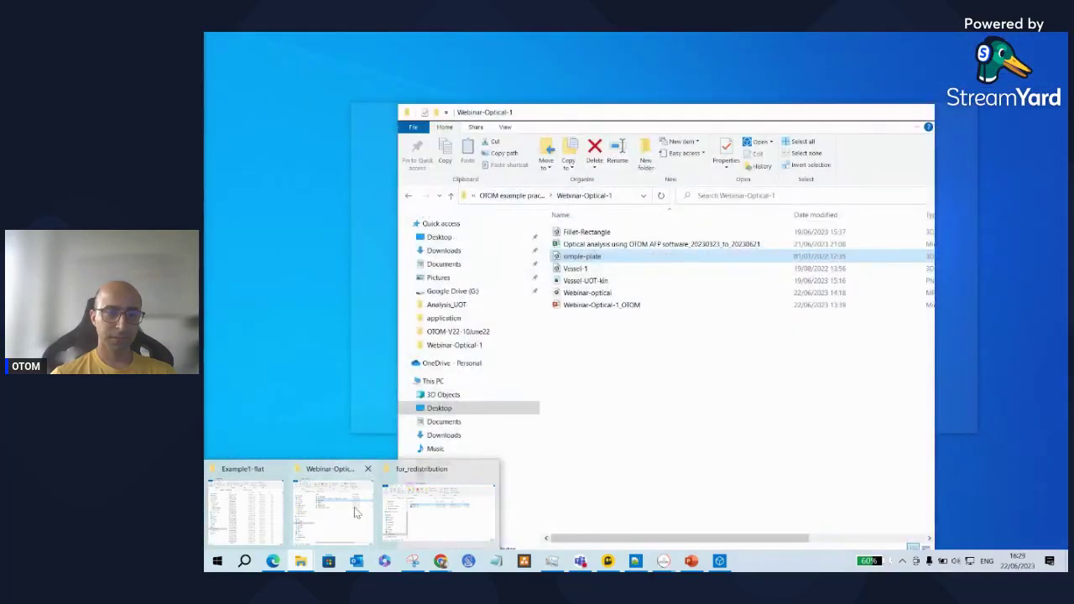
left_click(245, 508)
left_click(578, 182)
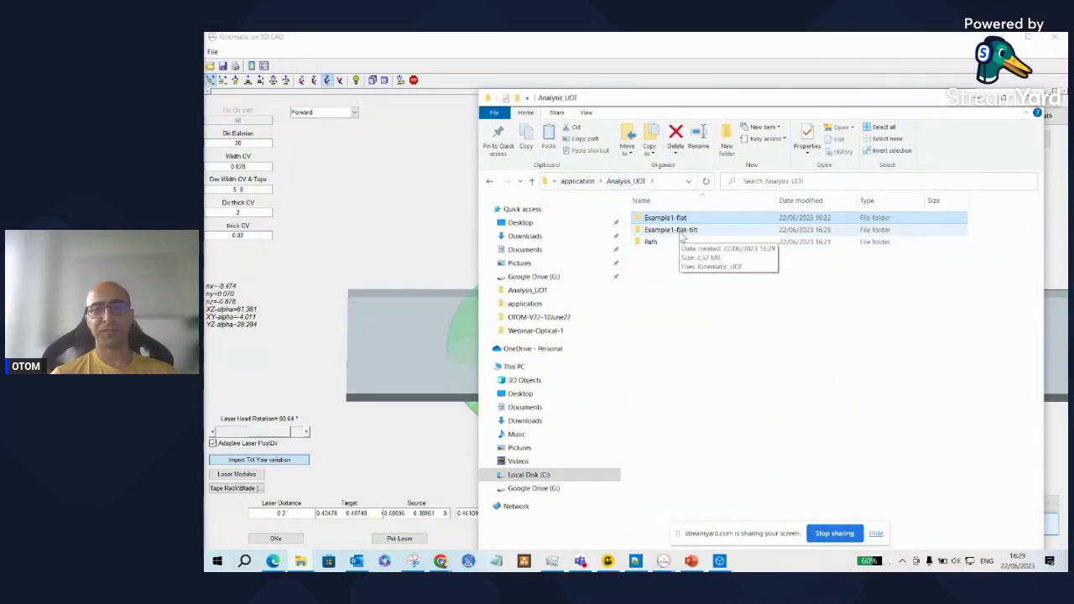
left_click(810, 231)
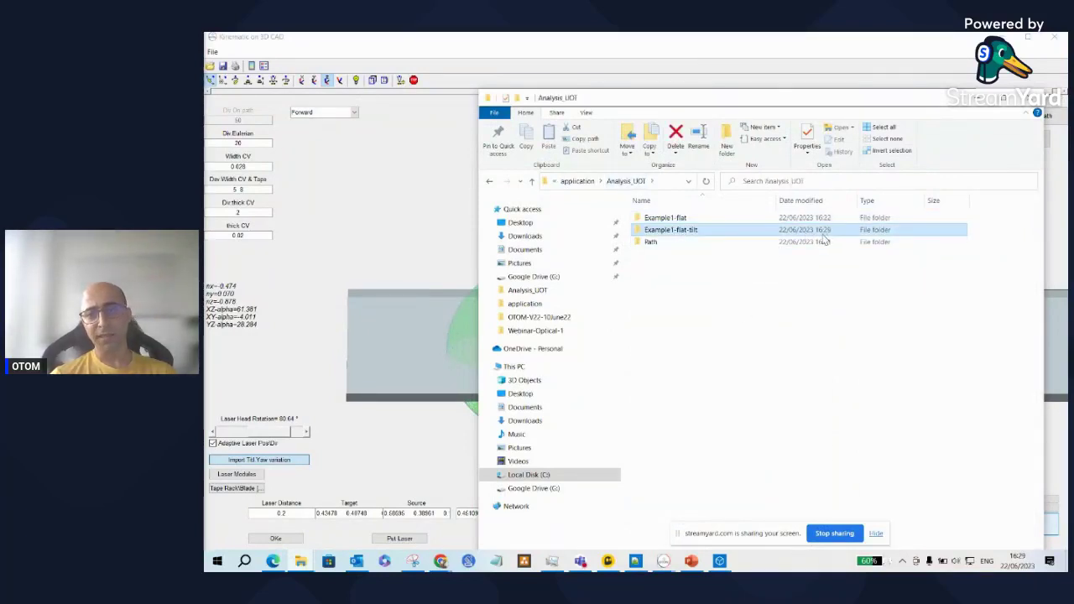
double_click(785, 231)
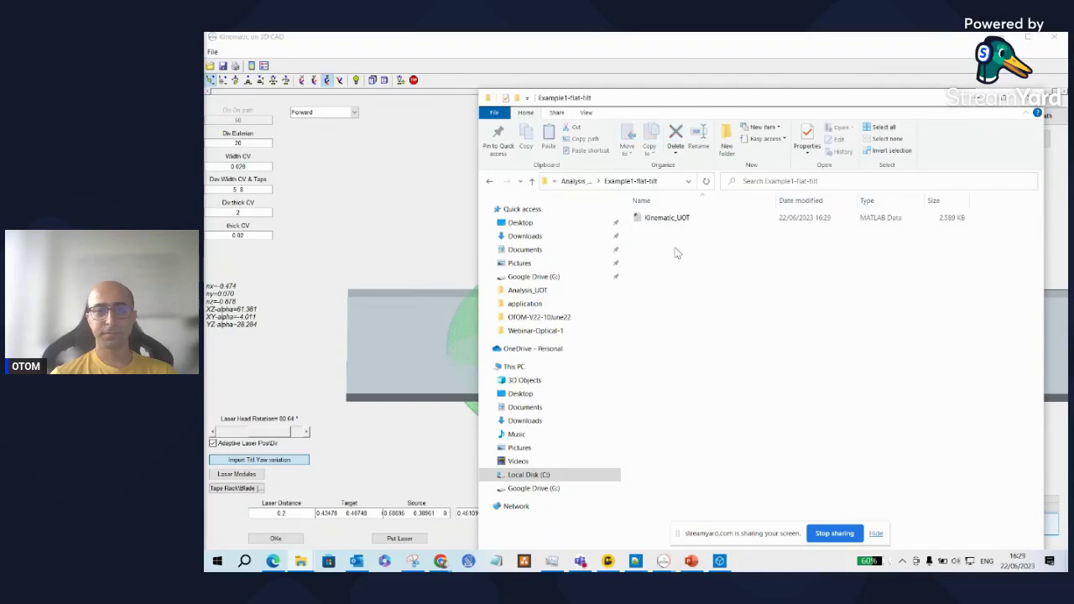
left_click(978, 98)
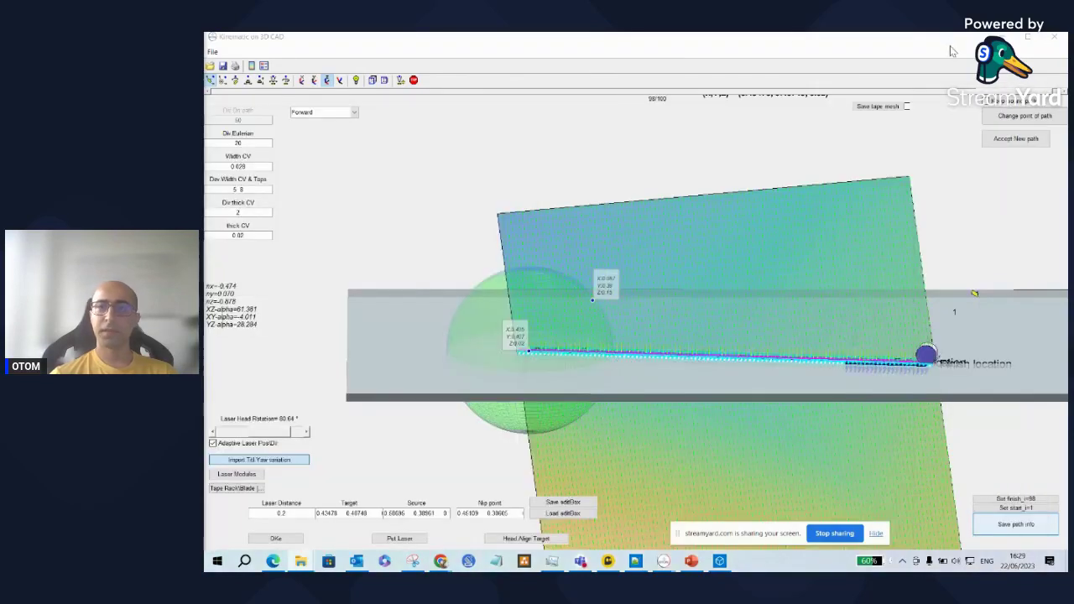
Switch to the OTOM AFP main window and set up an Optical UOT Analysis in unsteady mode with Kinematic_UOT from Example1-flat-tilt.
left_click(1002, 37)
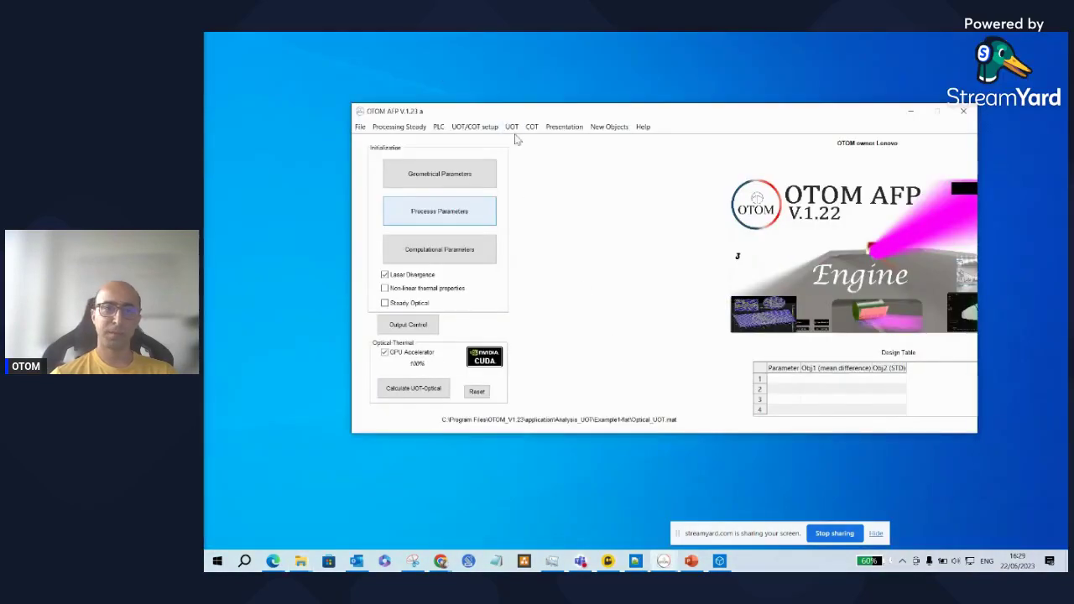
left_click(511, 127)
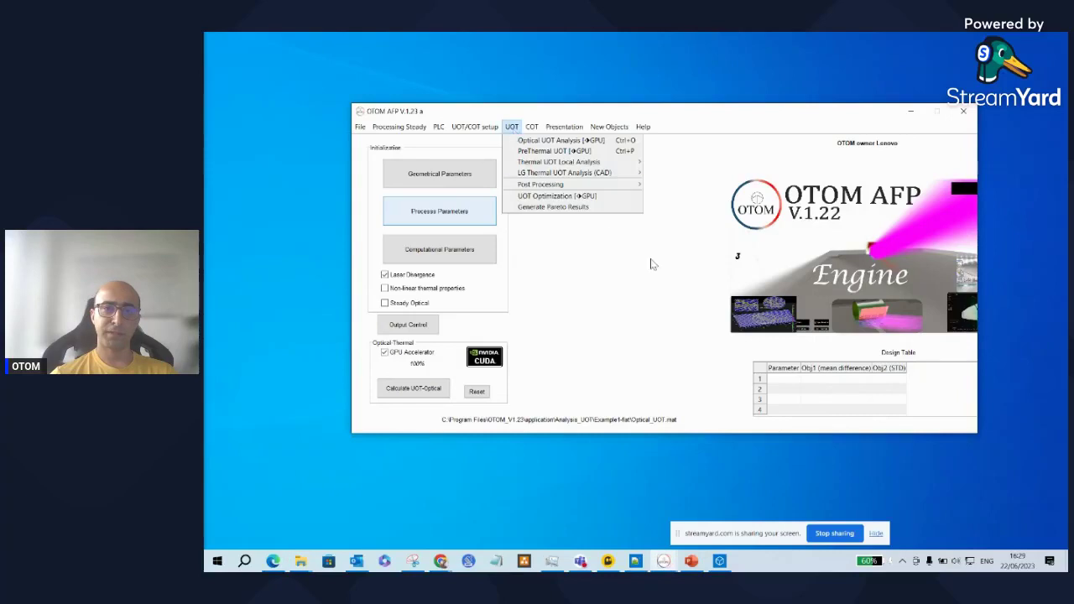
left_click(556, 141)
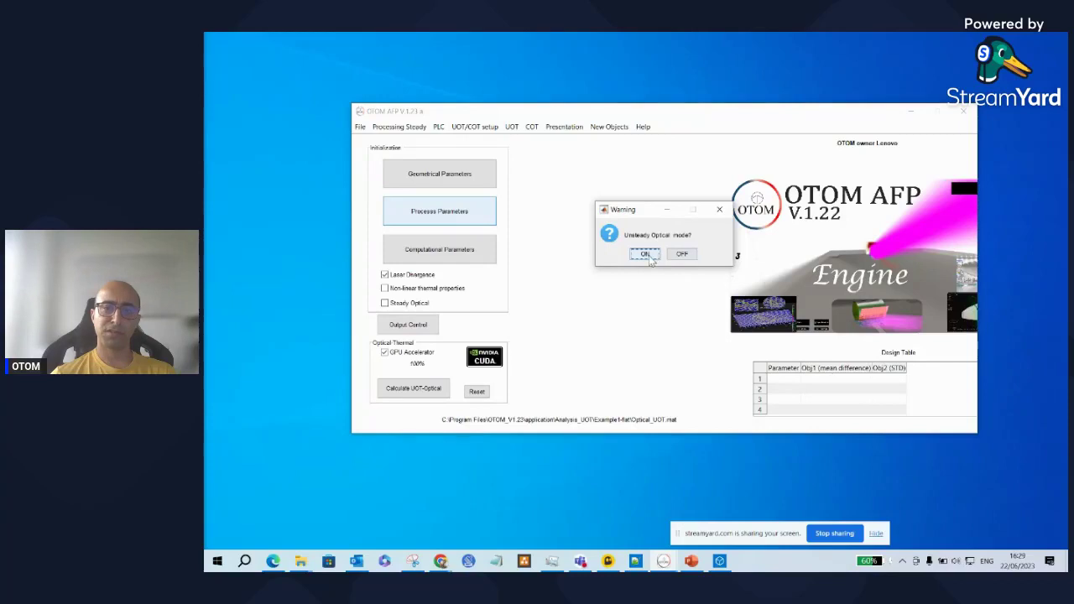
left_click(645, 254)
double_click(541, 202)
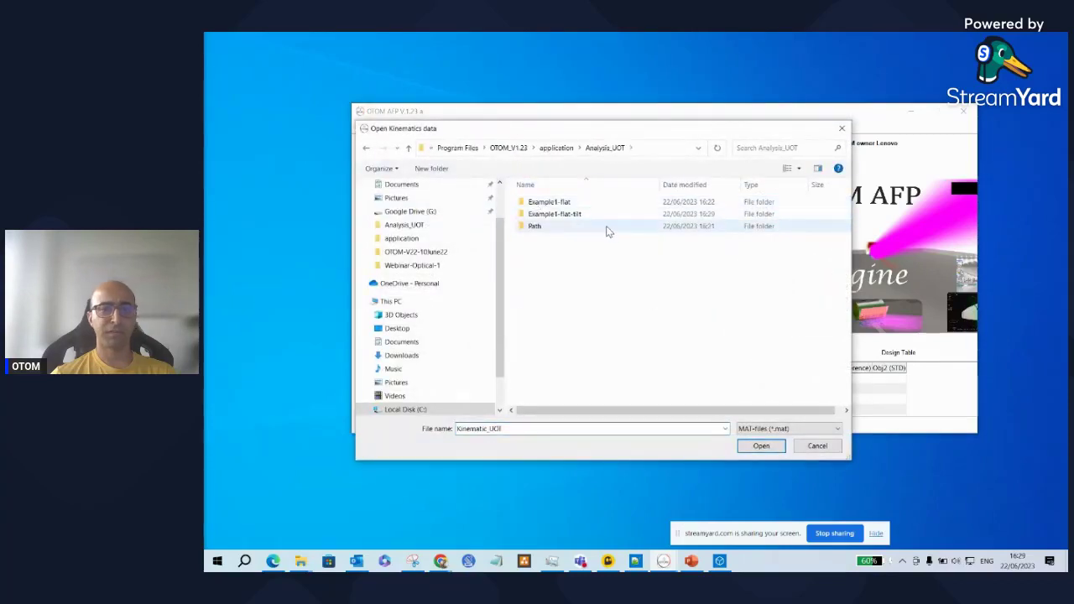
double_click(592, 217)
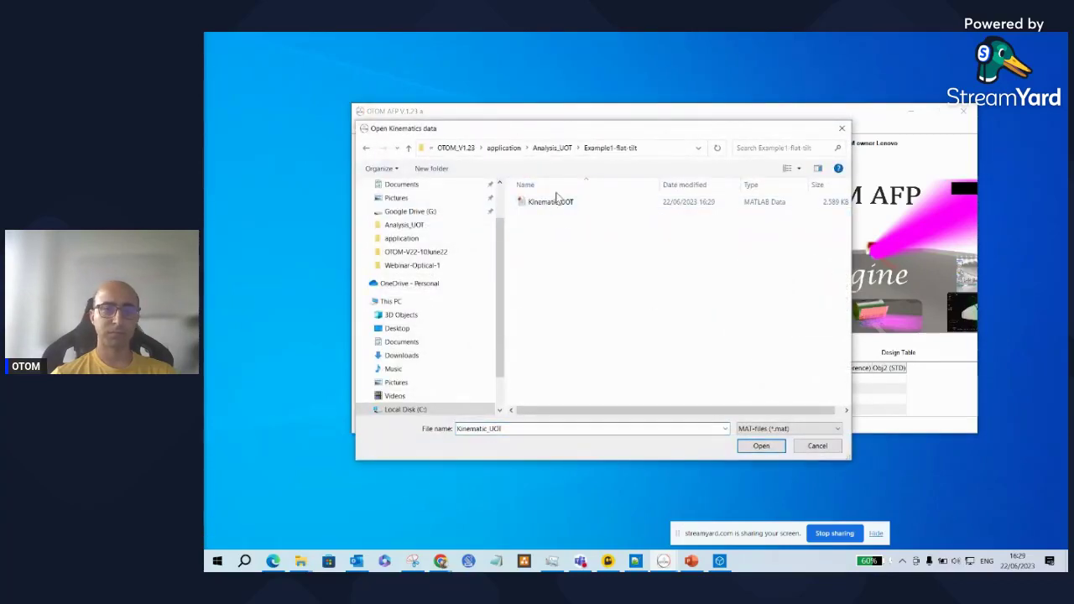
left_click(558, 199)
left_click(768, 450)
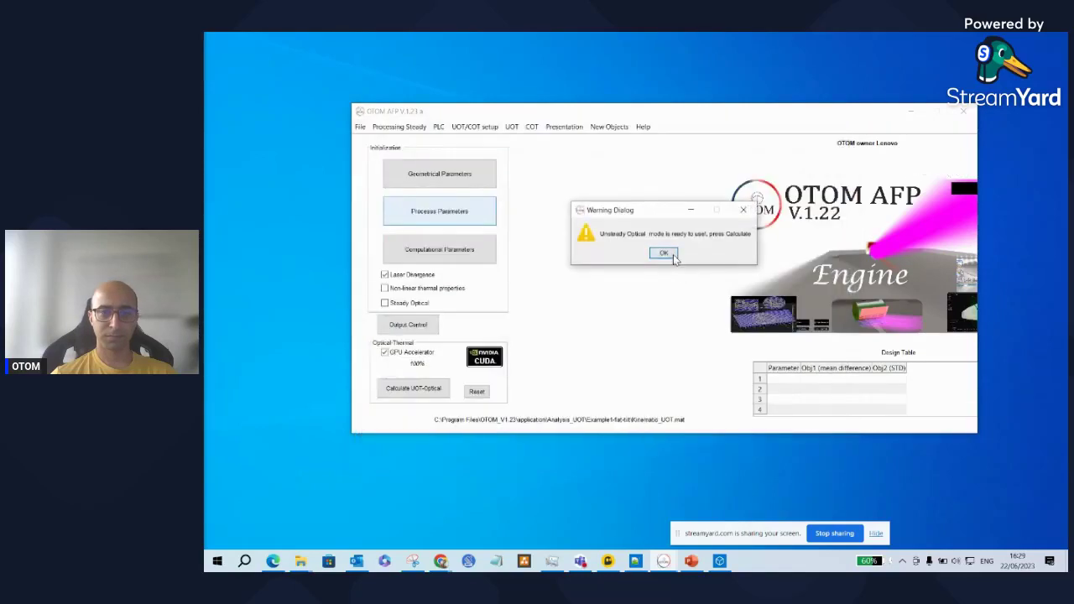
left_click(666, 257)
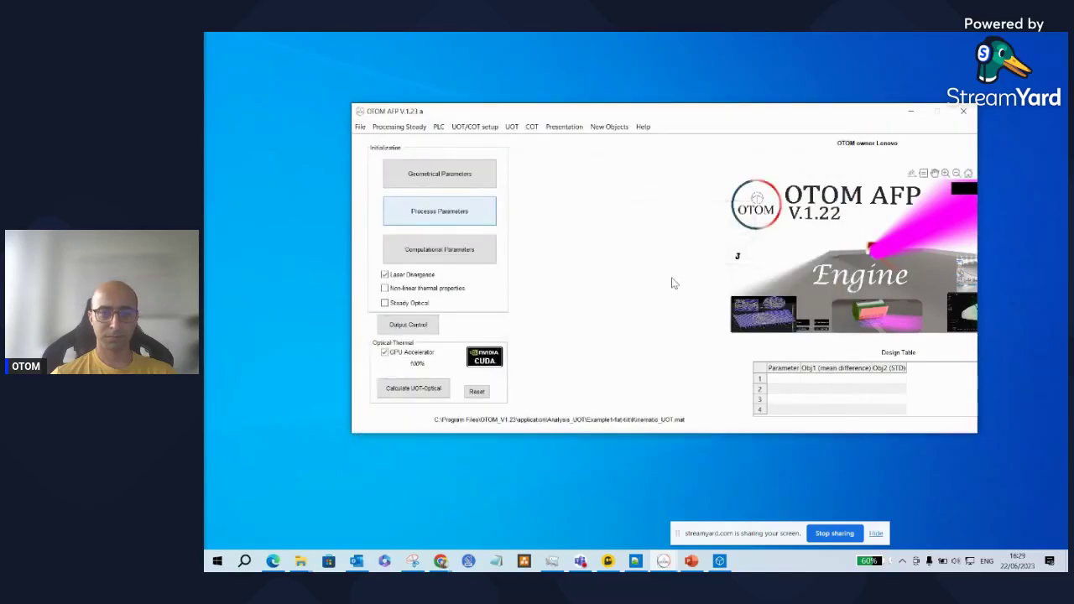
Run the UOT-Optical calculation for Example1-flat-tilt and view the output text files in its folder.
left_click(435, 395)
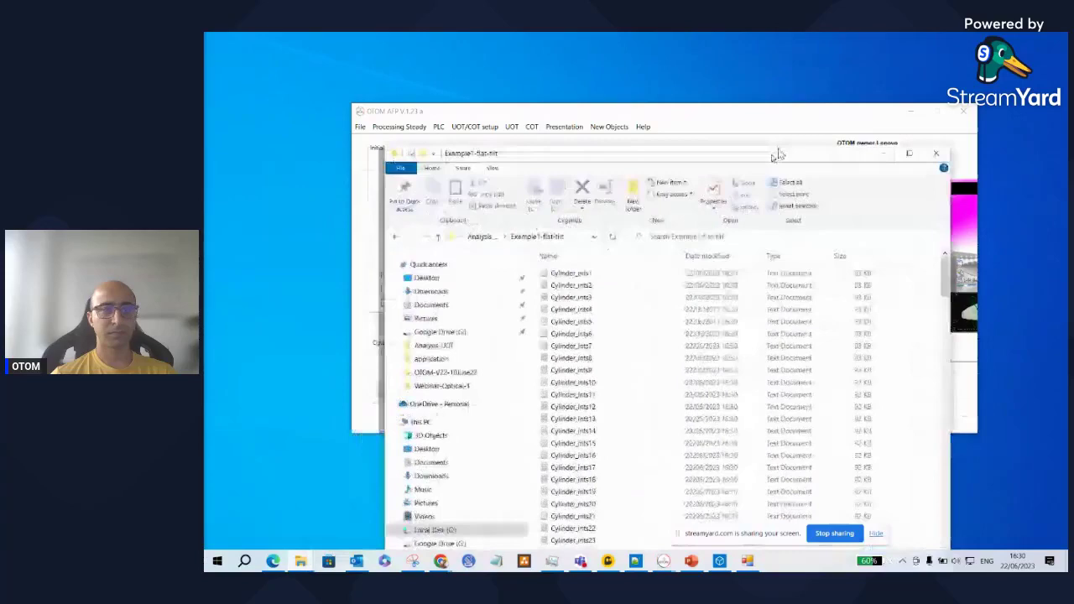
left_click_drag(772, 118, 779, 73)
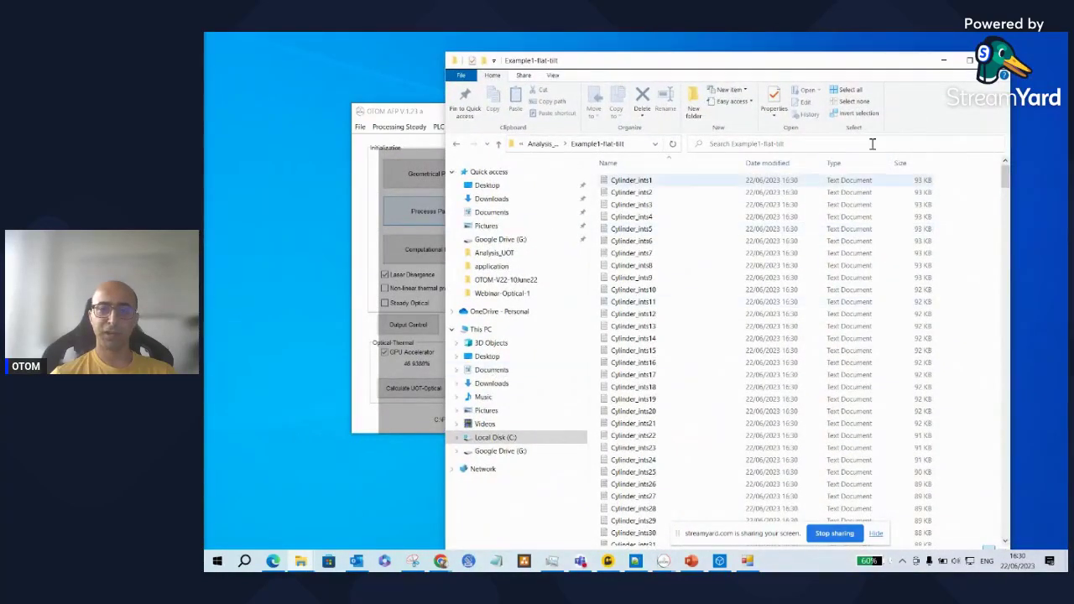
left_click(944, 60)
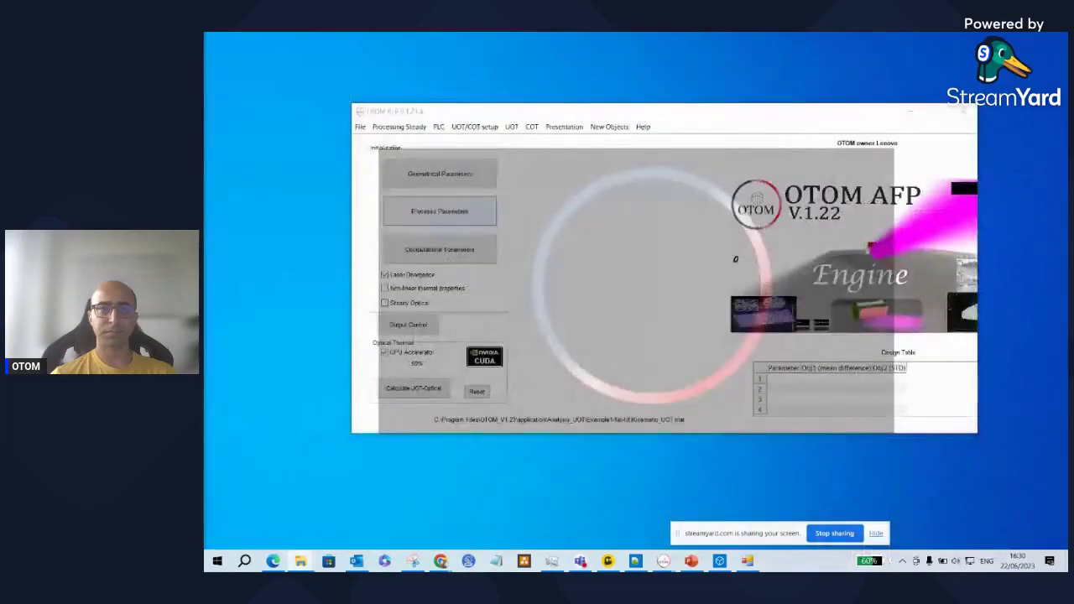
right_click(753, 560)
left_click(729, 536)
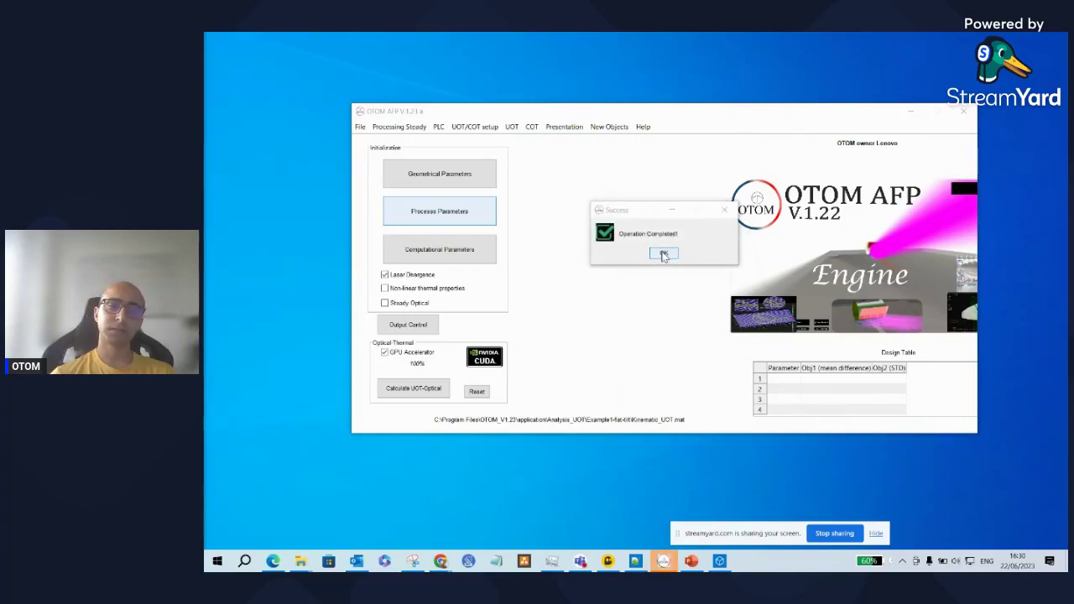
left_click(665, 254)
Open the UOT optical post-processing with Optical_UOT from Analysis_UOT/Example1-flat-tilt and maximize the results window.
left_click(512, 127)
mouse_move(610, 185)
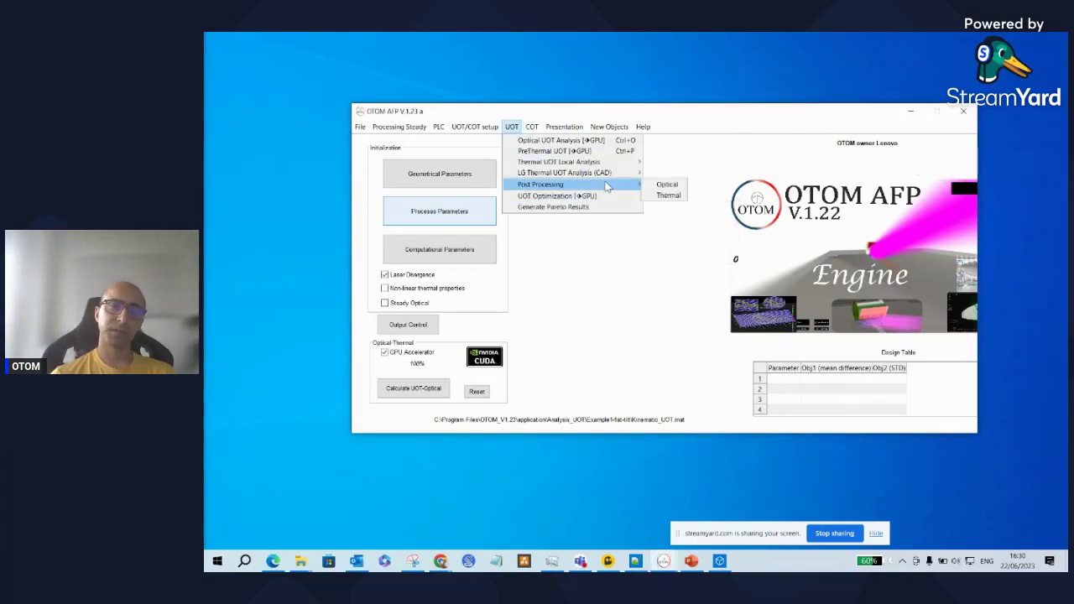
left_click(665, 185)
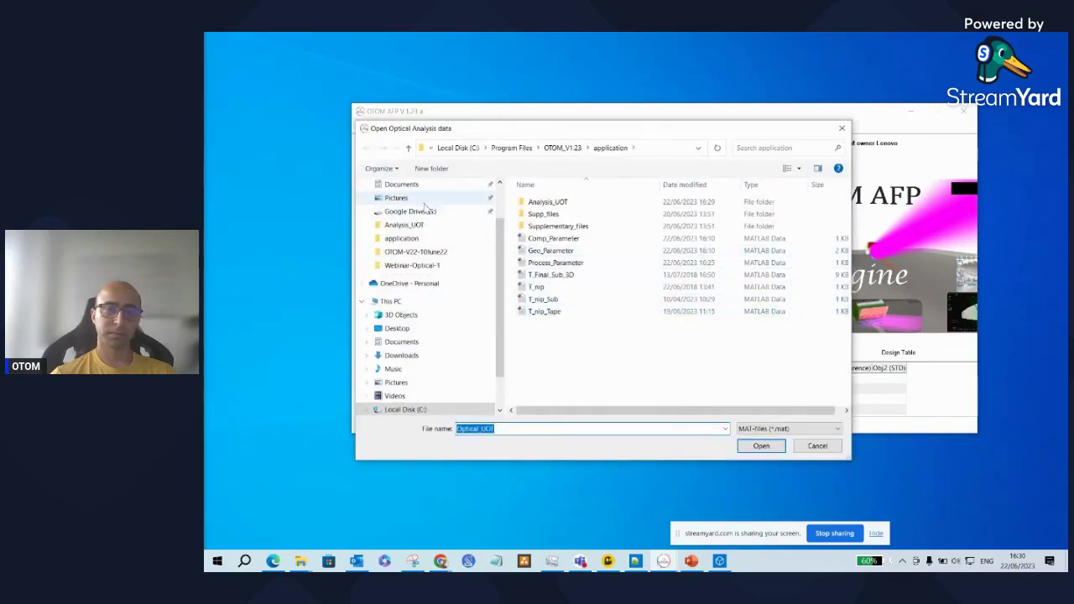
double_click(547, 202)
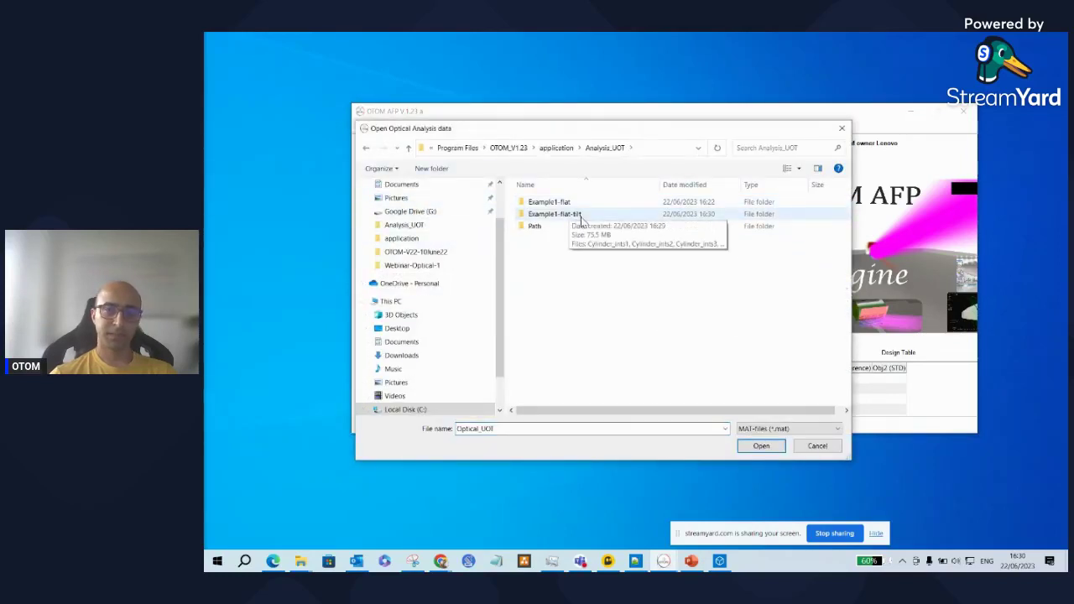
double_click(554, 214)
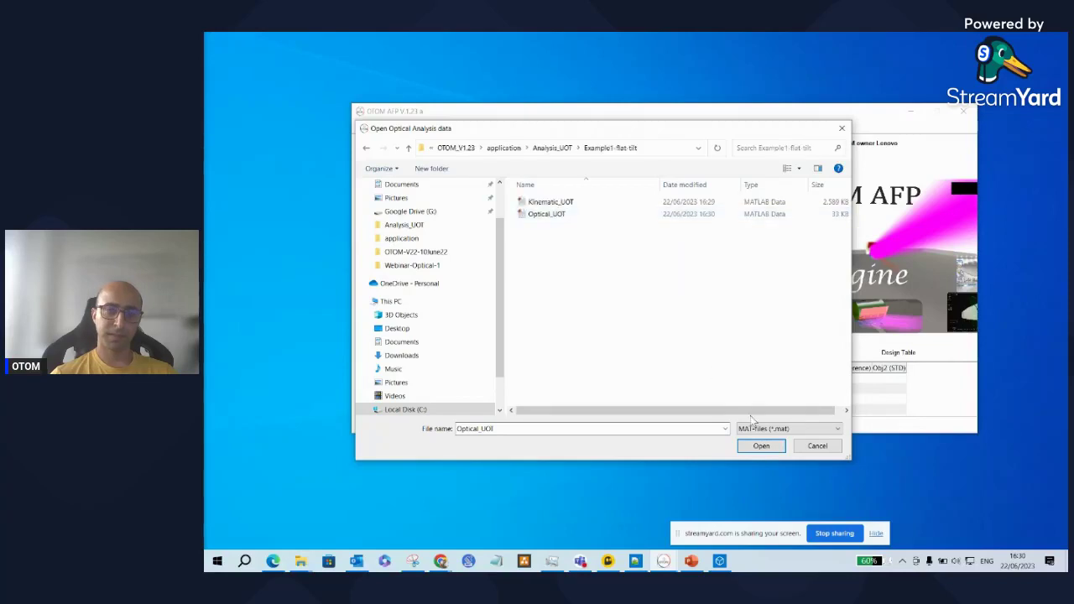
left_click(762, 446)
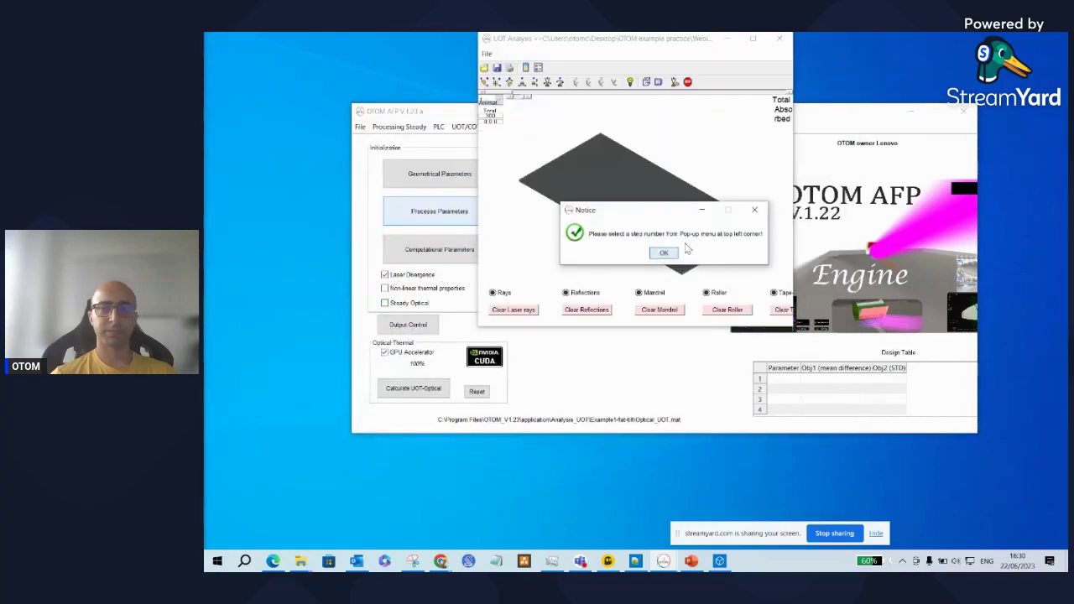
left_click(664, 252)
left_click(752, 38)
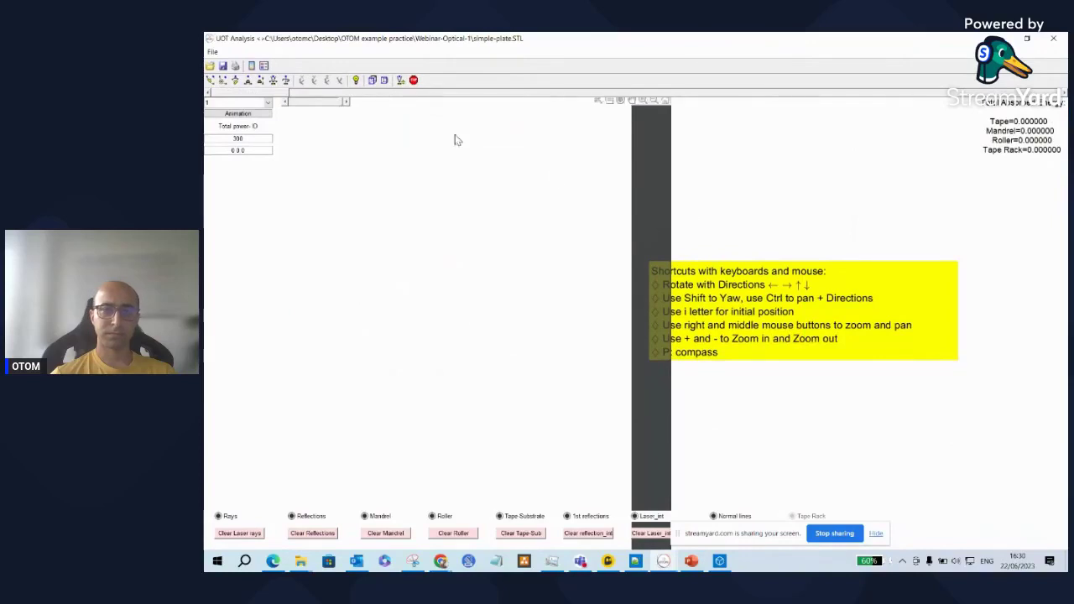
Display step 4 of the optical results on the flat plate.
left_click(272, 80)
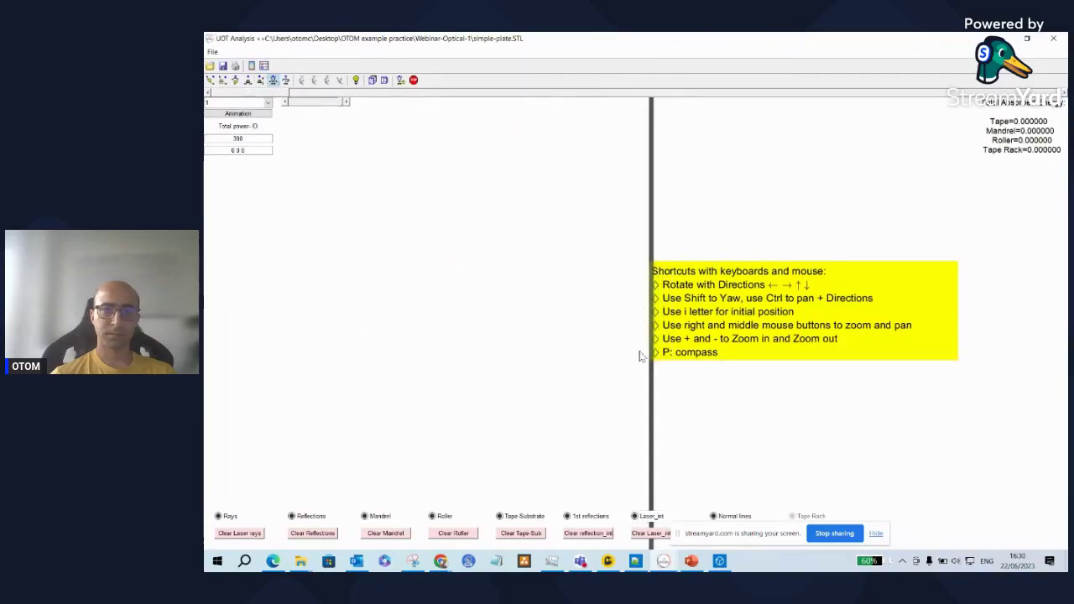
left_click_drag(662, 406, 821, 406)
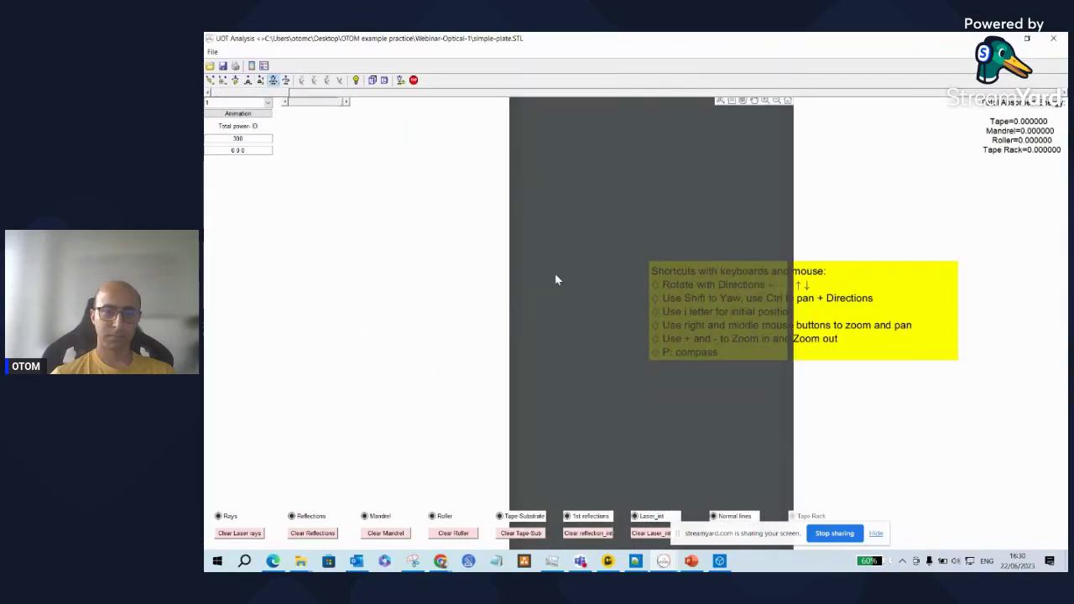
right_click(555, 273)
left_click(273, 80)
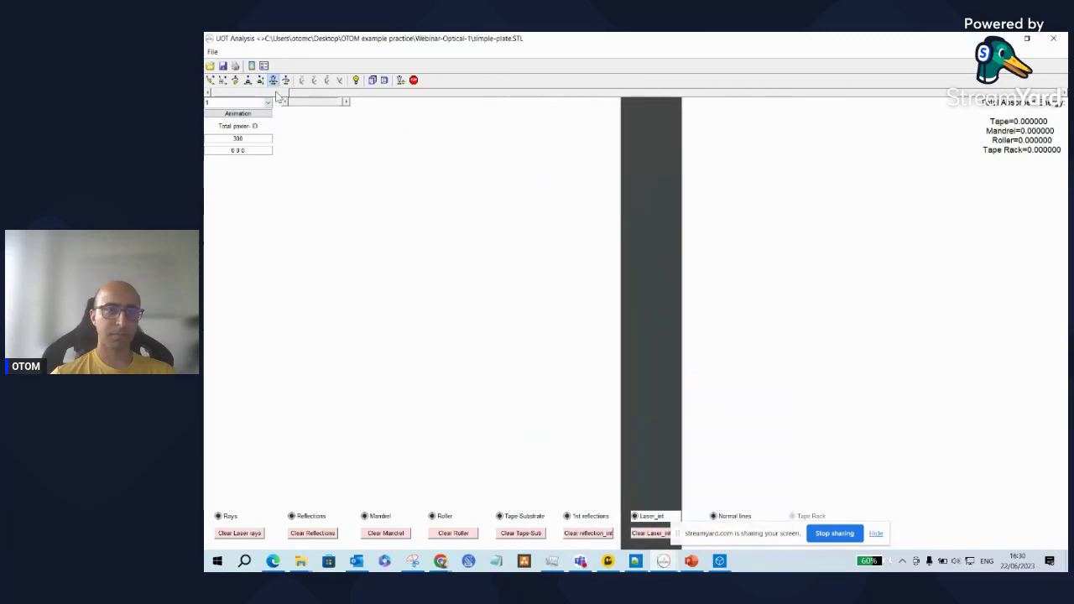
left_click_drag(681, 381, 646, 419)
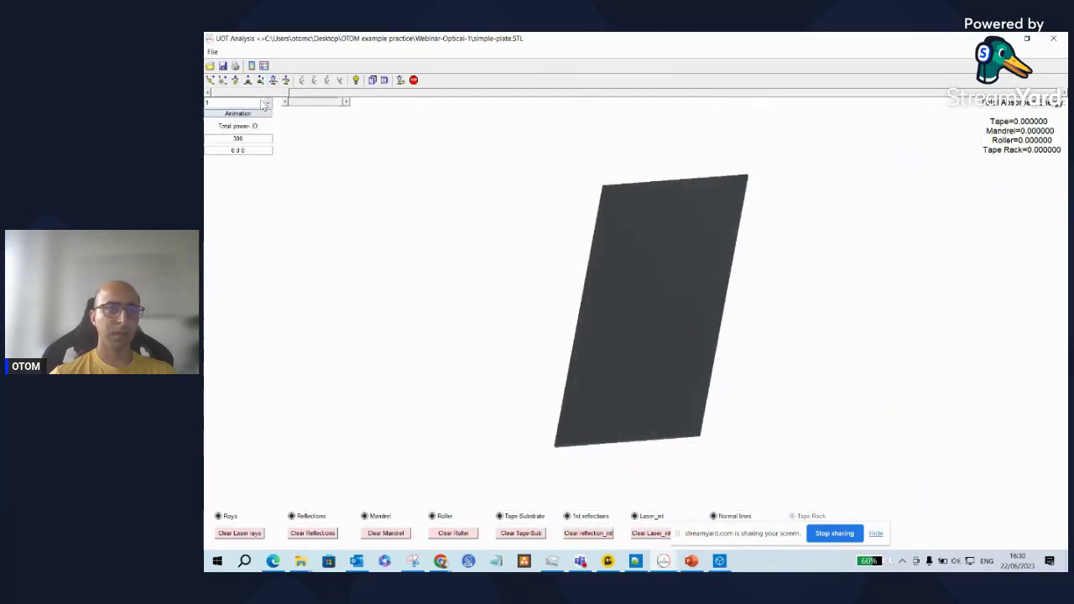
left_click(266, 102)
left_click(241, 141)
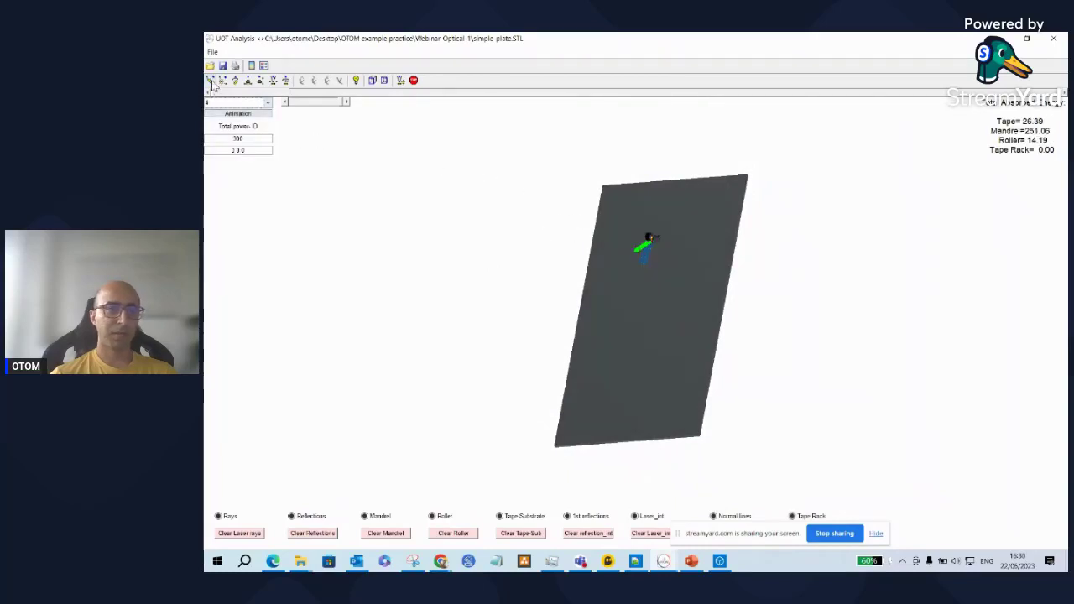
Advance the optical results to step 98, examine the laser and reflections near the roller, and close the results window.
left_click(211, 81)
left_click_drag(690, 387, 755, 364)
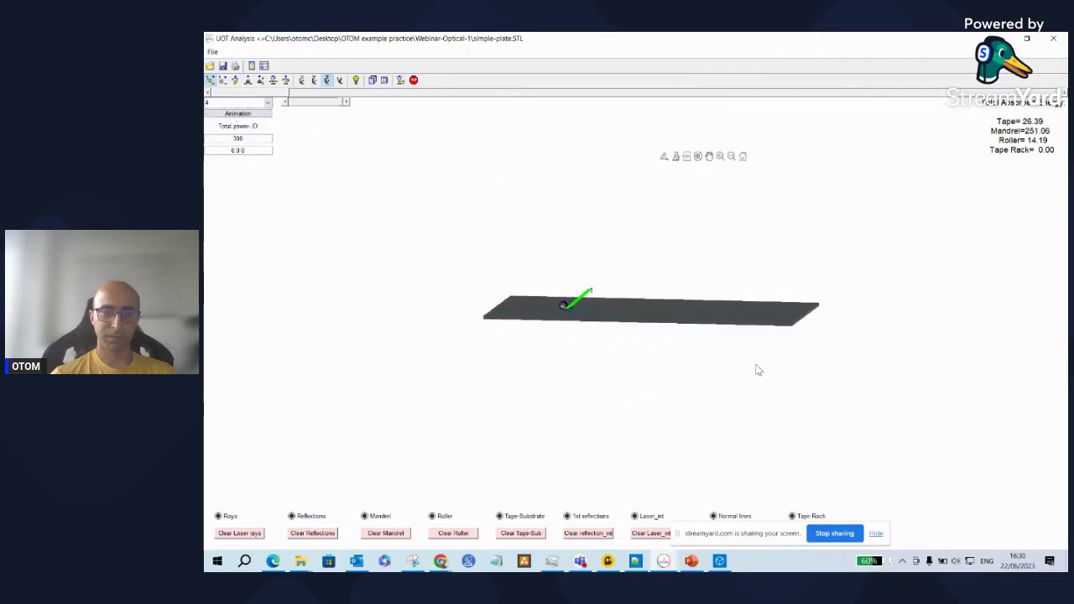
left_click(273, 80)
left_click_drag(539, 325, 565, 286)
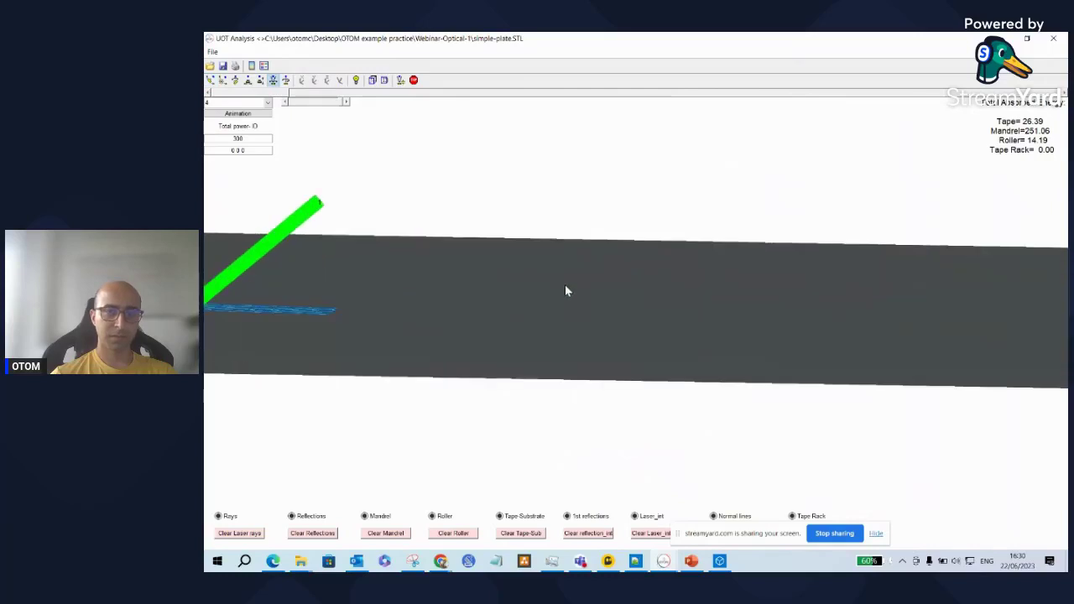
left_click(248, 81)
left_click_drag(328, 151, 553, 239)
left_click(273, 81)
left_click(423, 94)
left_click(514, 95)
left_click_drag(535, 102, 1053, 99)
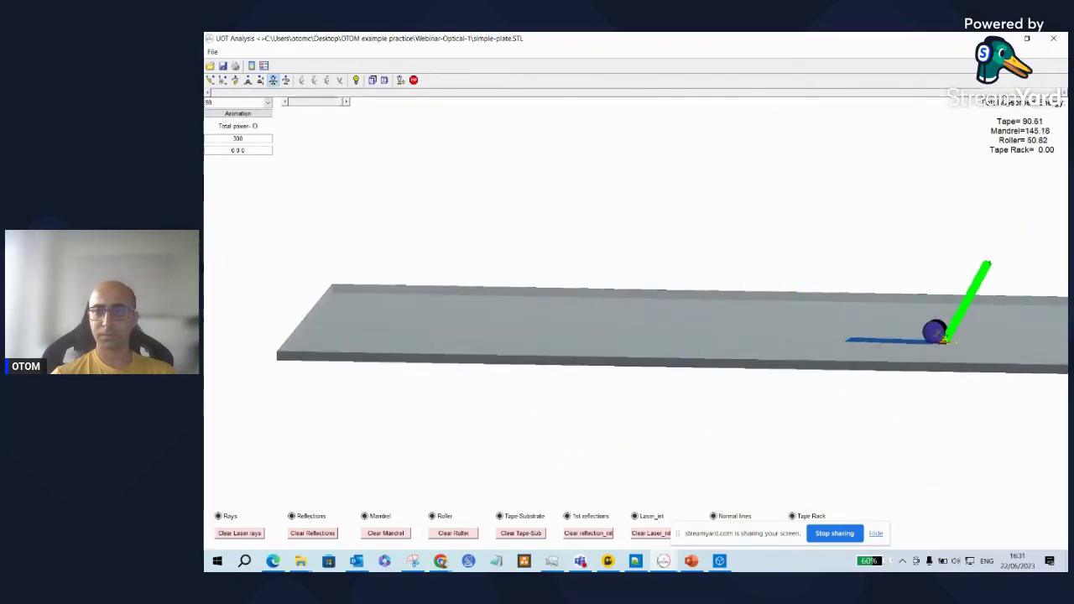
left_click(249, 81)
left_click_drag(618, 211, 543, 223)
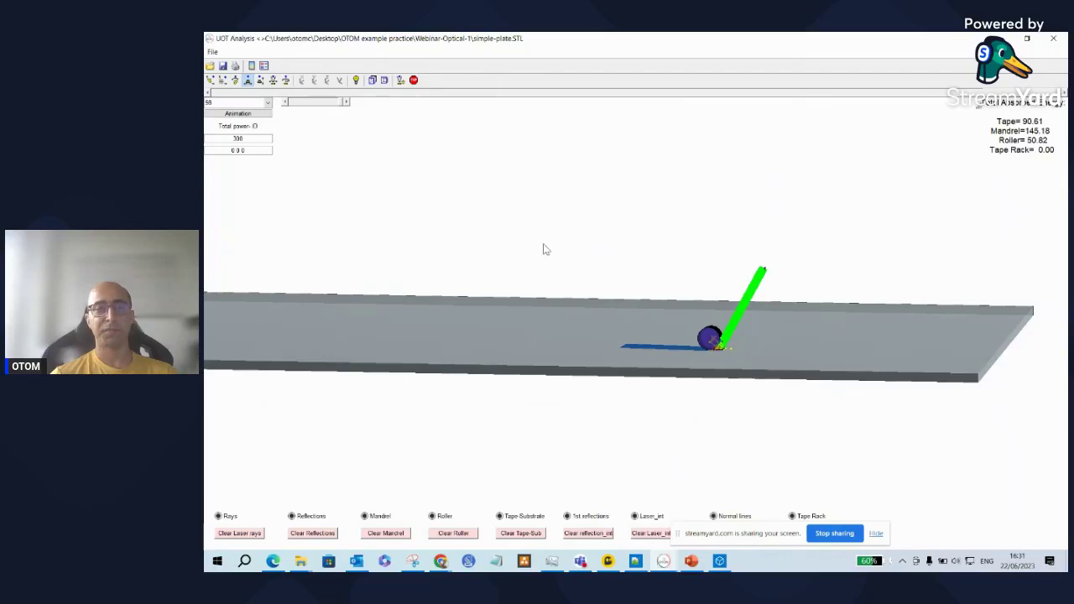
left_click(1054, 40)
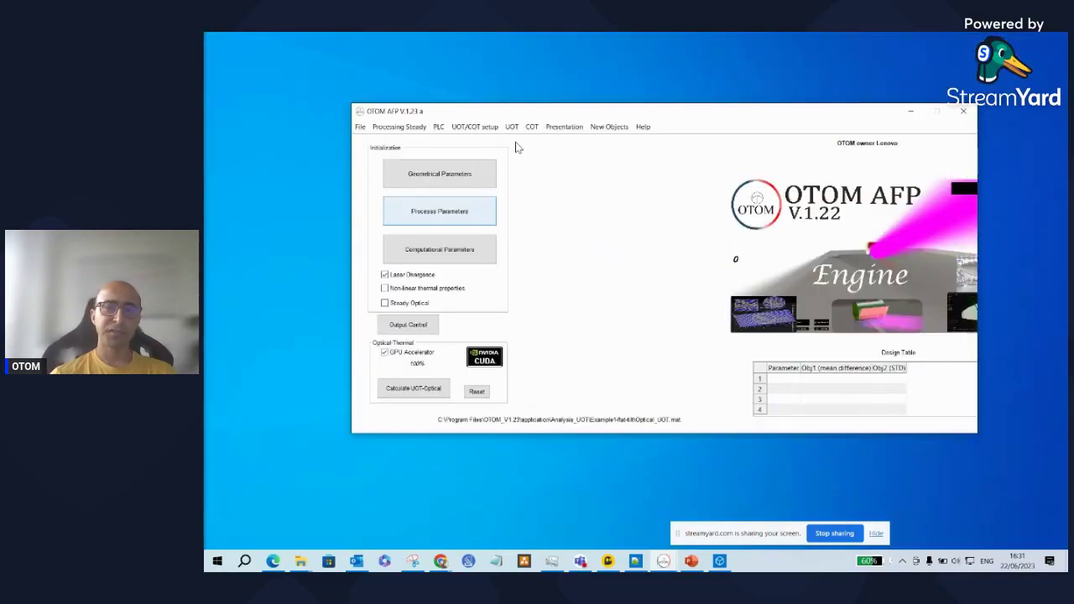
Set up a PreThermal UOT analysis with Optical_UOT from Example1-flat-tilt and run its calculation.
left_click(512, 126)
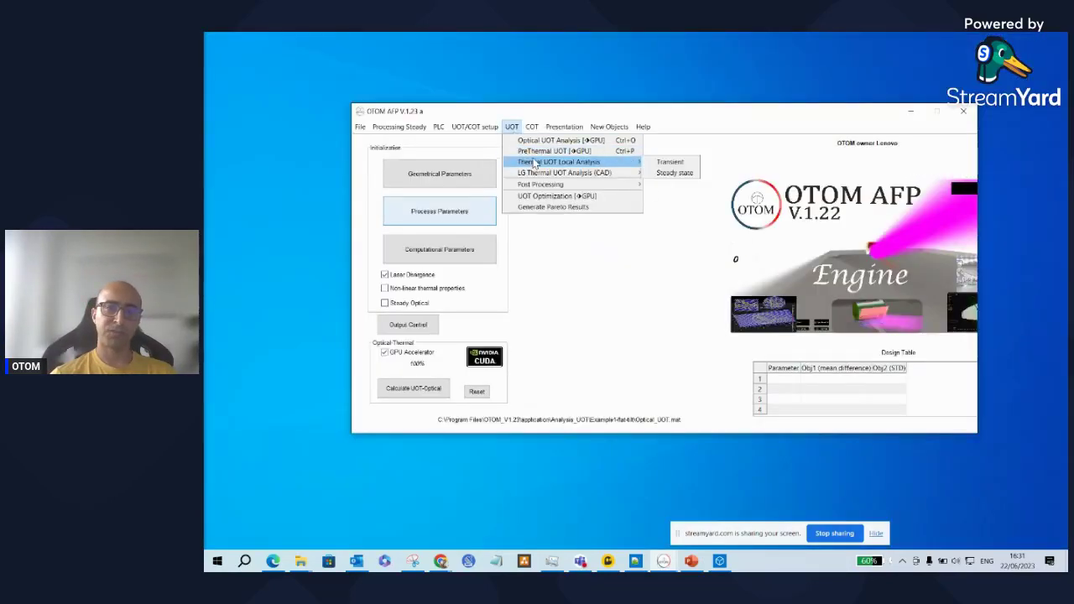
left_click(537, 151)
left_click(644, 254)
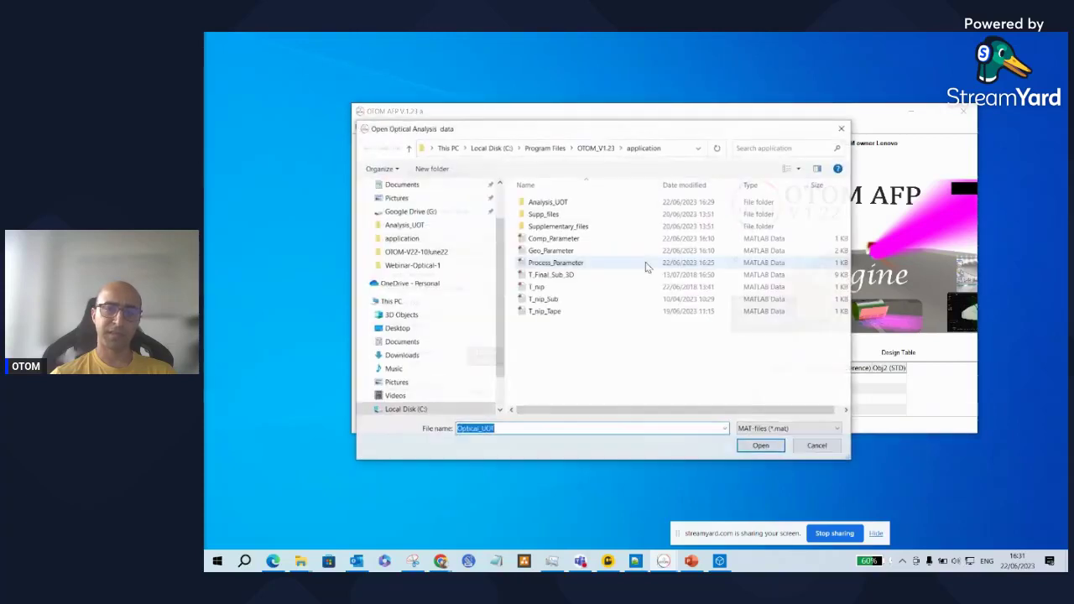
double_click(542, 203)
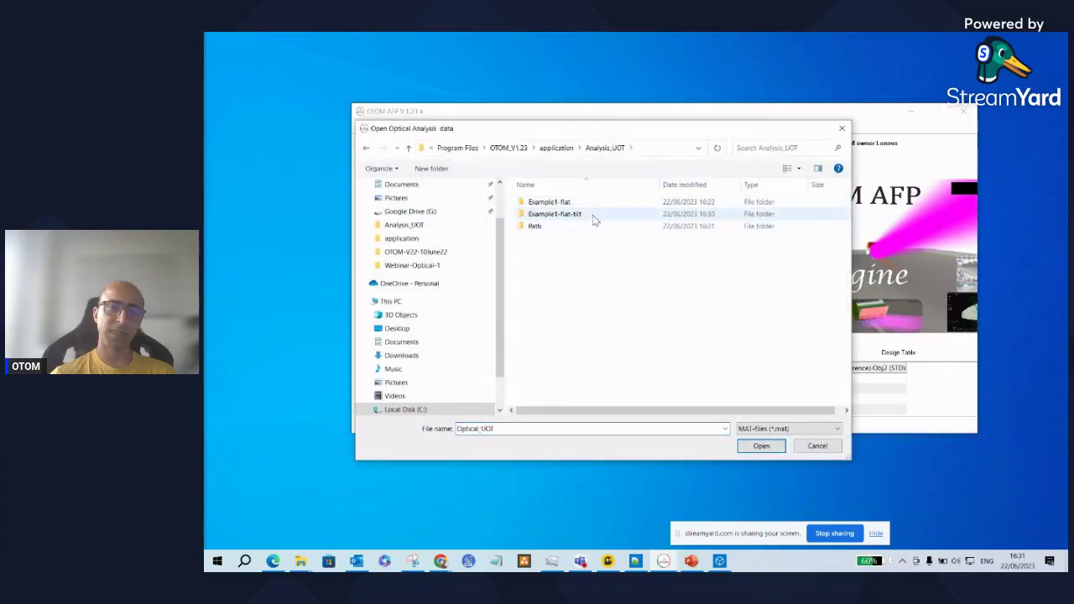
double_click(592, 215)
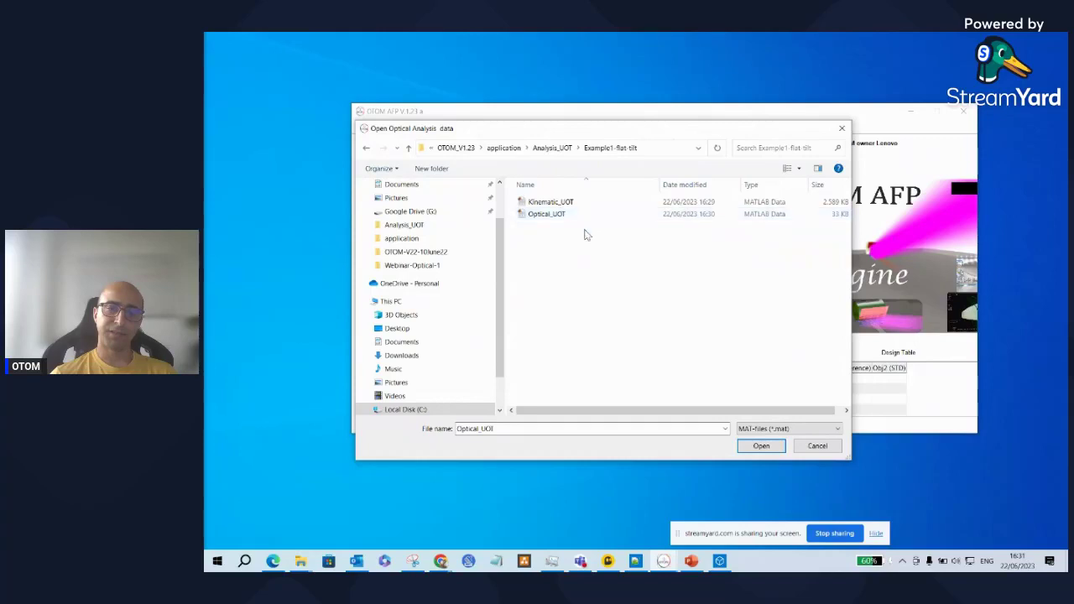
left_click(761, 446)
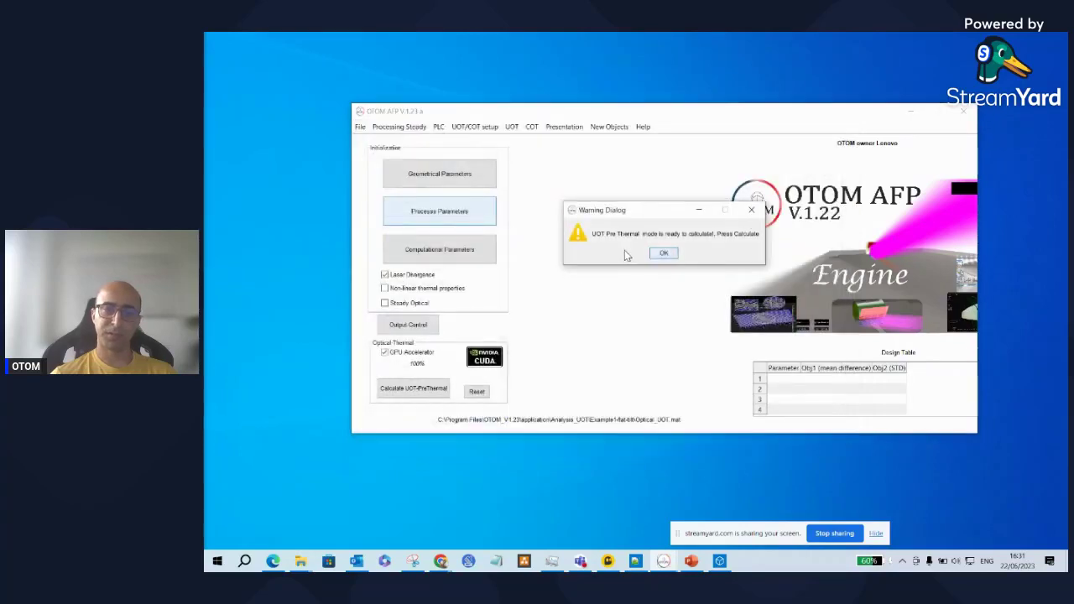
left_click(661, 255)
left_click(401, 386)
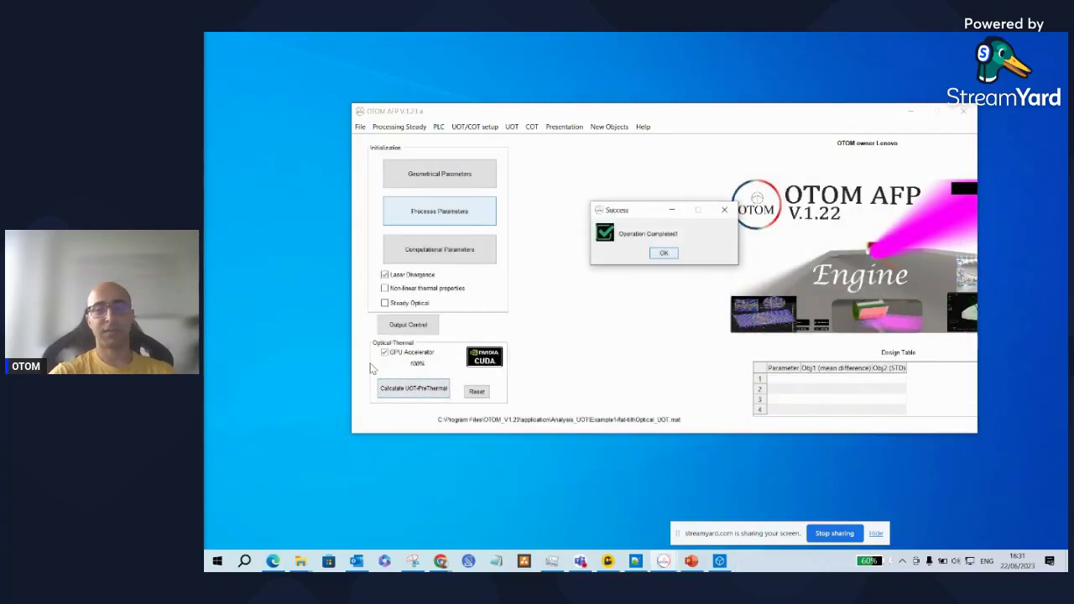
left_click(664, 253)
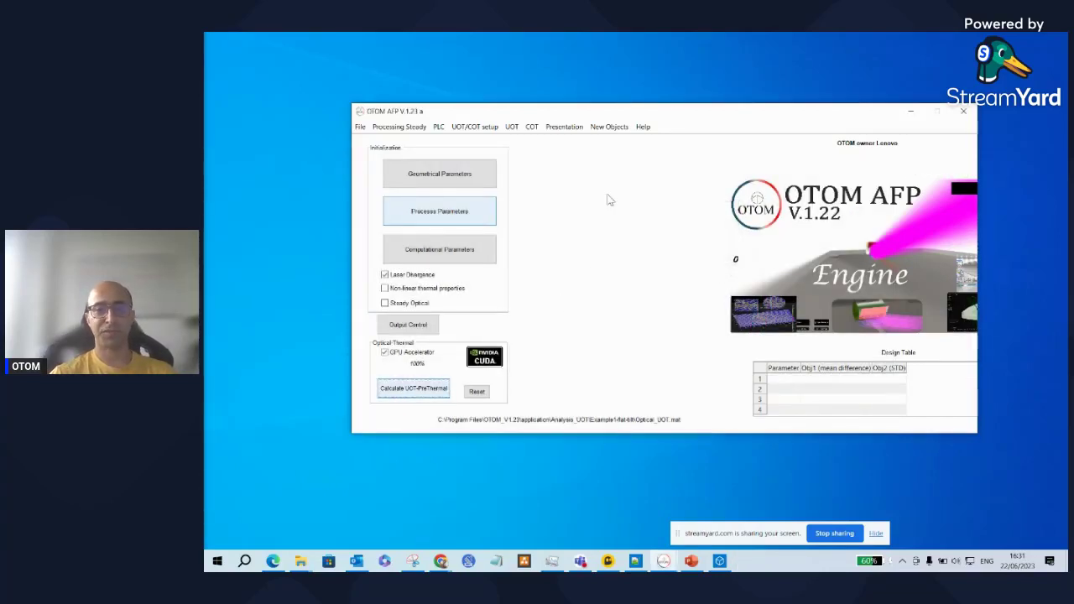
Open the UOT thermal post-processing with Optical_UOT from the Example1-flat-tilt folder.
left_click(511, 126)
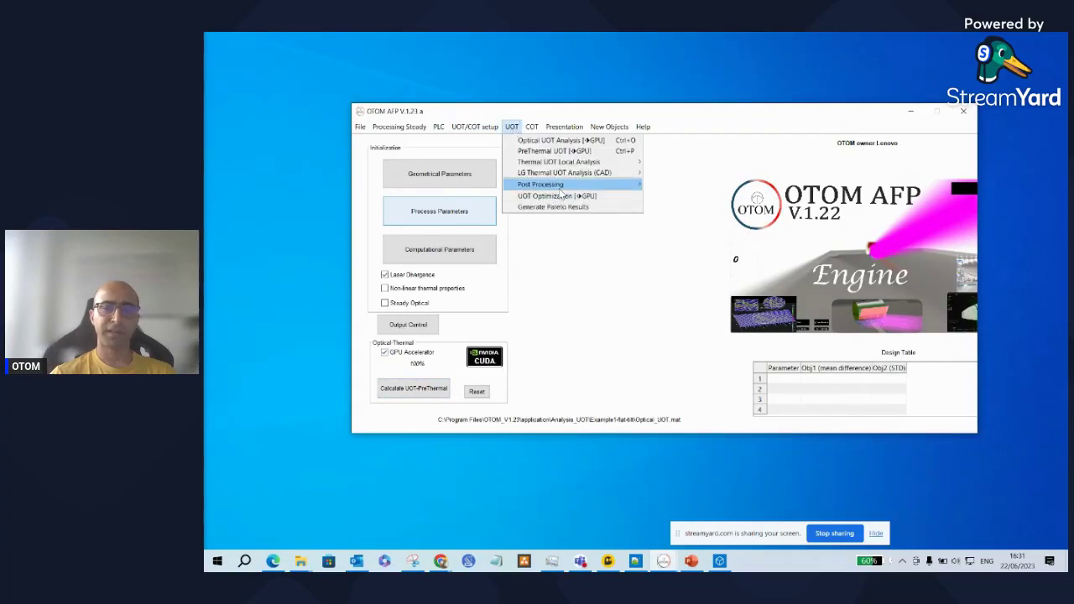
mouse_move(587, 183)
left_click(670, 199)
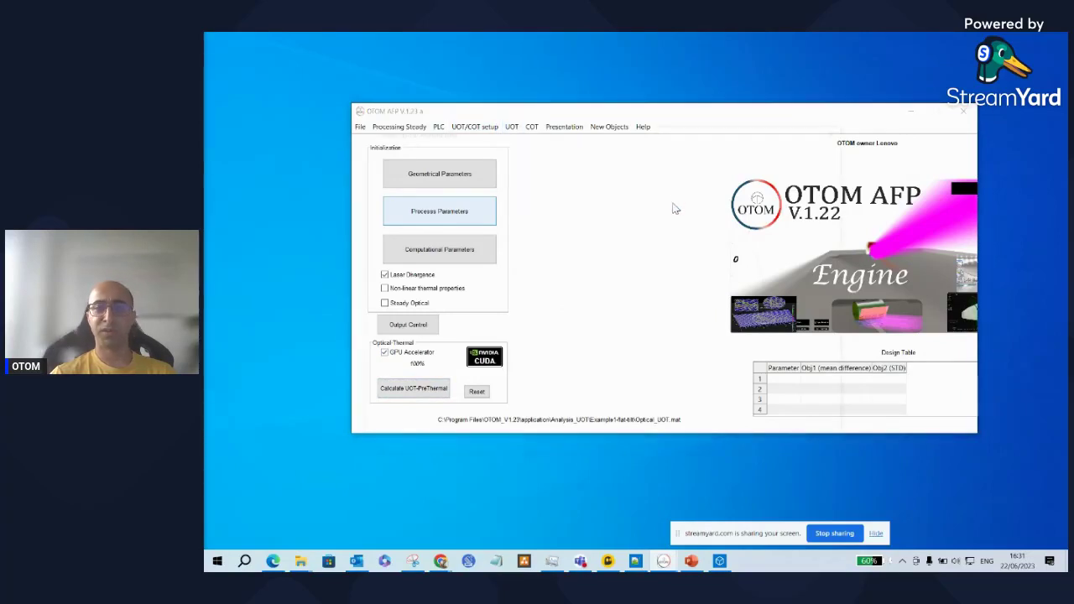
double_click(612, 205)
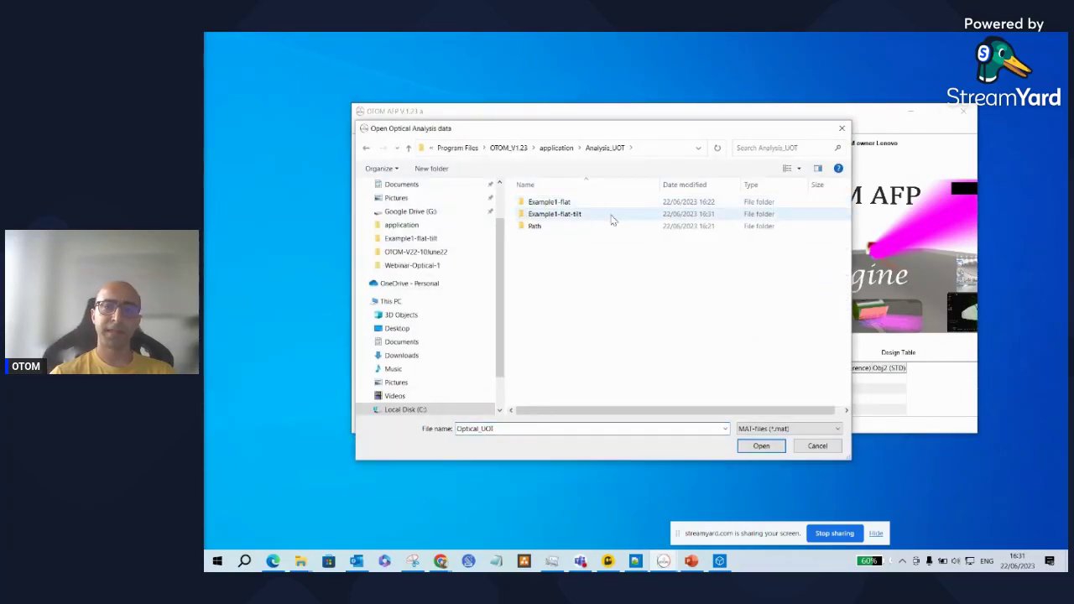
double_click(612, 220)
left_click(760, 446)
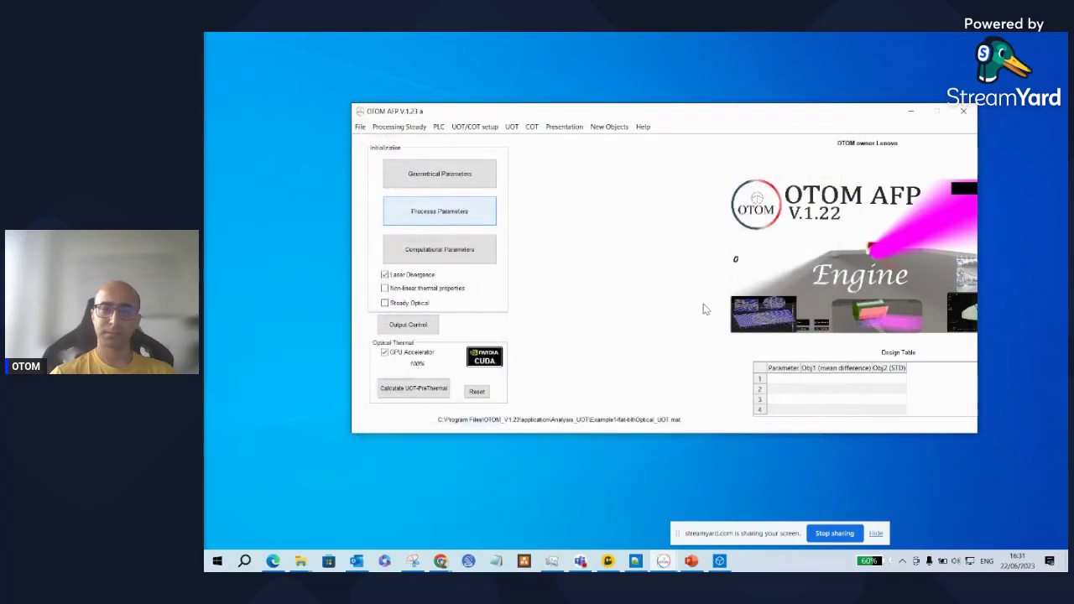
left_click(670, 256)
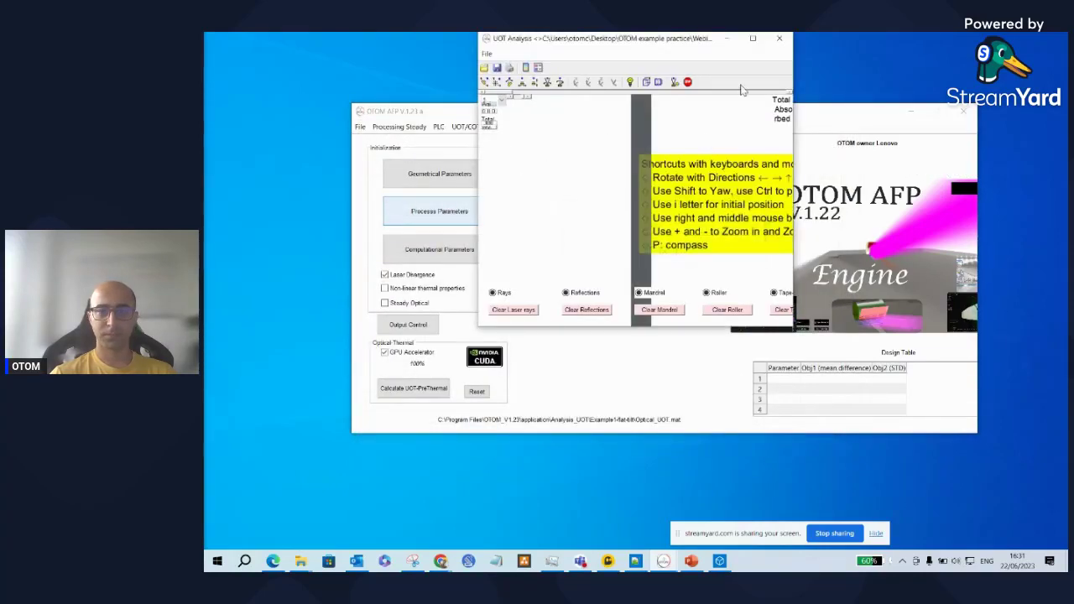
Display step 4 of the pre-thermal results and examine the laser, roller and substrate mesh up close.
left_click(272, 79)
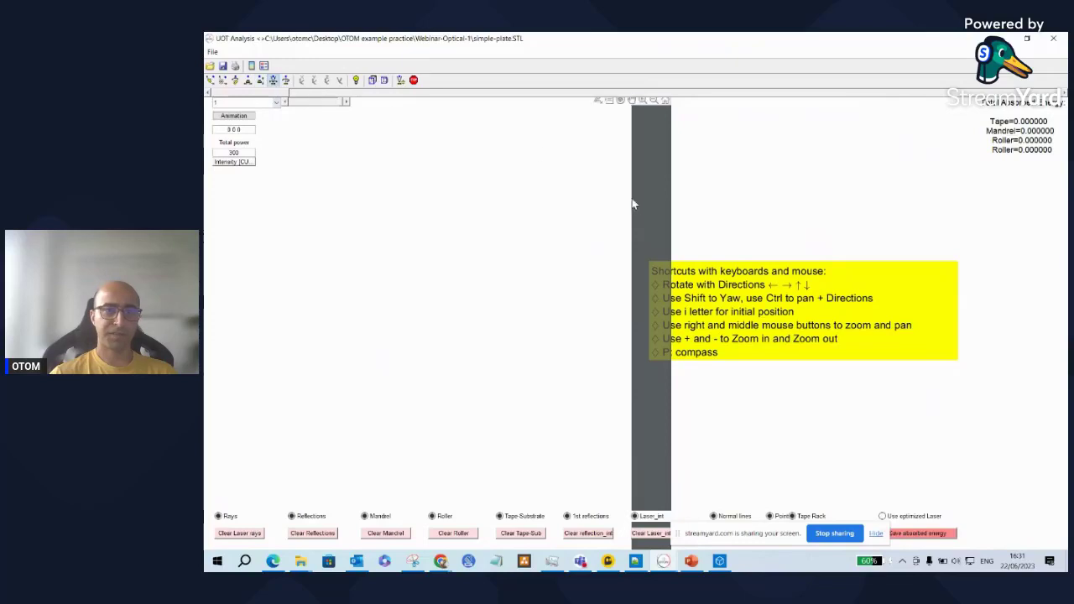
left_click(210, 81)
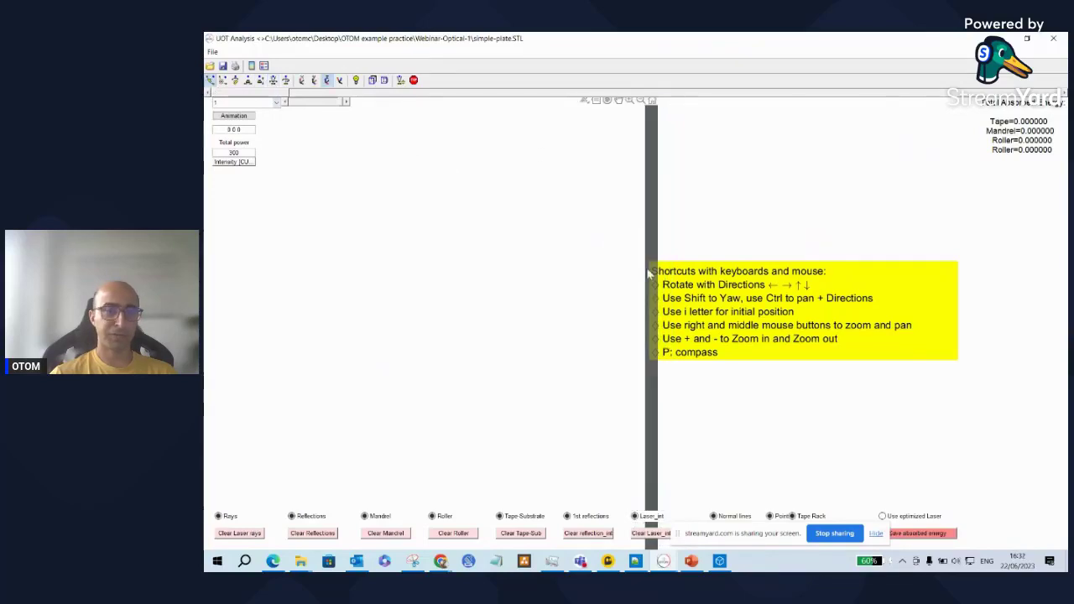
left_click_drag(657, 319, 739, 319)
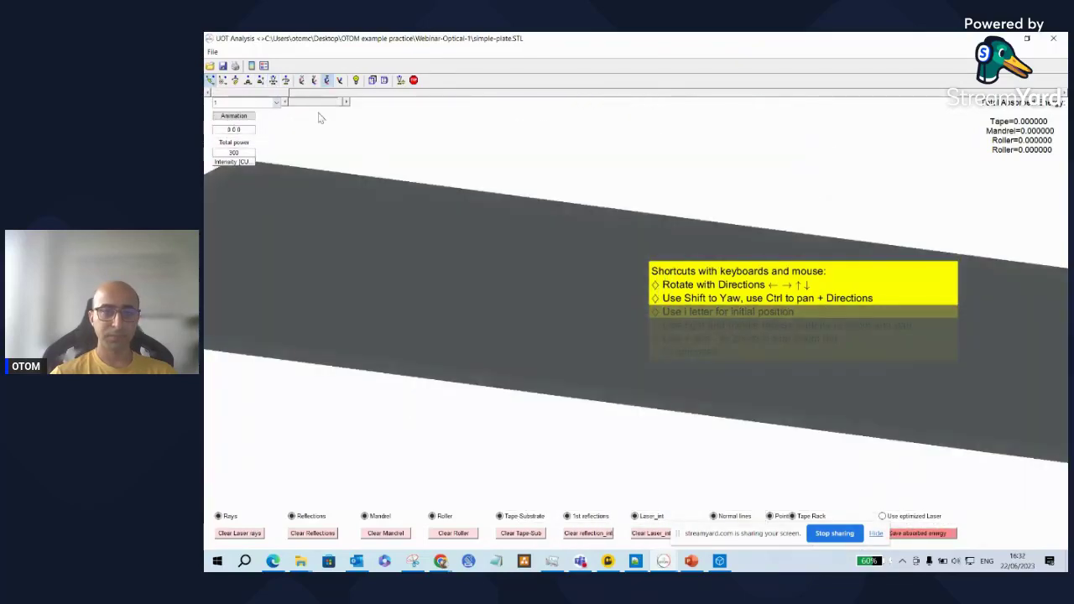
left_click(273, 80)
left_click(276, 102)
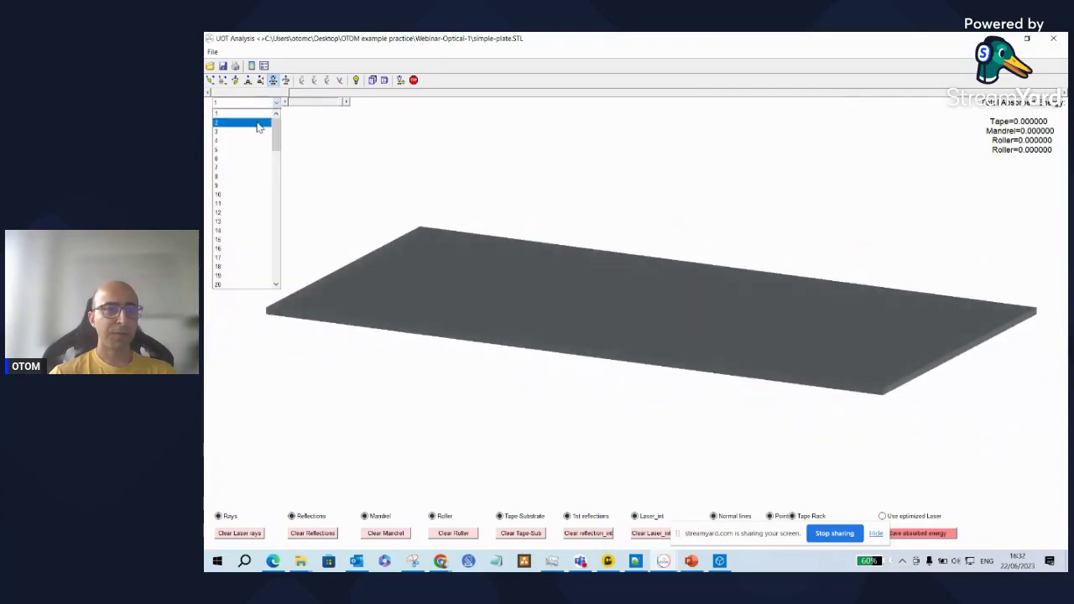
left_click(275, 140)
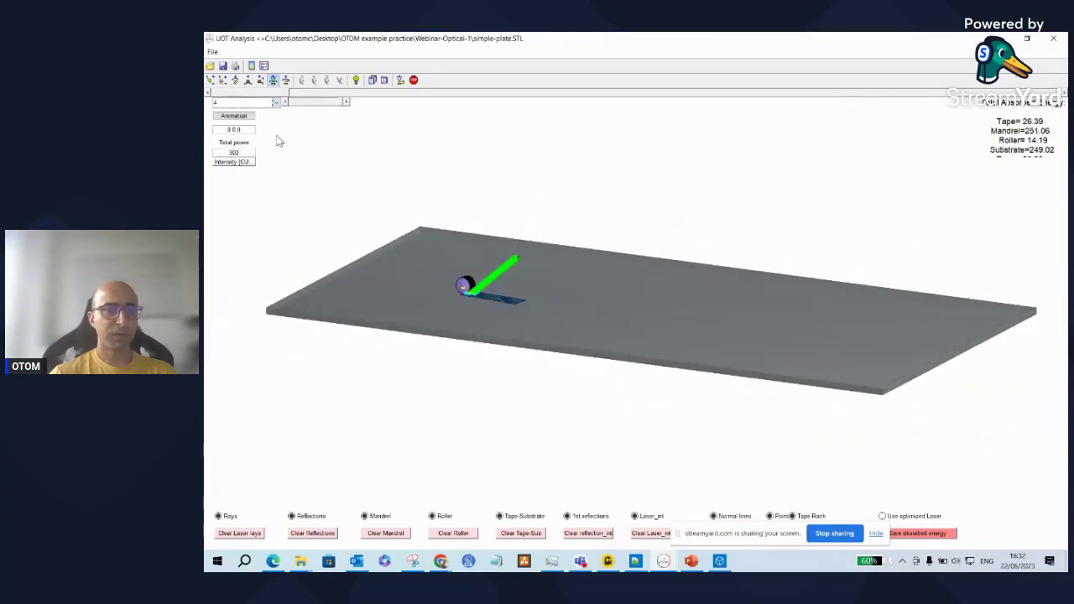
left_click(314, 104)
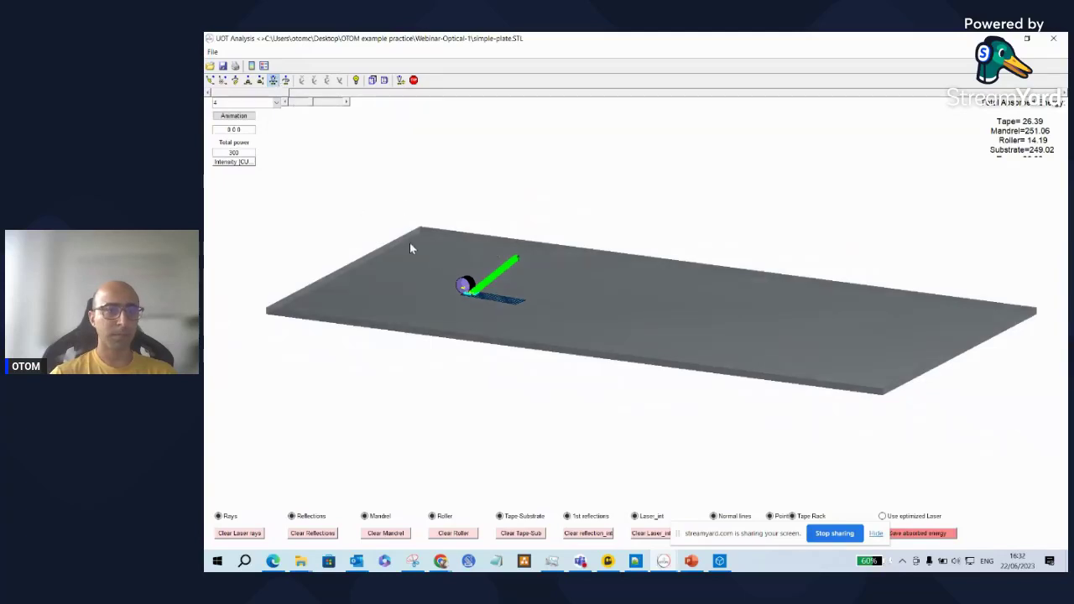
scroll(422, 209, "up", 5)
left_click(248, 80)
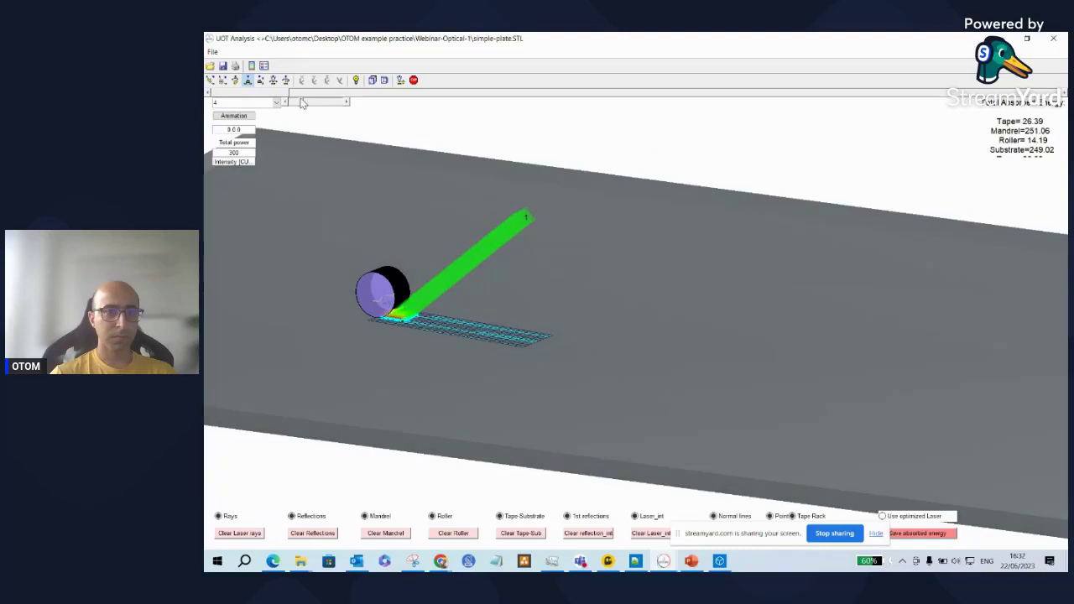
Display step 1 of the pre-thermal results and open its absorbed power intensity distribution plots.
left_click(301, 93)
left_click(271, 93)
left_click_drag(777, 39, 738, 33)
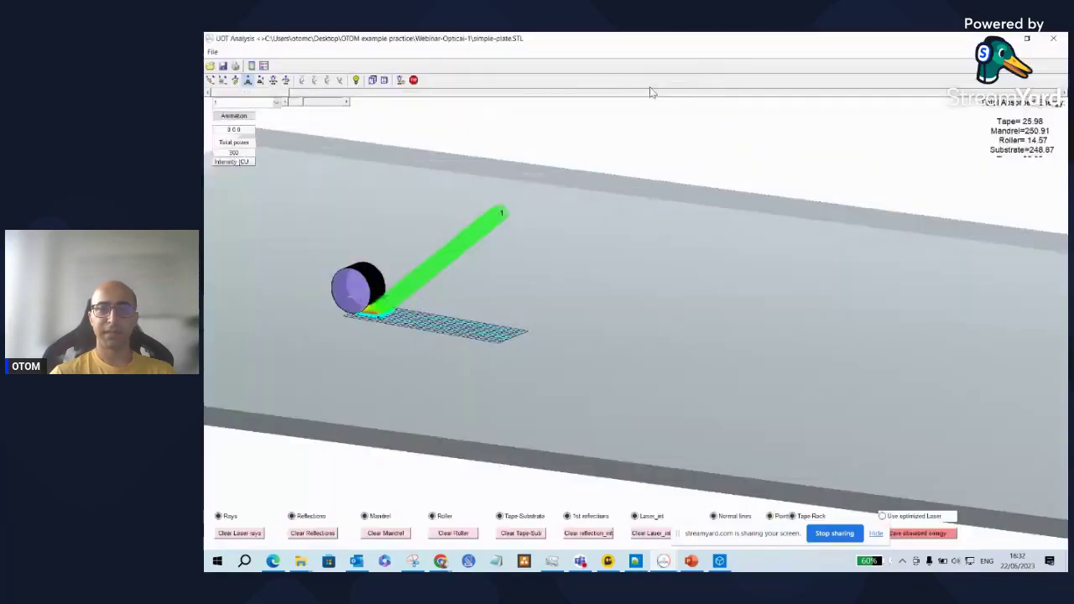
left_click(240, 162)
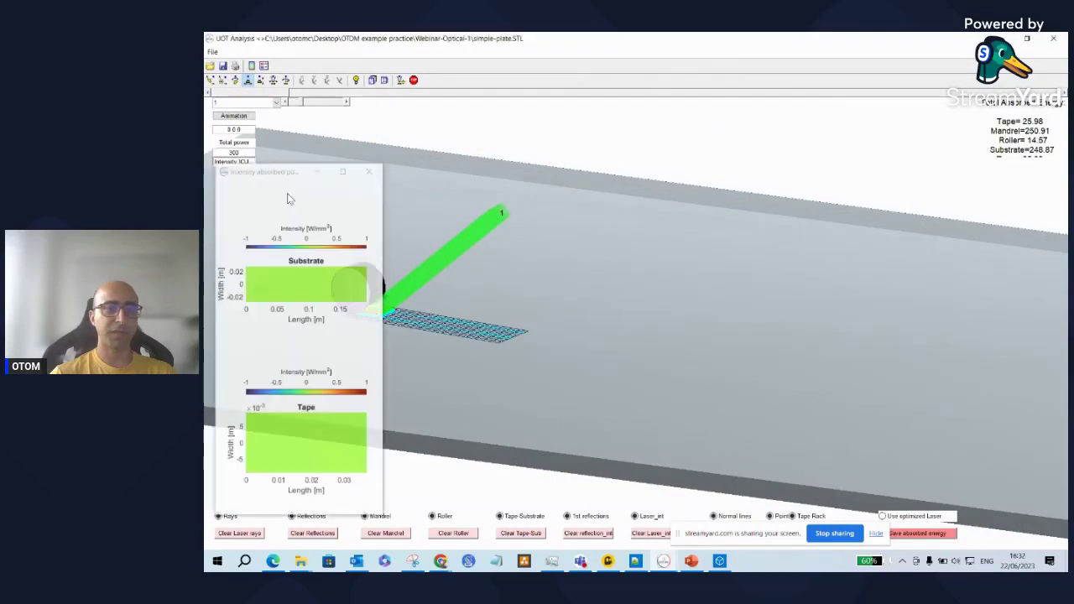
Arrange the intensity distribution plots and the UOT Analysis view side by side and run the animation through the steps.
double_click(541, 38)
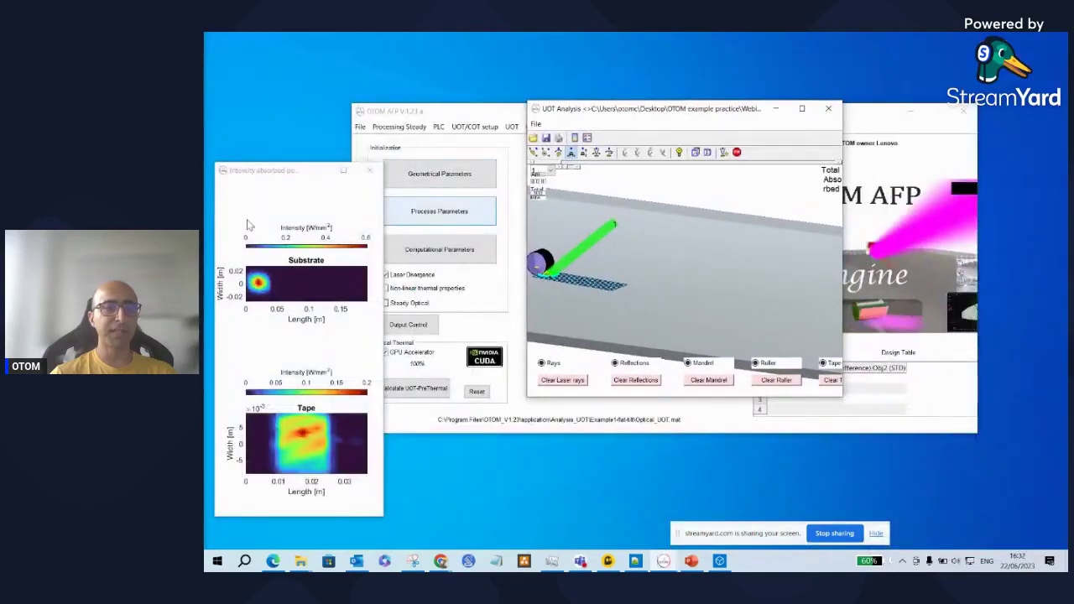
left_click_drag(287, 174, 303, 164)
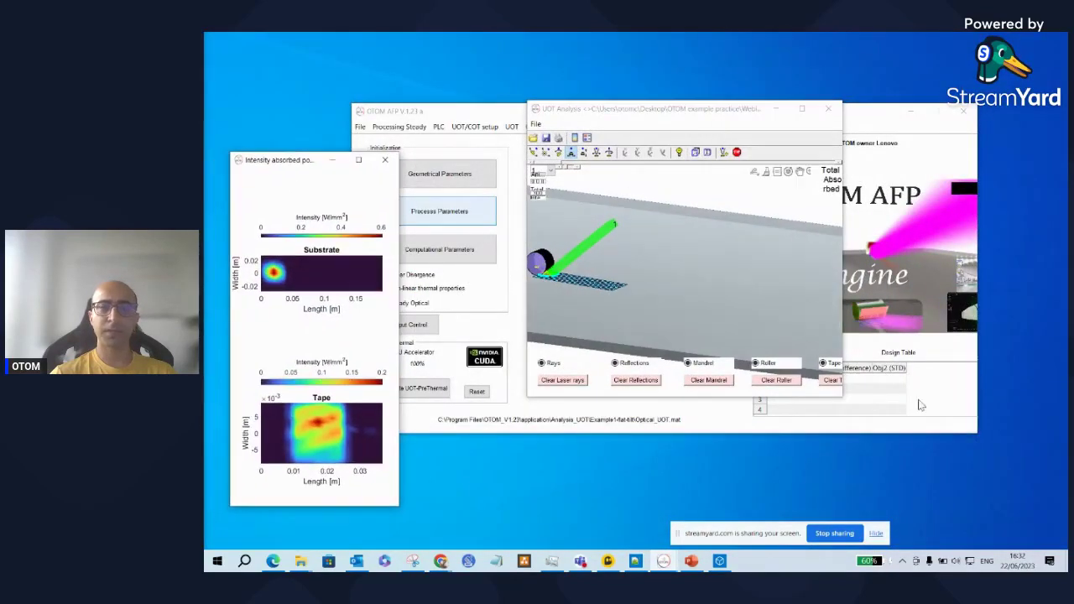
left_click_drag(836, 396, 951, 512)
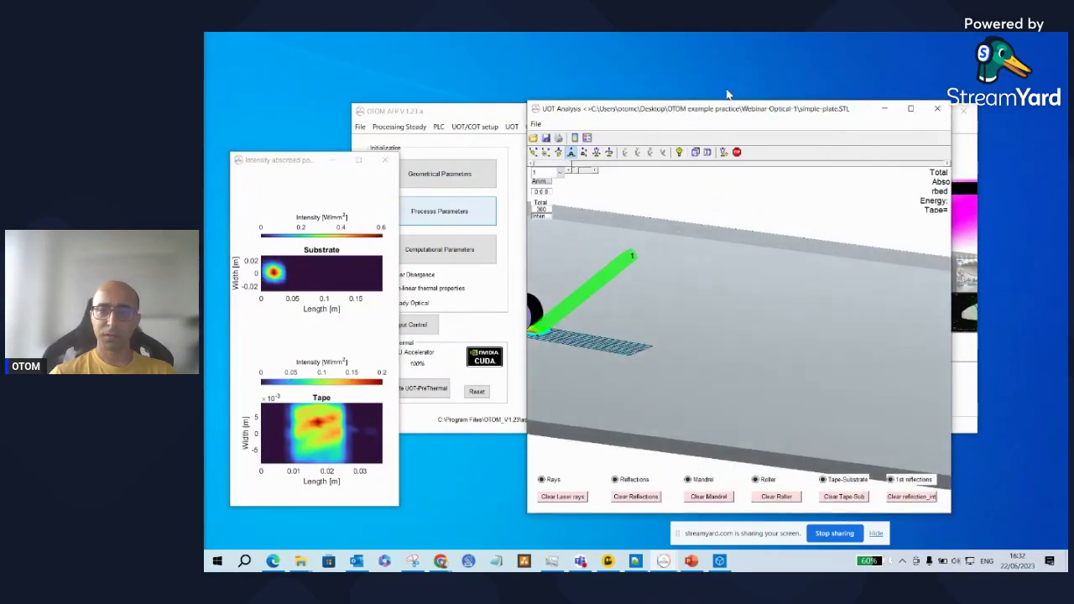
left_click_drag(741, 118, 1067, 122)
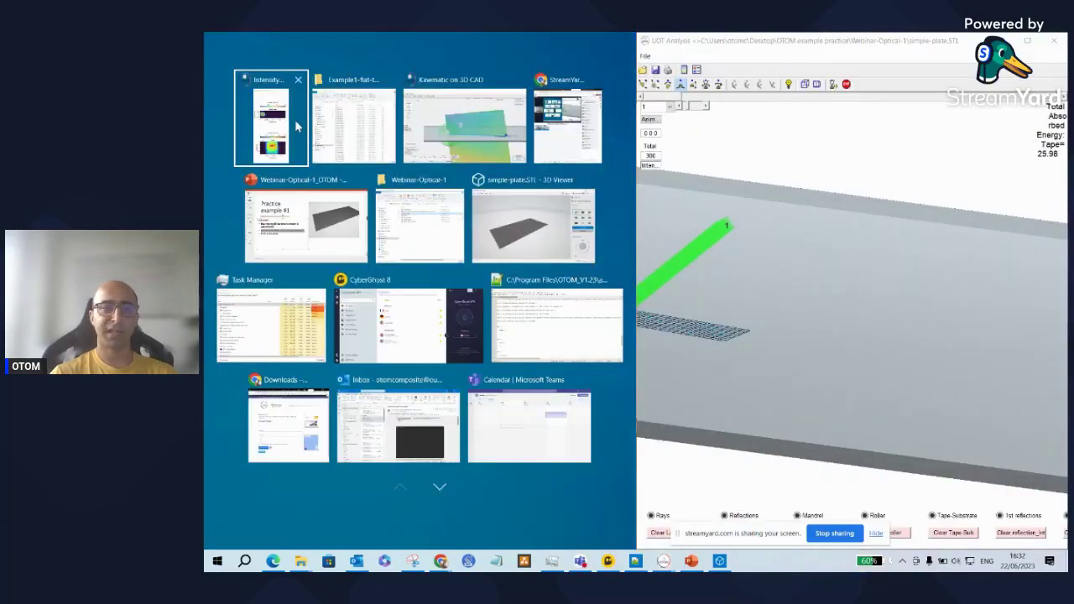
left_click(299, 126)
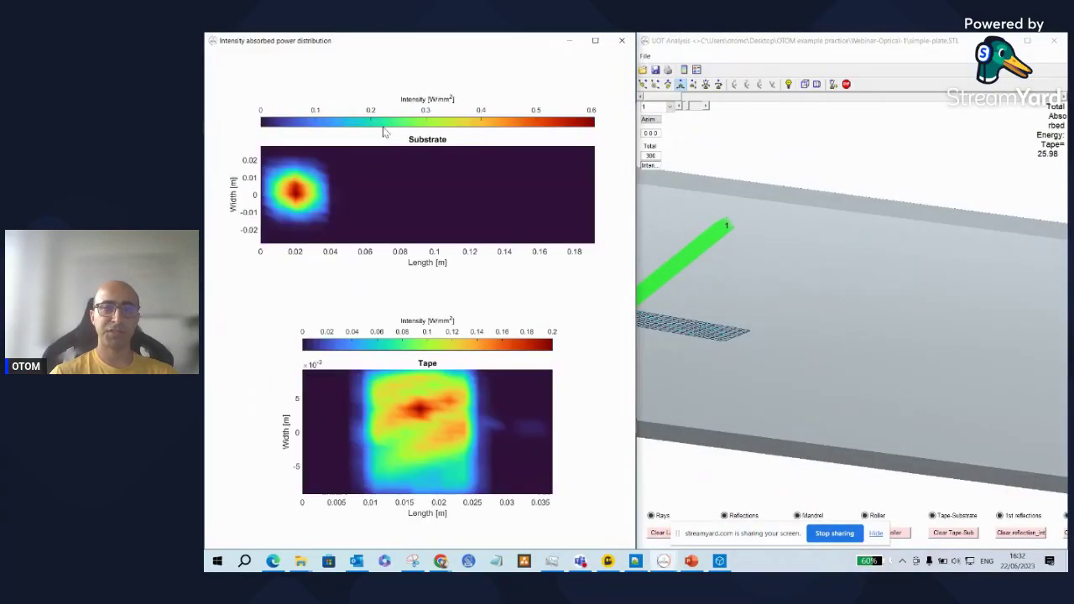
left_click(657, 121)
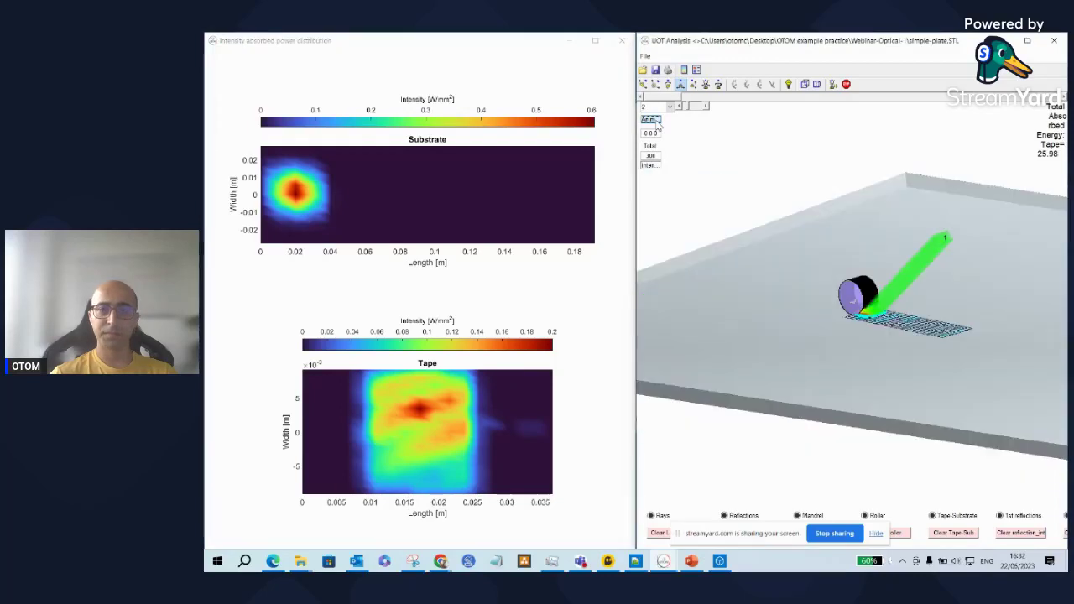
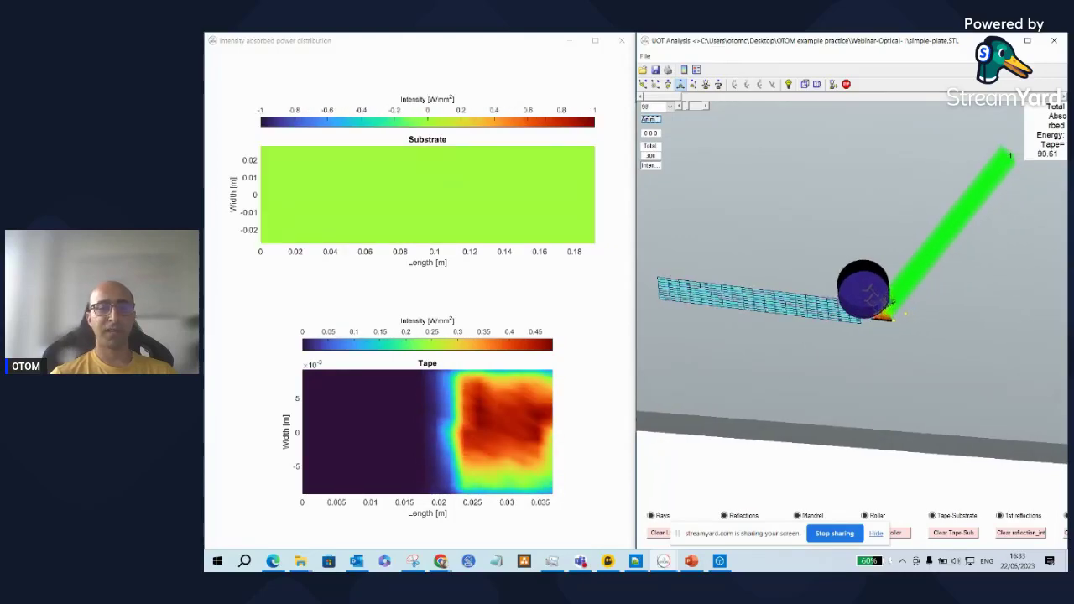
Play the Kinematics_Optical video from the Example1-flat-tilt folder, close it, and return to the Analysis_UOT folder.
left_click_drag(467, 177, 585, 35)
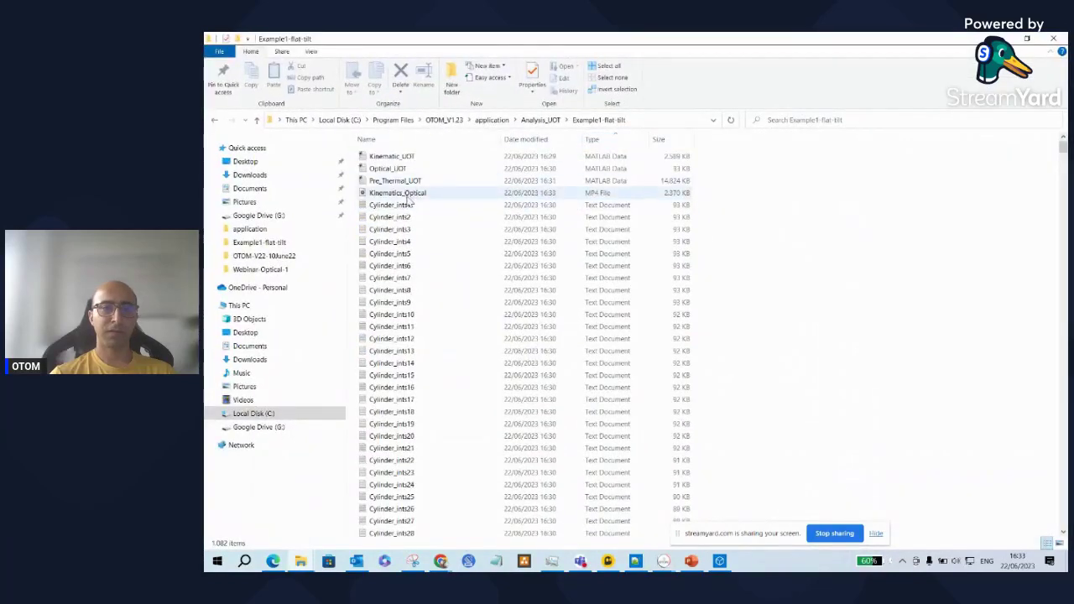
double_click(429, 195)
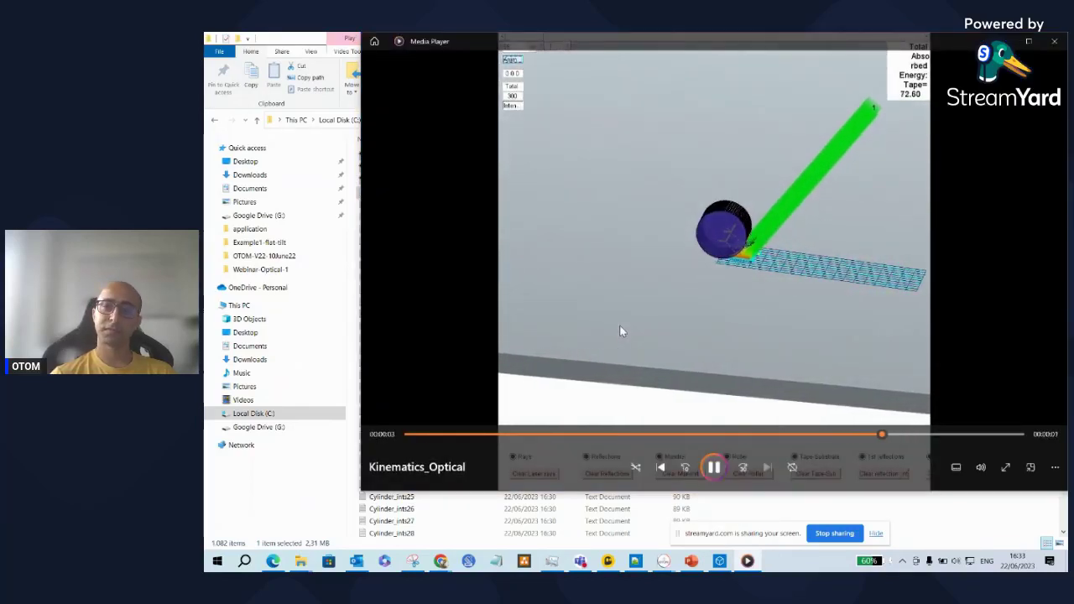
left_click(1055, 44)
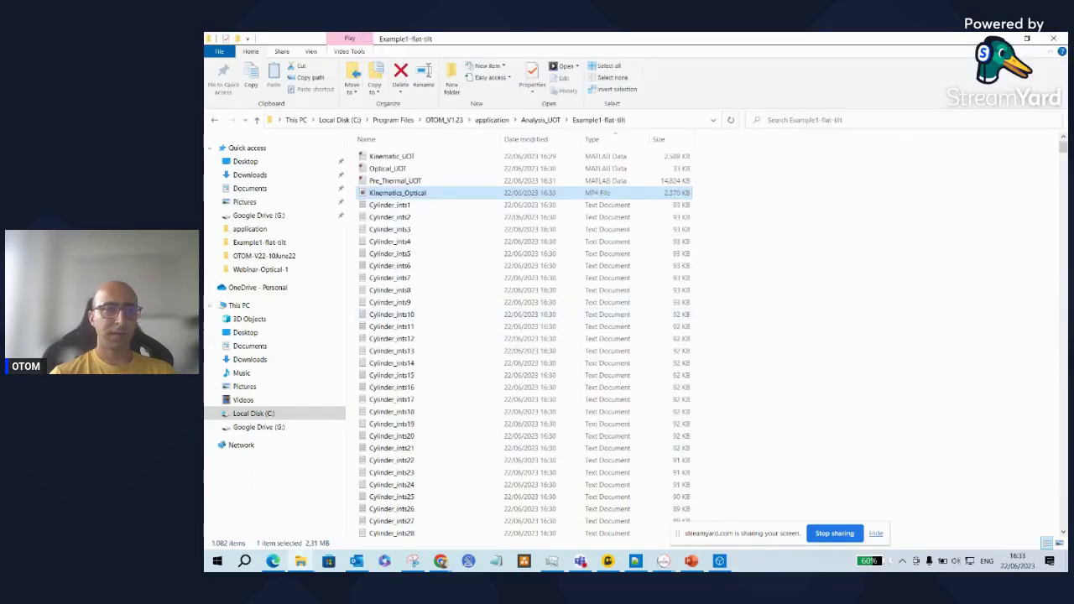
left_click(214, 120)
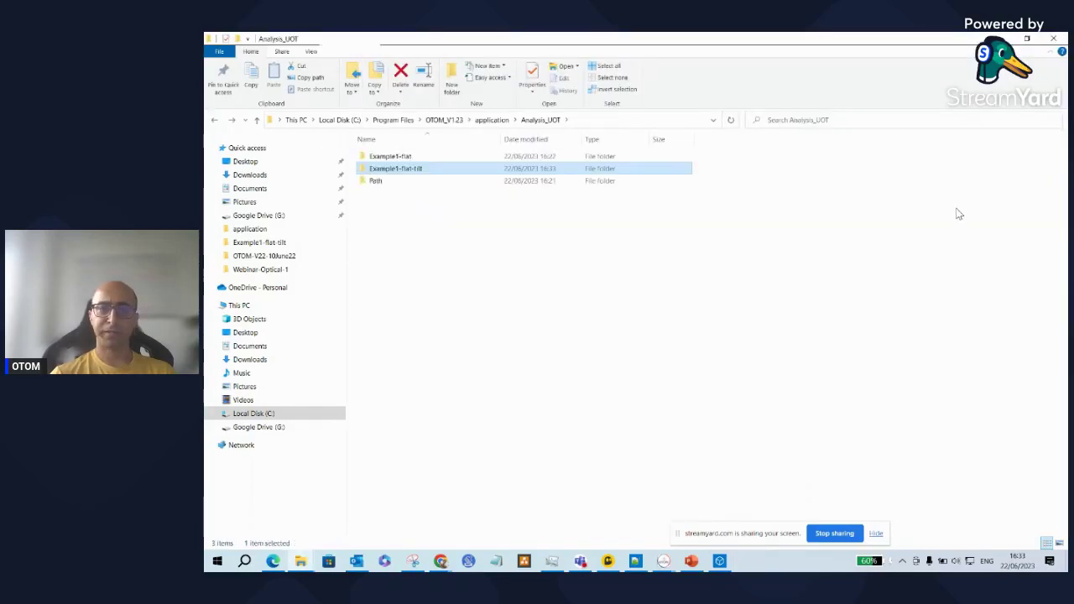
left_click(1002, 38)
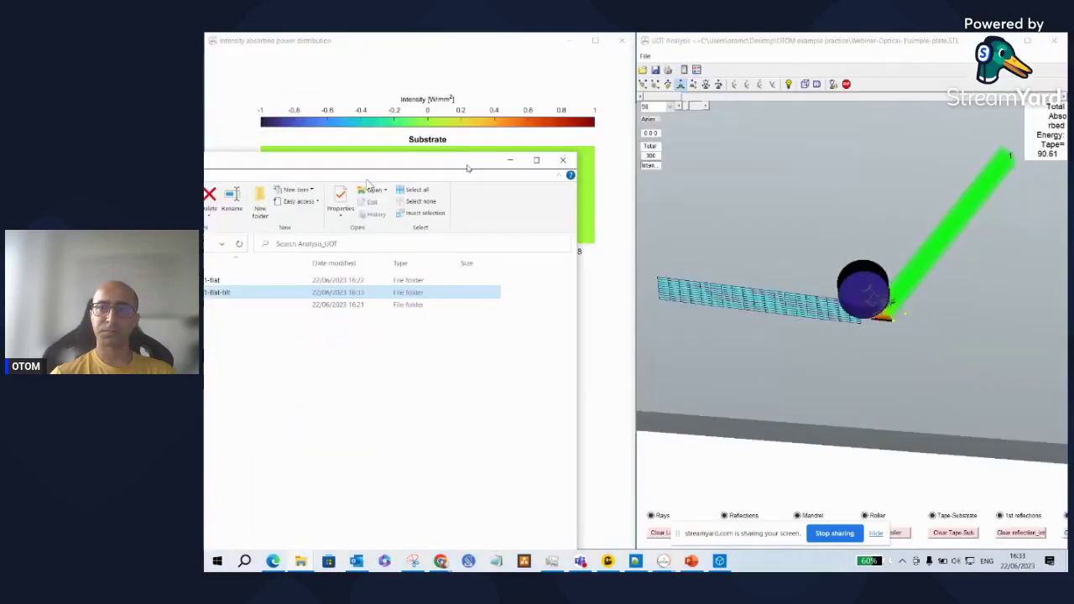
Close the intensity distribution plots, maximize the UOT Analysis window, and view the whole plate with the laser and roller.
left_click(621, 40)
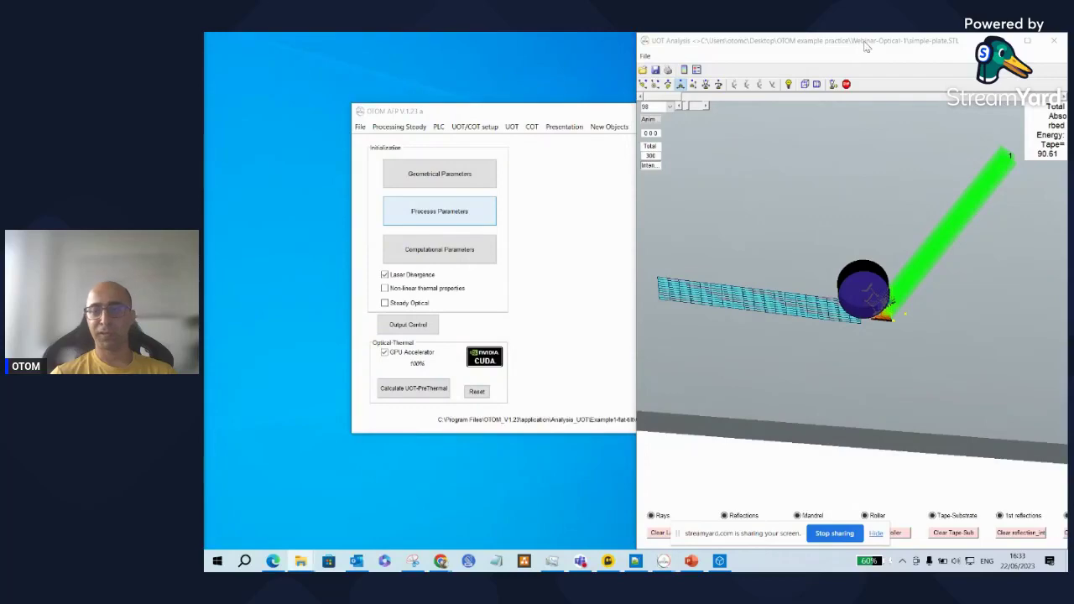
left_click_drag(865, 42, 704, 33)
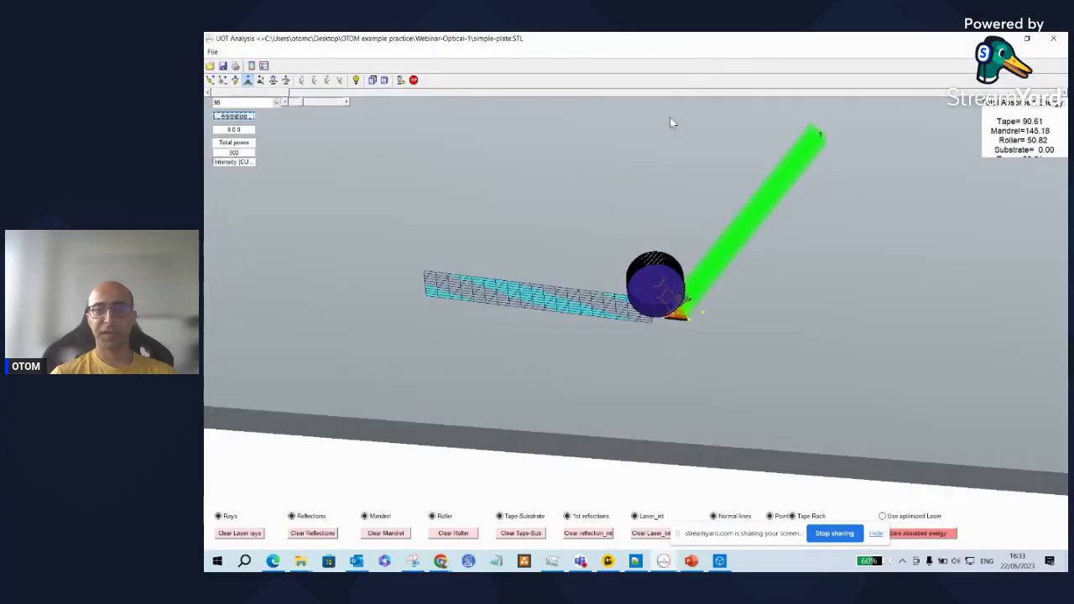
left_click(272, 80)
left_click_drag(537, 243, 278, 318)
left_click(209, 82)
left_click_drag(699, 283, 707, 315)
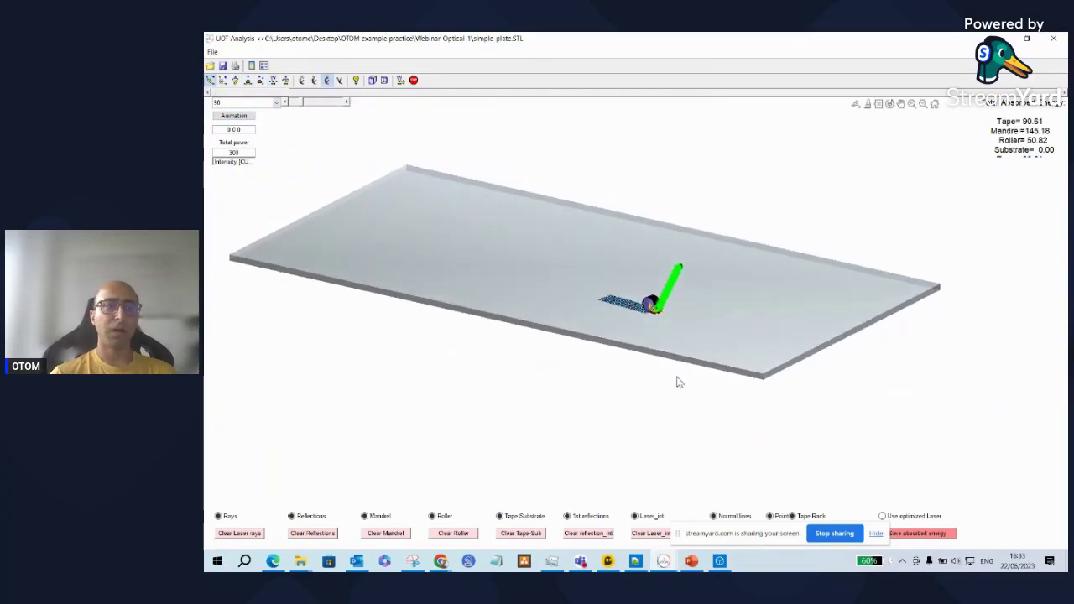
Switch to the Webinar-Optical-1_OTOM presentation in PowerPoint and review the Practice example #1 and #2 slides.
mouse_move(696, 566)
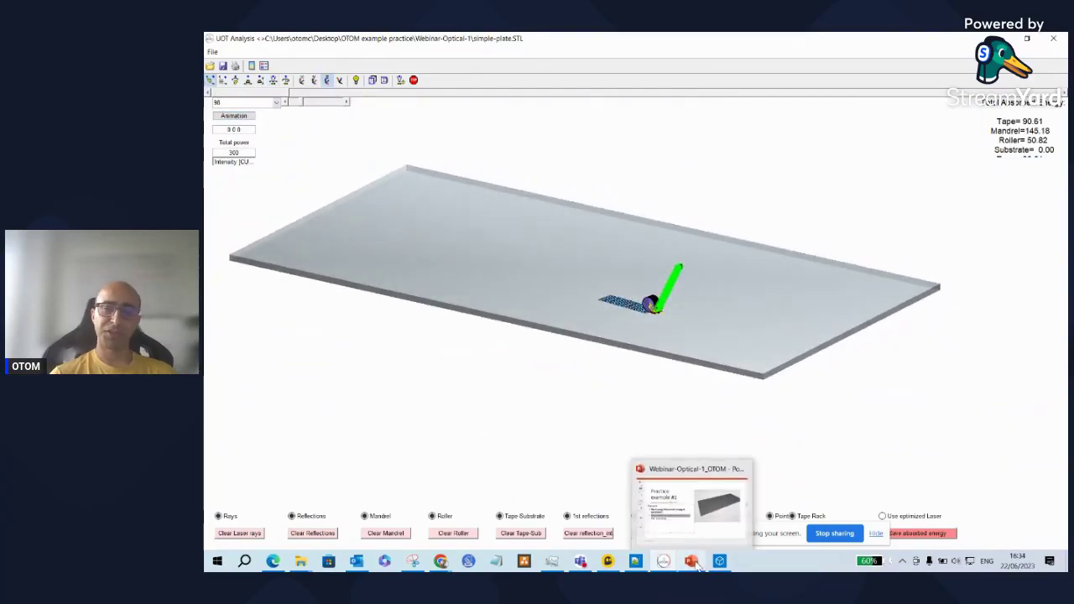
left_click(719, 515)
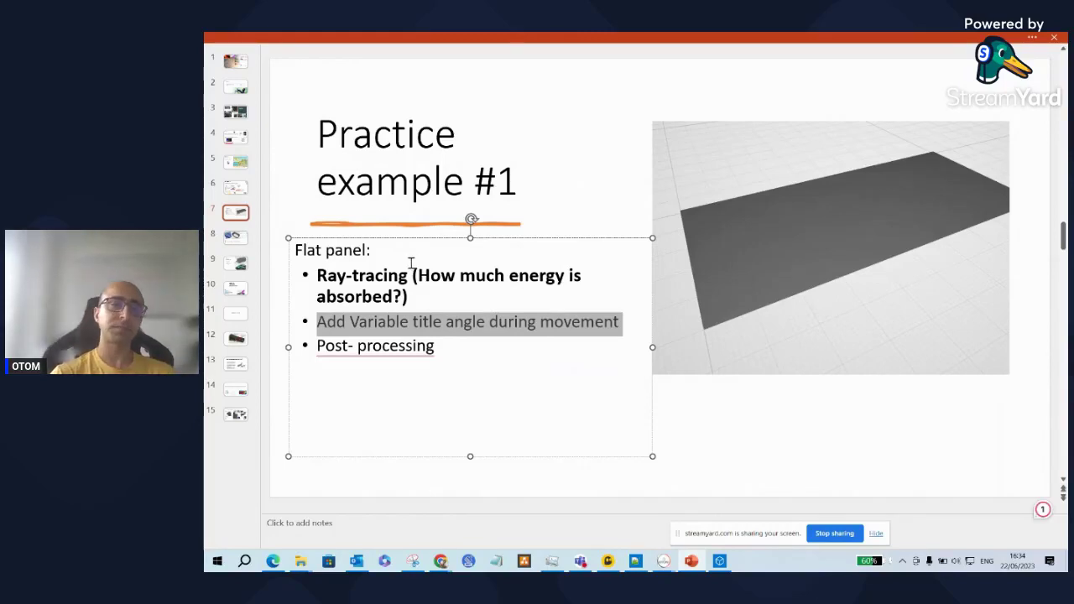
left_click(245, 241)
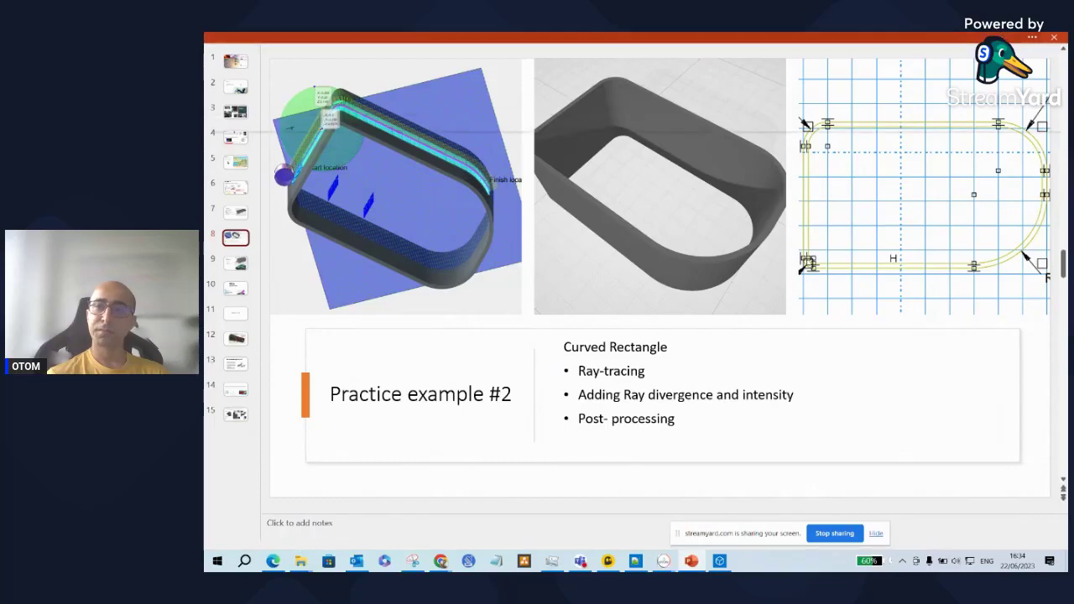
left_click(1001, 38)
left_click(1000, 38)
Close the UOT Analysis results window and the flat plate's Kinematic on 3D CAD window.
left_click(1059, 40)
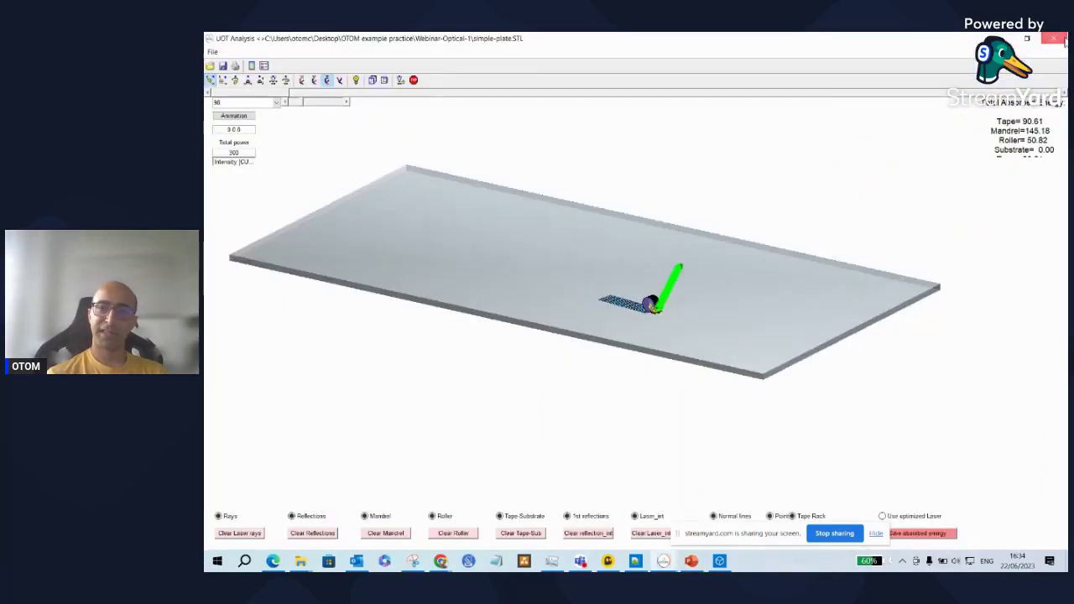
left_click(1059, 40)
mouse_move(663, 561)
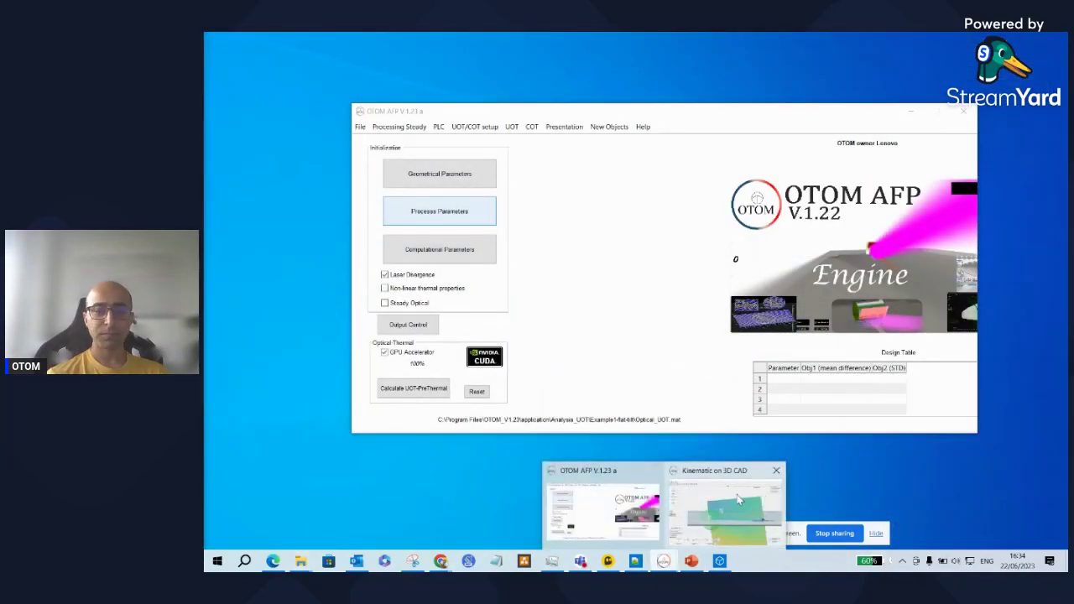
left_click(738, 500)
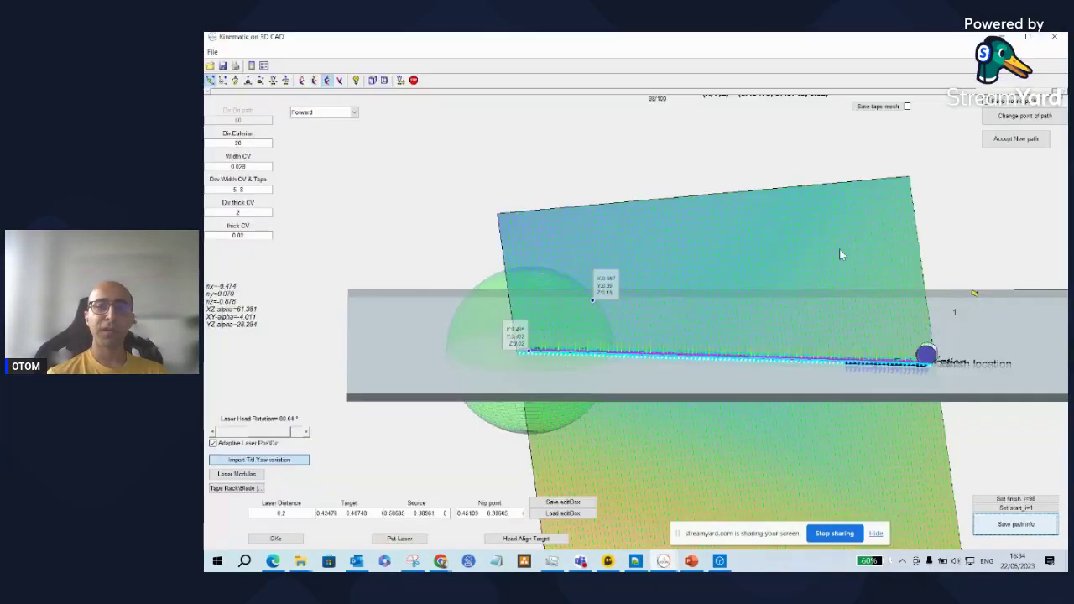
left_click(1059, 39)
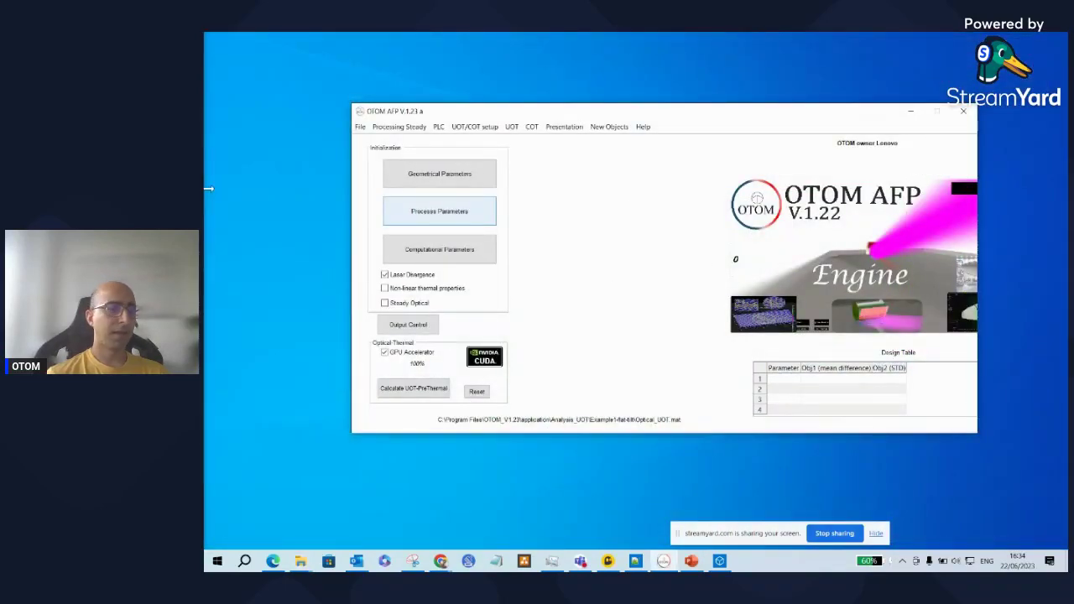
Open Fillet-Rectangle from the Webinar-Optical-1 folder in 3D Viewer, examine its shape from several angles, and close it.
mouse_move(300, 561)
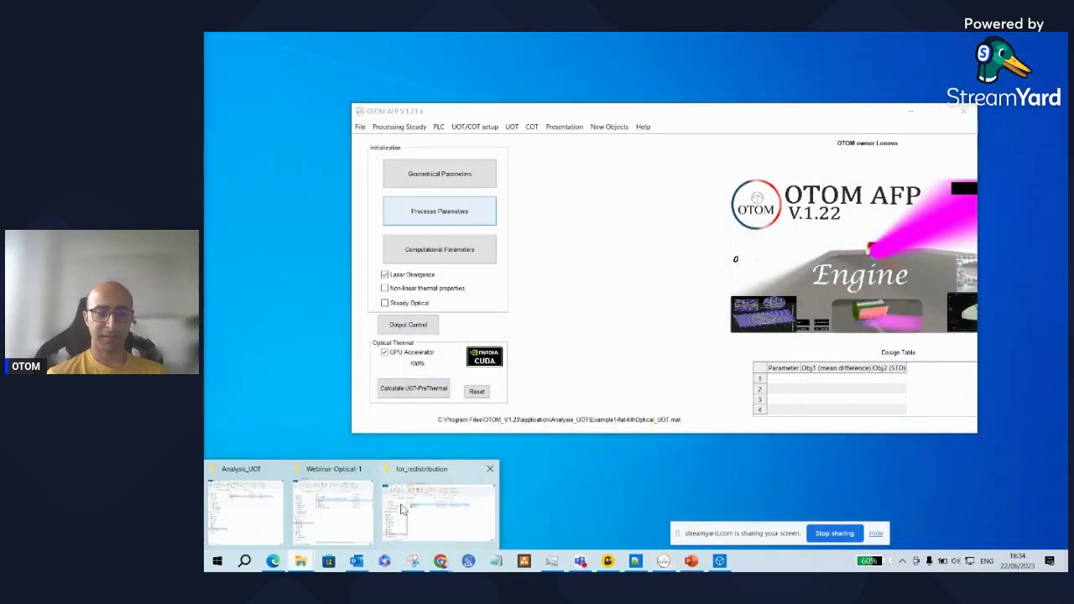
left_click(349, 504)
left_click(612, 234)
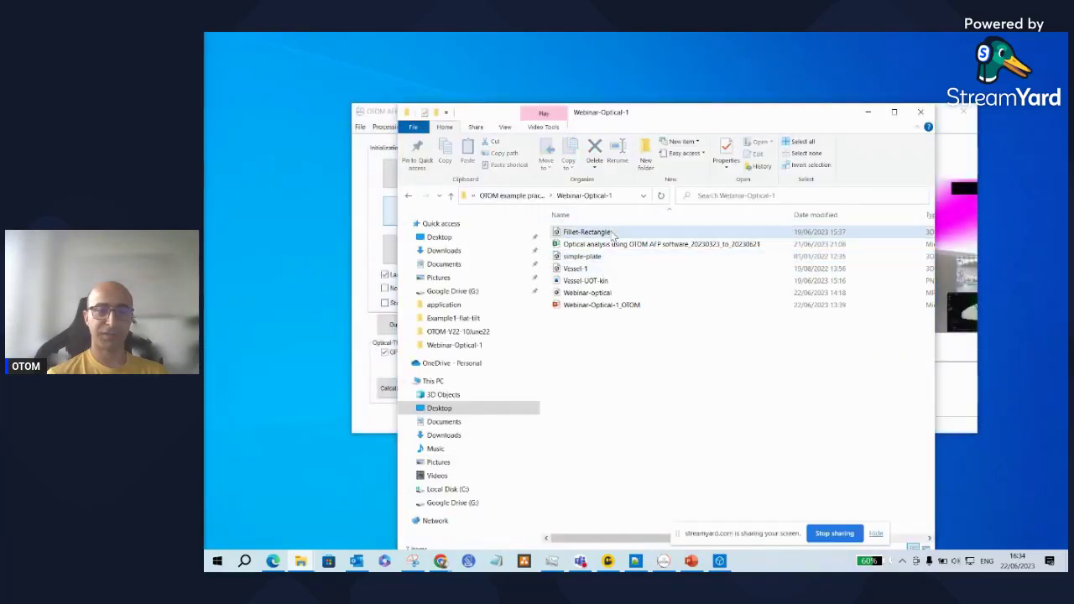
double_click(613, 235)
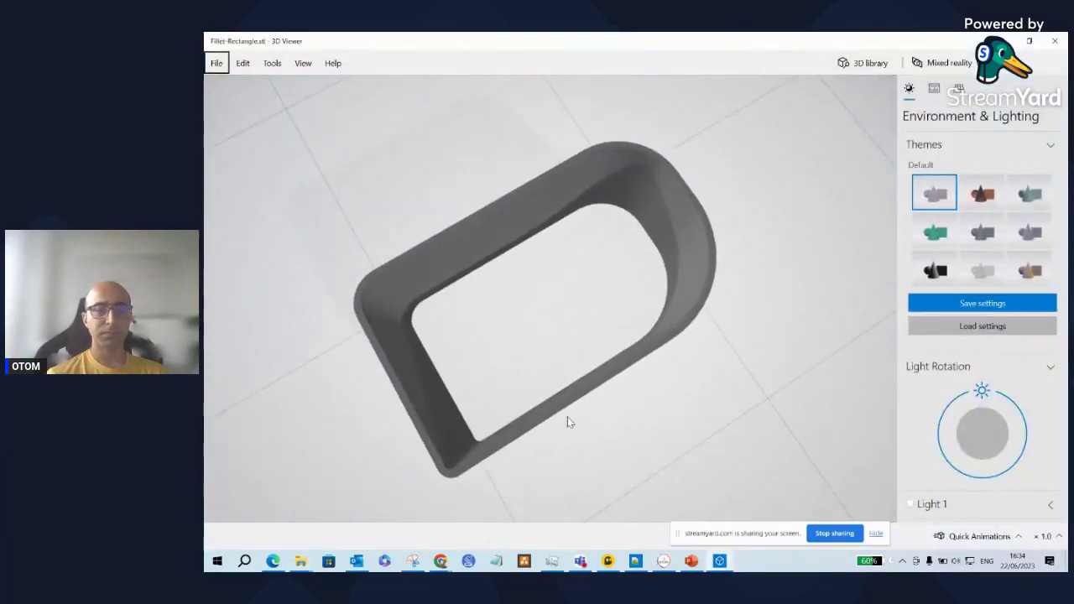
left_click_drag(533, 151, 707, 215)
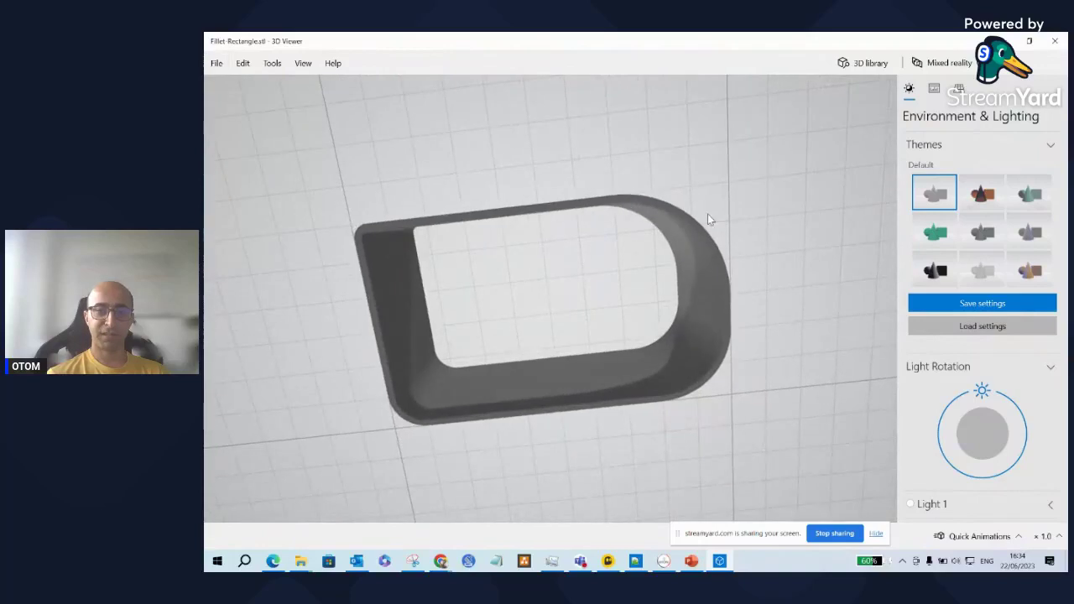
left_click_drag(436, 238, 445, 482)
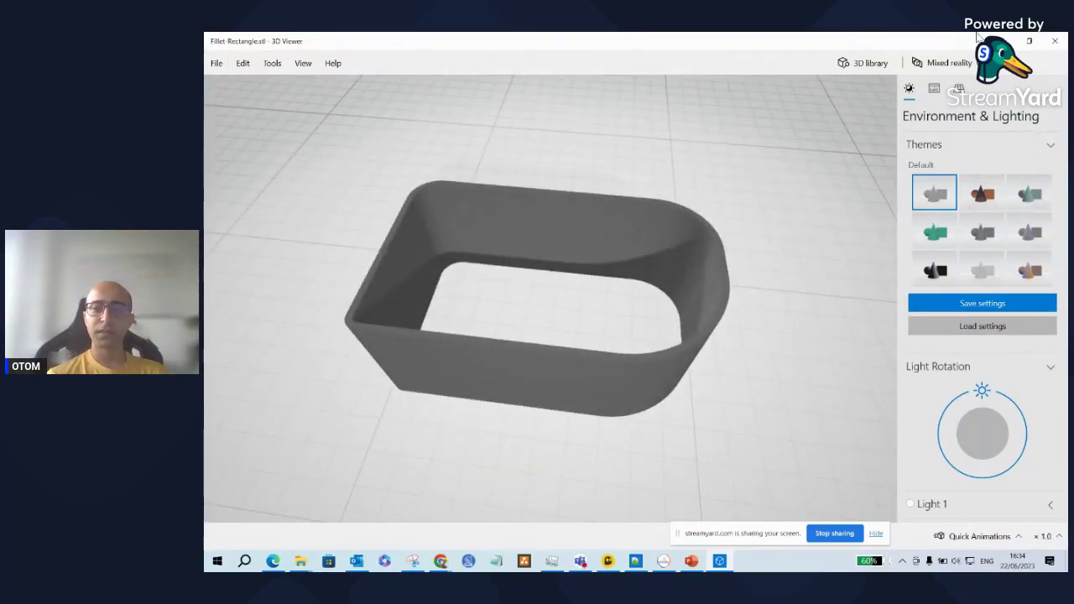
left_click(1064, 42)
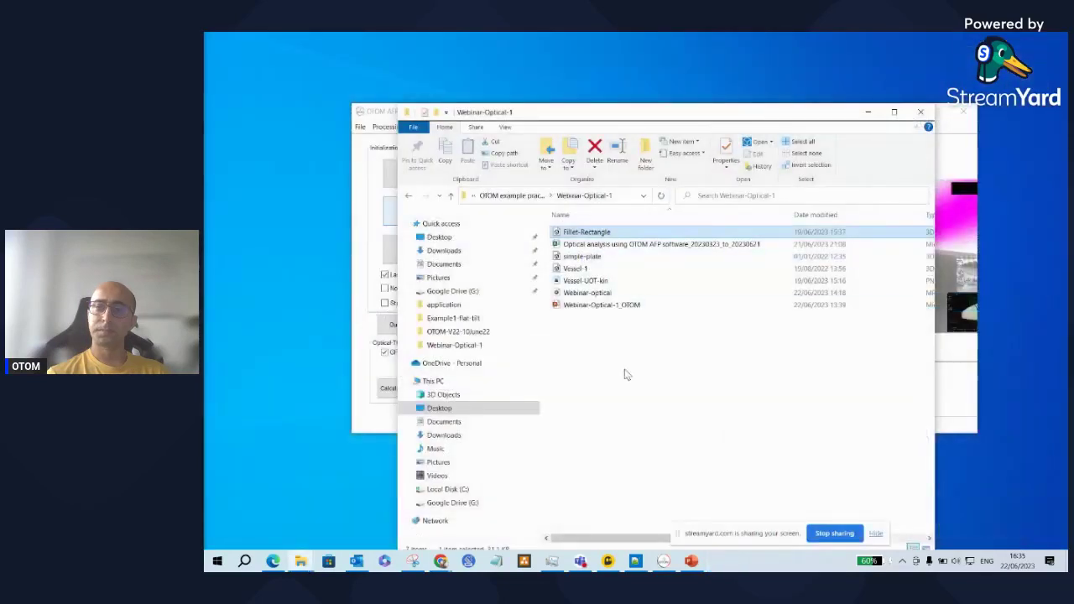
left_click(868, 109)
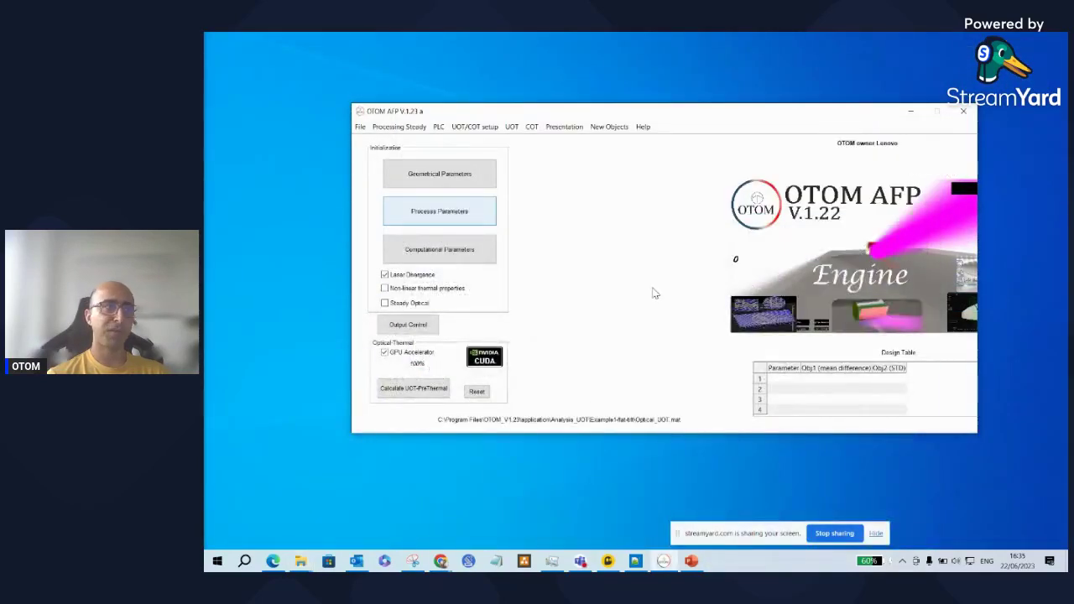
Load the Fillet-Rectangle tooling for CAD kinematics with a geometry scale of 0.01, and maximize the Kinematic on 3D CAD window.
left_click(500, 127)
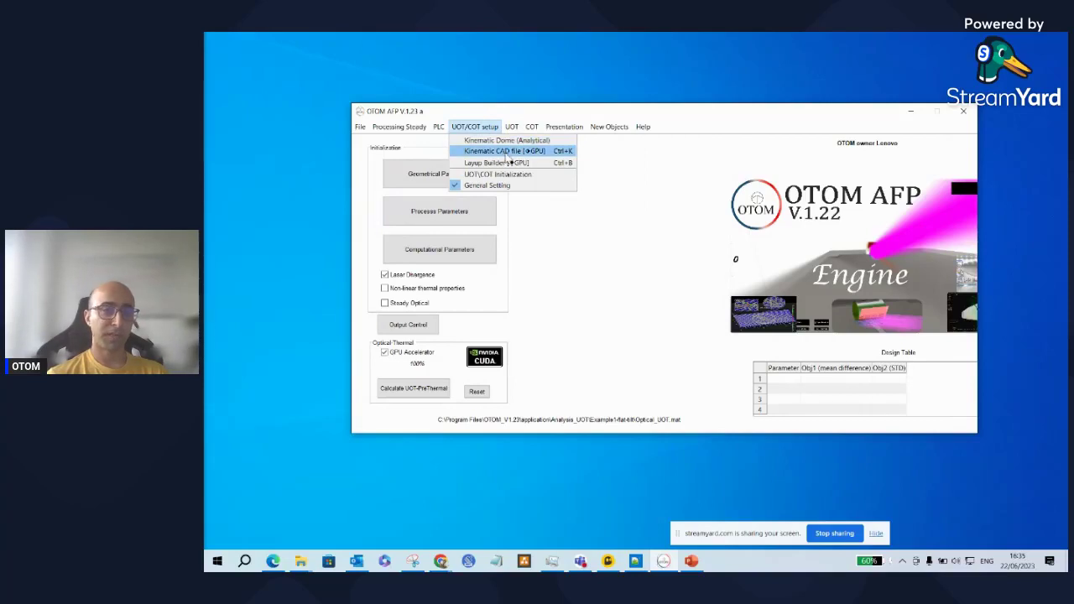
left_click(505, 153)
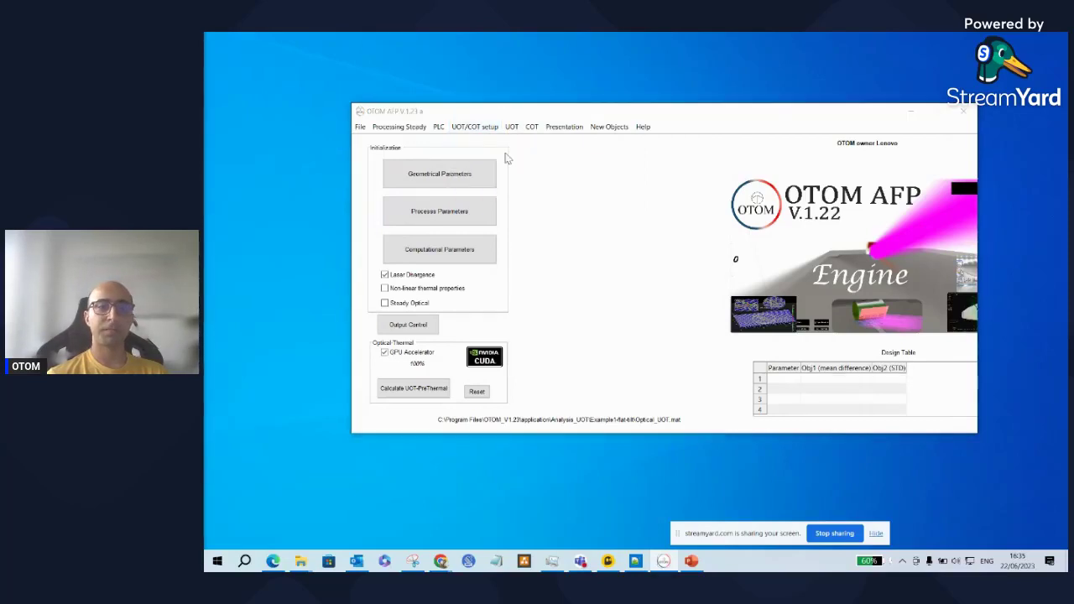
left_click(452, 267)
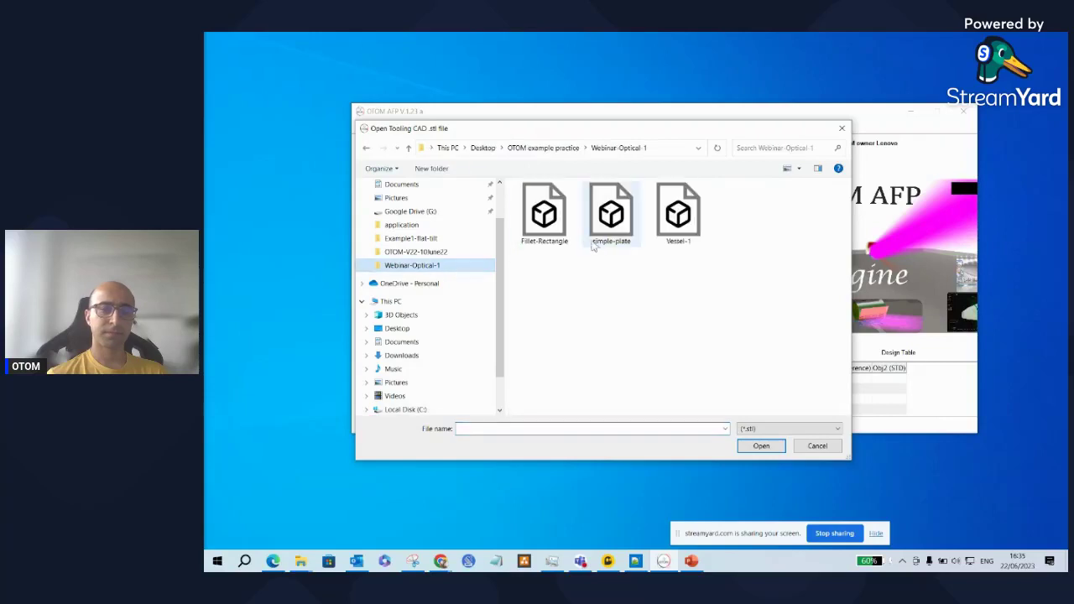
double_click(547, 220)
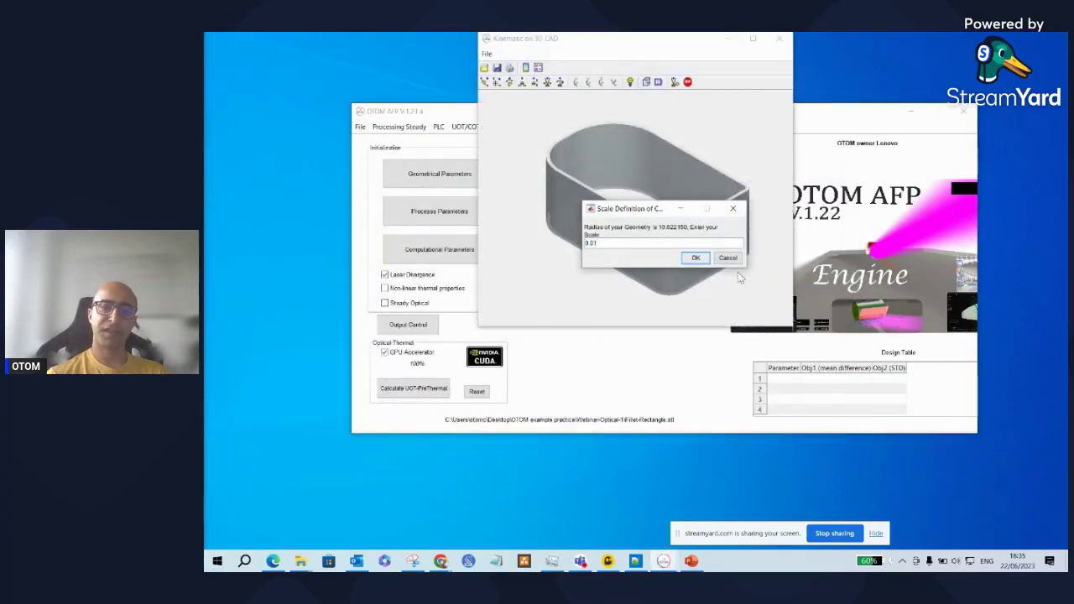
key("Return")
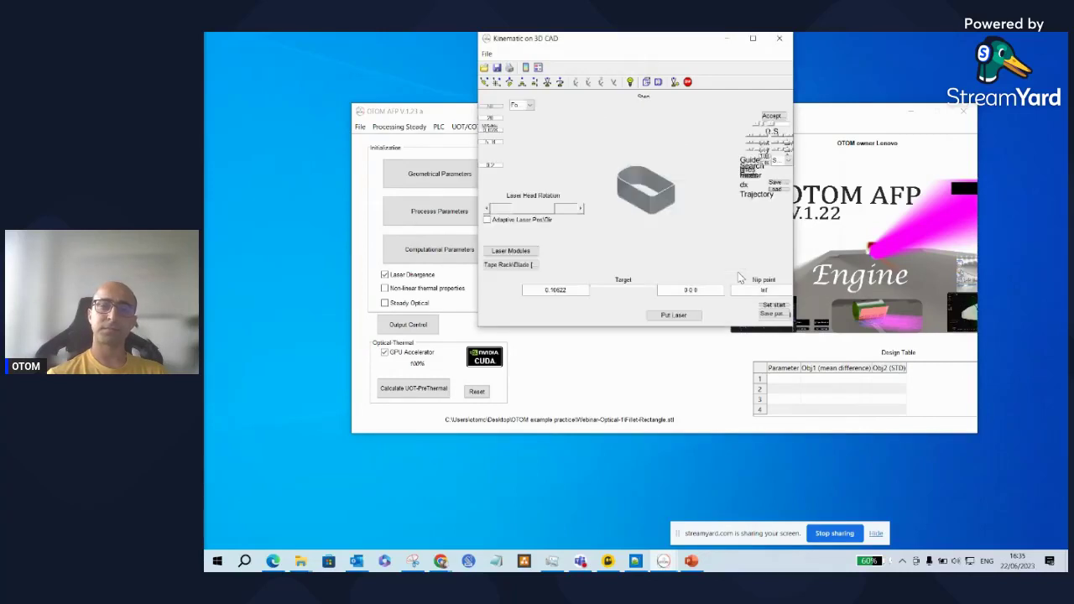
left_click(663, 253)
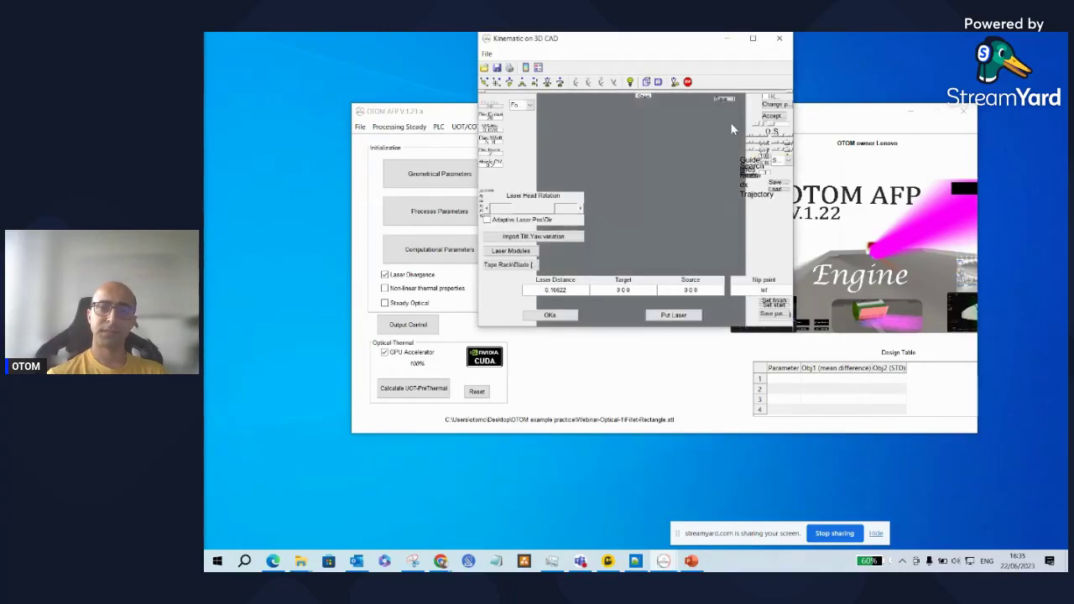
left_click(753, 38)
Resize the path cutting plane on the tooling with a scale of 0.4.
left_click_drag(599, 214, 713, 257)
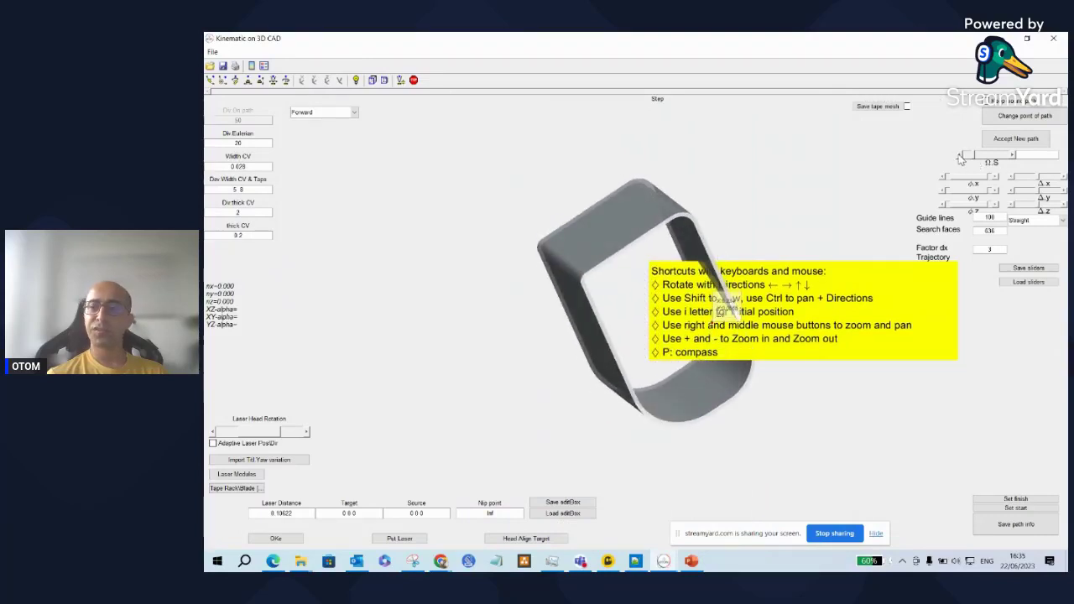
left_click_drag(962, 160, 991, 162)
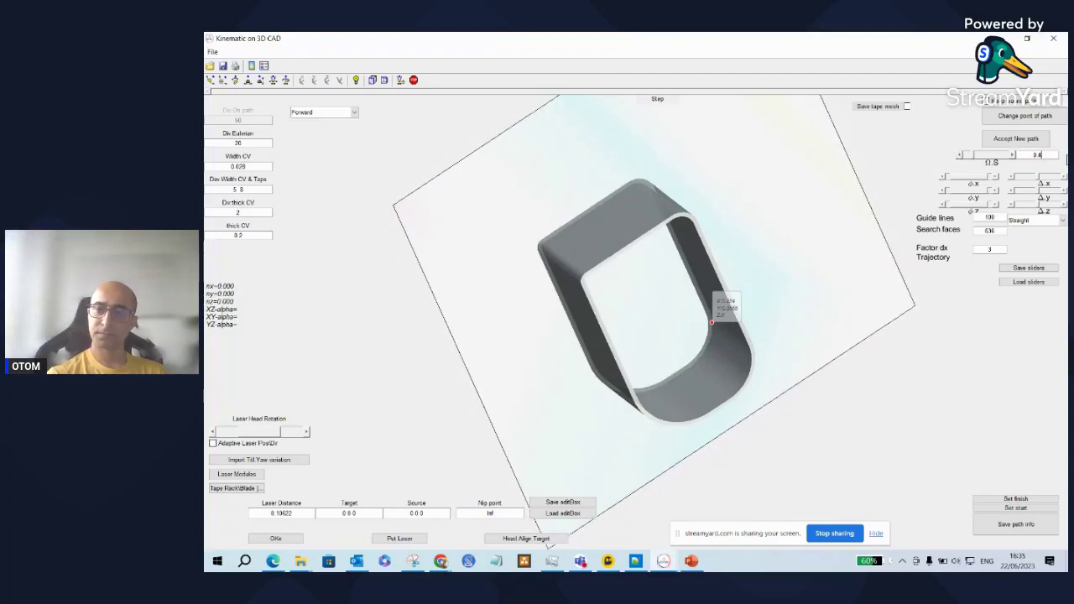
key("Return")
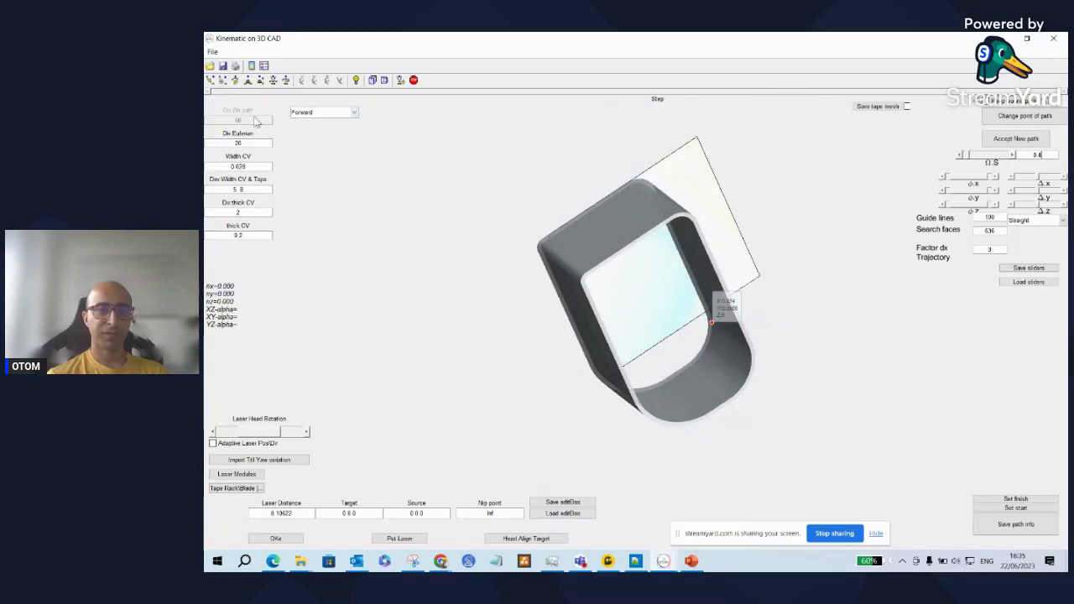
Shift the cutting plane along Z by 3.8362 so that it cuts through the tooling wall below its edge.
left_click(211, 82)
left_click_drag(602, 240, 534, 257)
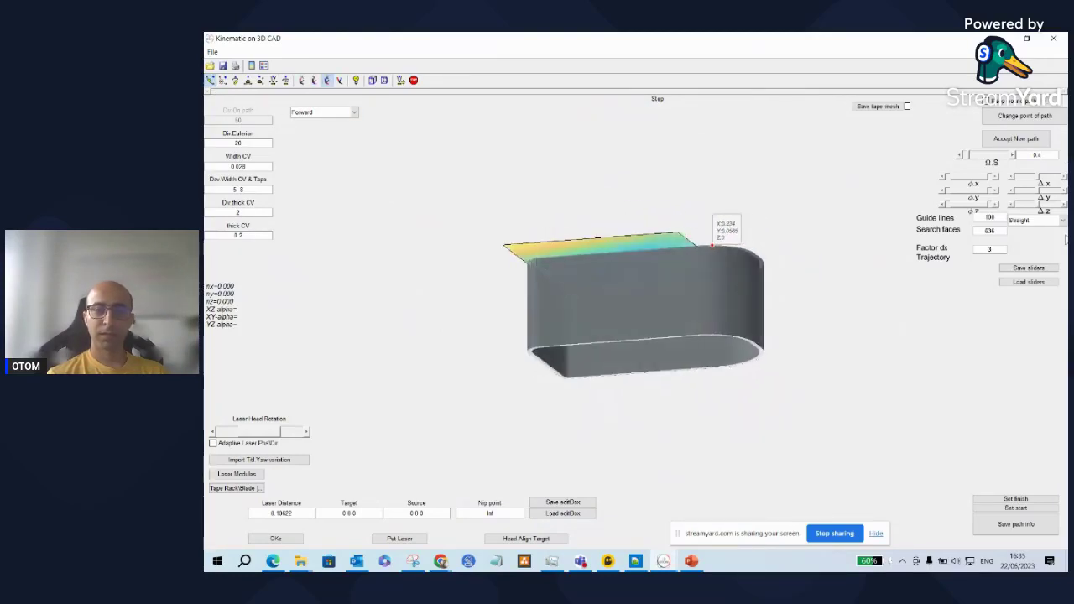
left_click(1064, 205)
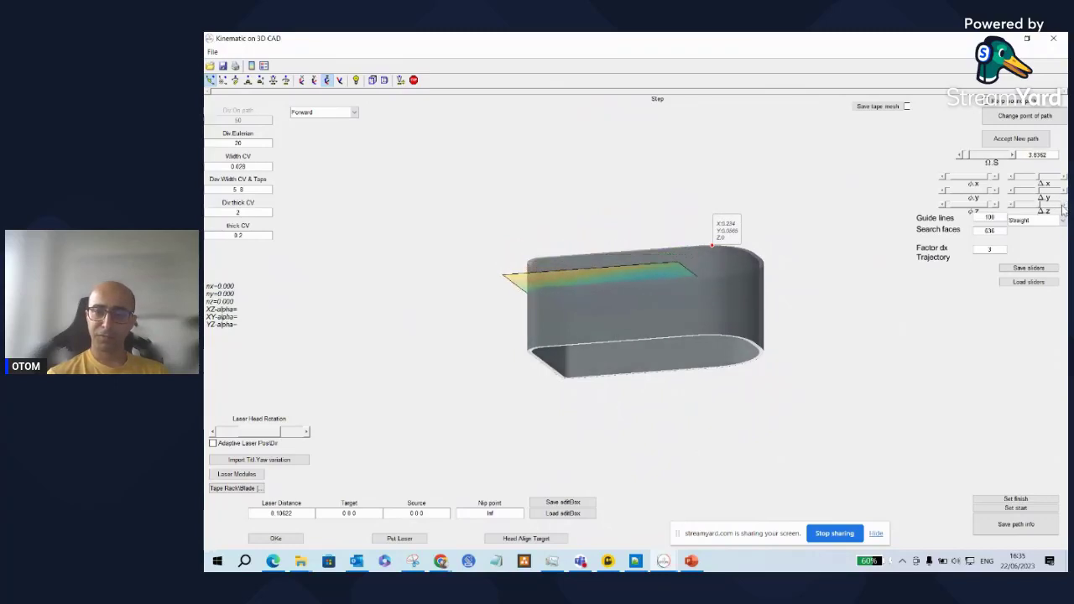
left_click(1050, 206)
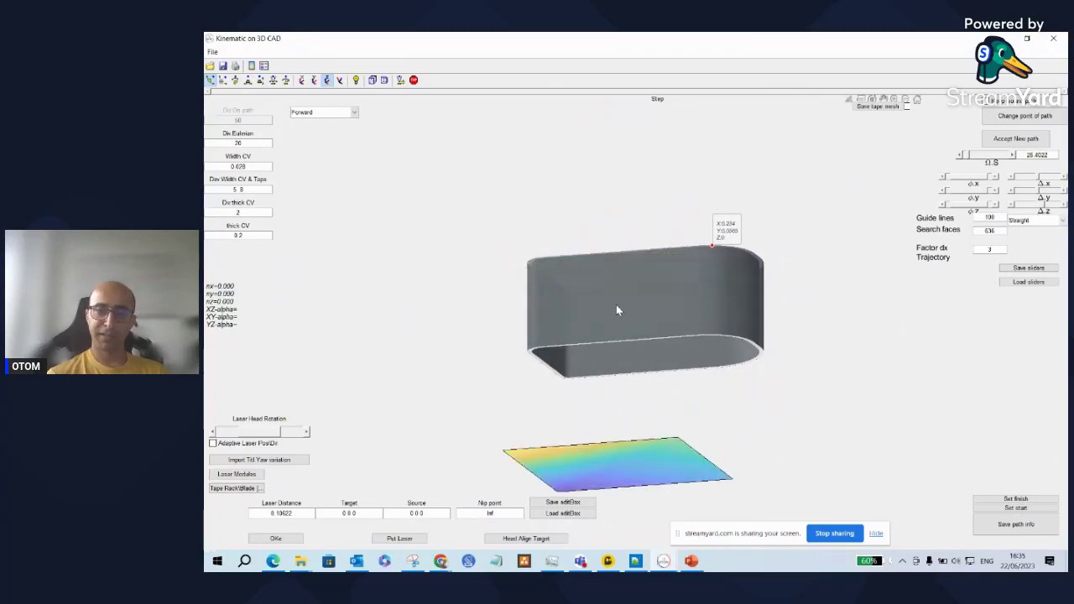
left_click(1023, 206)
left_click_drag(564, 310, 568, 286)
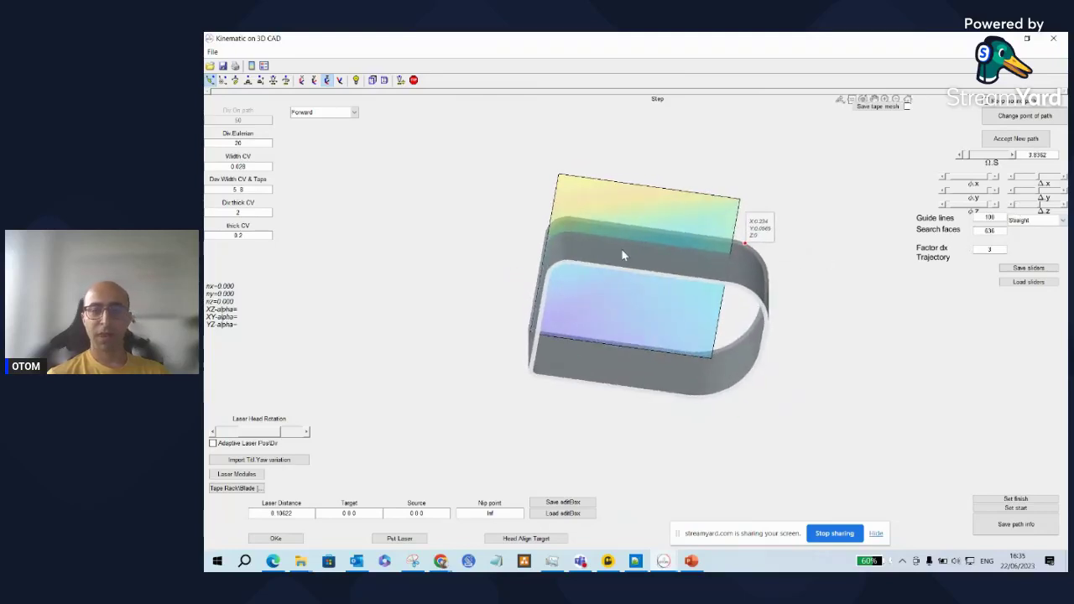
Rotate the cutting plane about Z across the tooling's rounded corner, and accept the intersection as the new path with the proposed limits.
left_click(996, 204)
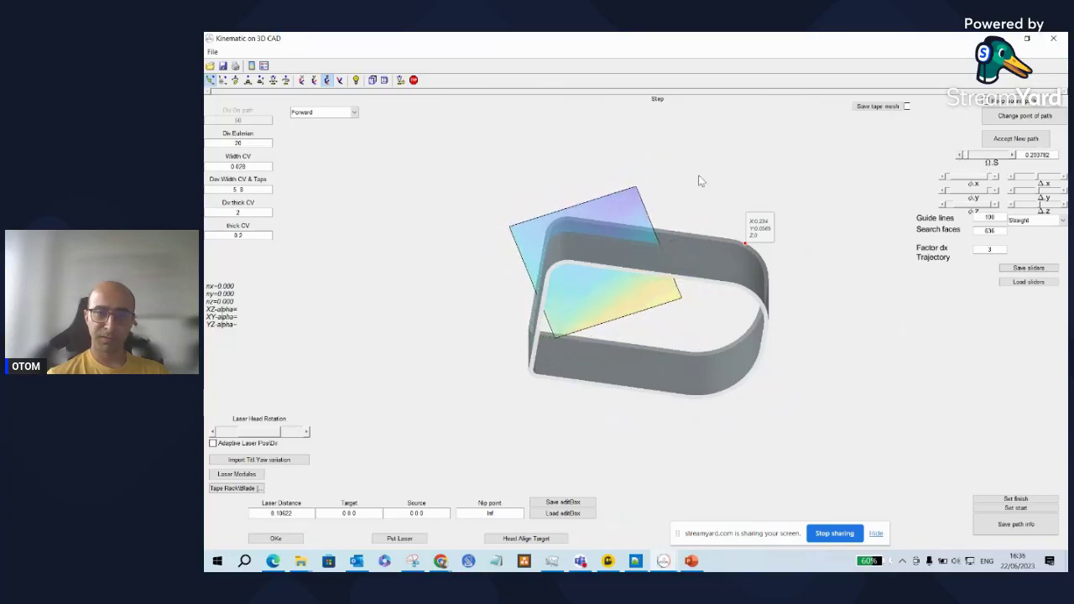
left_click_drag(624, 254, 600, 252)
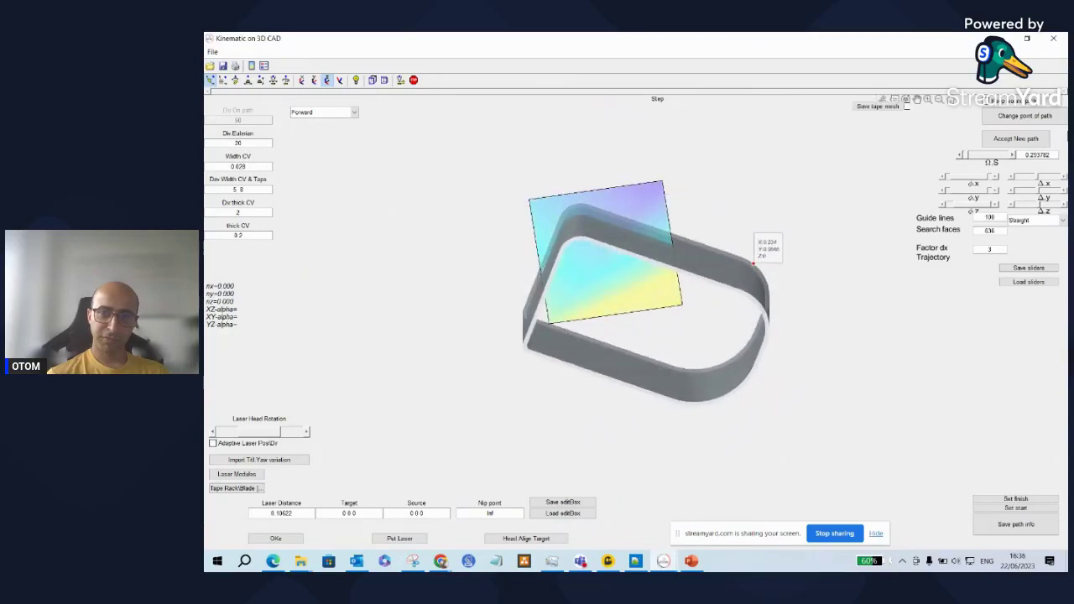
left_click(1017, 141)
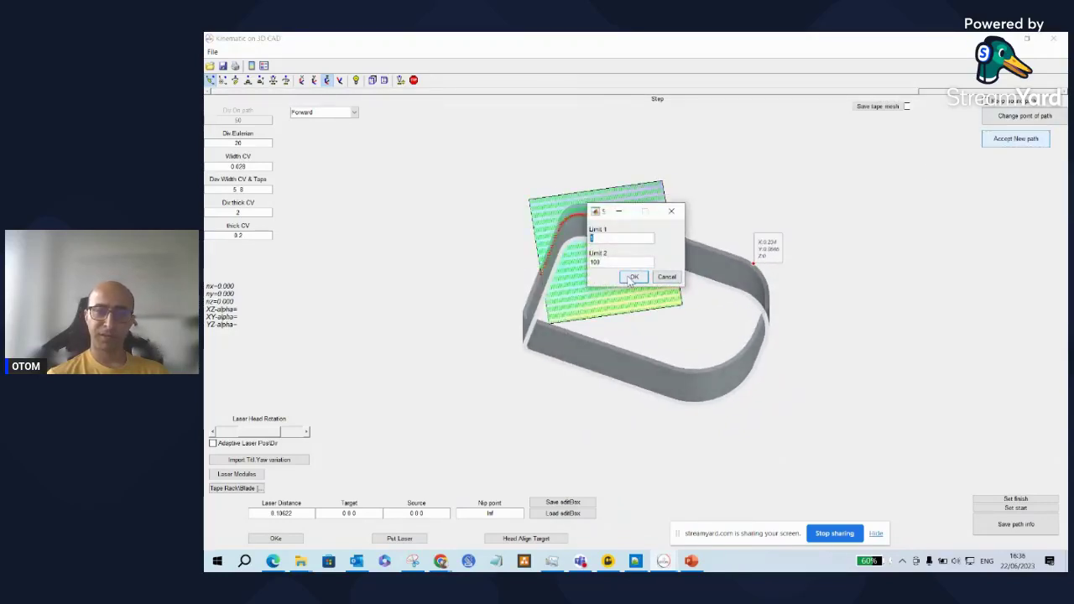
left_click(634, 278)
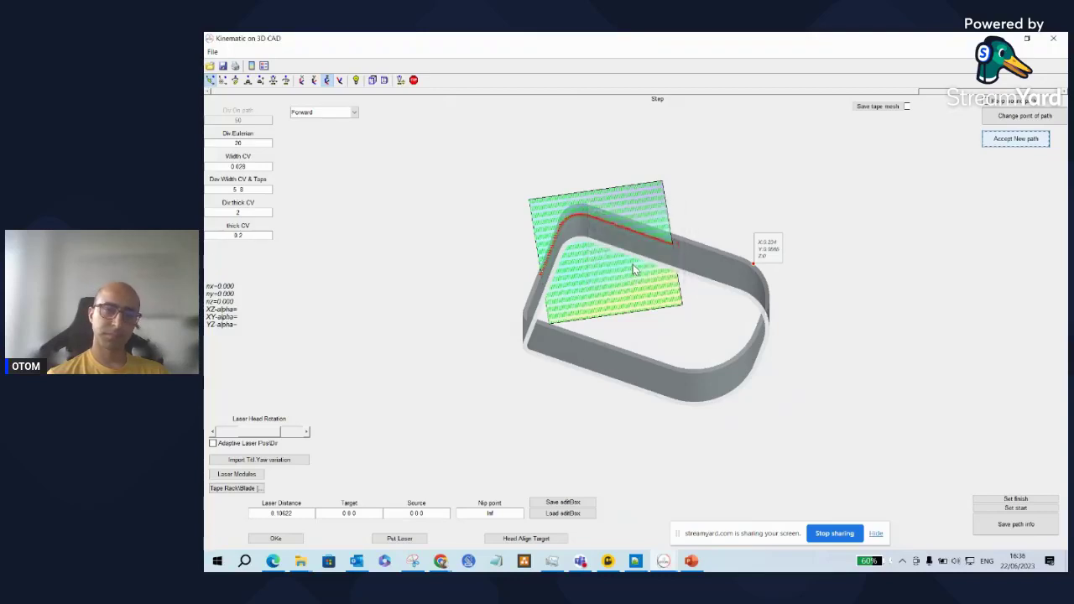
left_click(573, 235)
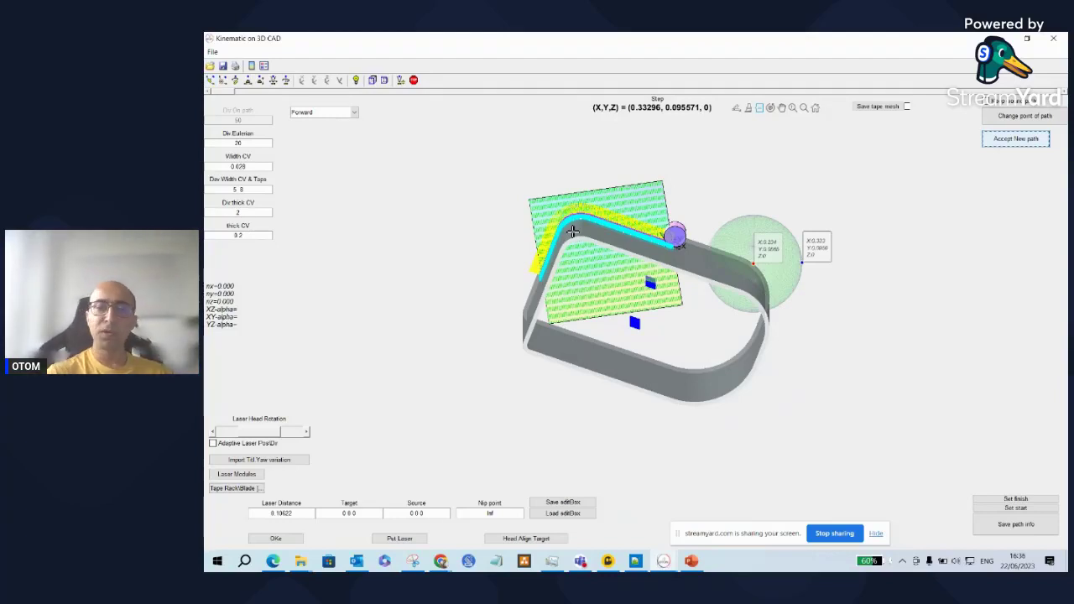
Set Div Eulerian to 50 for the tape path around the corner.
left_click(210, 81)
left_click_drag(638, 240, 629, 266)
left_click(272, 79)
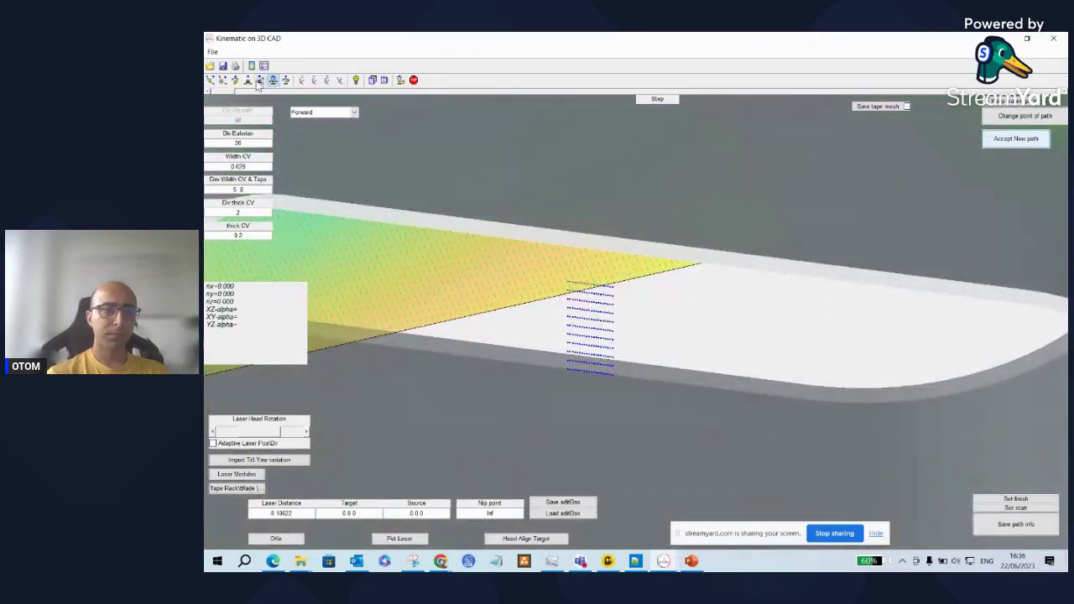
left_click(248, 80)
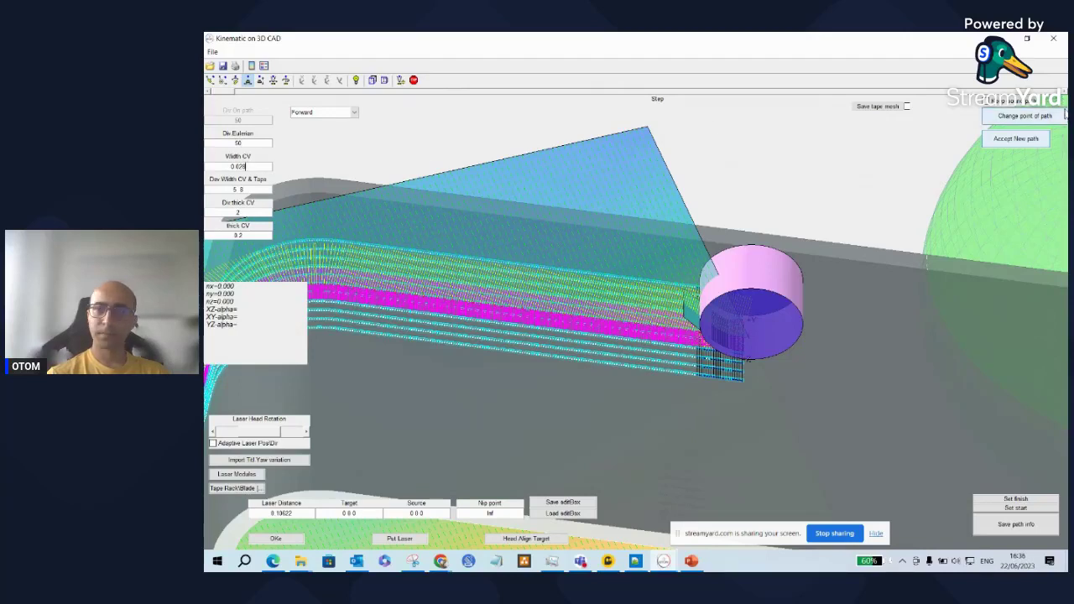
Run the roller along the path around the corner to step 332, inspect its placement, and bring it back to step 6.
left_click(1063, 92)
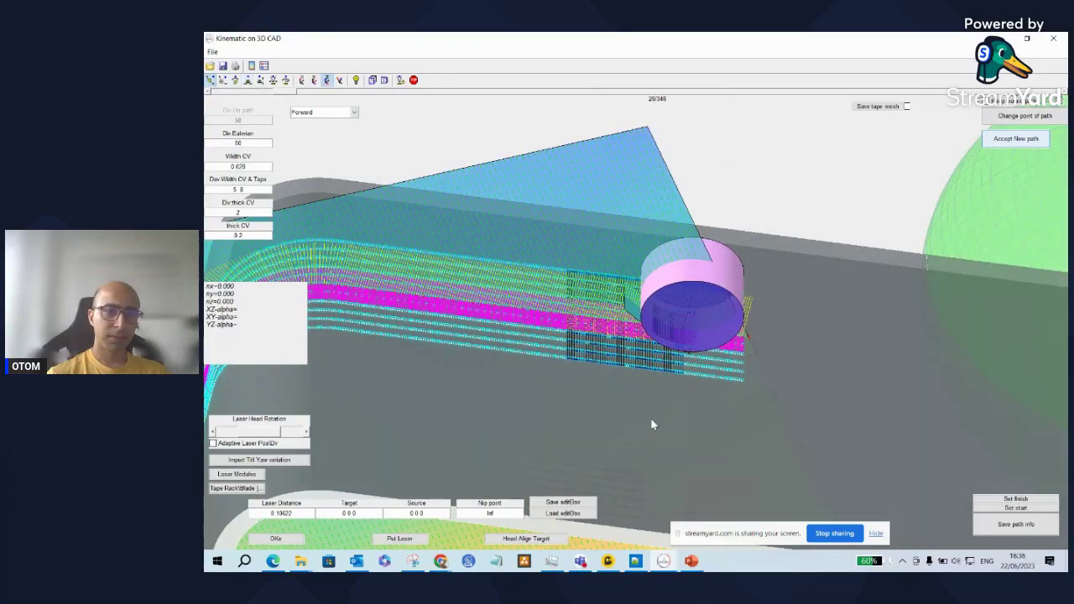
left_click_drag(651, 424, 645, 400)
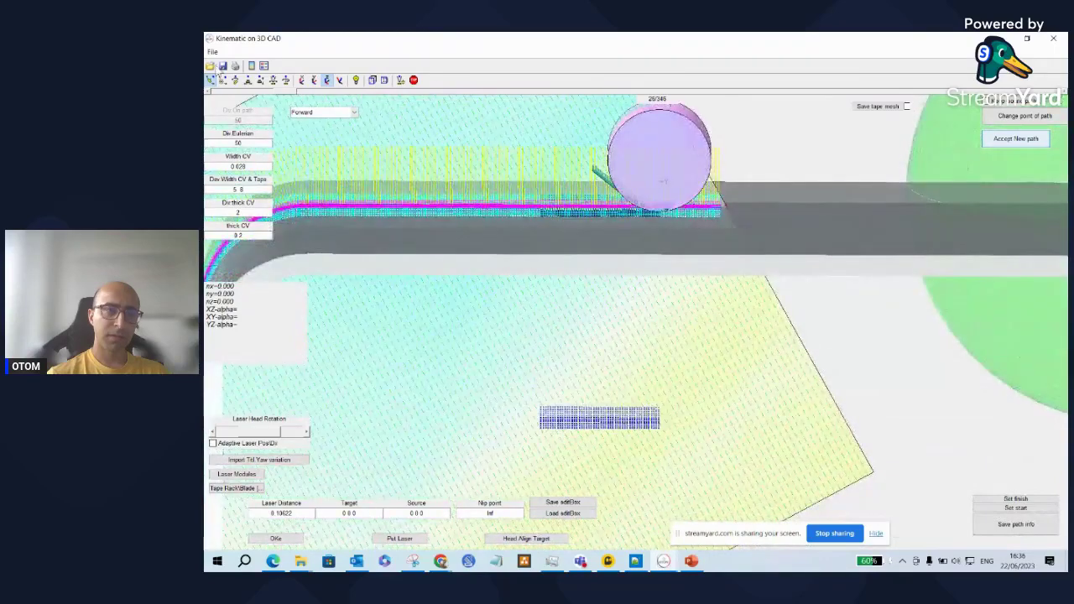
left_click(247, 80)
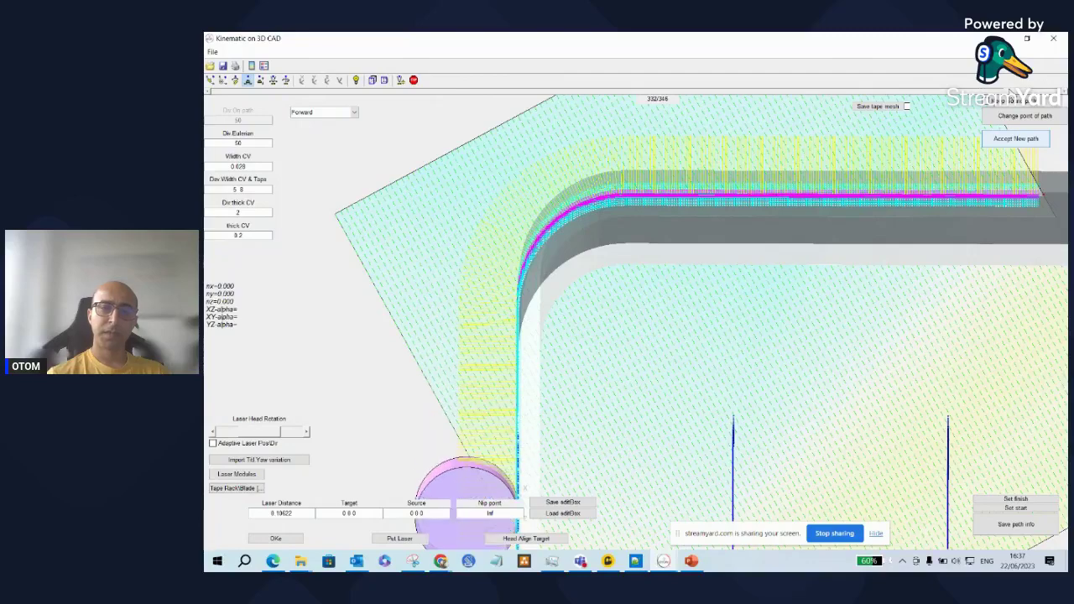
left_click(273, 80)
left_click_drag(669, 239, 647, 272)
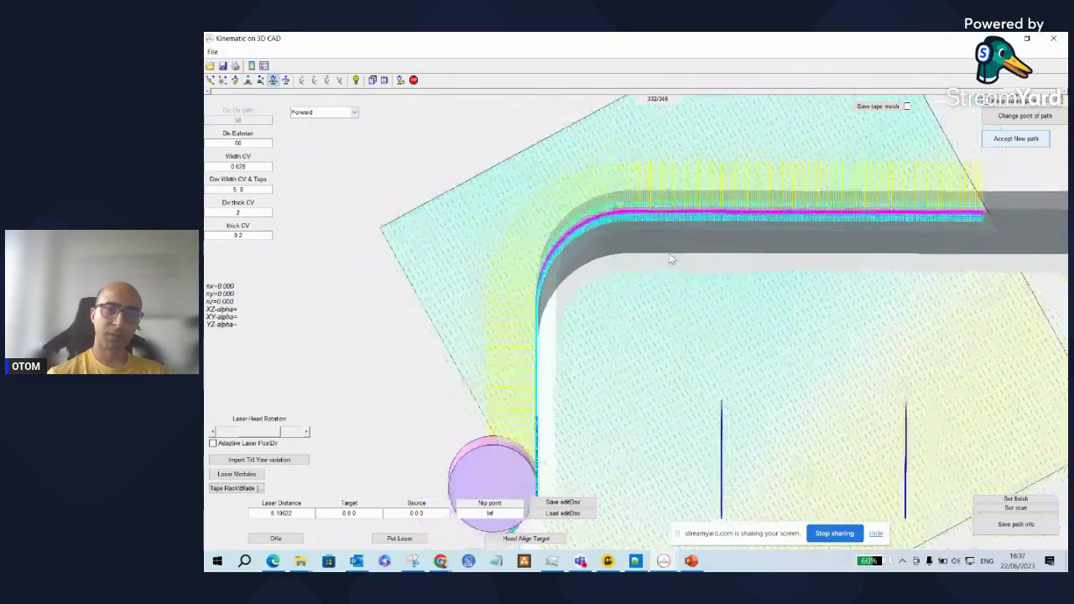
left_click(328, 80)
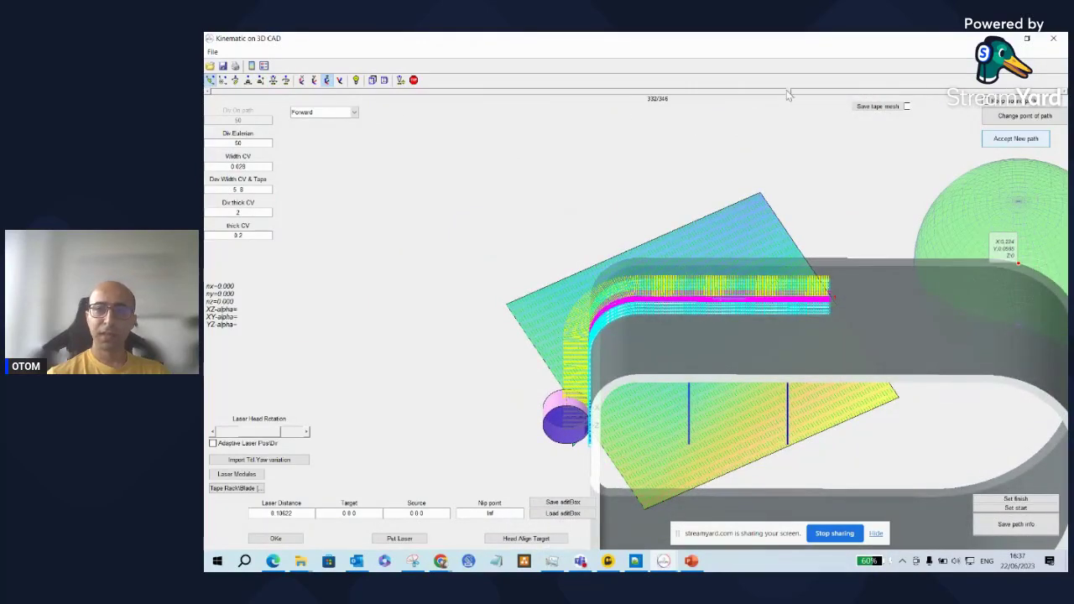
left_click_drag(786, 91, 244, 93)
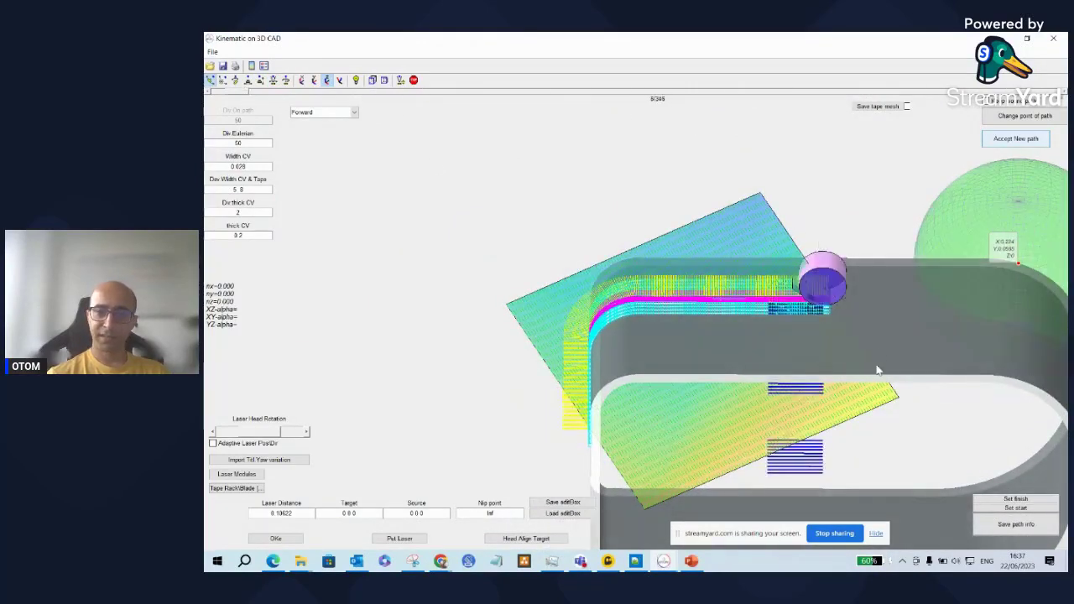
Move the laser target point onto the tape path beside the roller, and put the laser aimed at that target.
left_click(523, 541)
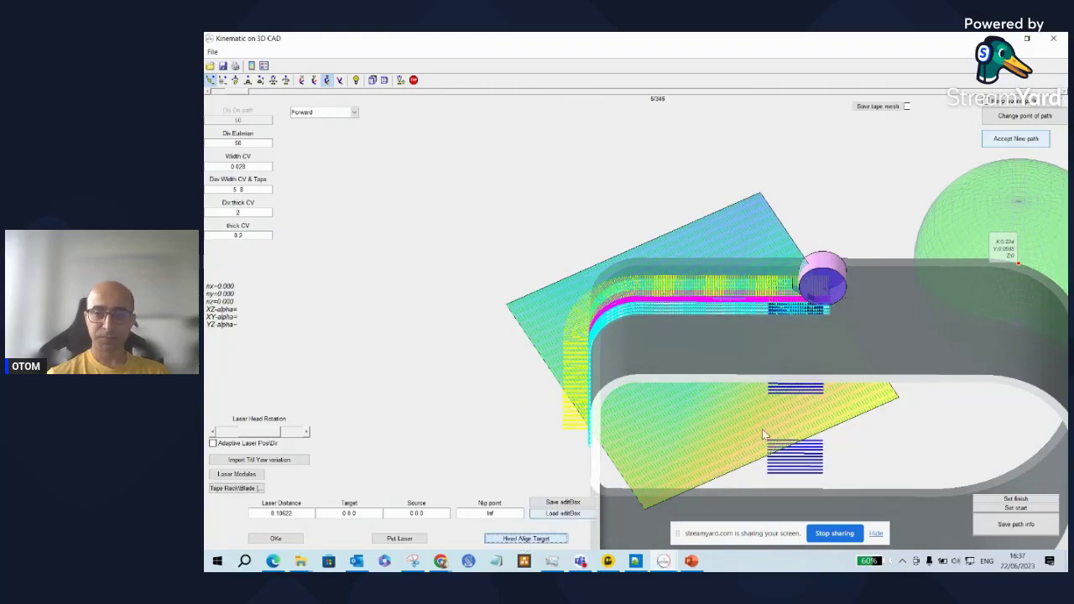
left_click(418, 541)
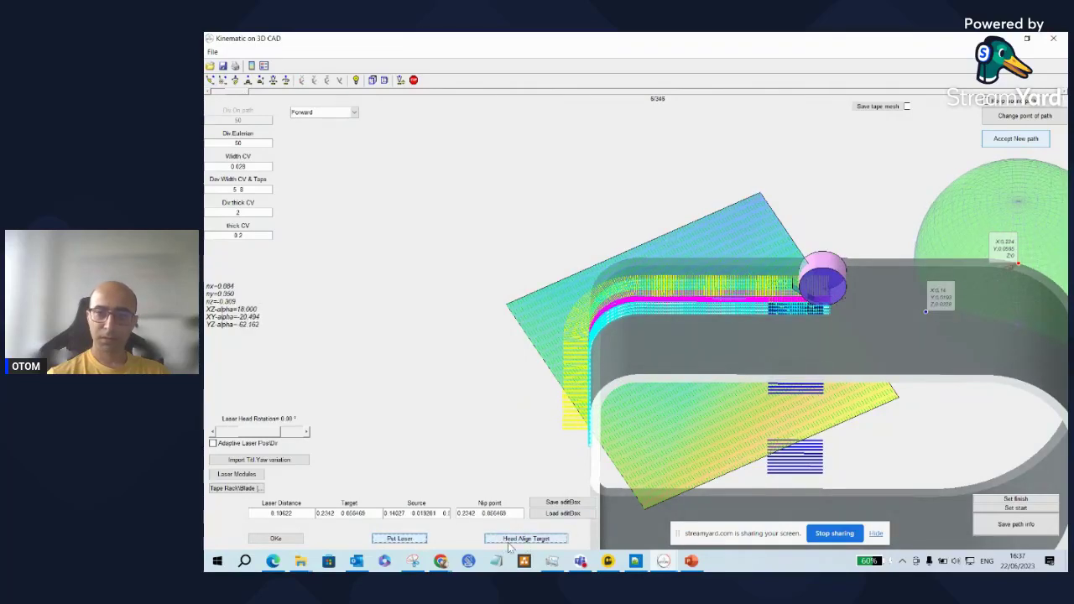
left_click_drag(1014, 263, 801, 307)
left_click(509, 541)
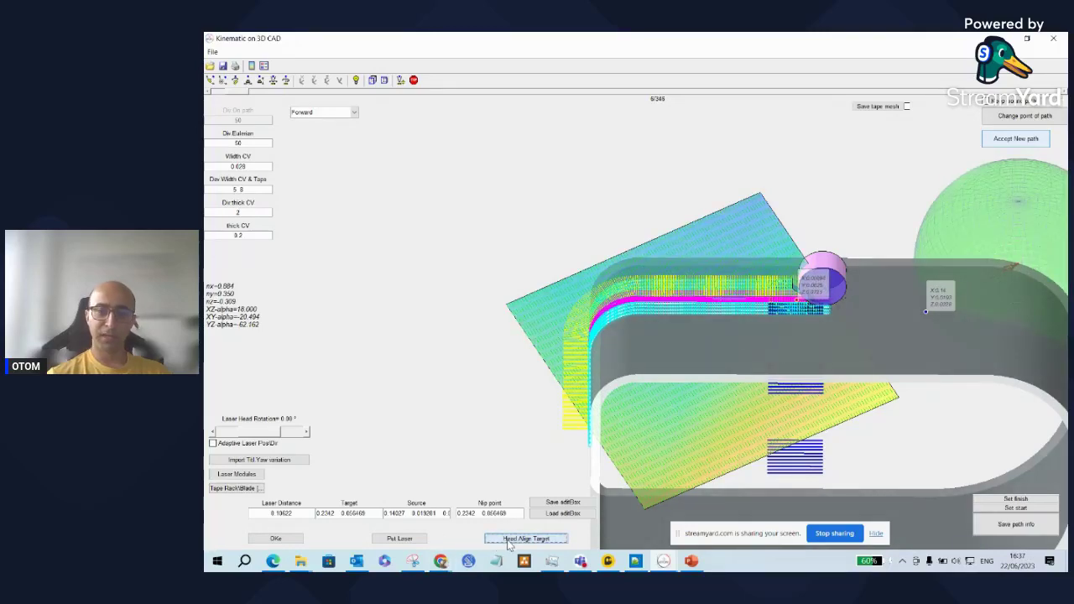
left_click(399, 539)
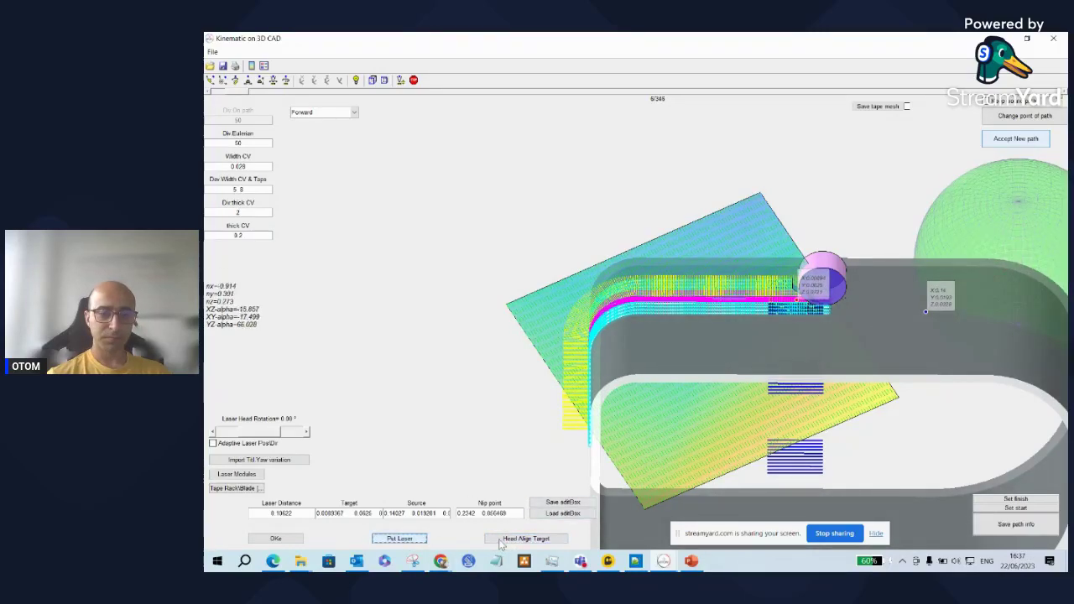
Move the laser source point outside the tooling in front of the roller, at about X -0.072 and Y 0.131, and put the laser there.
left_click_drag(718, 375, 681, 341)
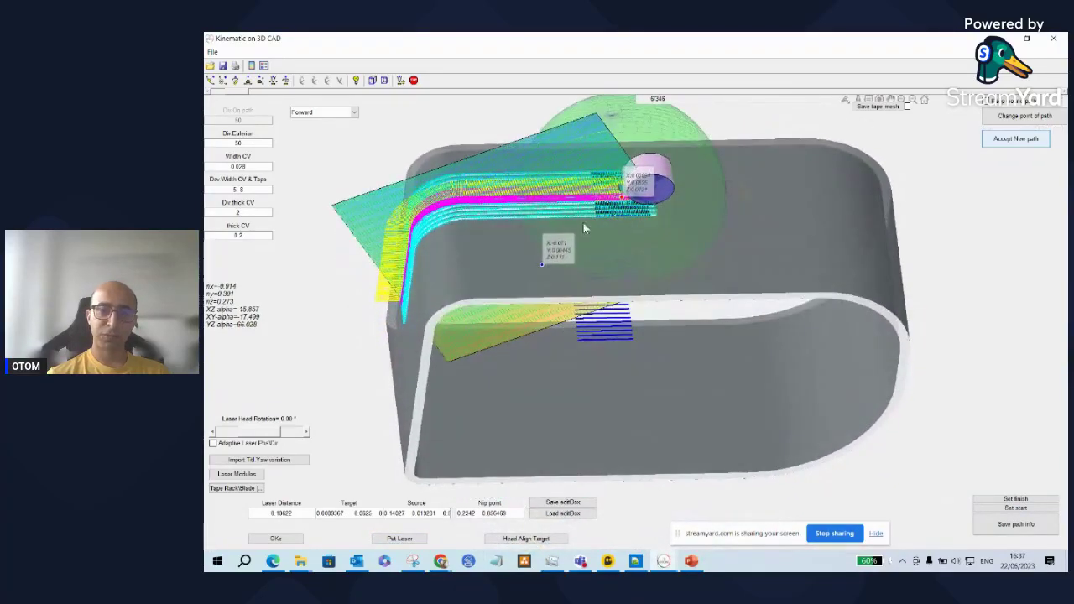
left_click_drag(541, 264, 547, 153)
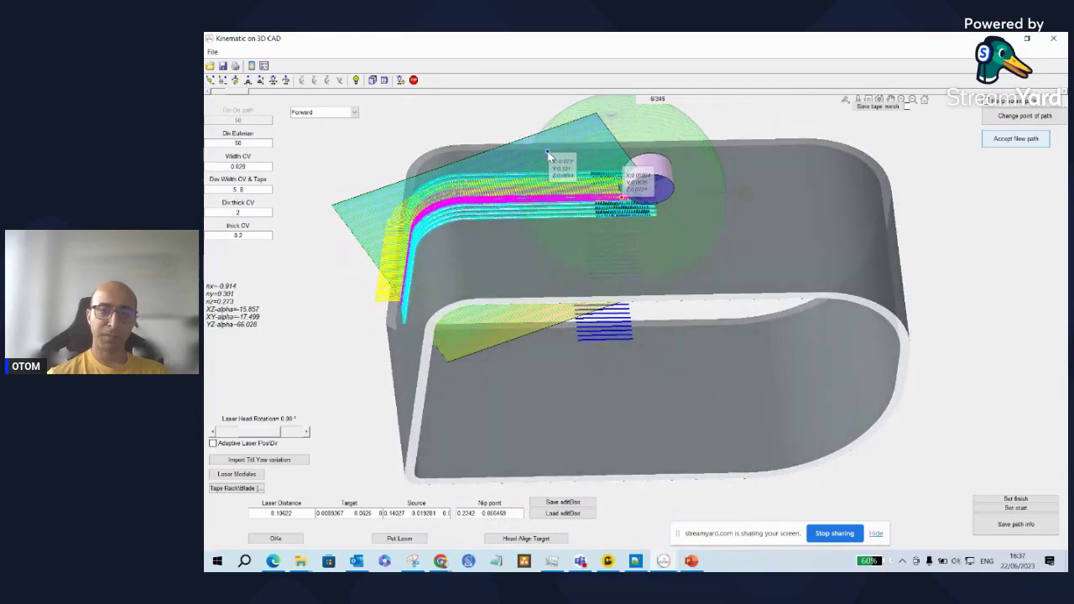
left_click(400, 538)
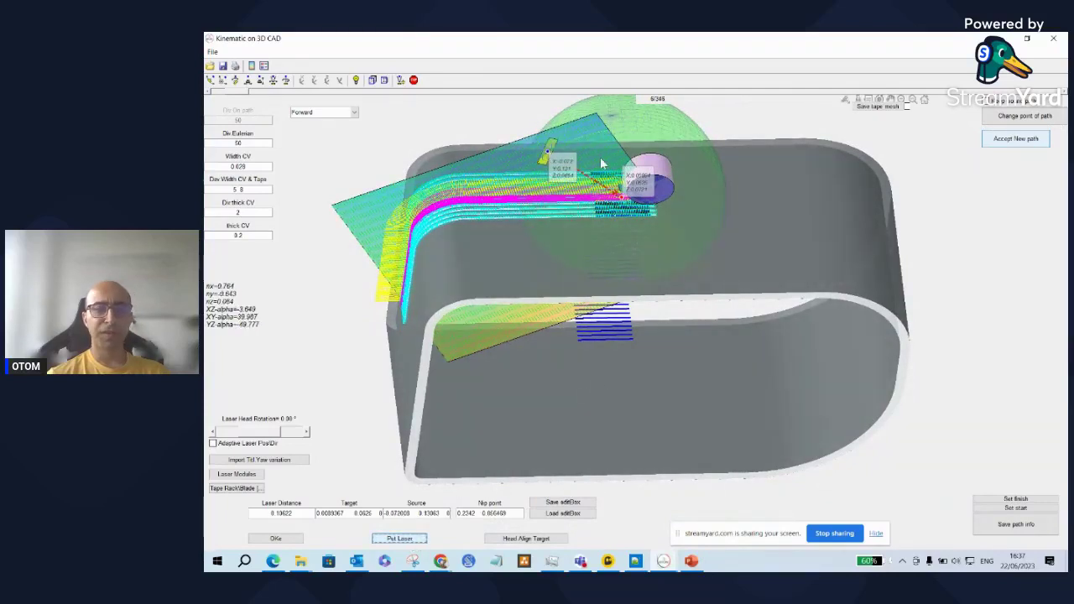
Set the laser head rotation to about 28 degrees so the laser aligns with the tape.
left_click(211, 81)
left_click_drag(561, 279, 579, 301)
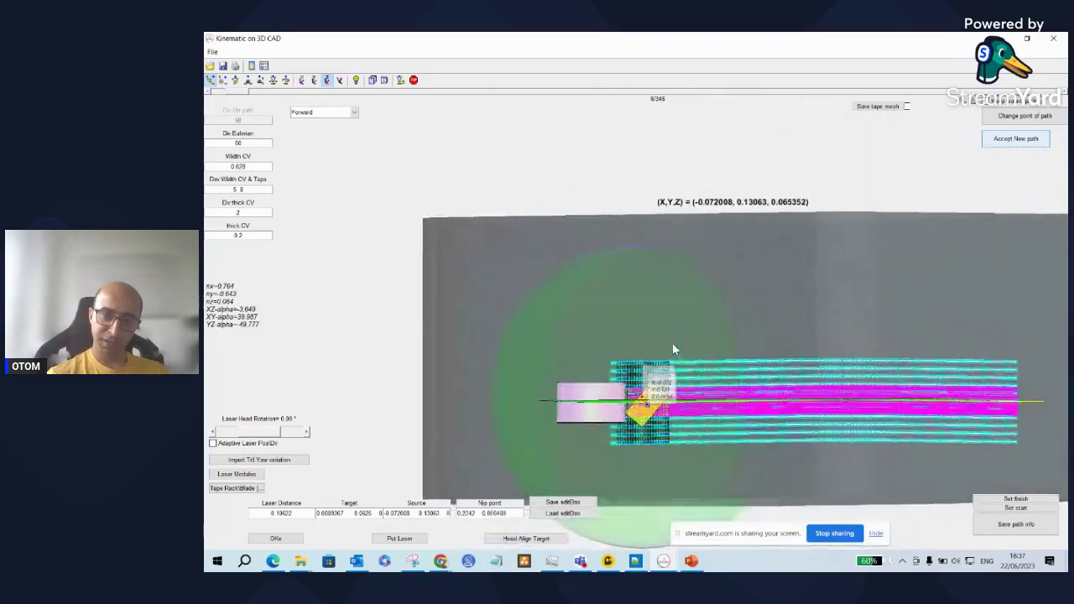
left_click(308, 432)
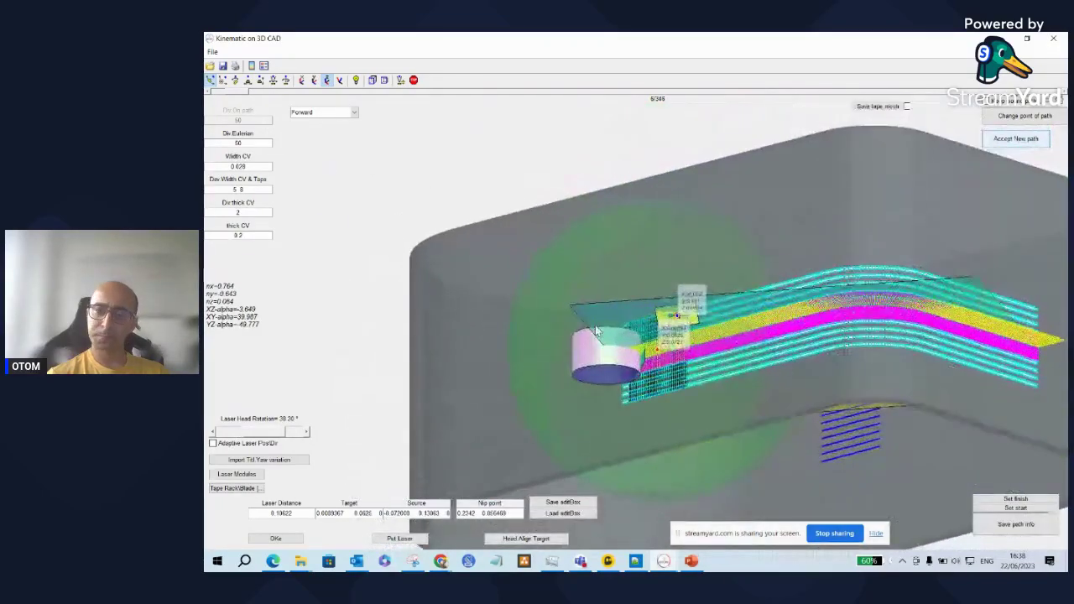
Shift the laser target point along the tape path to X 0.010296 and Y 0.0625, and put the laser aimed there.
left_click(273, 79)
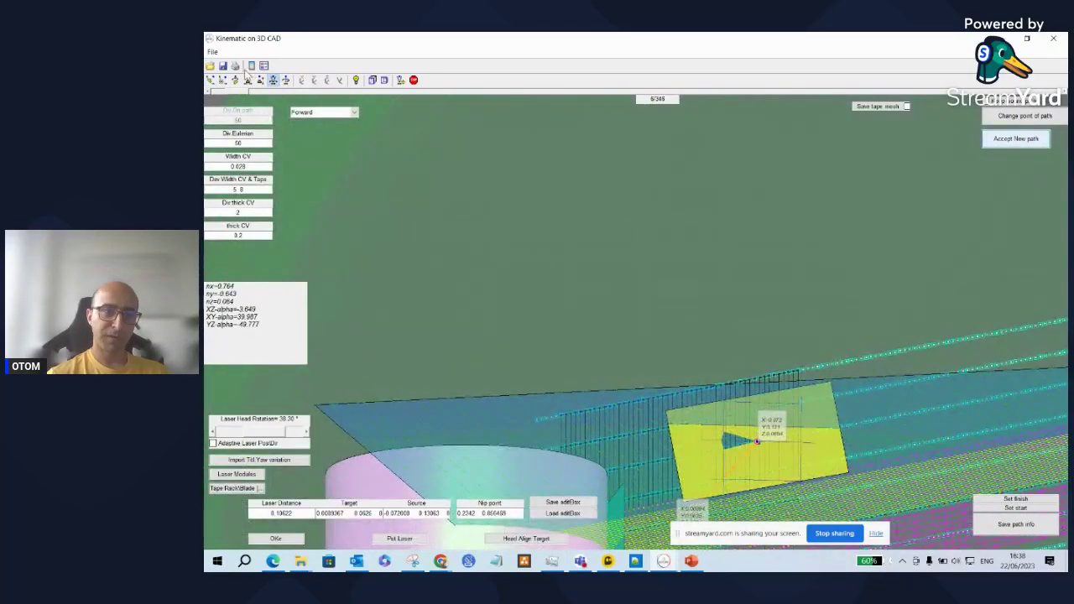
left_click(248, 80)
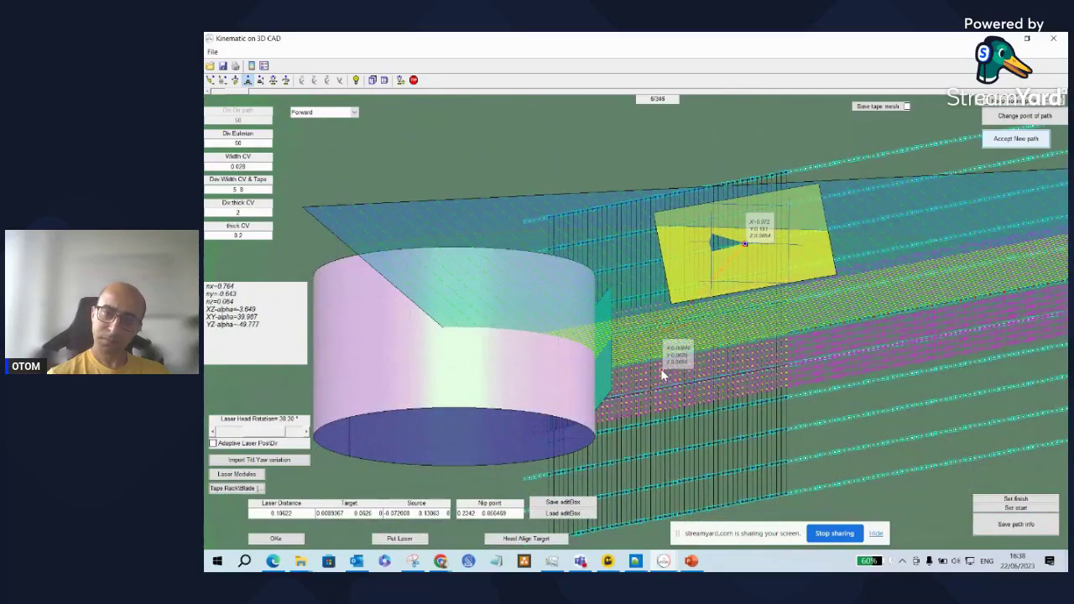
left_click(399, 538)
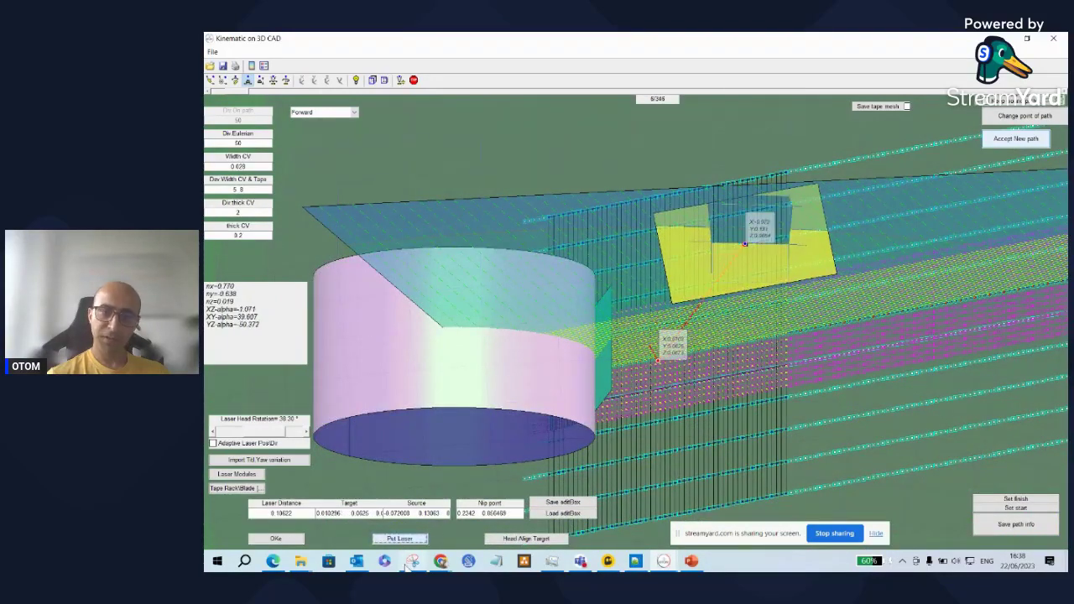
Enable adaptive laser position and direction, and run the roller along the path past the corner to check the laser follows it.
left_click(272, 81)
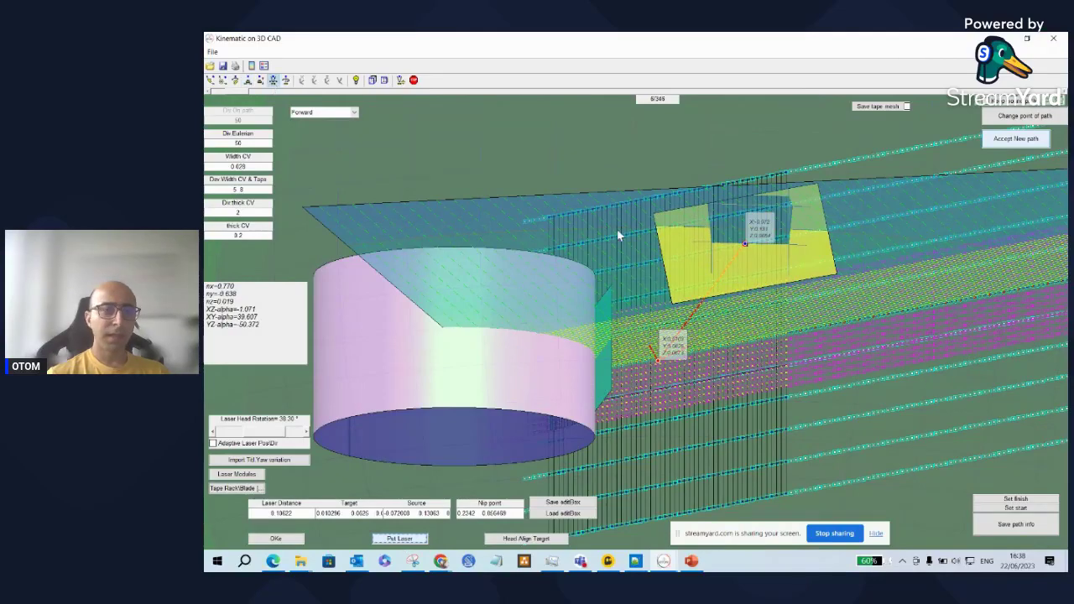
left_click(239, 445)
left_click(210, 81)
left_click_drag(577, 257, 594, 215)
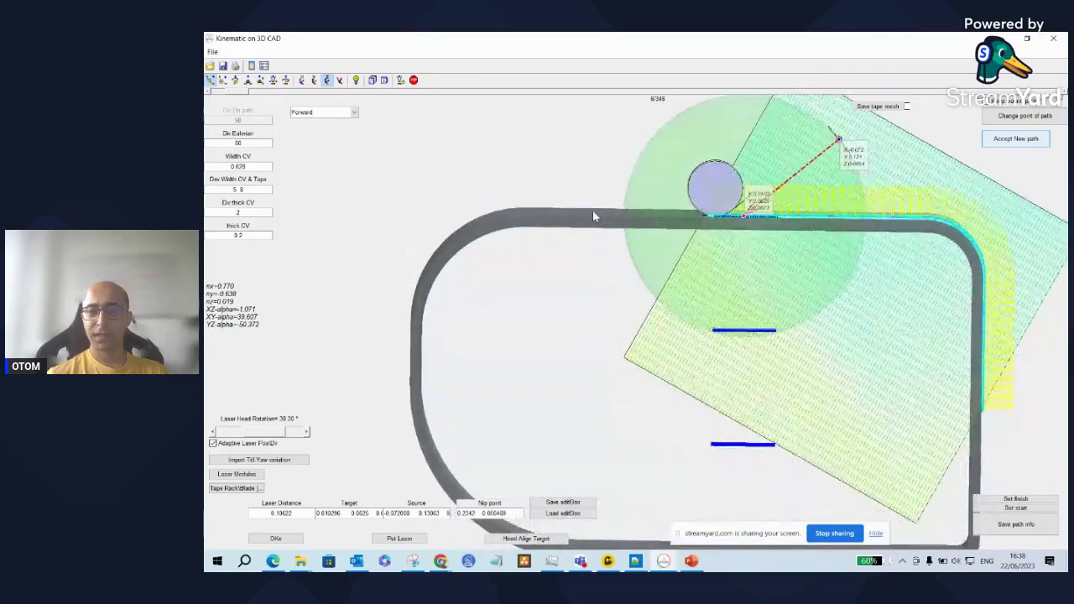
left_click(247, 79)
left_click_drag(757, 317, 673, 372)
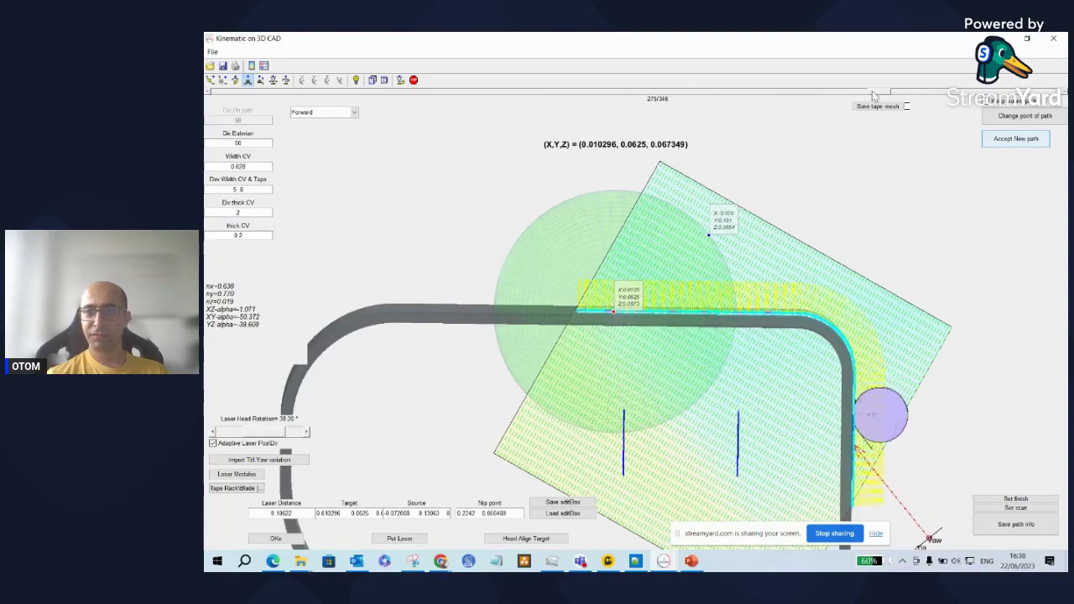
Bring the roller back to step 69 on the straight stretch before the corner and set it as the path start.
left_click_drag(872, 95, 359, 97)
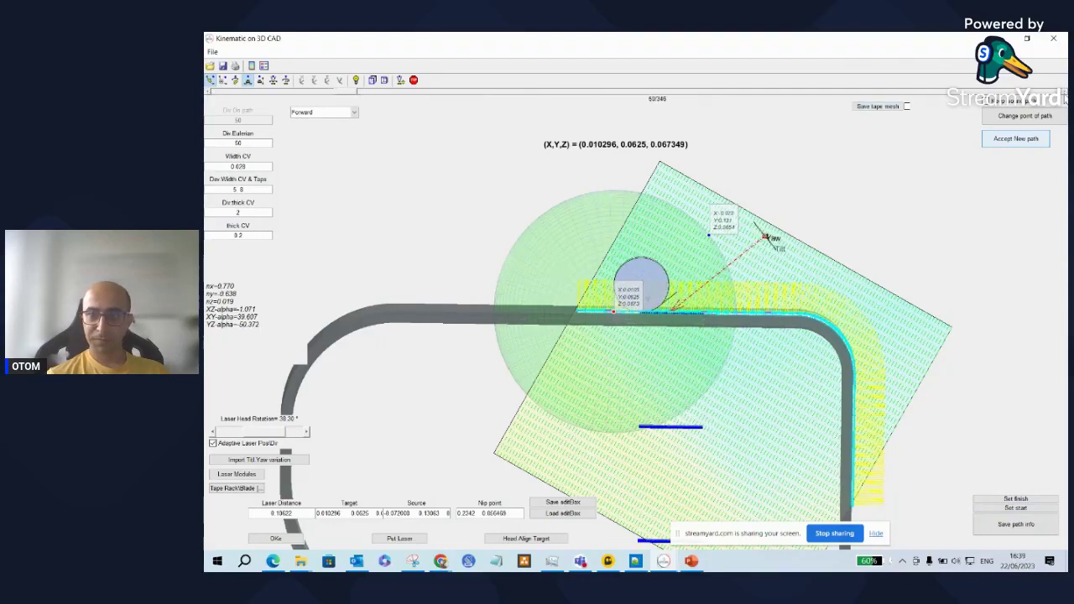
left_click(1019, 508)
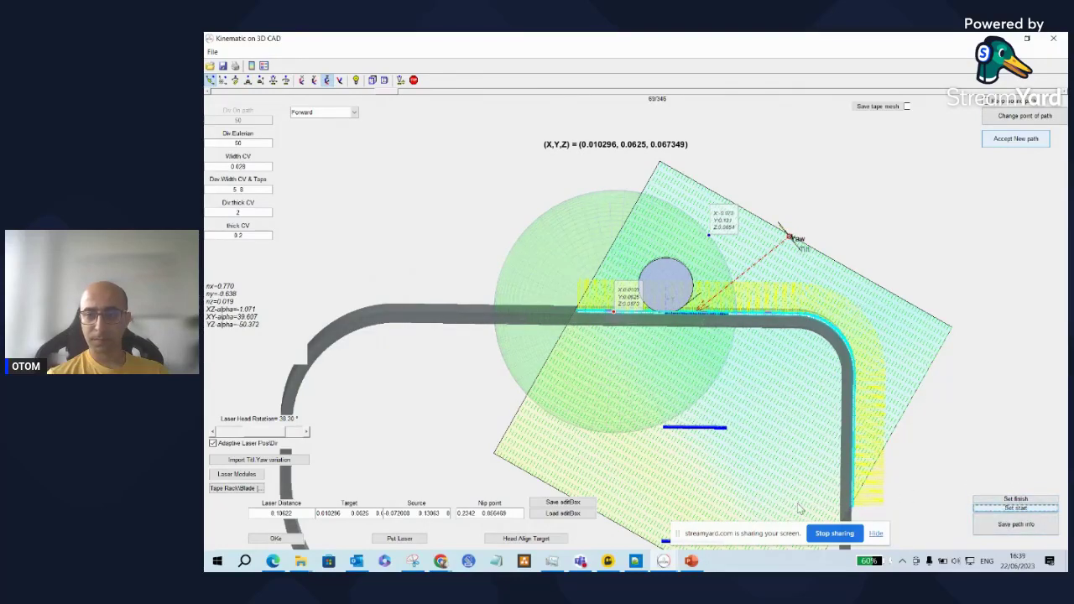
left_click(1017, 509)
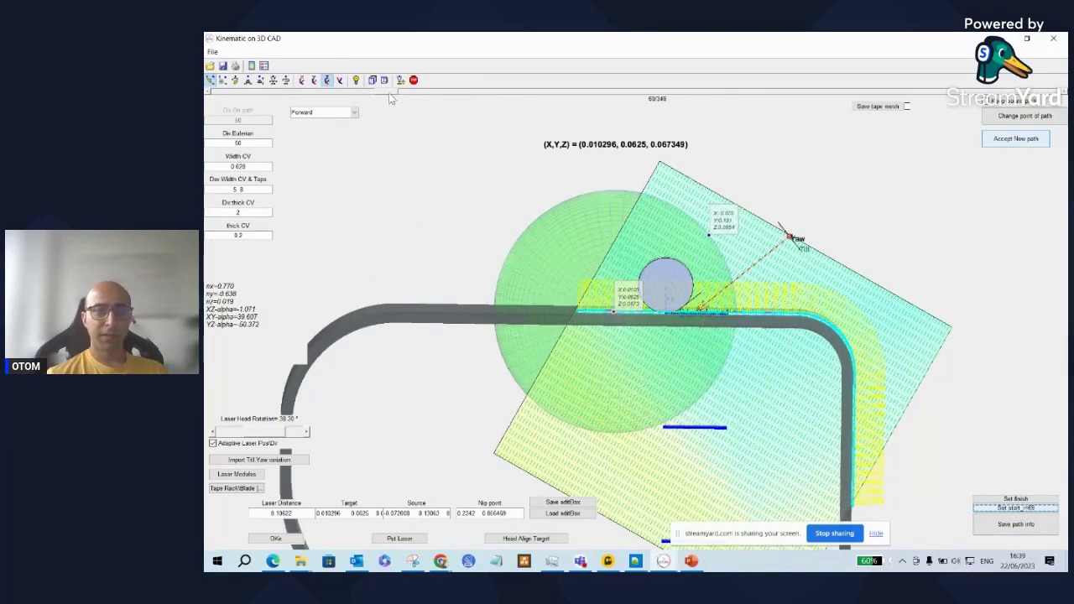
Run the roller around the corner to step 263 and set it as the path finish.
left_click_drag(390, 97, 857, 94)
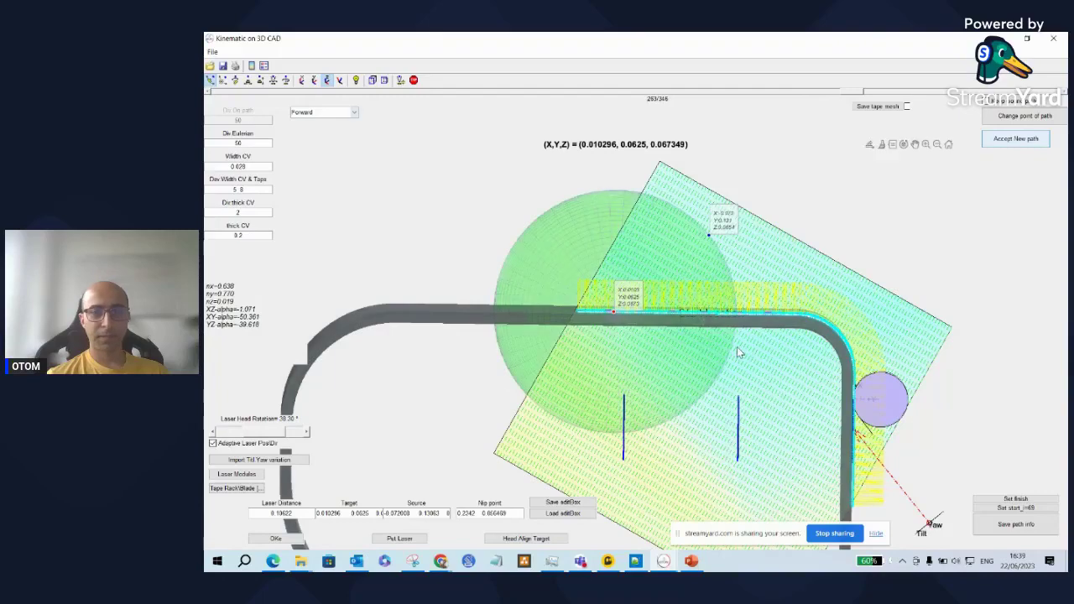
left_click_drag(737, 347, 680, 375)
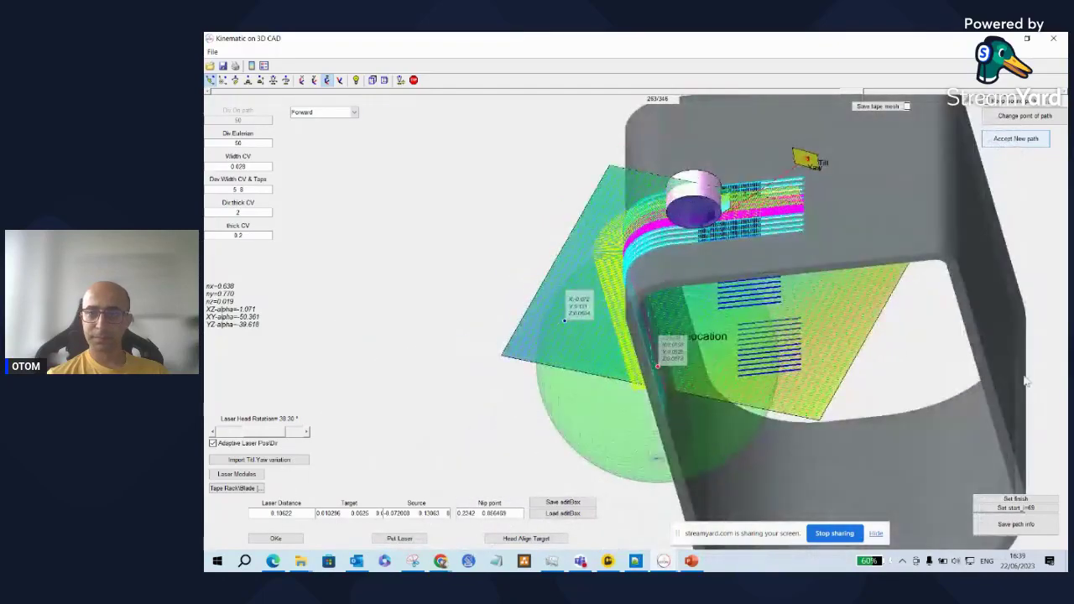
left_click(1025, 499)
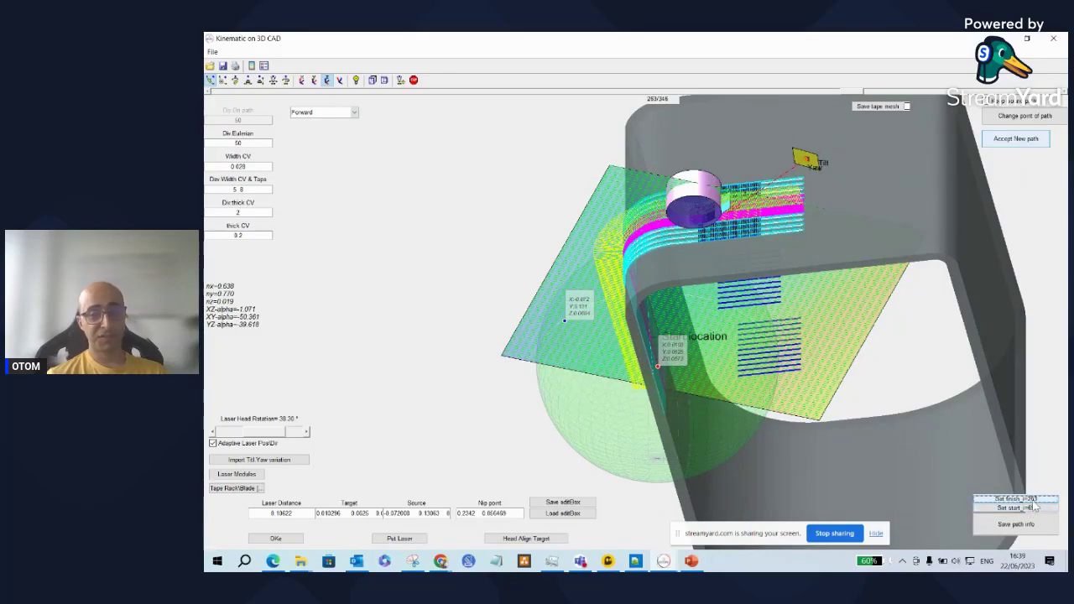
left_click(1026, 507)
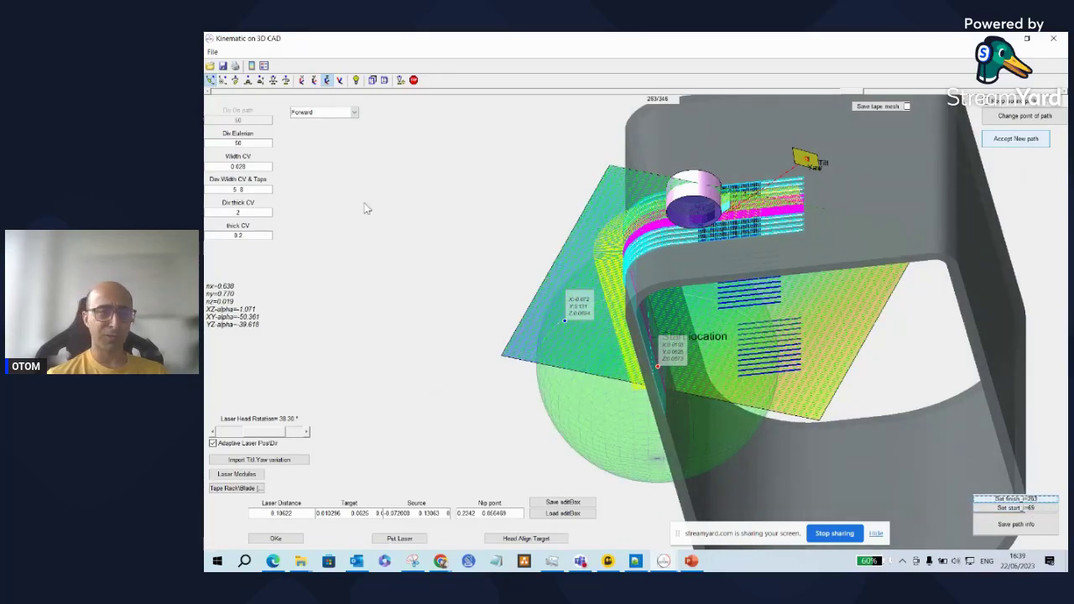
Save the path info under the analysis name Example2-fillet-Rec, keeping the proposed path name, and dismiss the closing message.
left_click_drag(534, 278, 570, 269)
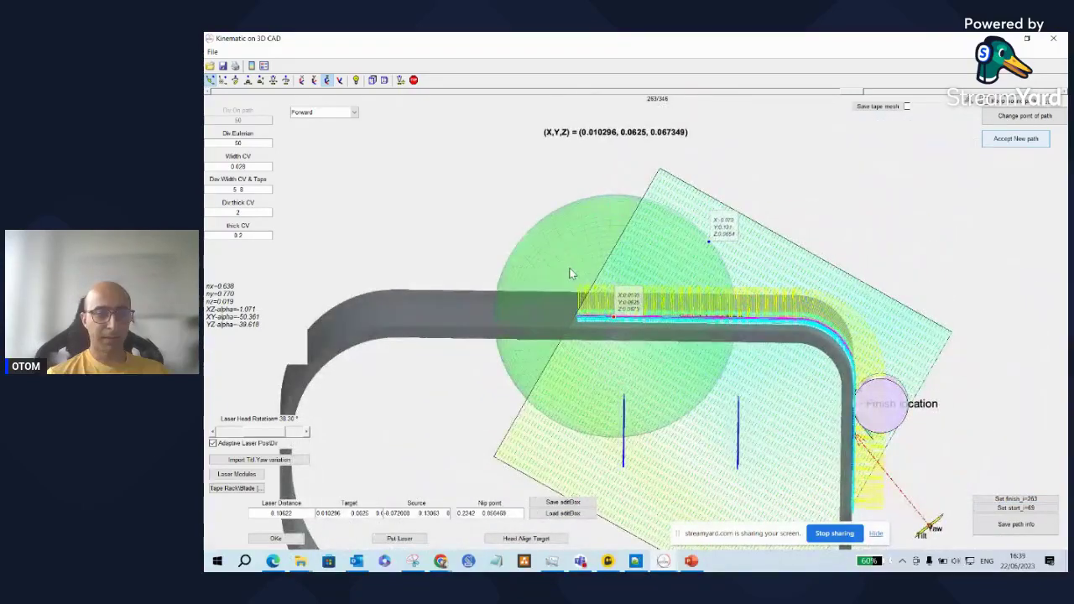
left_click(1015, 524)
left_click(640, 250)
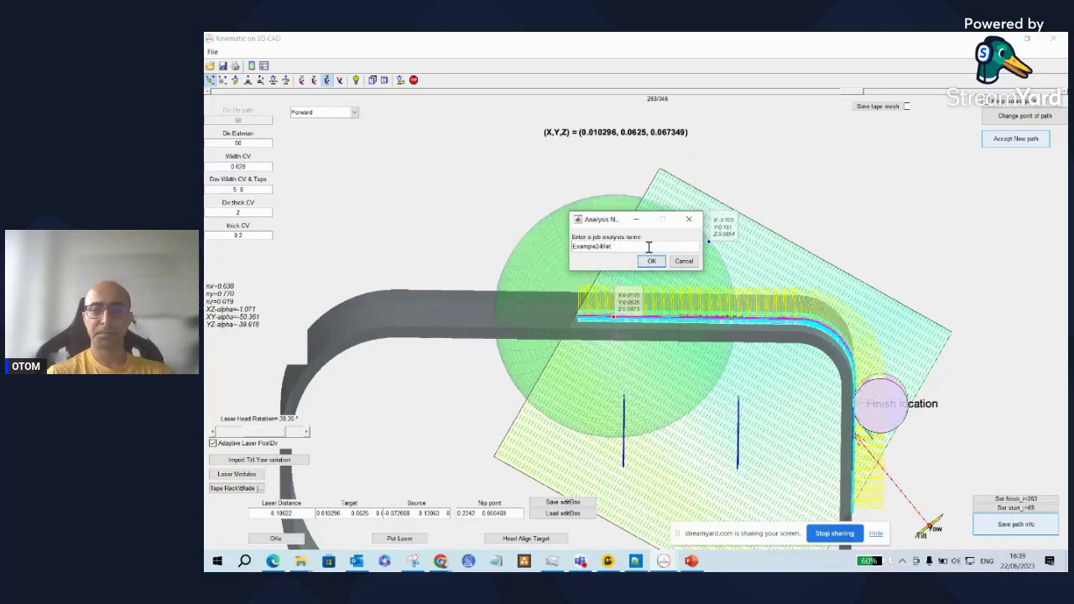
type("Rad")
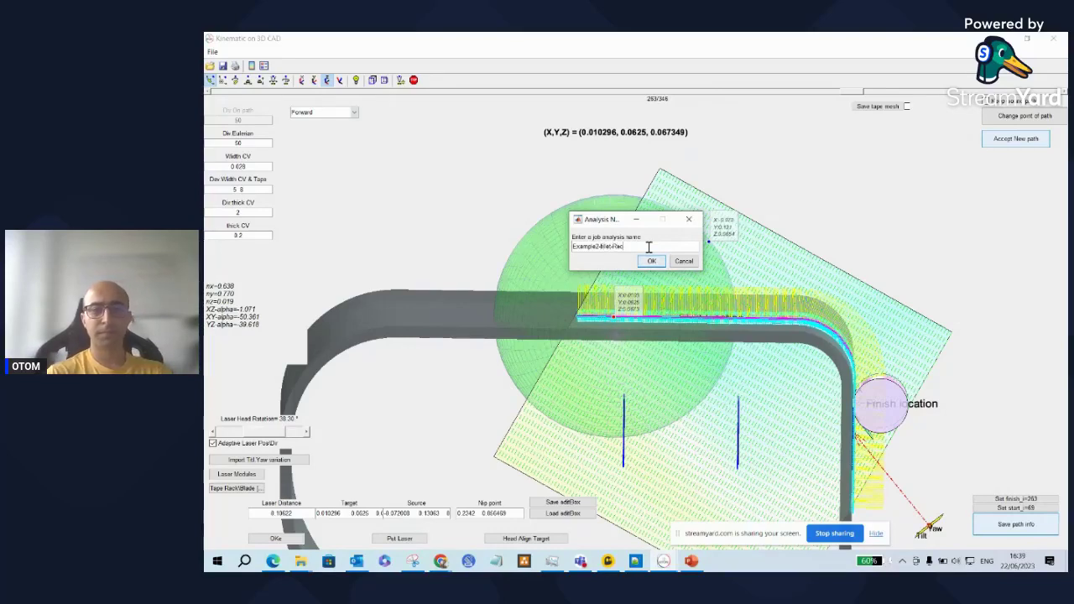
key("Return")
key("Return")
key("Return")
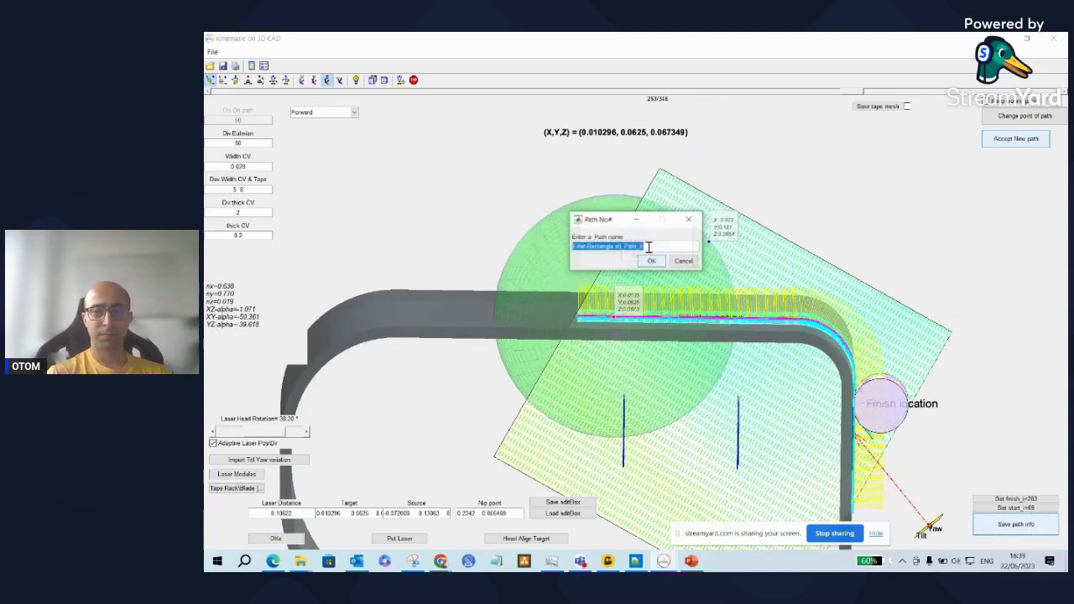
key("Return")
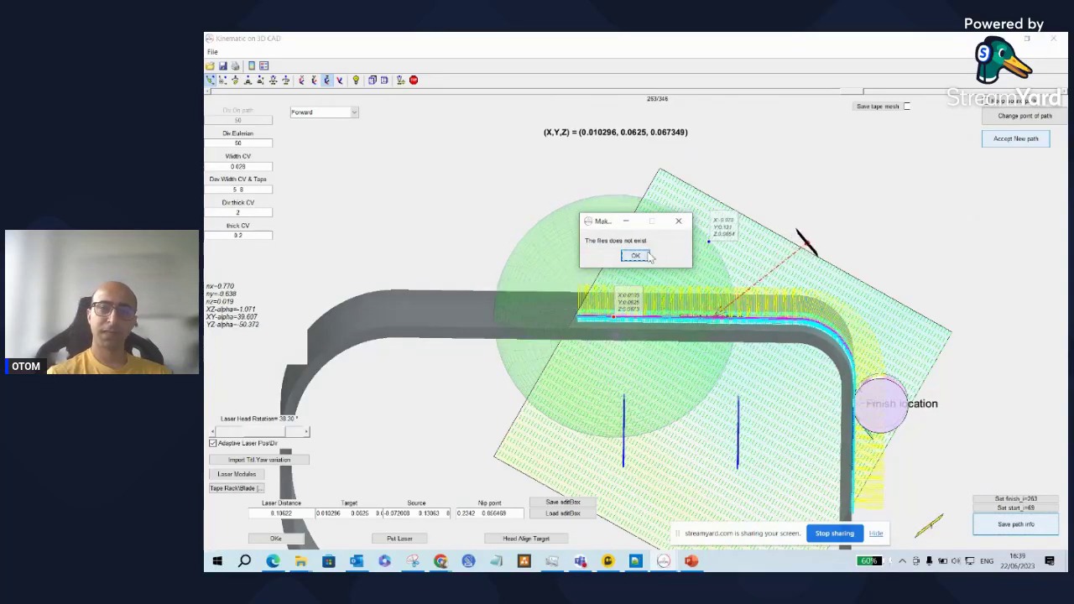
left_click(677, 223)
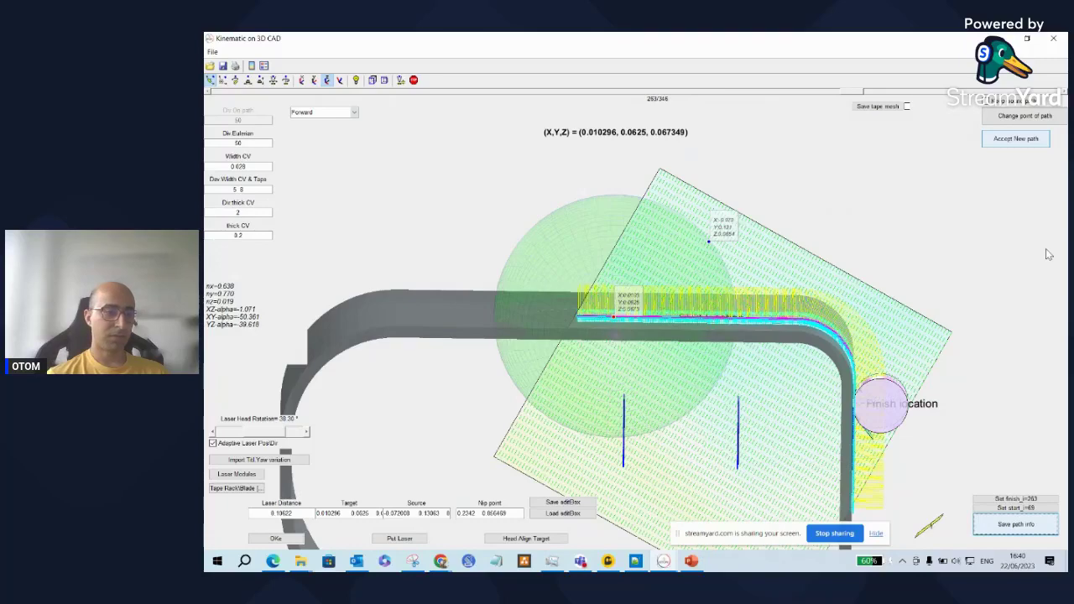
Minimise the Kinematic on 3D CAD window and switch to the OTOM AFP main window.
left_click_drag(955, 38, 810, 191)
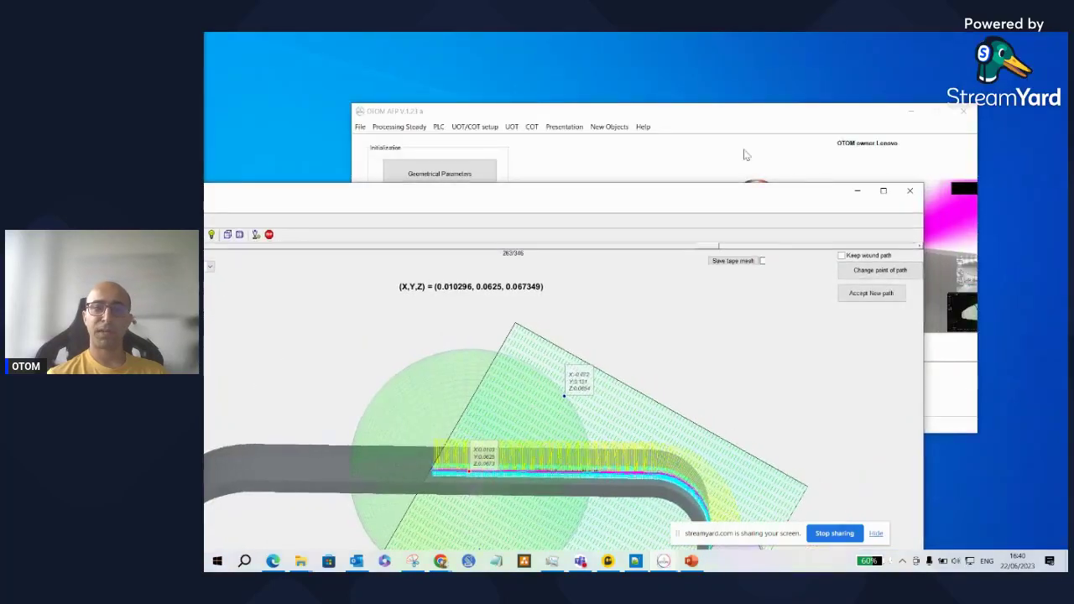
left_click(746, 154)
left_click(511, 127)
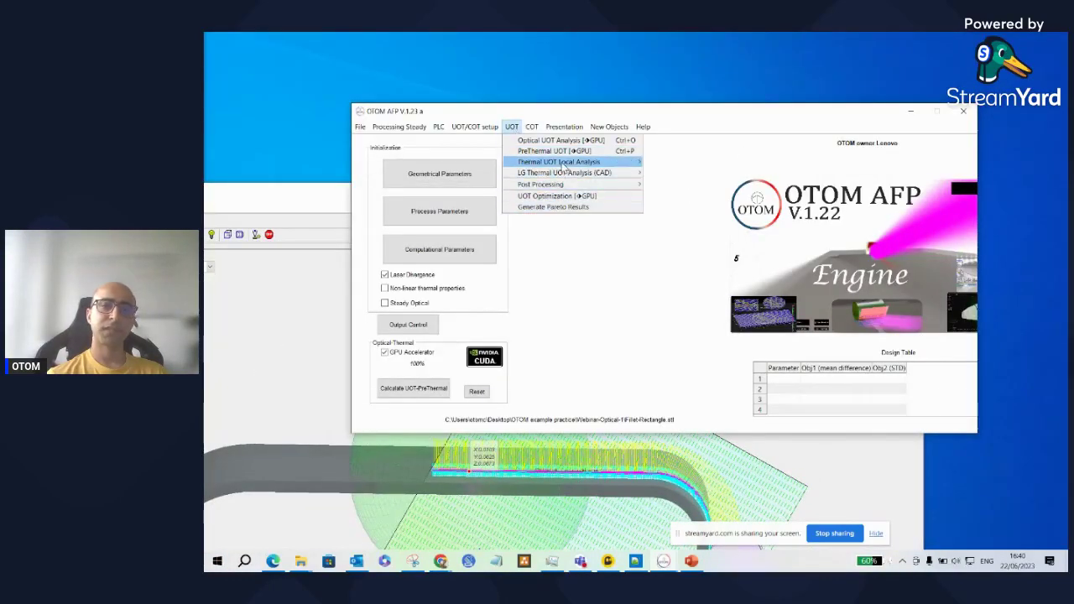
left_click(332, 198)
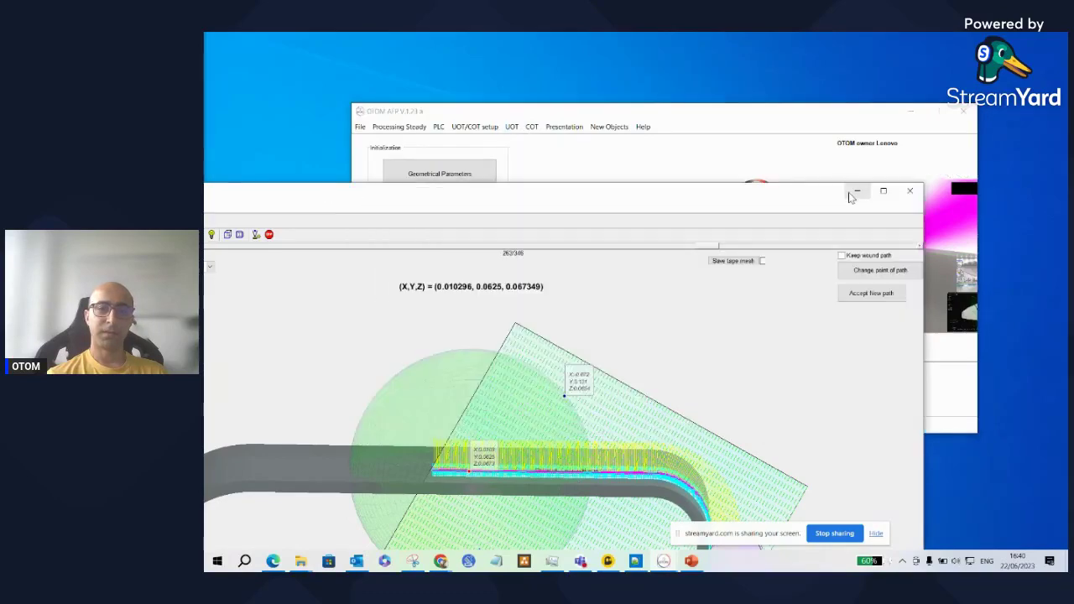
left_click(856, 192)
Start an Optical UOT Analysis with unsteady optical mode on, and load Kinematic_UOT from the Example2-fillet-Rec folder.
left_click(511, 127)
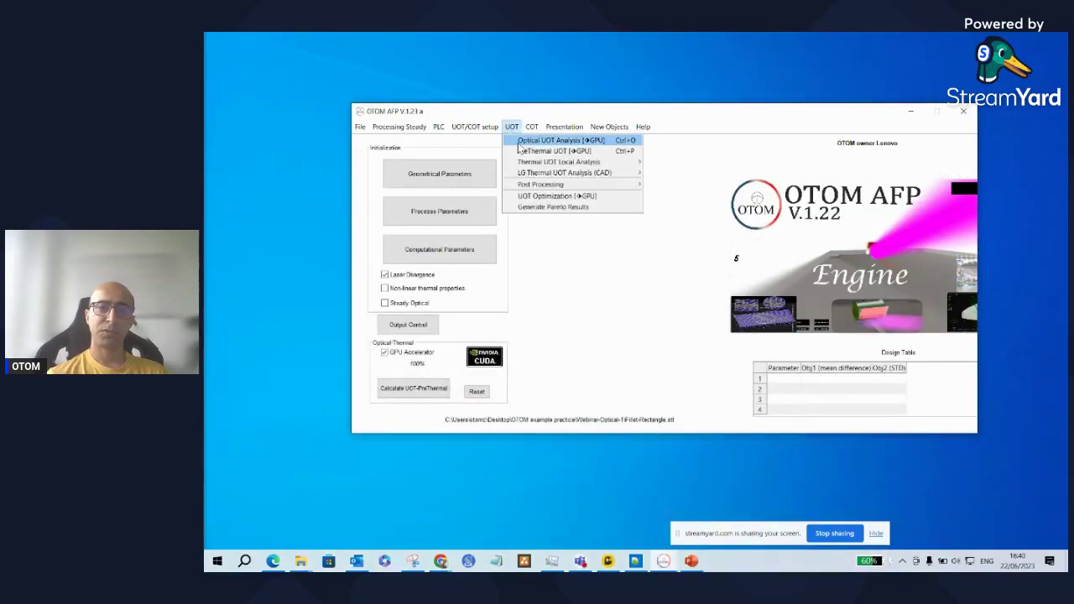
left_click(560, 140)
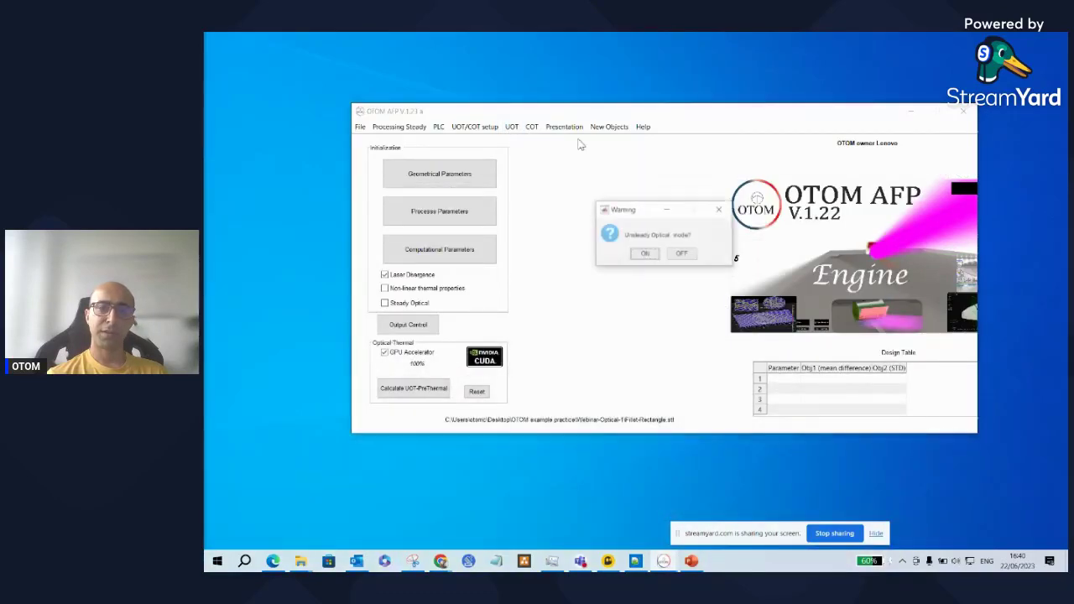
left_click(645, 255)
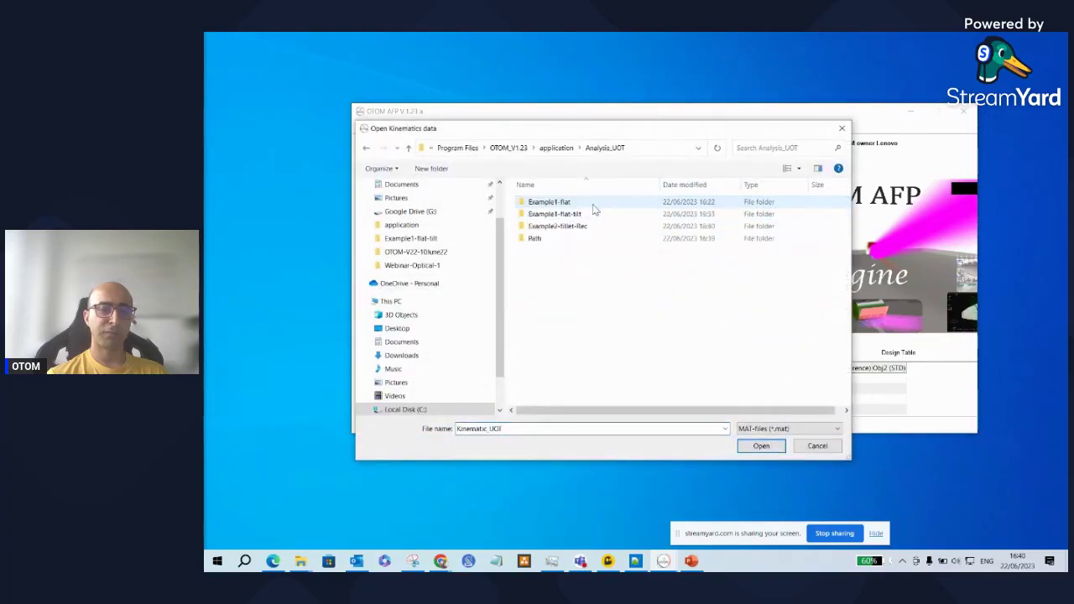
double_click(587, 226)
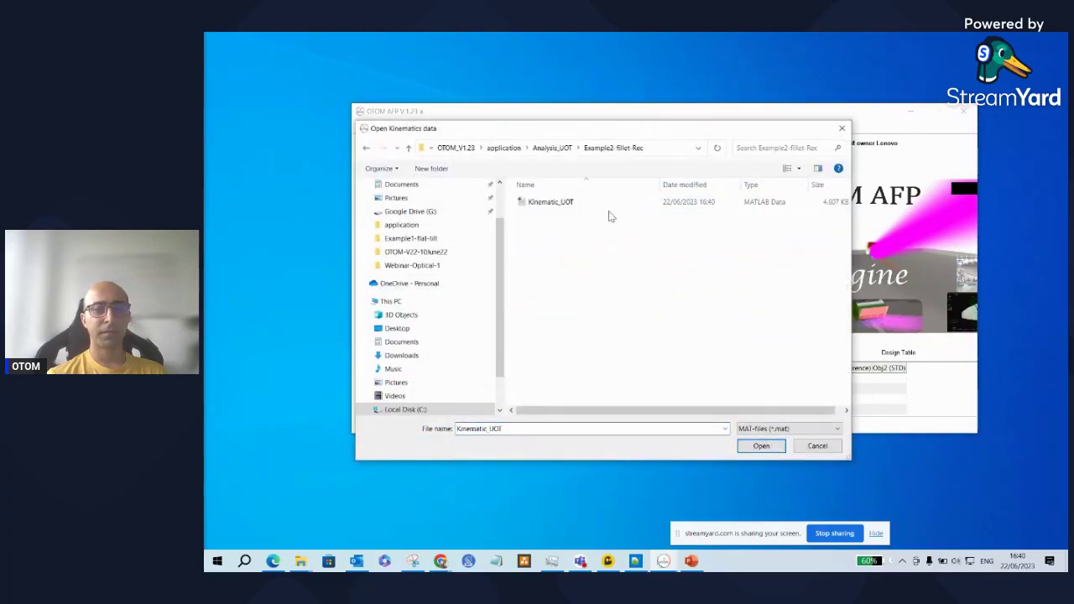
left_click(368, 150)
double_click(598, 225)
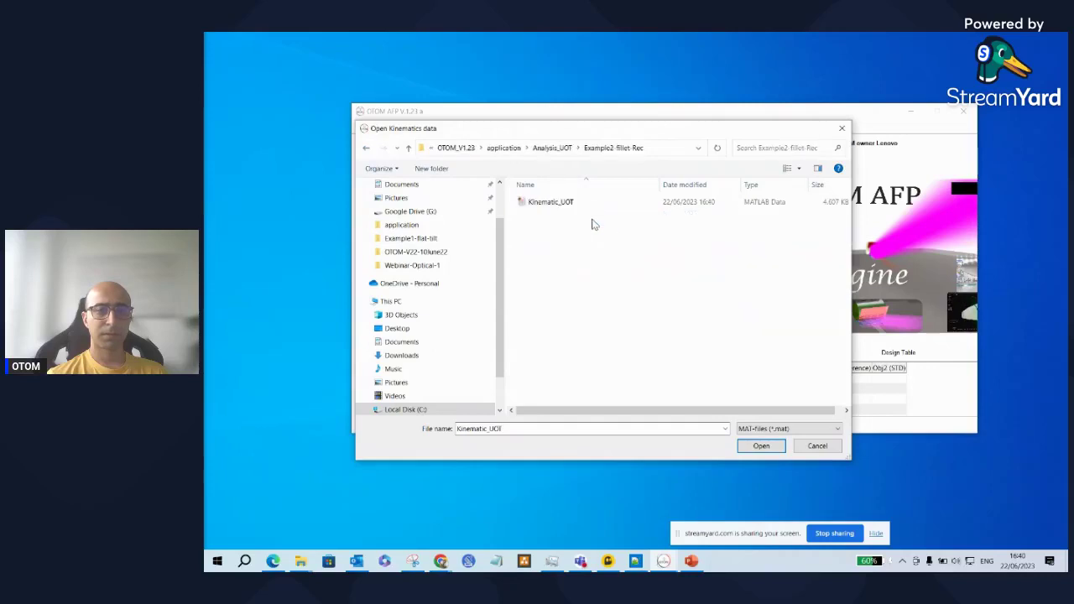
left_click(590, 203)
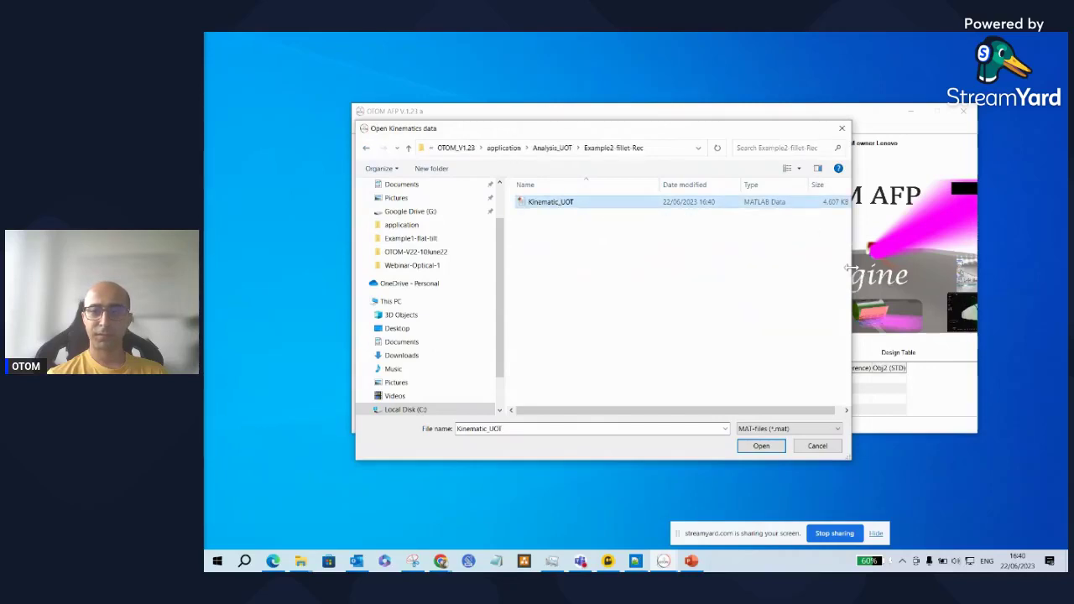
left_click_drag(849, 268, 987, 269)
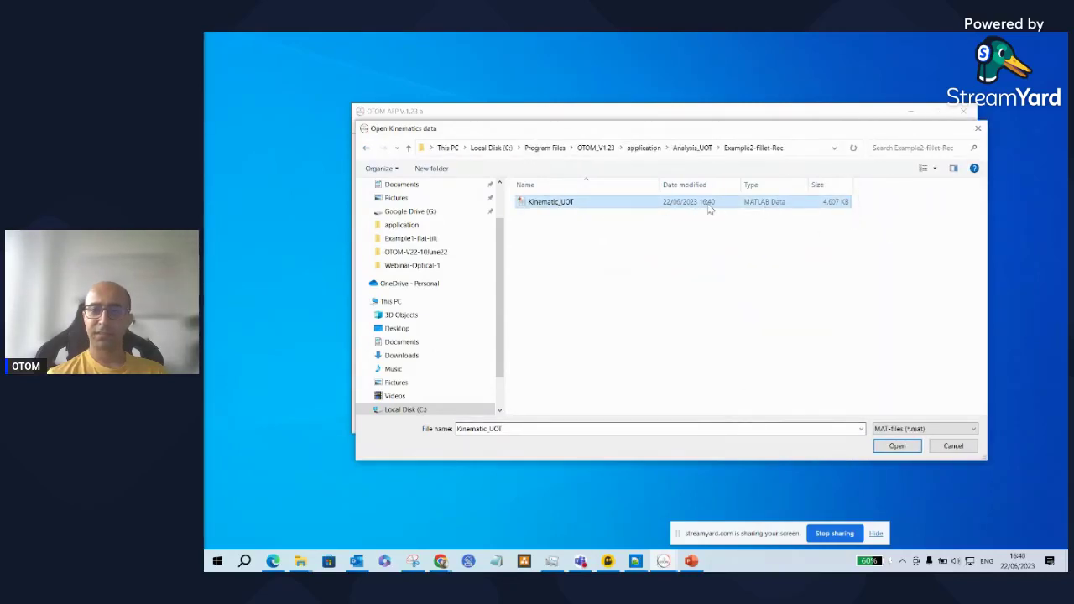
left_click(897, 445)
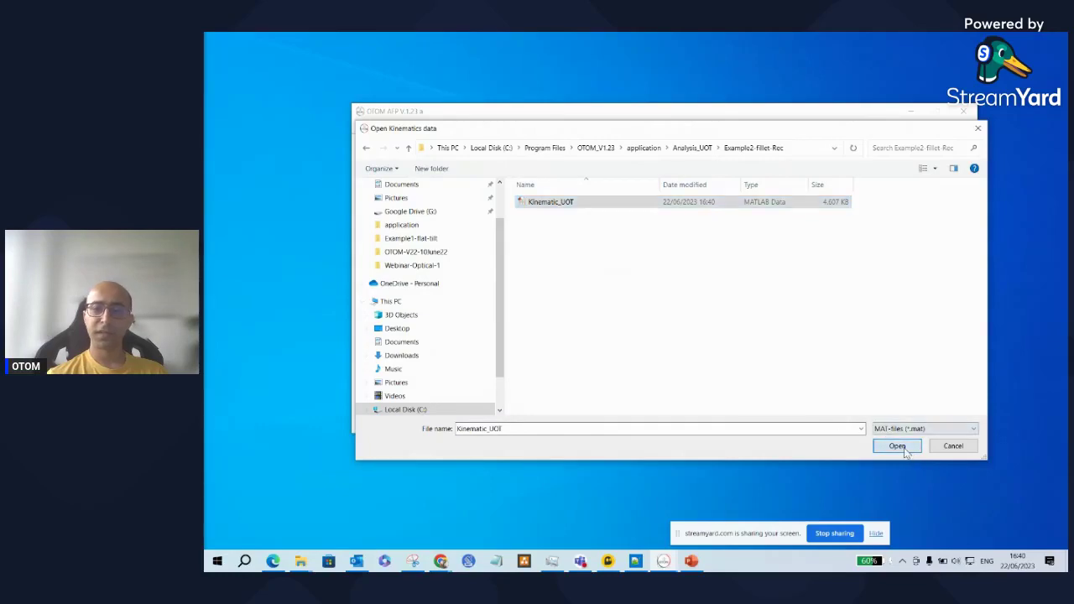
key("Return")
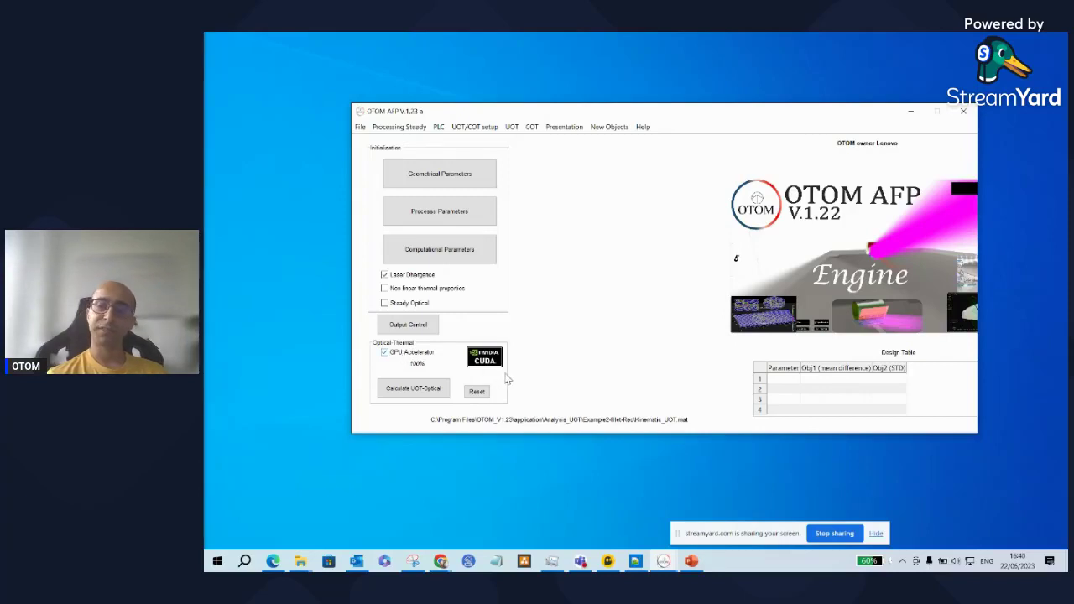
Run the UOT optical calculation with GPU acceleration and close the animator_test window it launches.
left_click(398, 393)
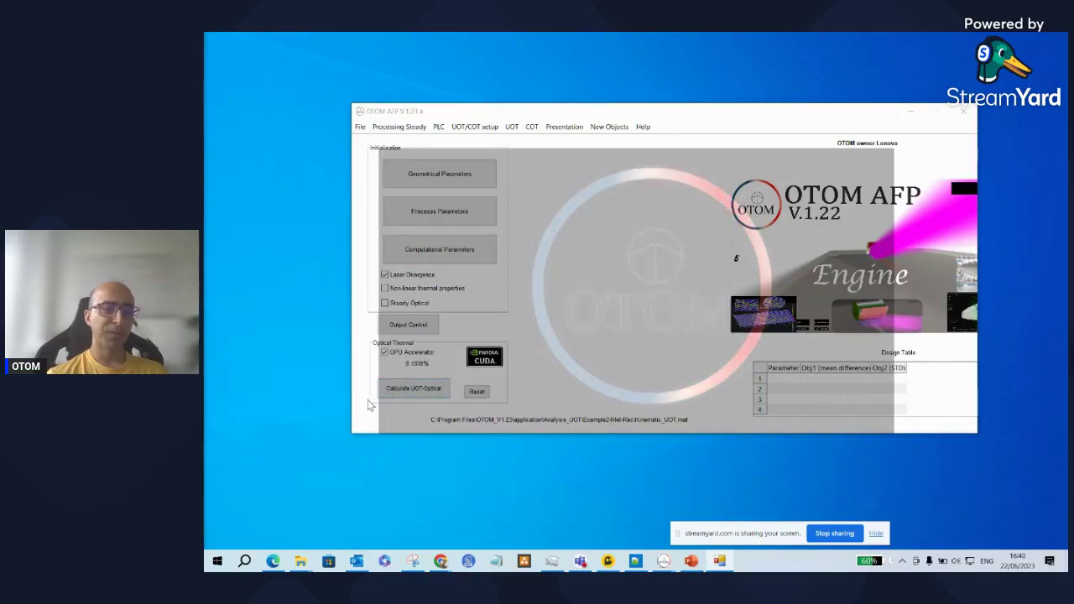
right_click(719, 561)
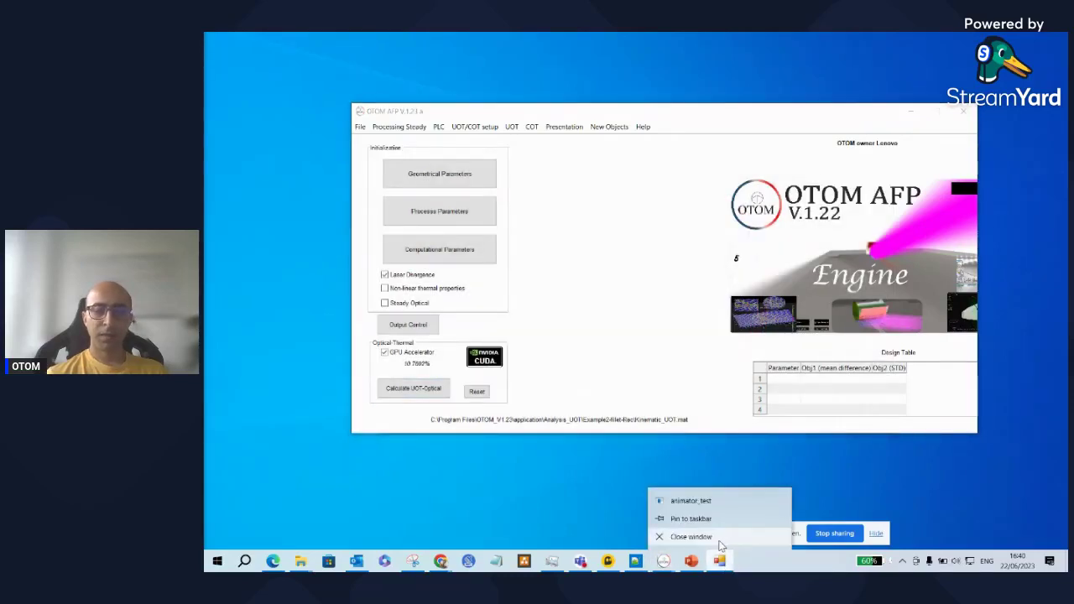
left_click(683, 538)
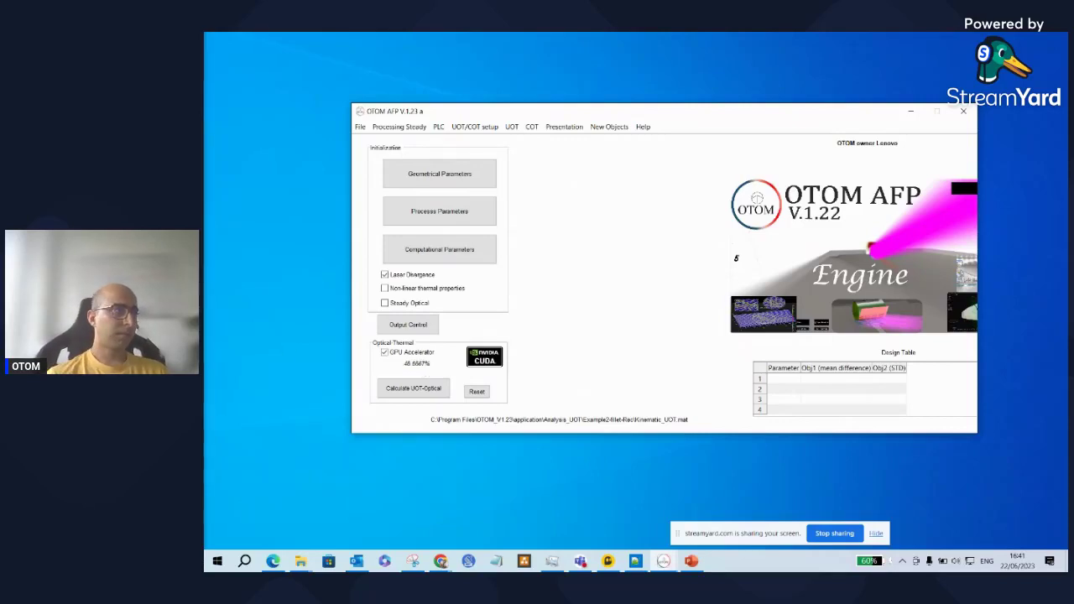
Switch to File Explorer and examine the files stored in the Example2-fillet-Rec analysis folder while the calculation runs.
left_click_drag(207, 470, 774, 89)
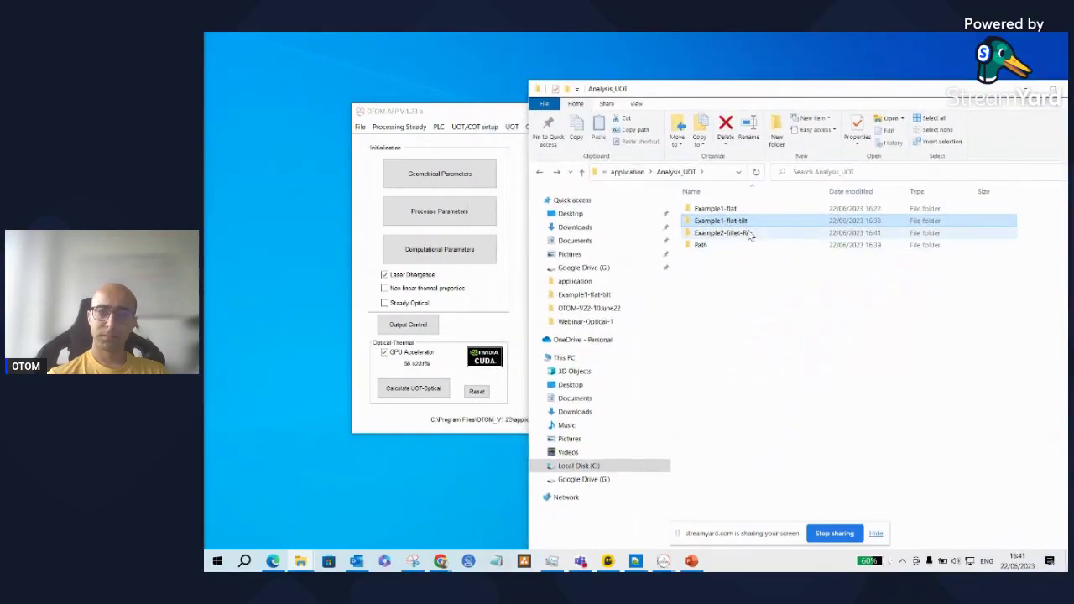
double_click(724, 233)
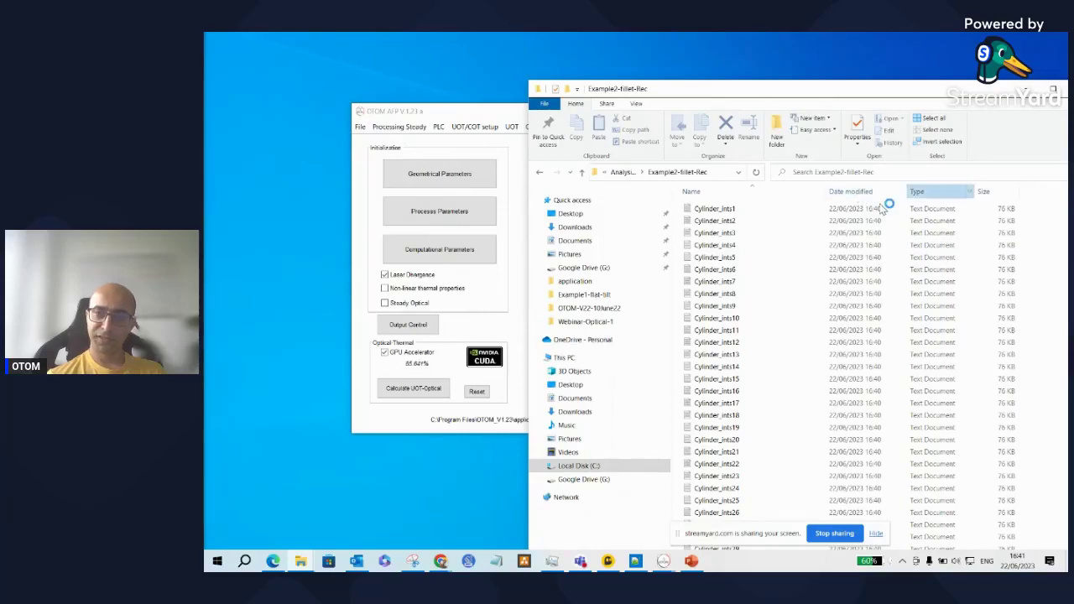
left_click_drag(938, 88, 507, 110)
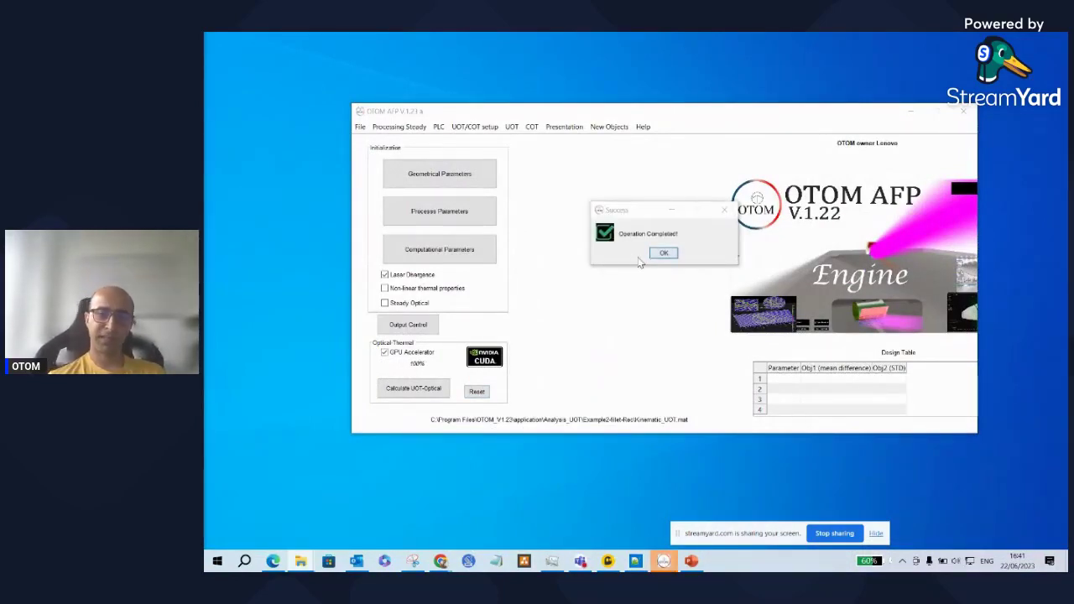
Dismiss the completion message and open optical UOT post-processing with Optical_UOT from the Example2-fillet-Rec folder.
left_click(663, 249)
left_click(511, 127)
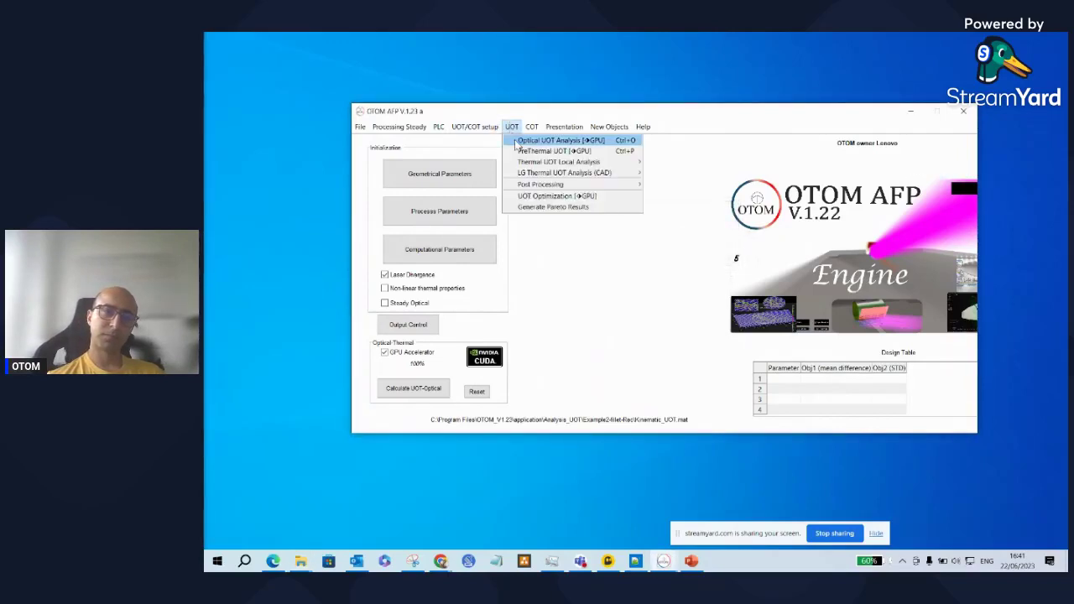
mouse_move(623, 183)
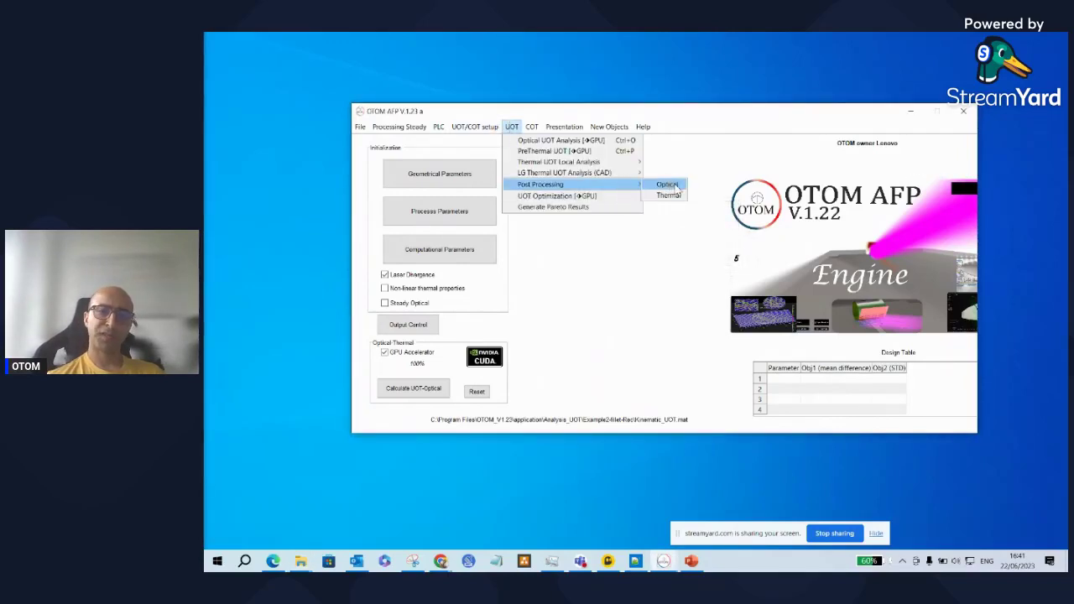
left_click(675, 185)
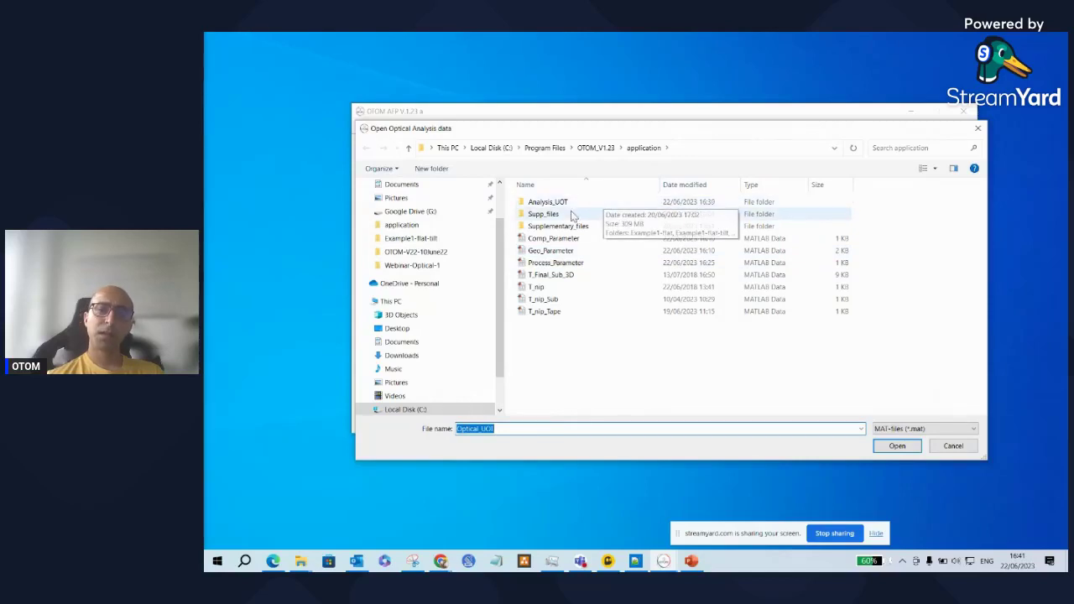
double_click(569, 203)
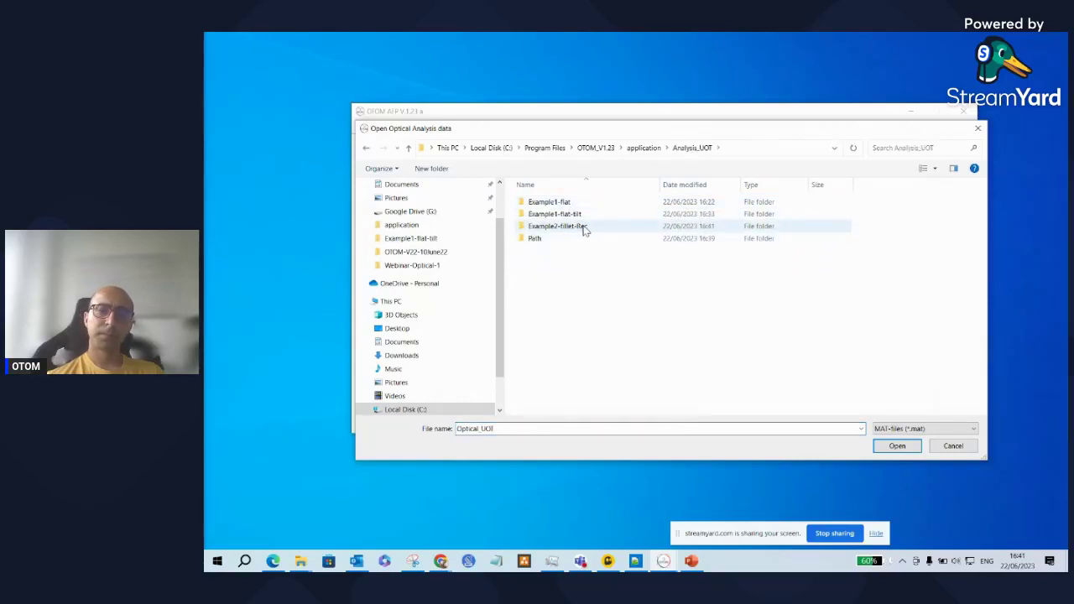
double_click(583, 228)
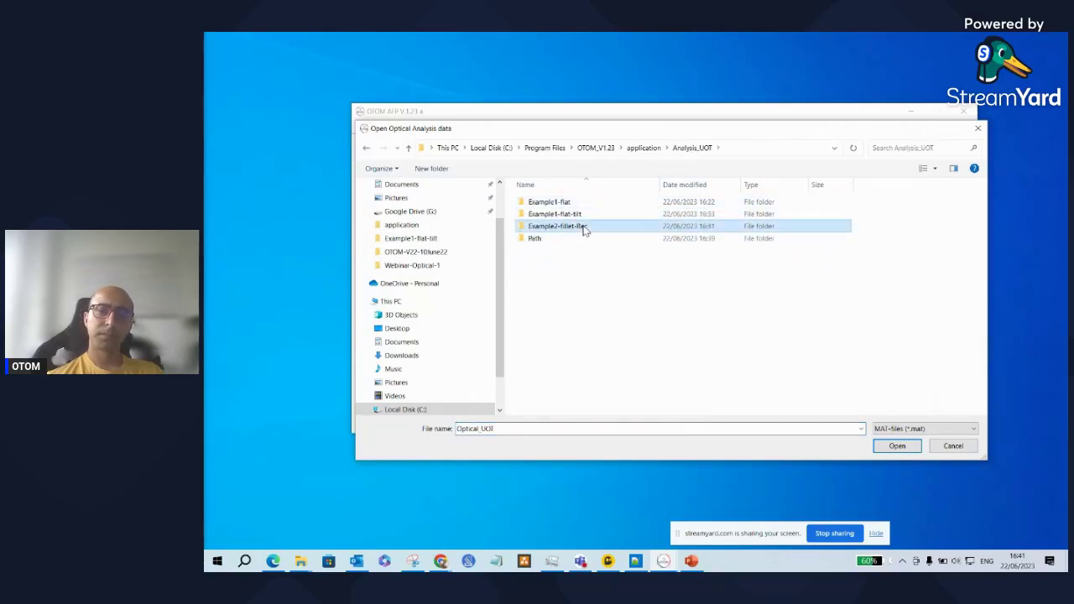
left_click(897, 446)
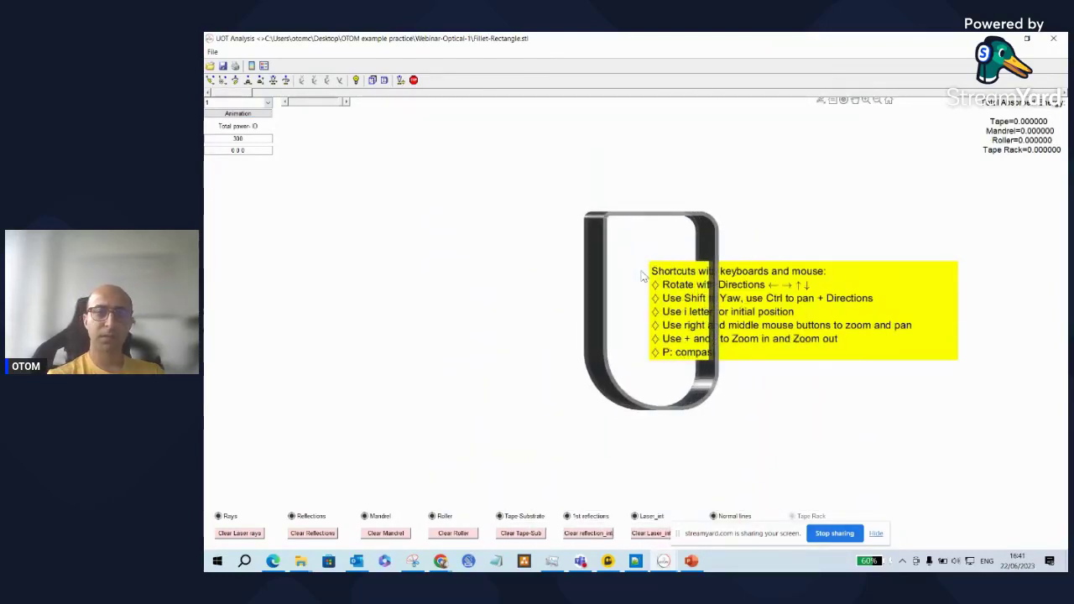
Animate the optical results on the Fillet-Rectangle tooling and examine the laser, roller and tape from several angles.
left_click(243, 103)
left_click(246, 112)
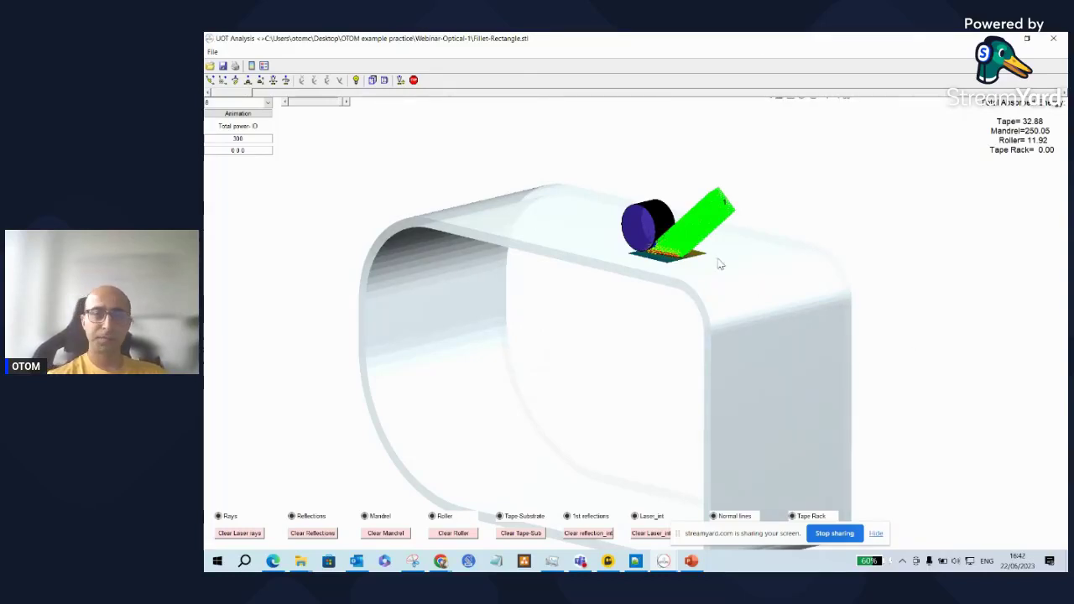
mouse_move(777, 318)
left_mouse_down()
mouse_move(808, 326)
mouse_move(815, 396)
left_mouse_up()
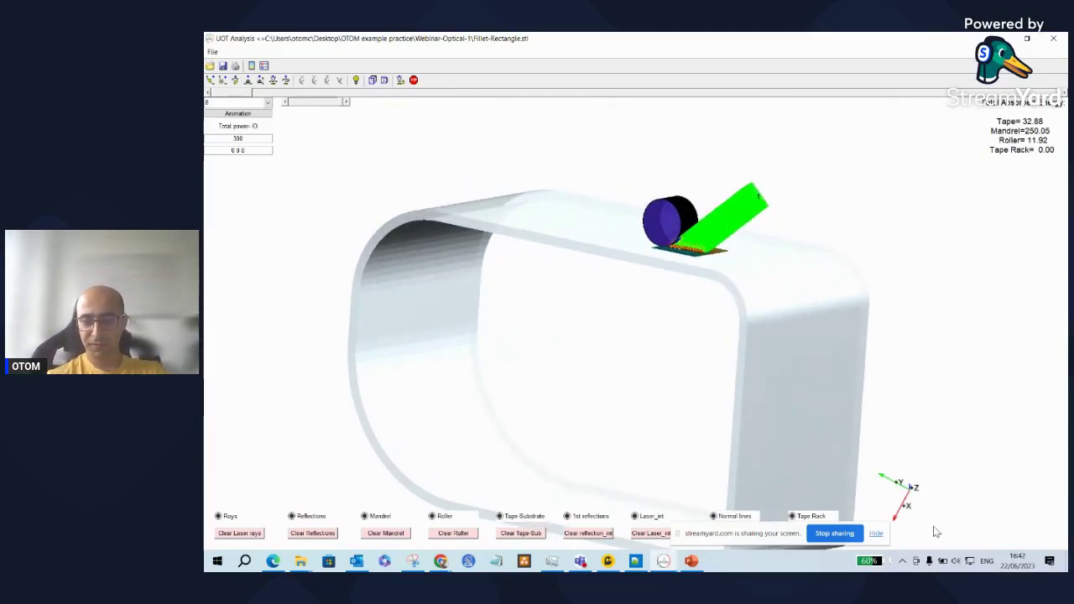
left_click(212, 81)
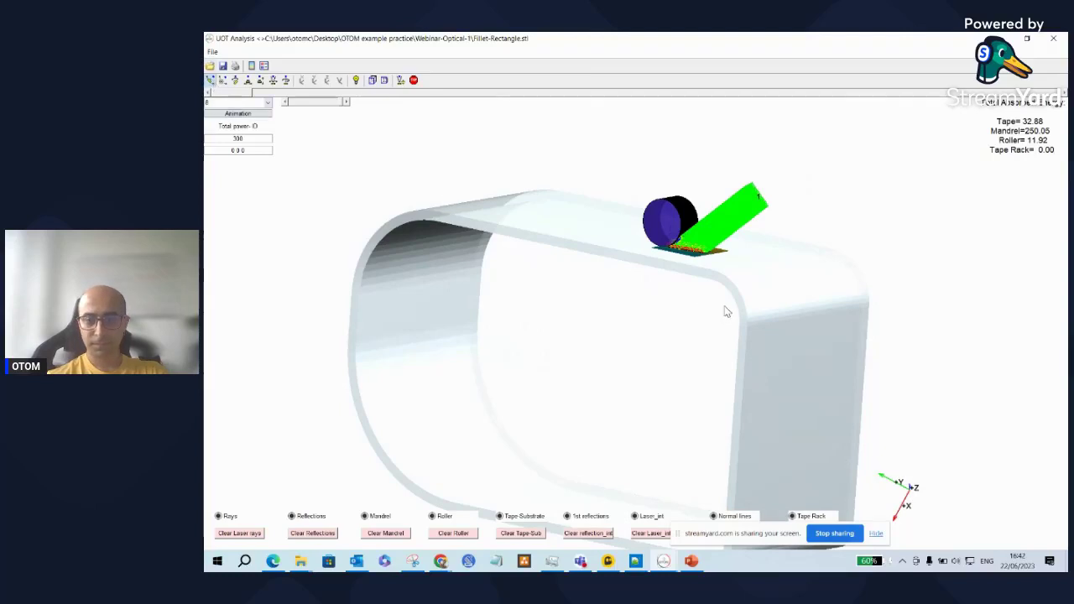
left_click_drag(727, 311, 782, 293)
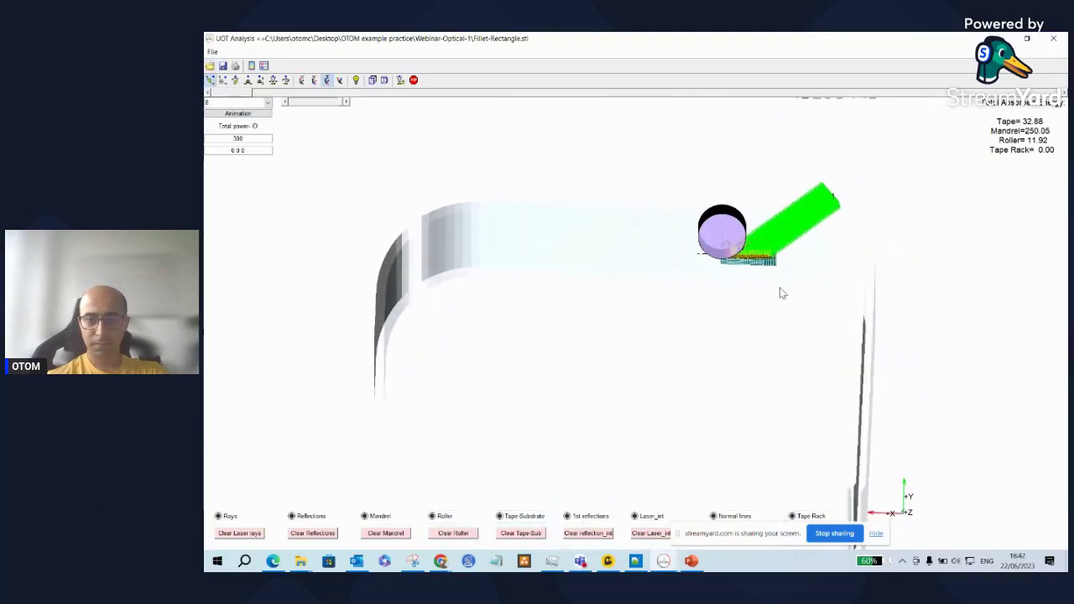
left_click(223, 80)
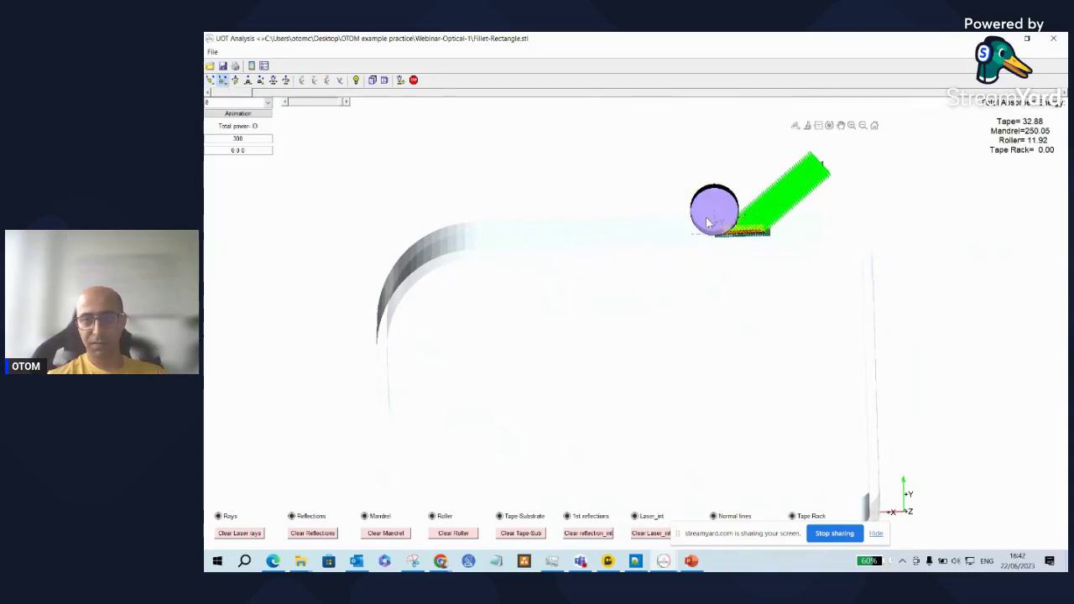
left_click(211, 79)
left_click_drag(853, 290, 839, 304)
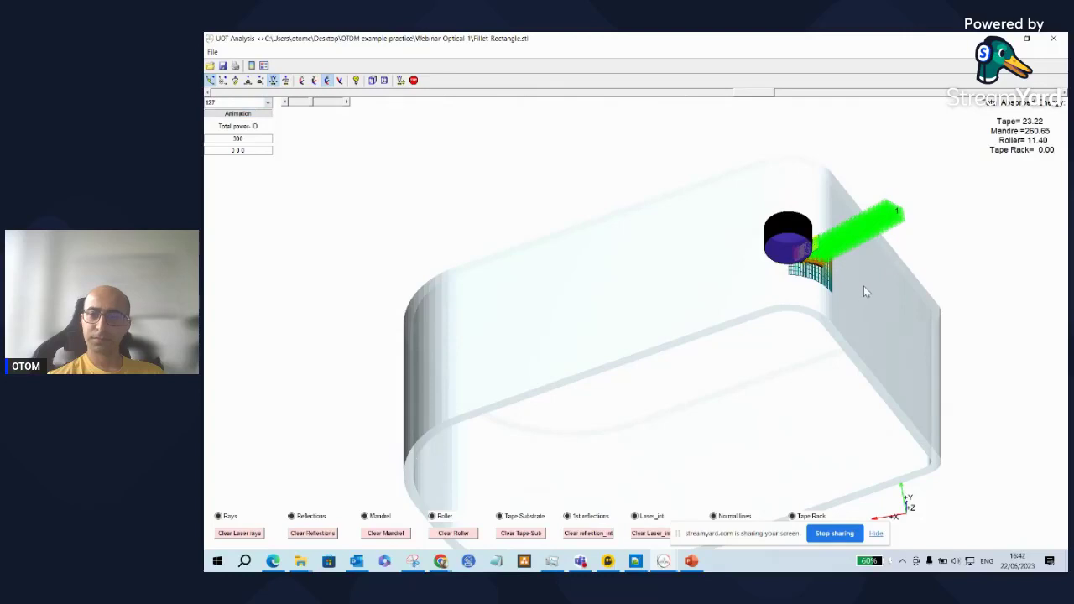
Examine the laser hits and reflections near the roller at the tooling's rounded corner, then close the UOT Analysis window and its message.
scroll(870, 270, "up", 3)
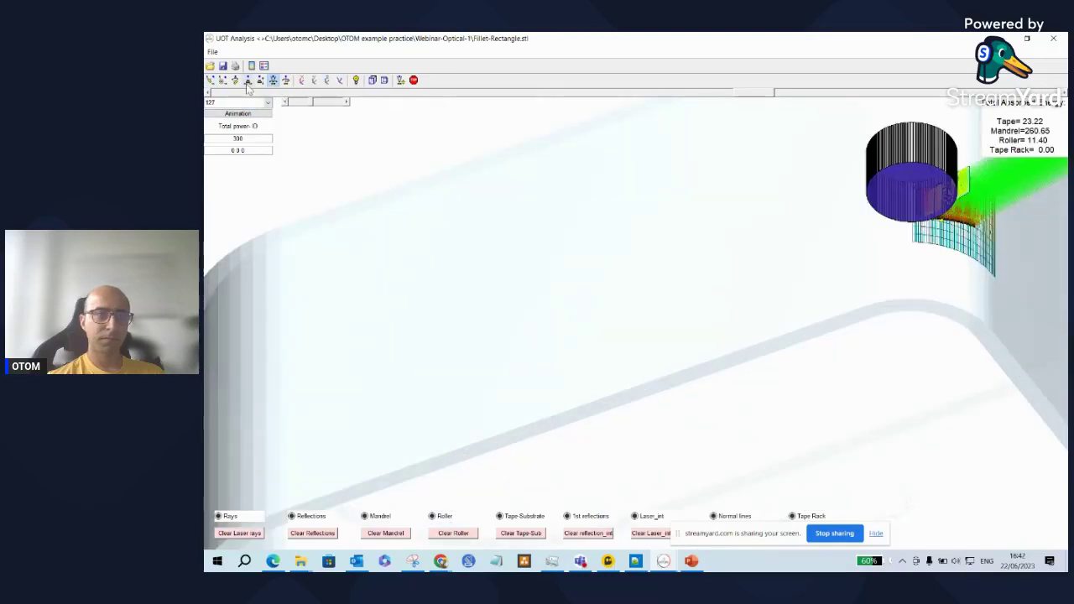
left_click_drag(864, 272, 470, 372)
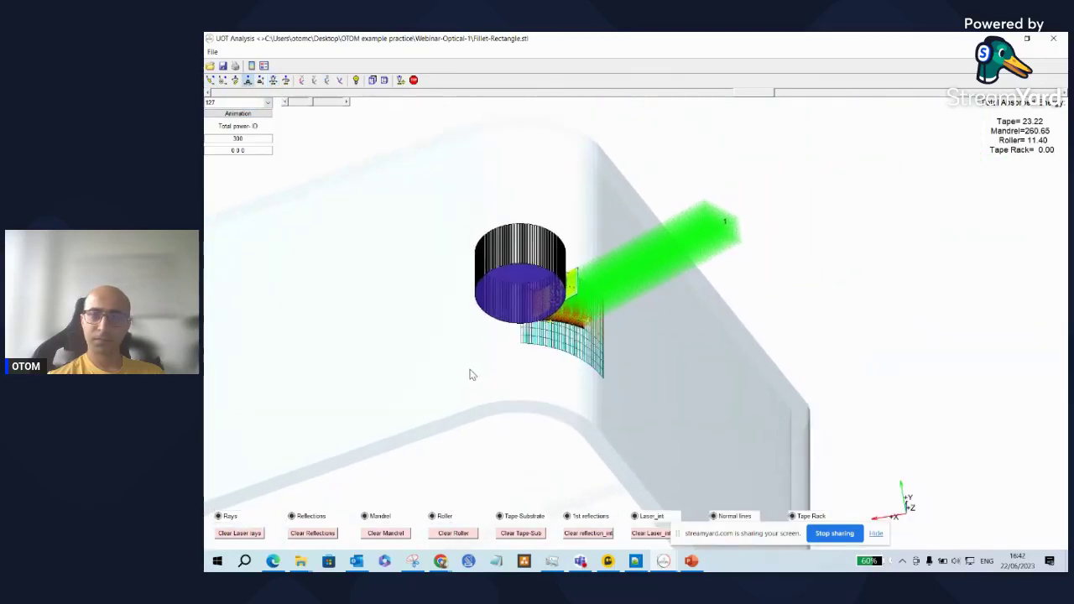
left_click(272, 81)
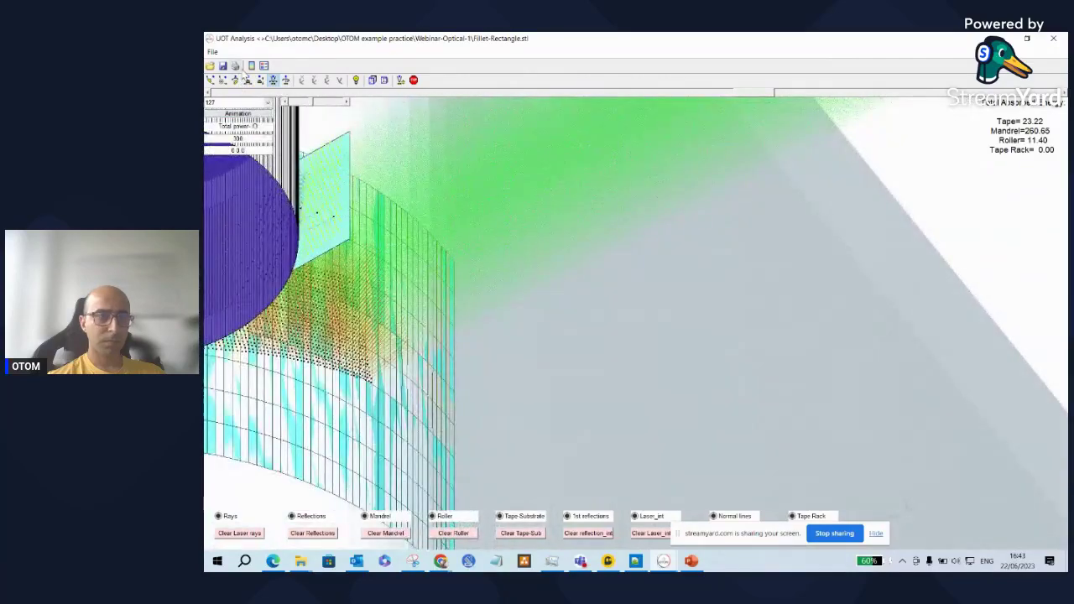
left_click(247, 79)
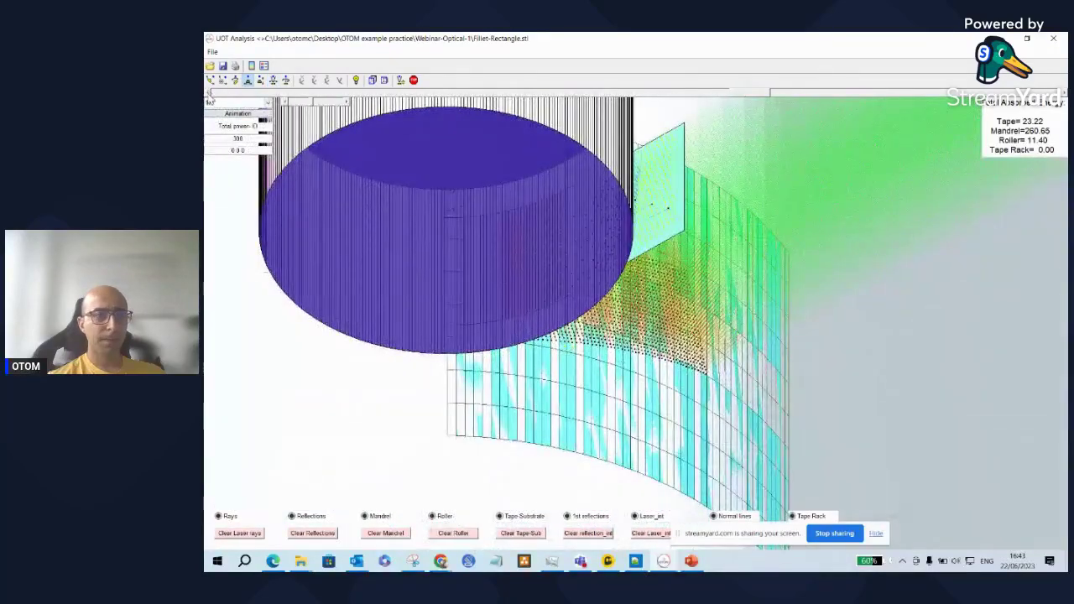
left_click(209, 93)
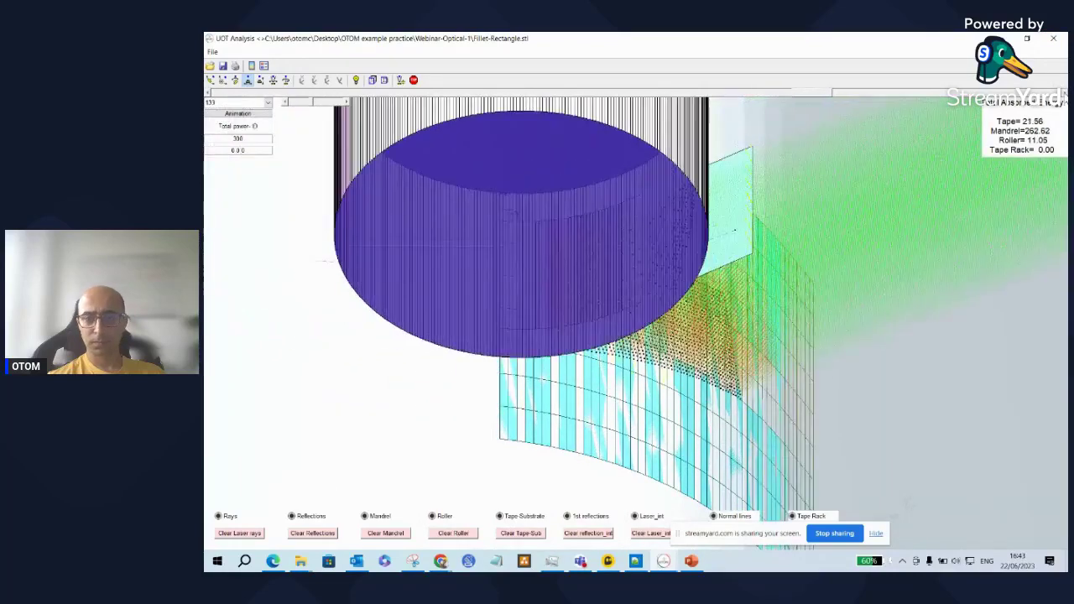
left_click(272, 81)
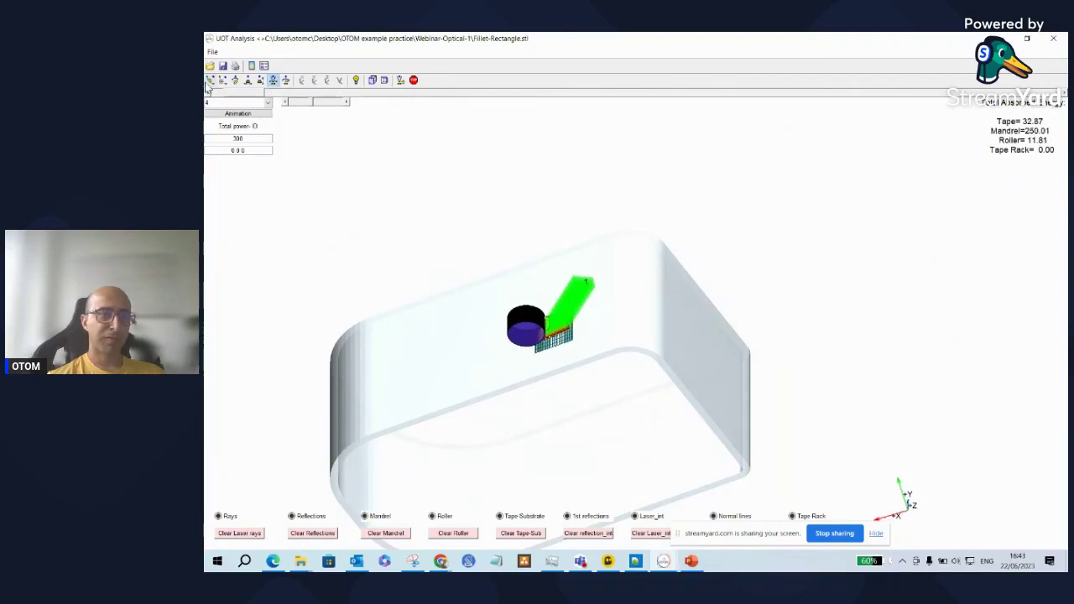
left_click_drag(457, 320, 463, 316)
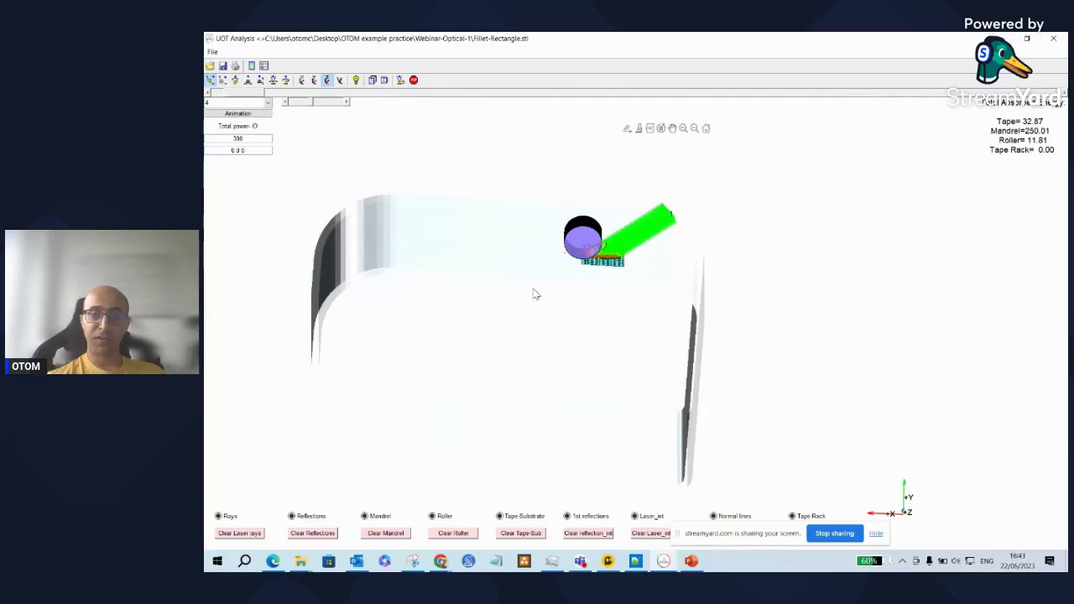
left_click(1053, 38)
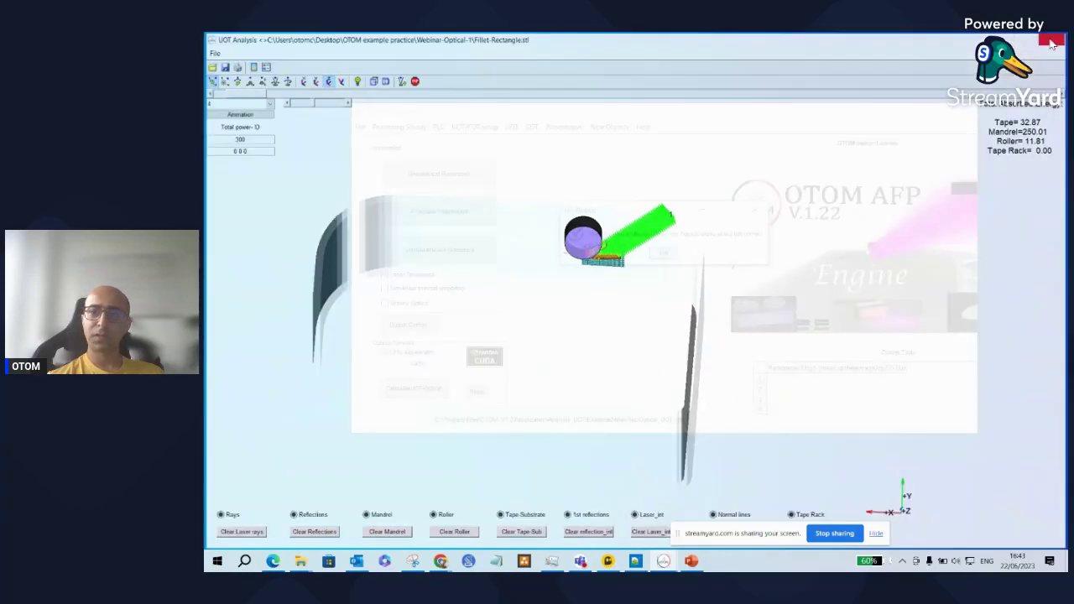
left_click(663, 252)
Start a PreThermal UOT analysis and load Optical_UOT from the Example2-fillet-Rec folder.
left_click(511, 127)
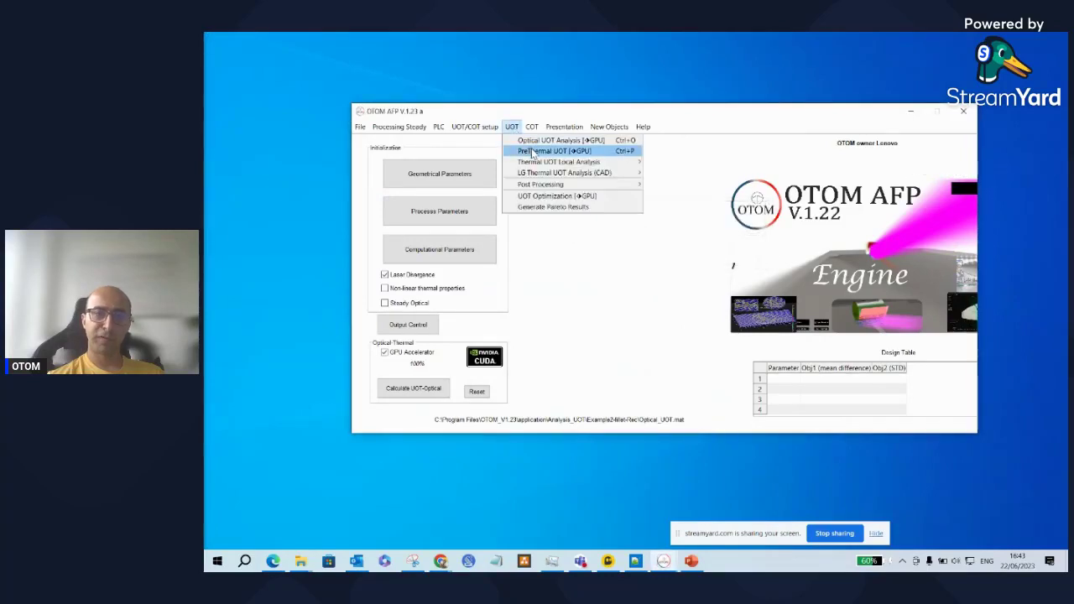
left_click(537, 148)
left_click(642, 253)
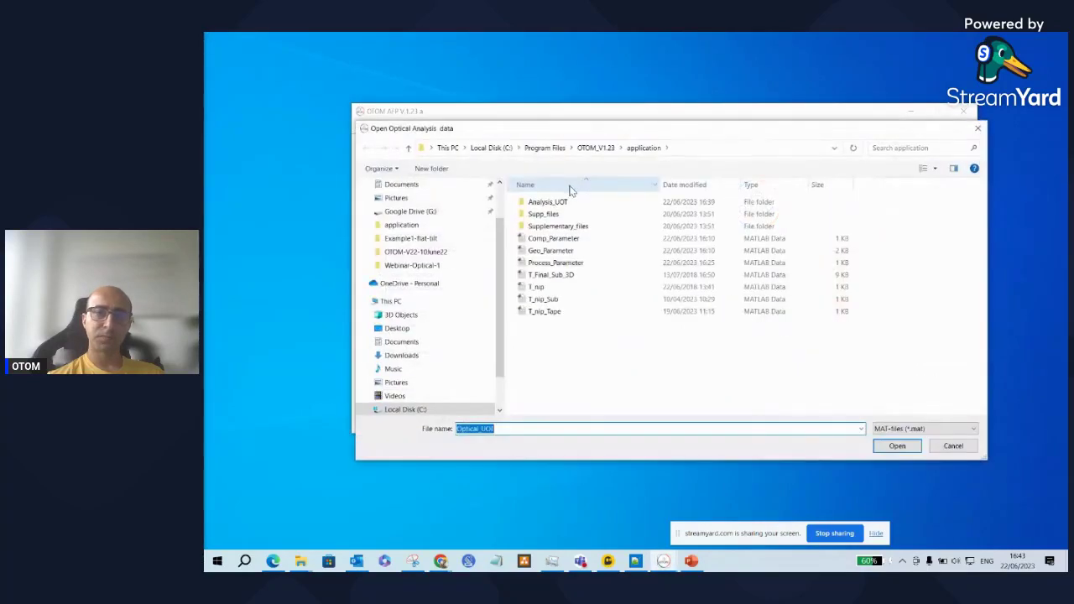
left_click(571, 205)
double_click(571, 206)
double_click(608, 232)
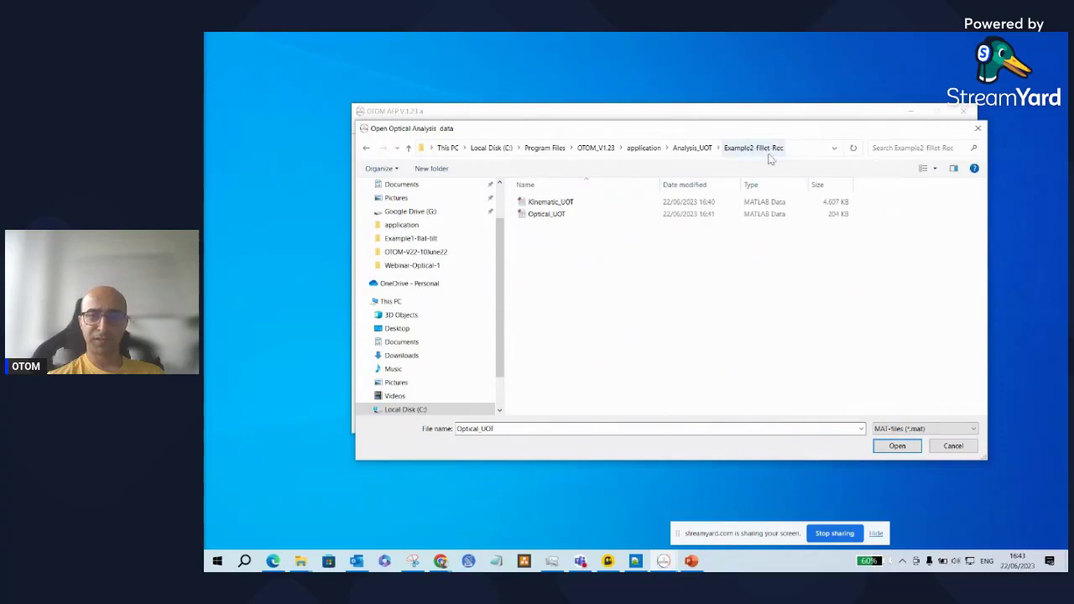
left_click(879, 445)
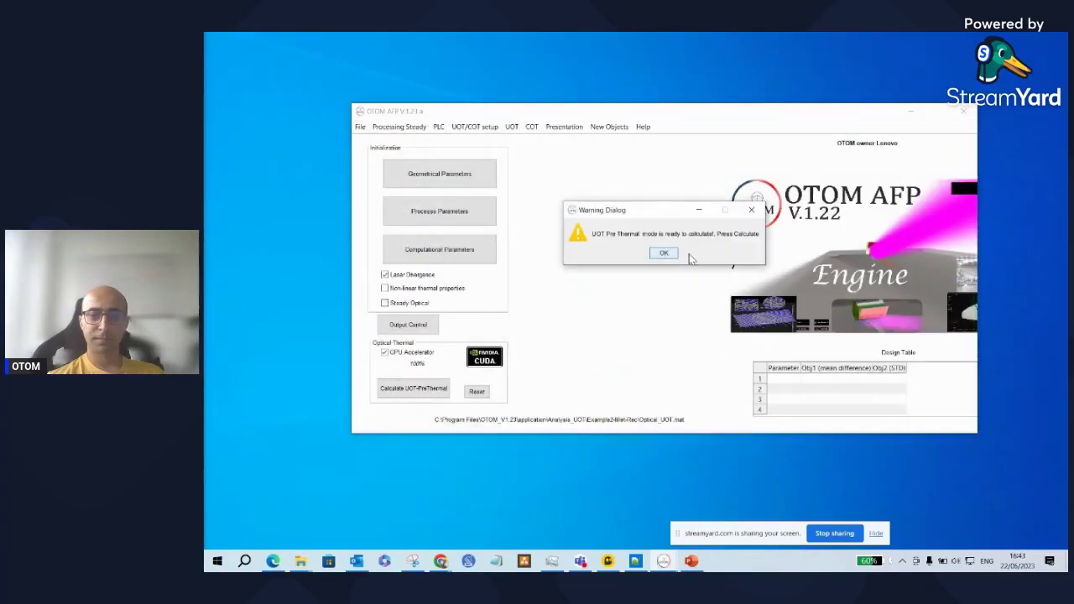
left_click(663, 254)
Run the UOT pre-thermal calculation with GPU acceleration, closing the animation window it launches and the completion message.
left_click(436, 391)
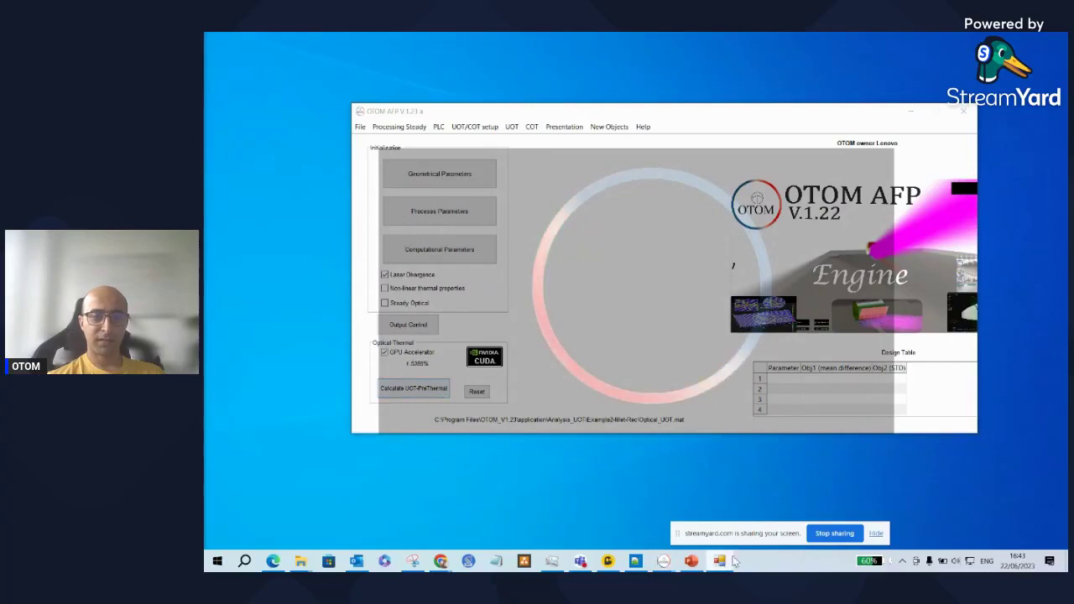
right_click(727, 567)
left_click(684, 535)
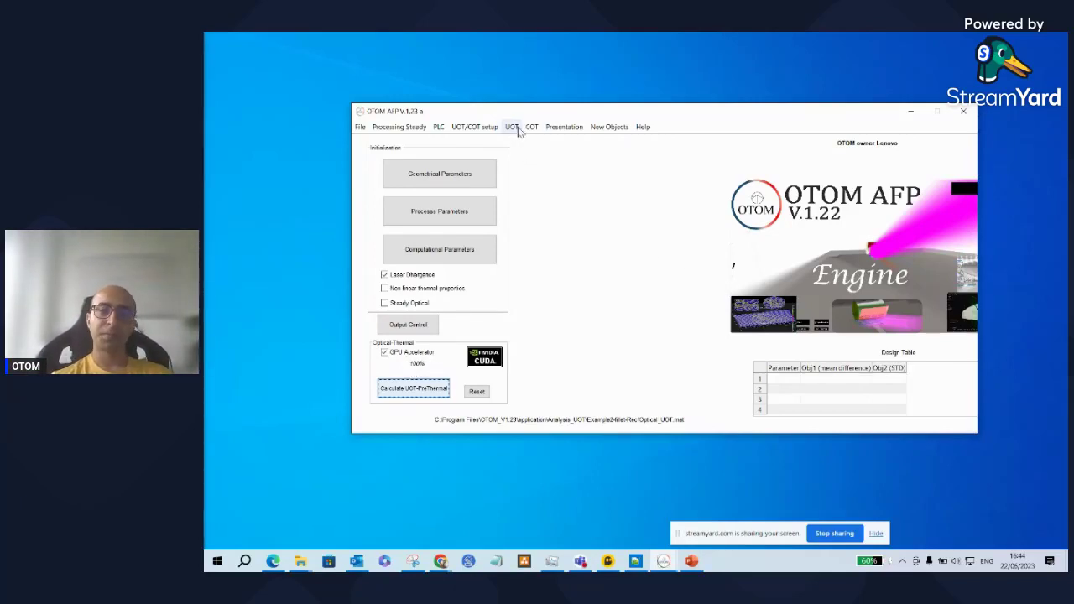
left_click(664, 254)
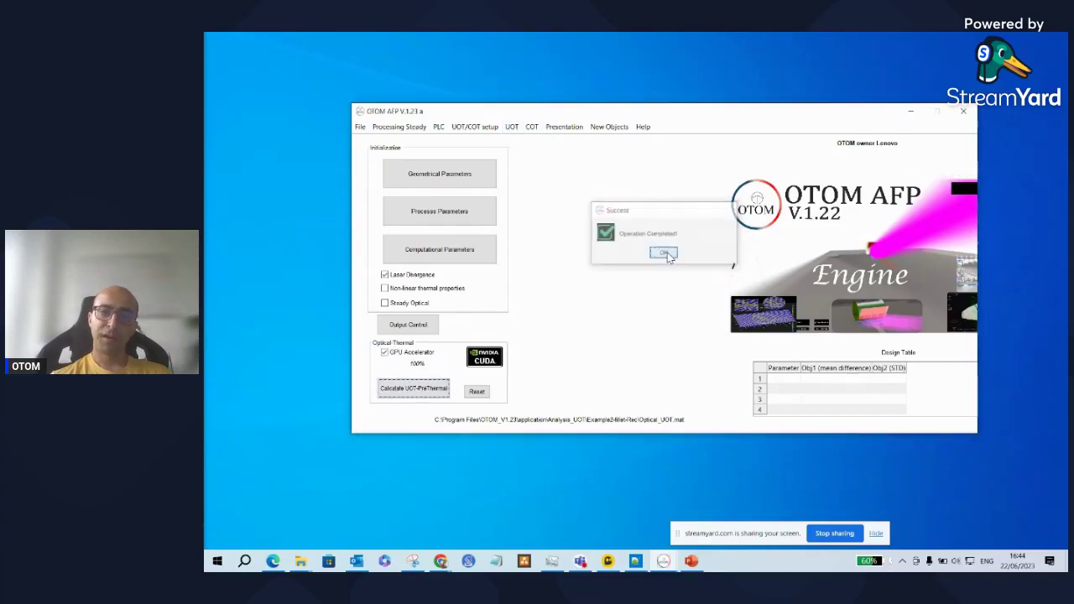
Open thermal UOT post-processing with Optical_UOT from the Example2-fillet-Rec folder and bring the whole tooling into view.
left_click(511, 127)
mouse_move(590, 187)
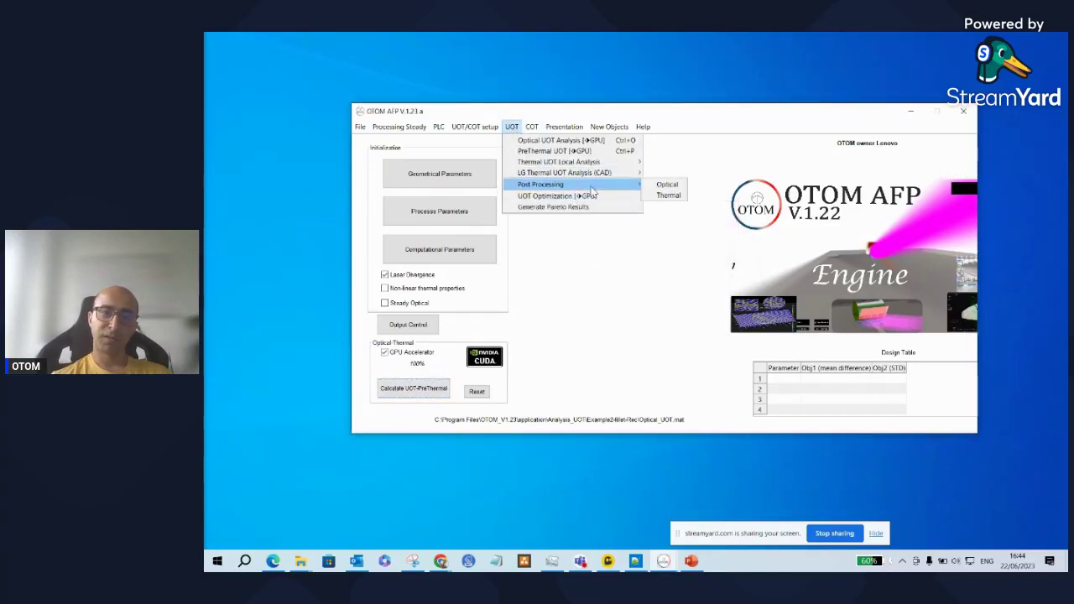
left_click(674, 195)
double_click(574, 204)
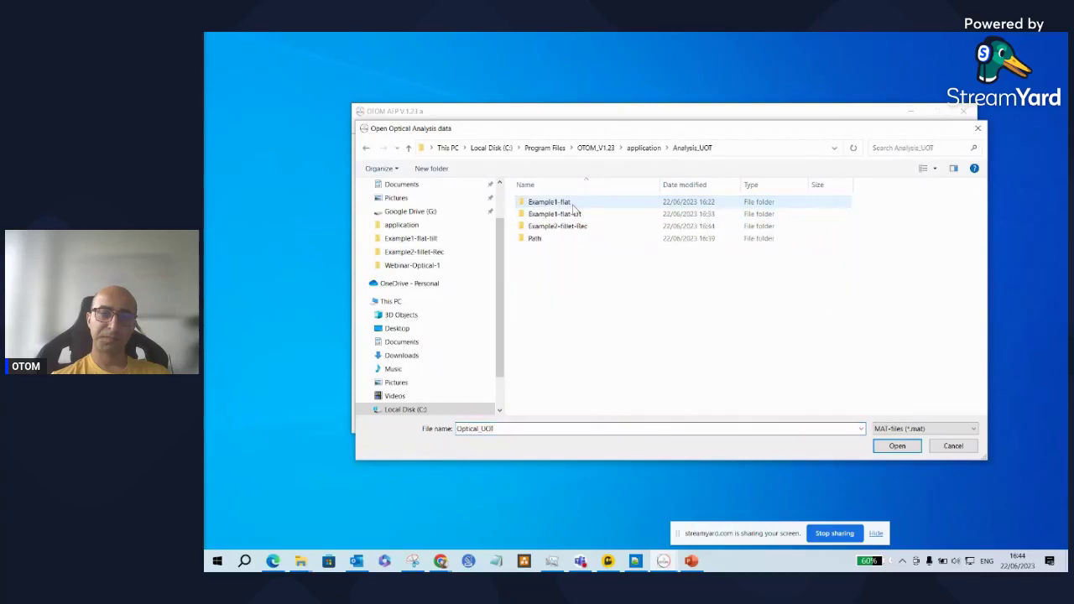
double_click(584, 226)
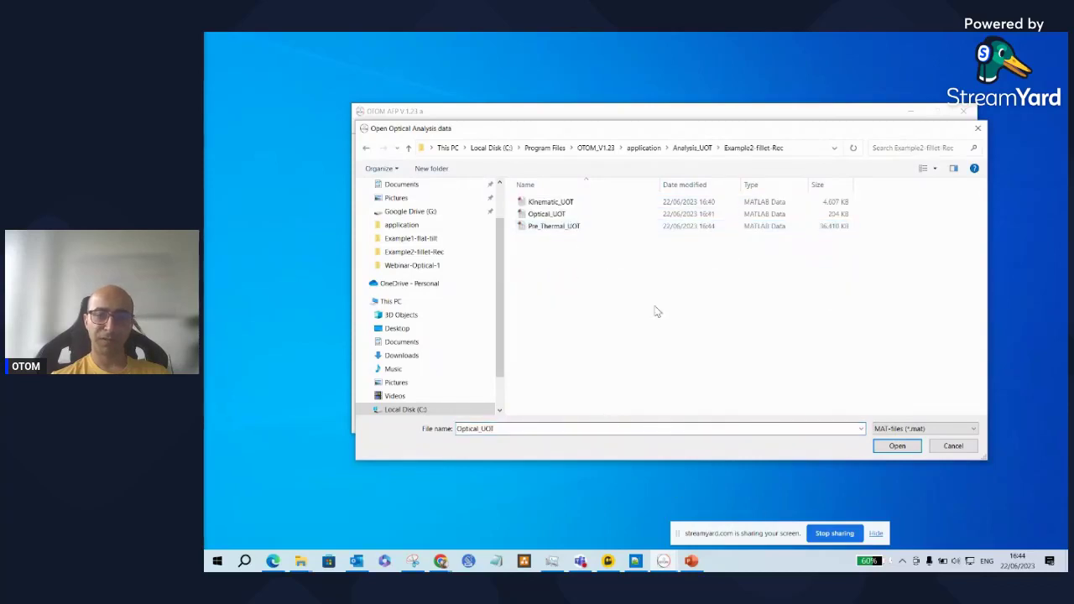
left_click(905, 448)
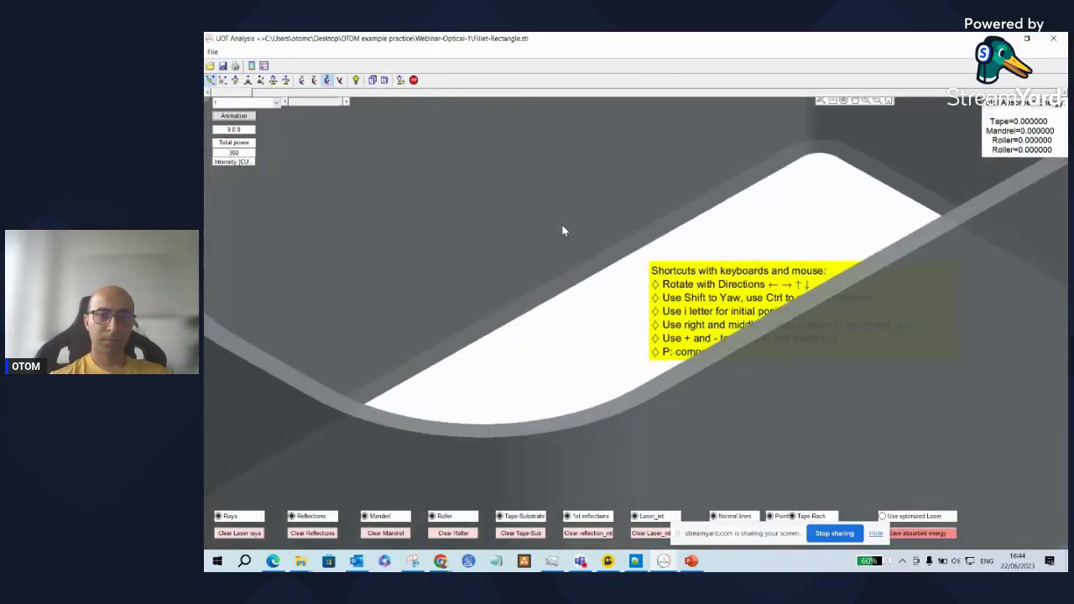
left_click(273, 80)
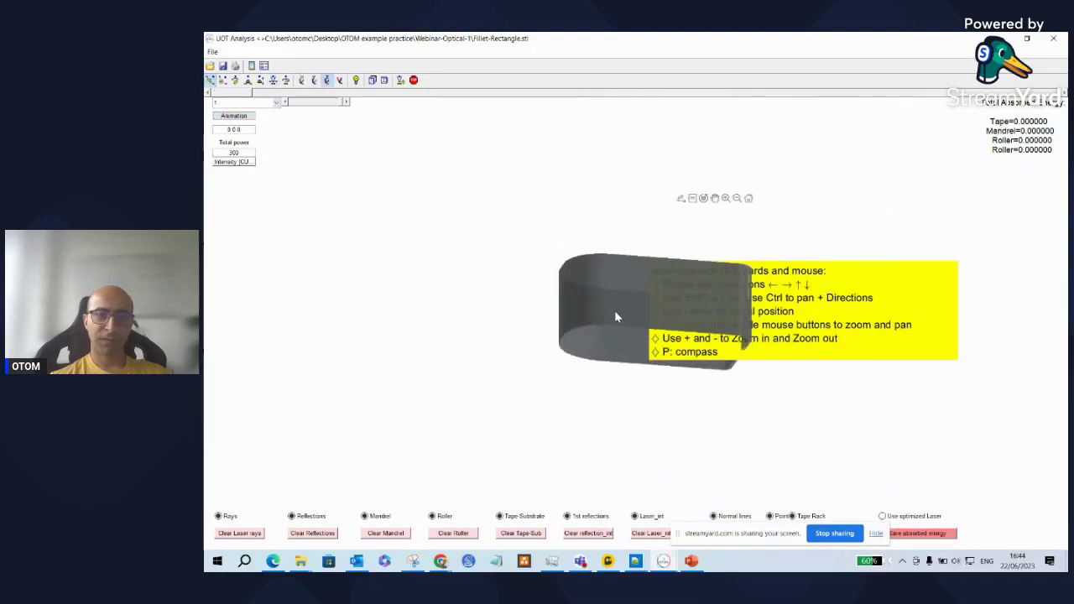
Load the optical results for position 3 and orient the tooling to see its rounded-rectangle outline with the roller and laser rays.
left_click(662, 249)
left_click(276, 102)
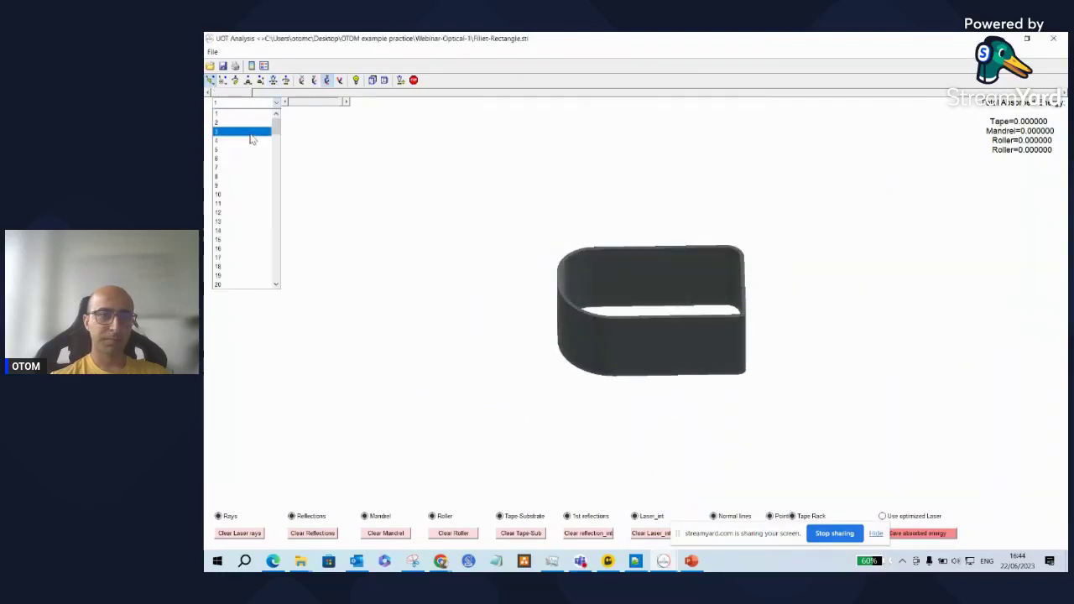
left_click(252, 136)
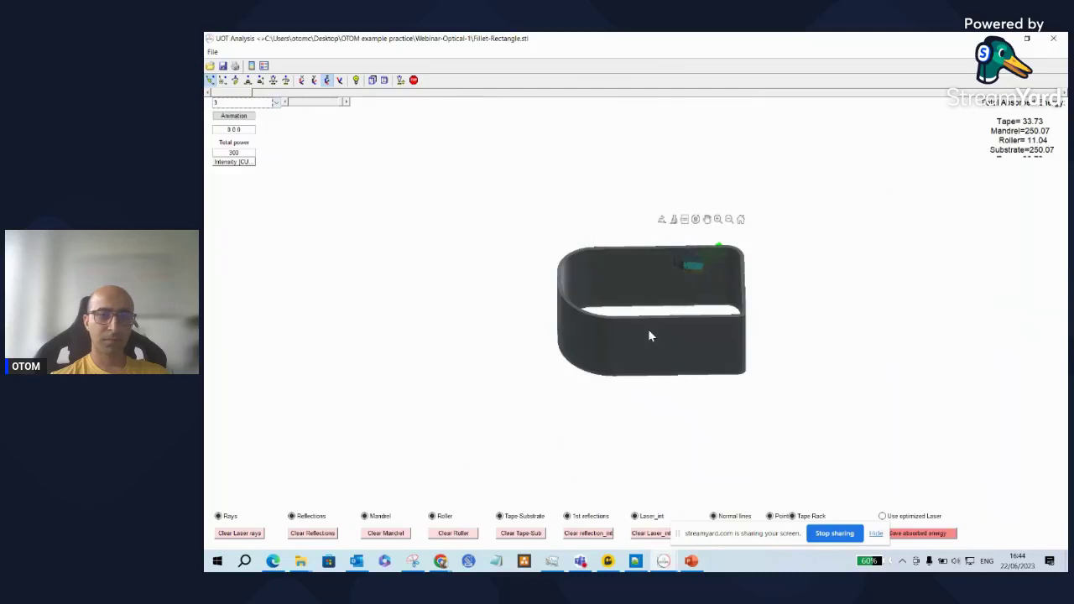
left_click_drag(648, 329, 631, 369)
Plot the absorbed intensity distribution for the substrate and tape, arranging its window side by side with the UOT Analysis window.
left_click_drag(853, 41, 834, 157)
key("super+Right")
left_click(834, 162)
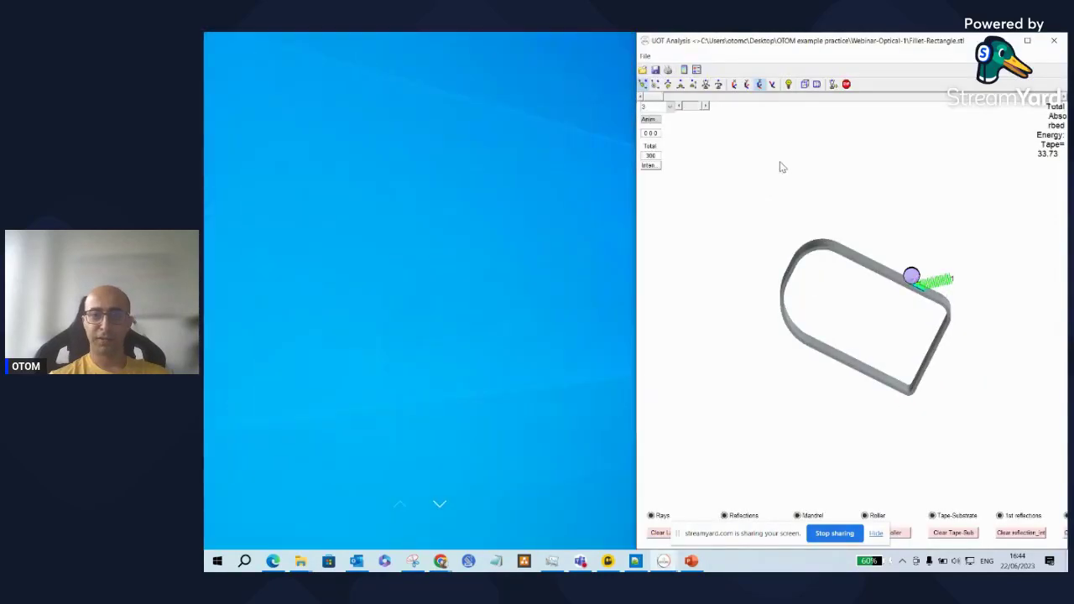
left_click(650, 166)
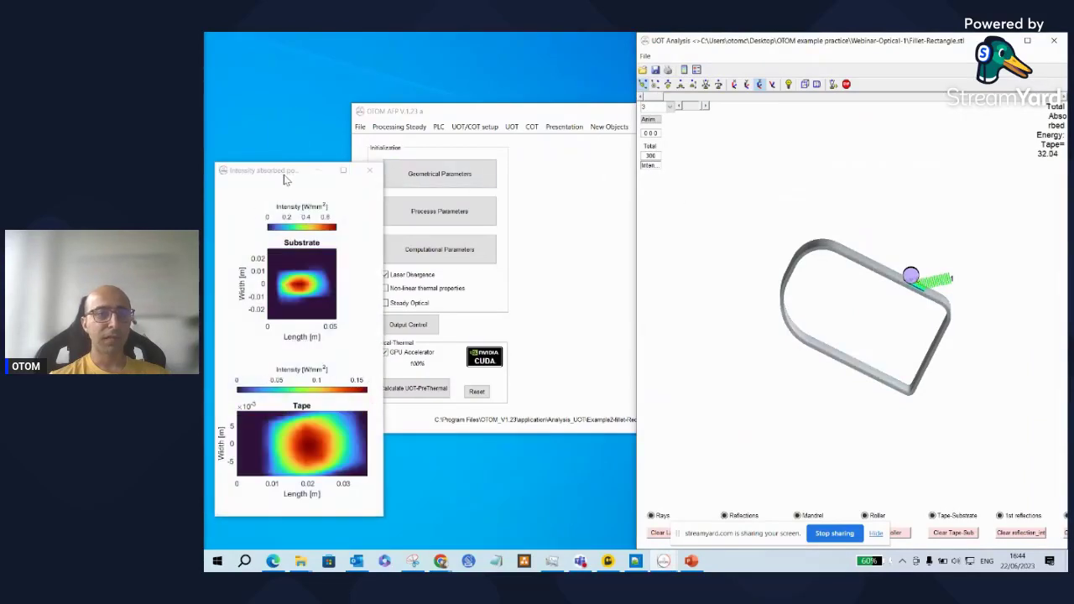
left_click_drag(284, 178, 329, 119)
key("super+Left")
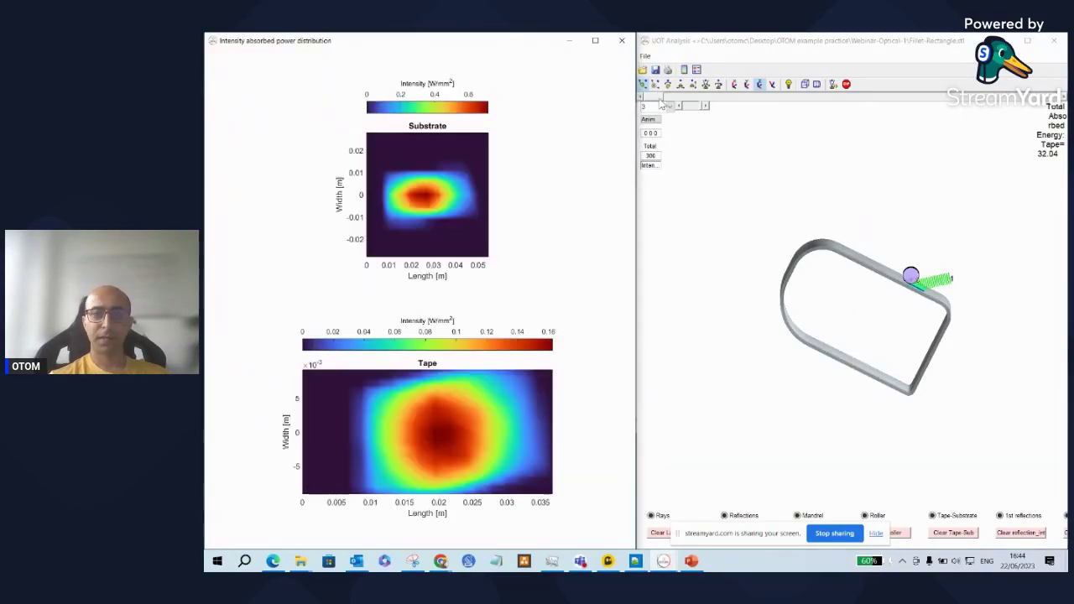
Examine the substrate and tape intensity distributions at other roller positions along the path, then close both result windows.
left_click(1064, 106)
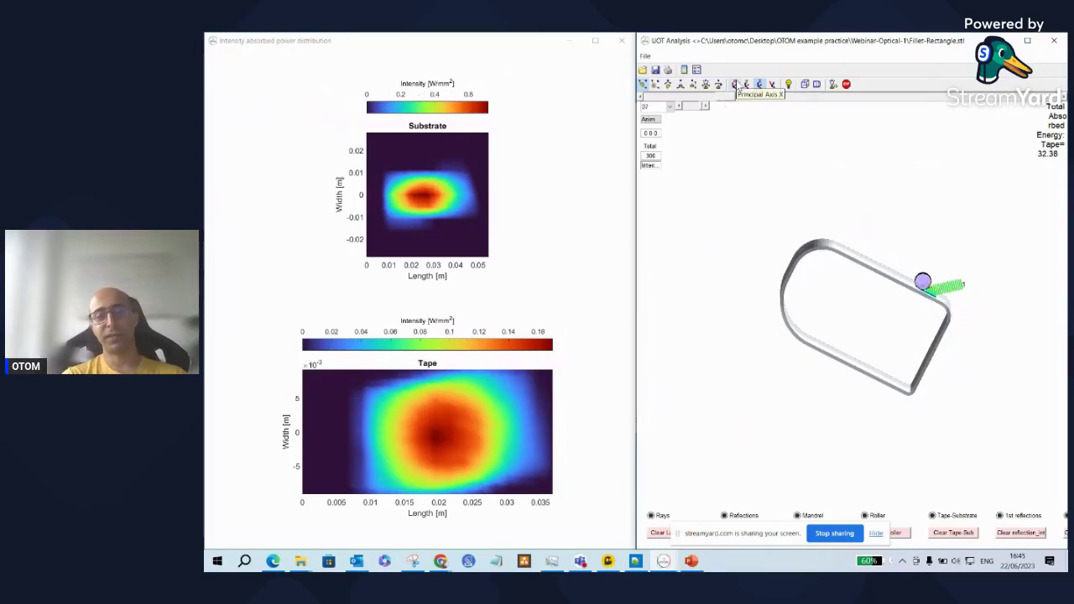
left_click_drag(728, 95, 686, 98)
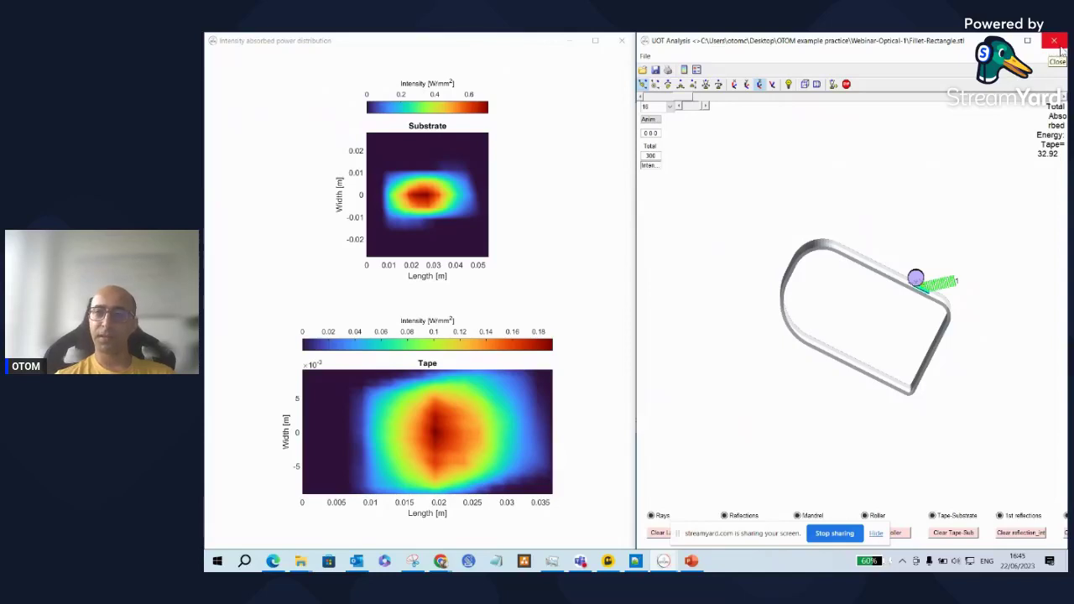
left_click(1056, 42)
left_click(622, 41)
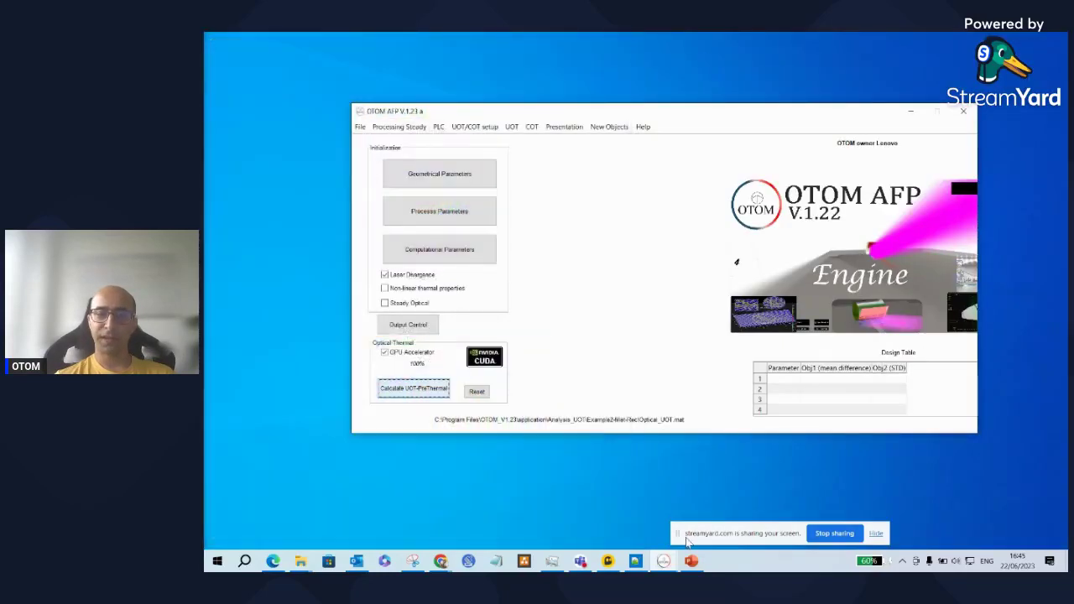
Switch to the Webinar-Optical-1_OTOM presentation in PowerPoint, look over the Practice example #2 and #3 slides, and show the Q&A slide.
mouse_move(663, 555)
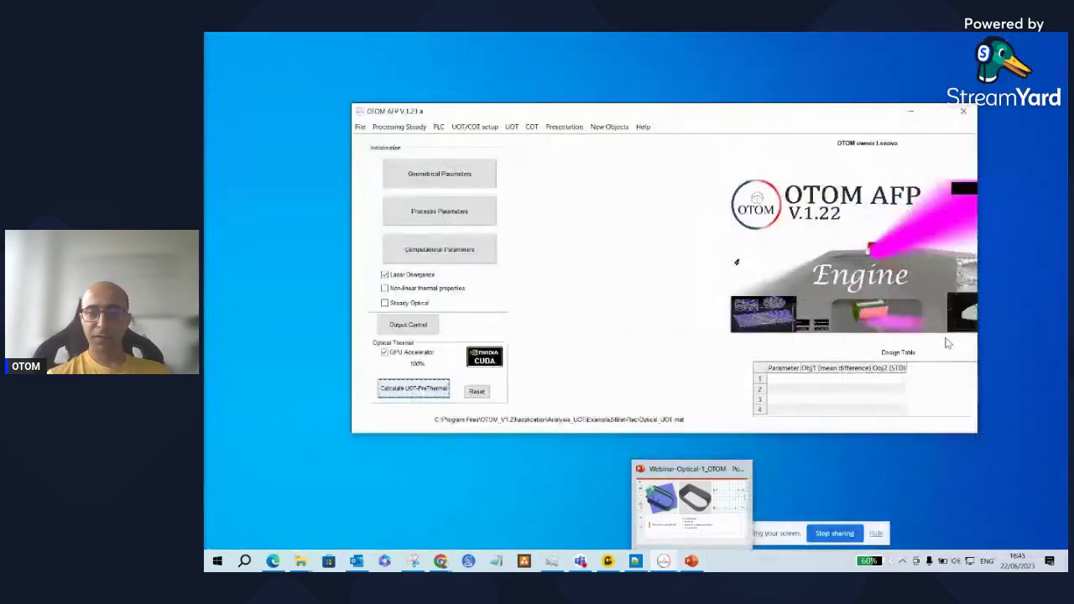
left_click(694, 562)
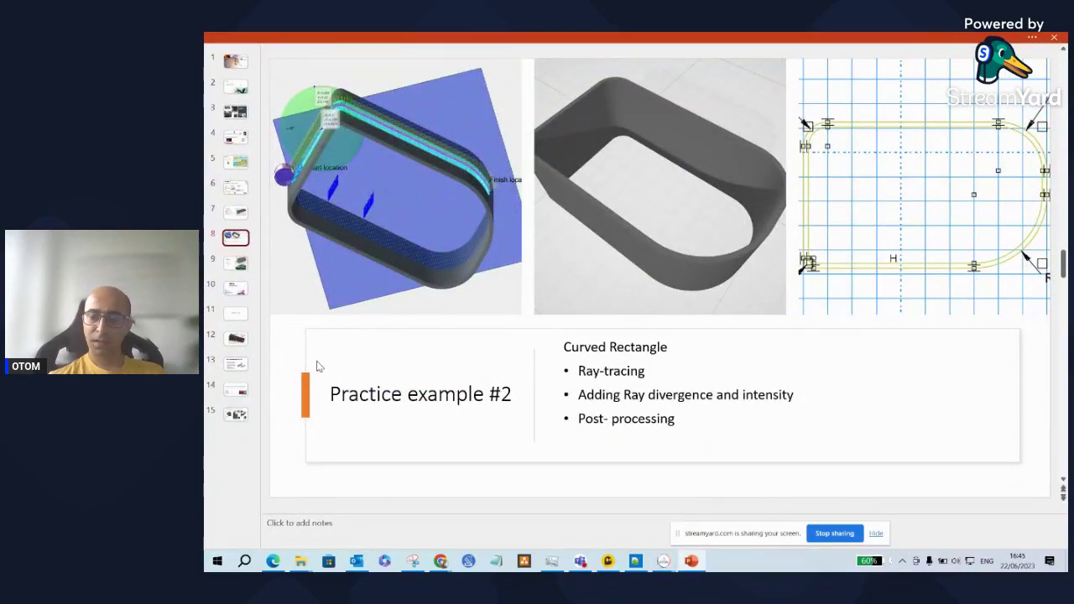
left_click(238, 263)
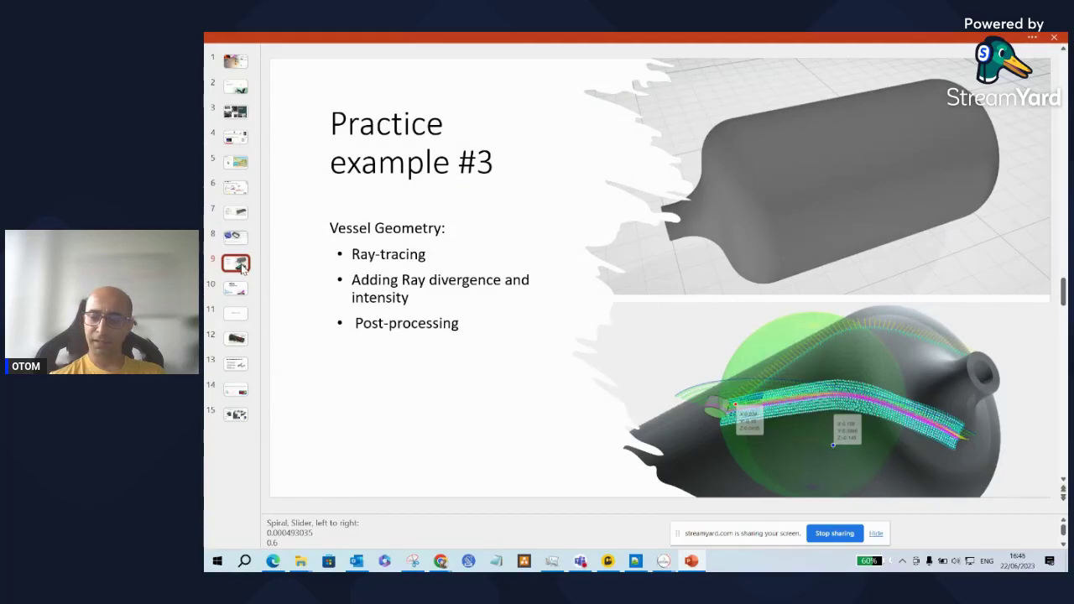
left_click(238, 238)
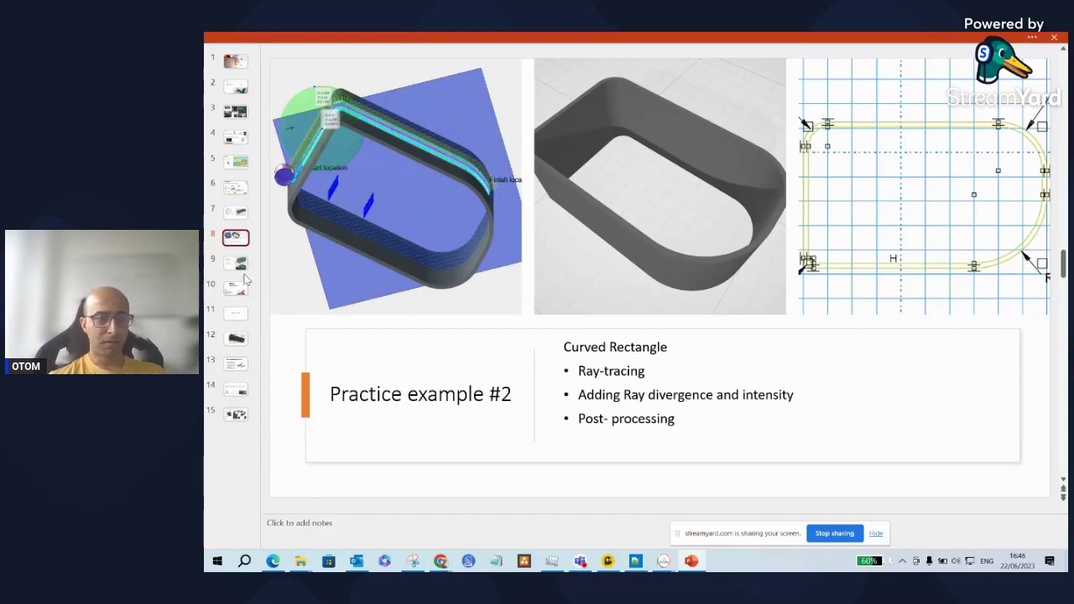
left_click(243, 289)
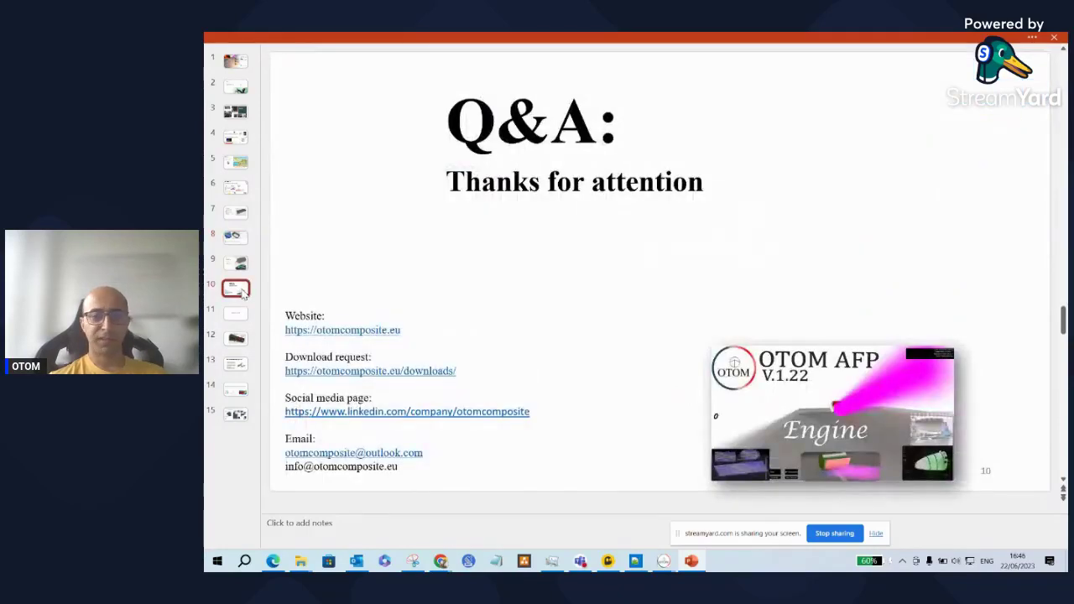